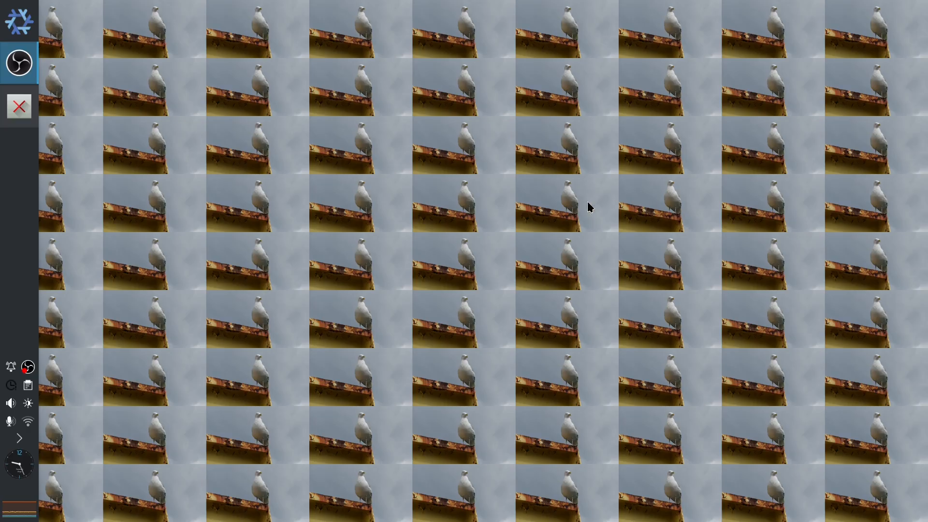
- Bring up the terminal and list the files in the CO2ST-Tutorial folder
left_click(12, 113)
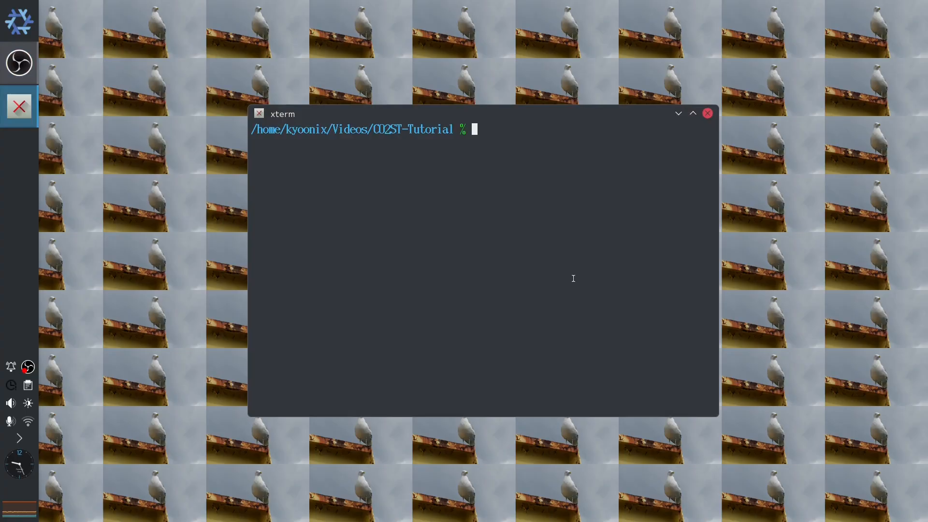
type("ls")
key("Return")
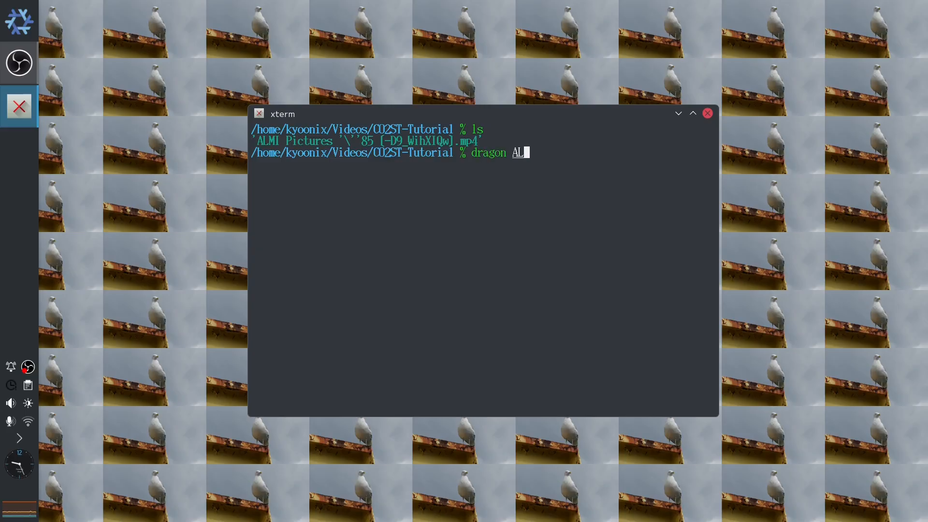
- Open the ALMI Pictures '85 video in Dragon Player, then close the player
key("Tab")
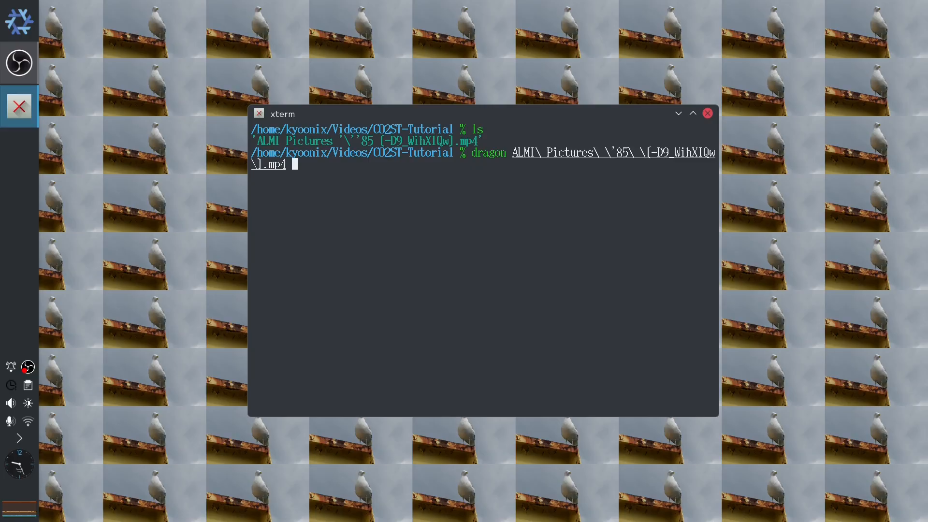
key("Return")
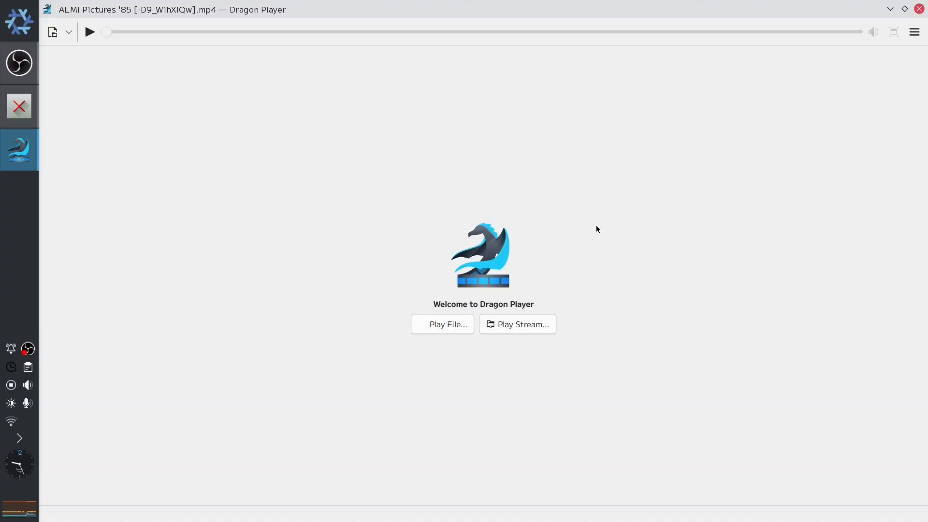
left_click(919, 9)
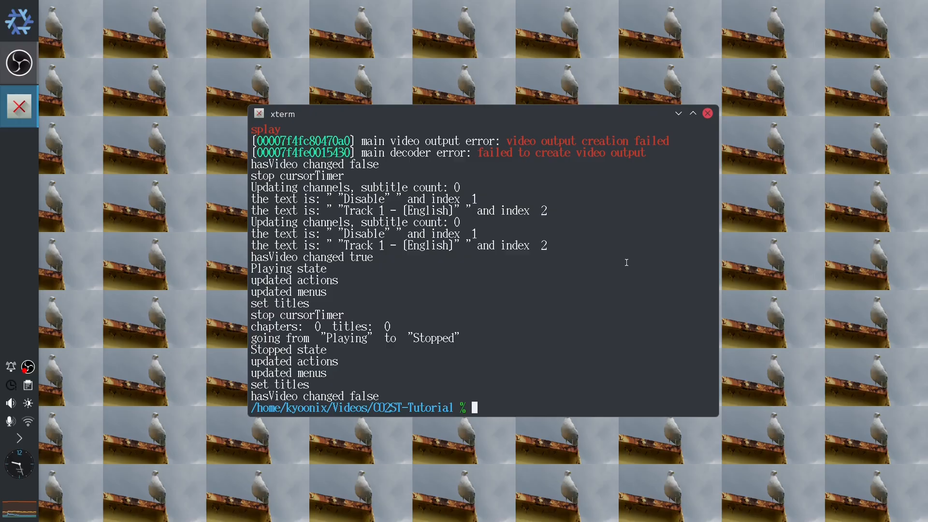
- Begin an ffmpeg command with the ALMI Pictures '85 mp4 as the input file
type("ffmpeg -i AL")
key("Tab")
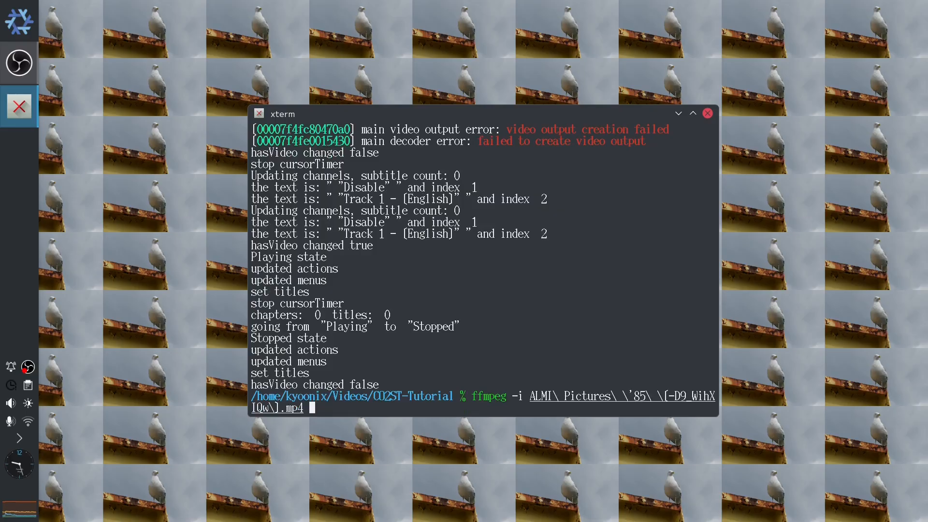
- Add a video filter chain converting to rgb24 and cropping to w=.96*iw and h=.54*iw, separated by a colon
type("-vf 'format=rgb24,")
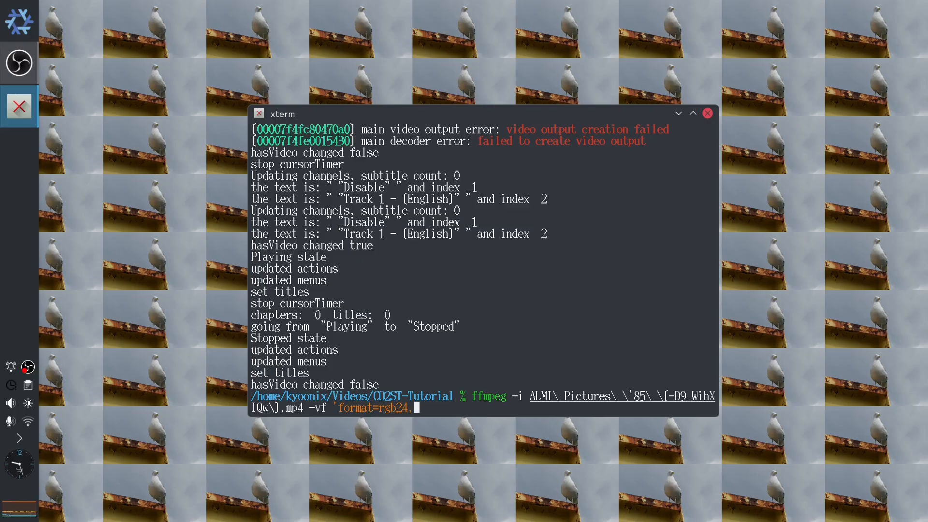
type("crop=w=.96*")
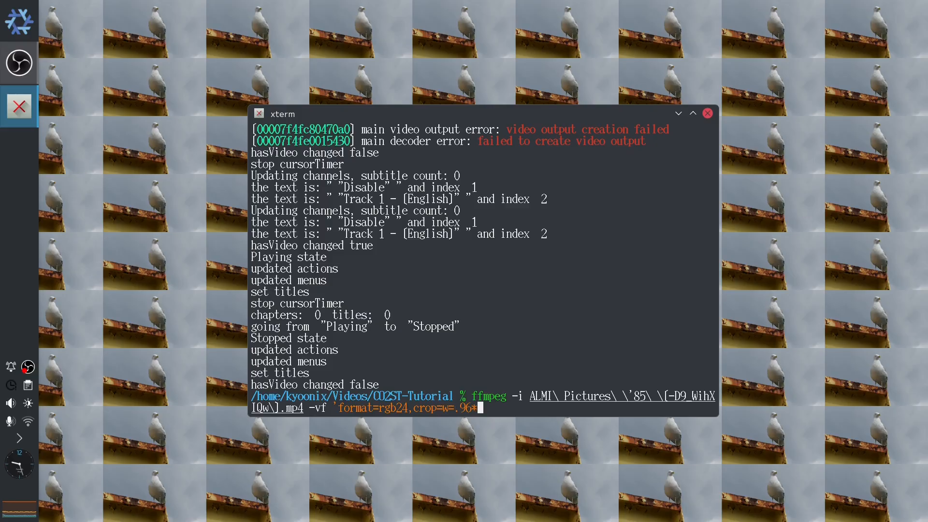
type("iw,h=.54*iw")
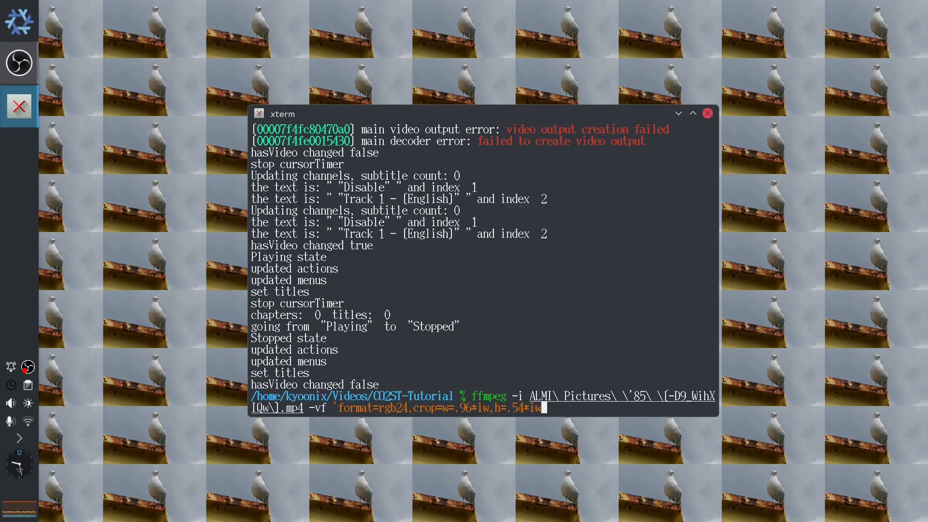
key("Left")
key("Left")
key("Left")
key("Left")
key("Left")
key("Left")
key("Left")
key("Left")
key("BackSpace")
type(":")
- Append a scale filter to w=320:h=180 with force_original_aspect_ratio=disable
key("End")
type(",scale=w=320:h")
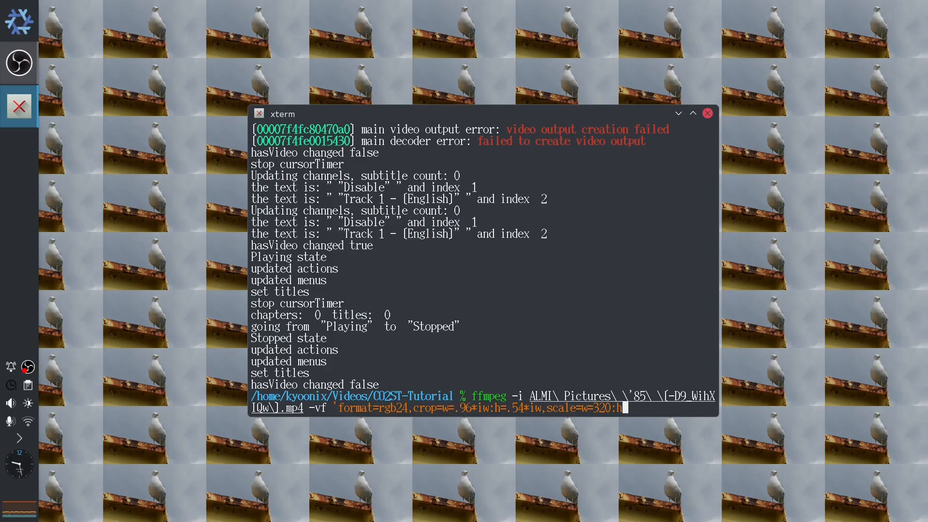
type("=180:force_origin")
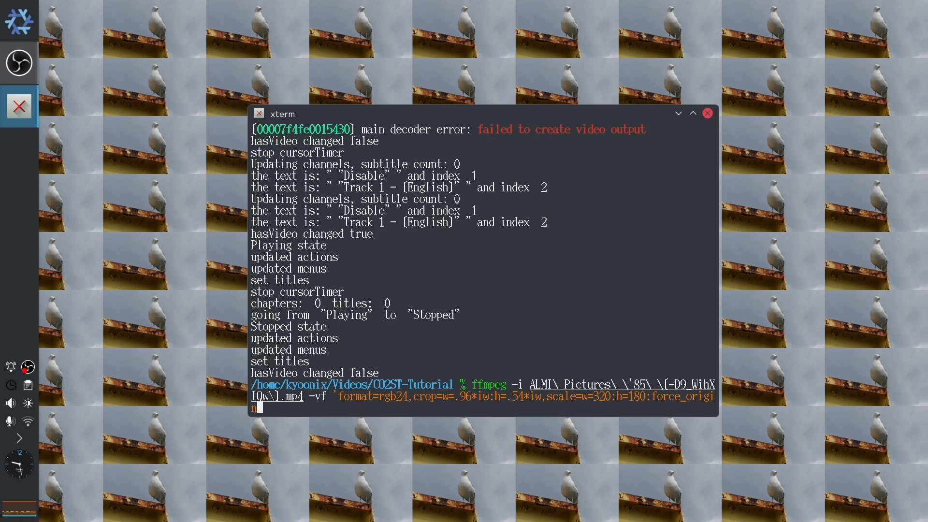
type("al_aspect_ratio")
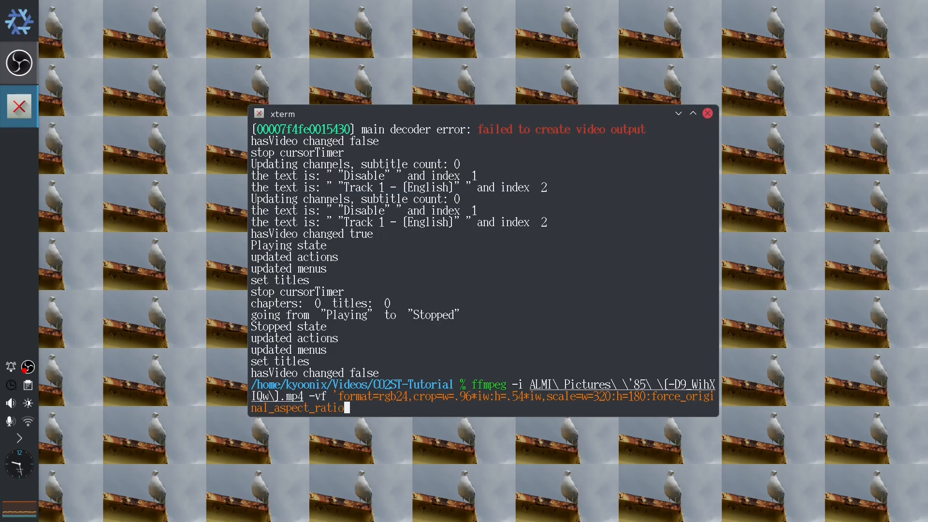
type("=disable,")
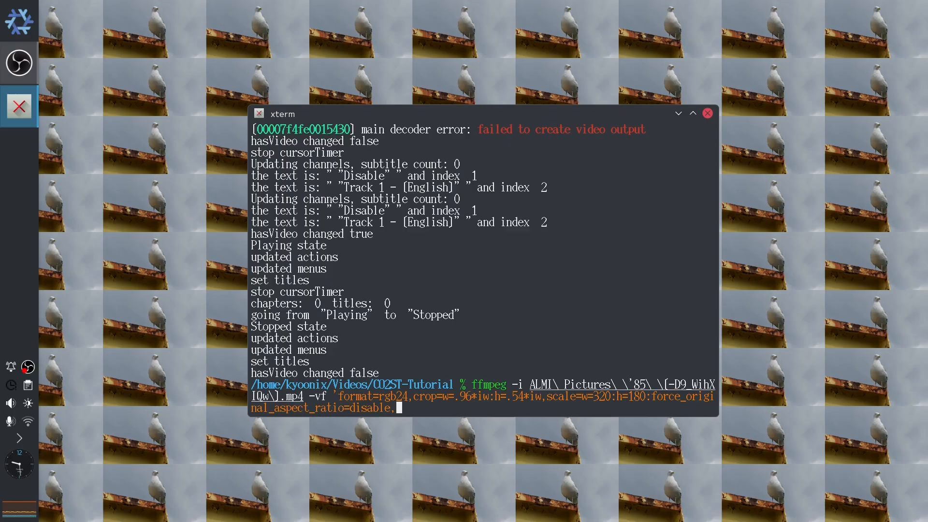
type("minte")
type("pol")
- Append a minterpolate filter with fps=60 and mi_mode=mci
key("BackSpace")
key("BackSpace")
key("BackSpace")
key("BackSpace")
type("erpolate=f")
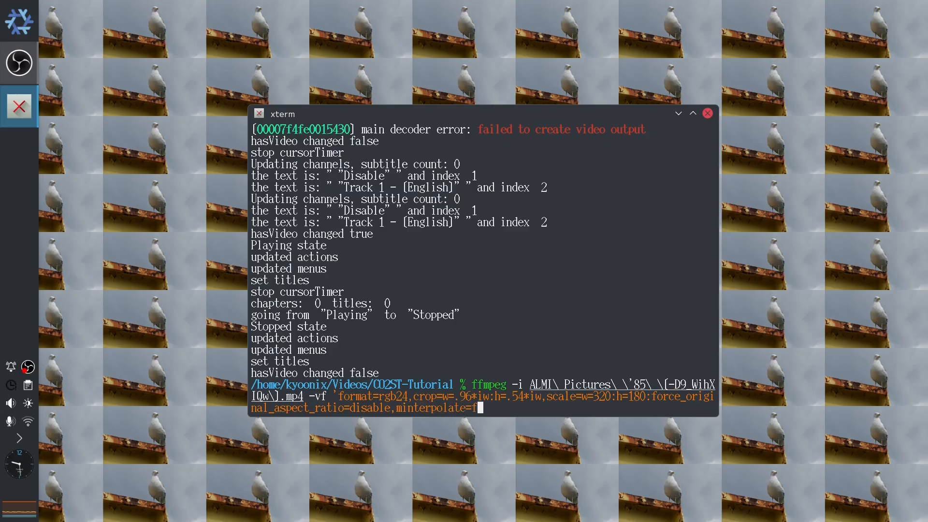
type("ps=60:mi_mode=m")
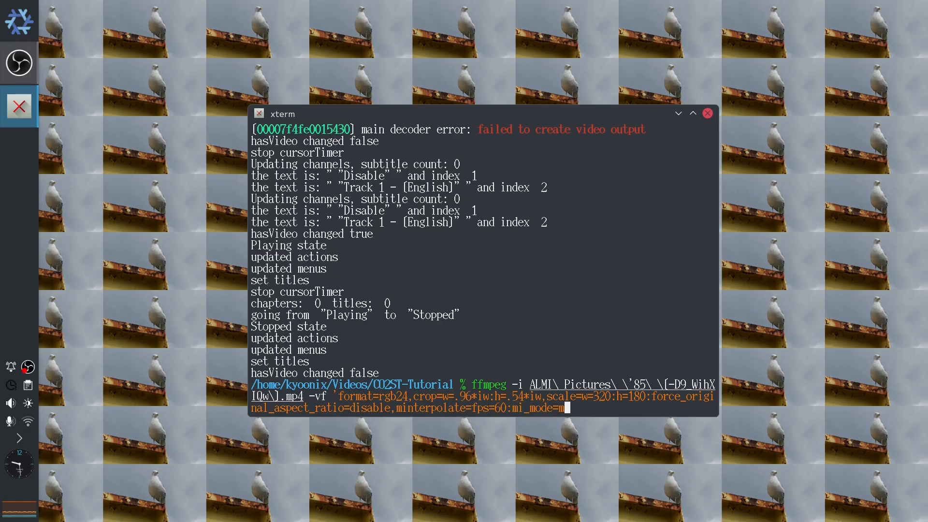
type("ci:mc_mode=aobmc:")
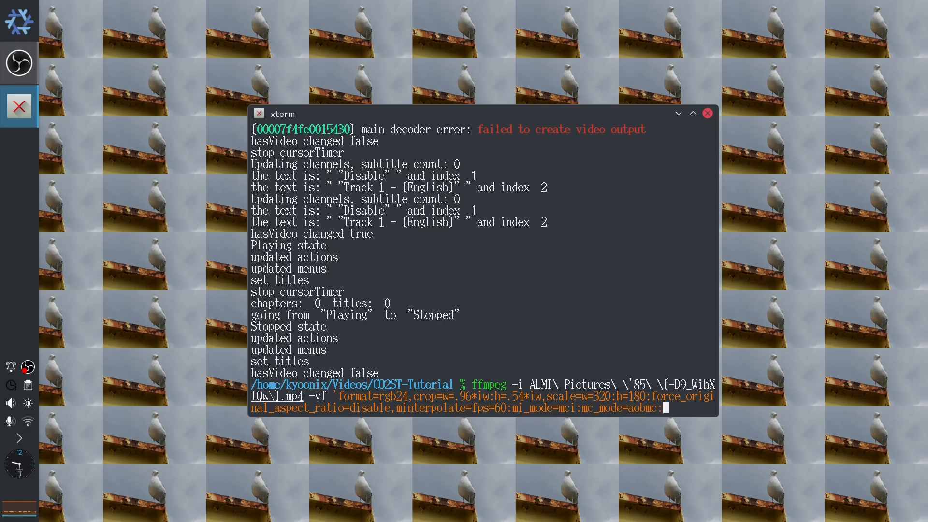
type("me_mode=bidir:")
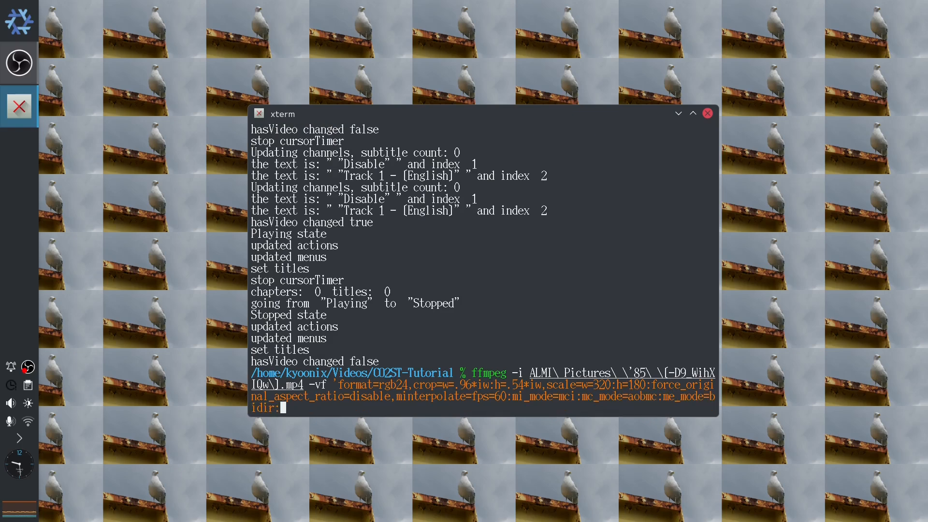
type("vsbmc=1,hqdn3")
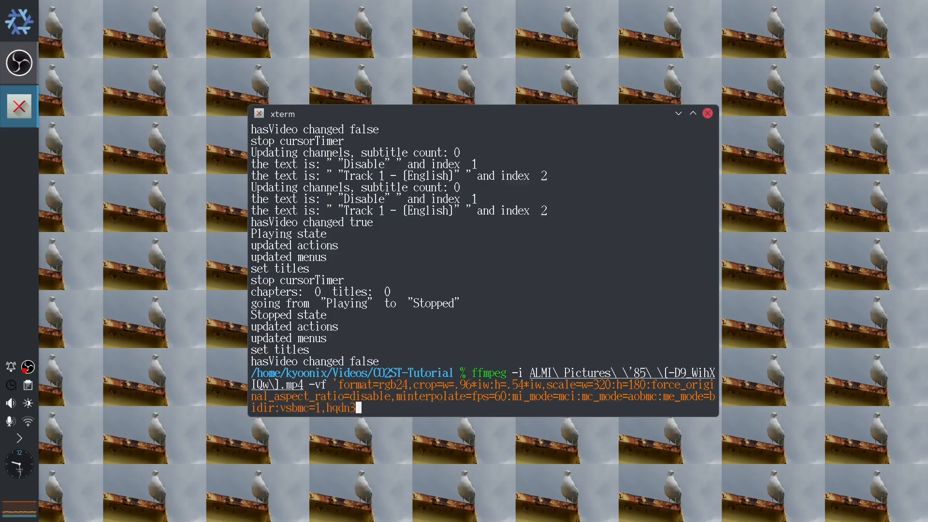
type("d=luma_spatia")
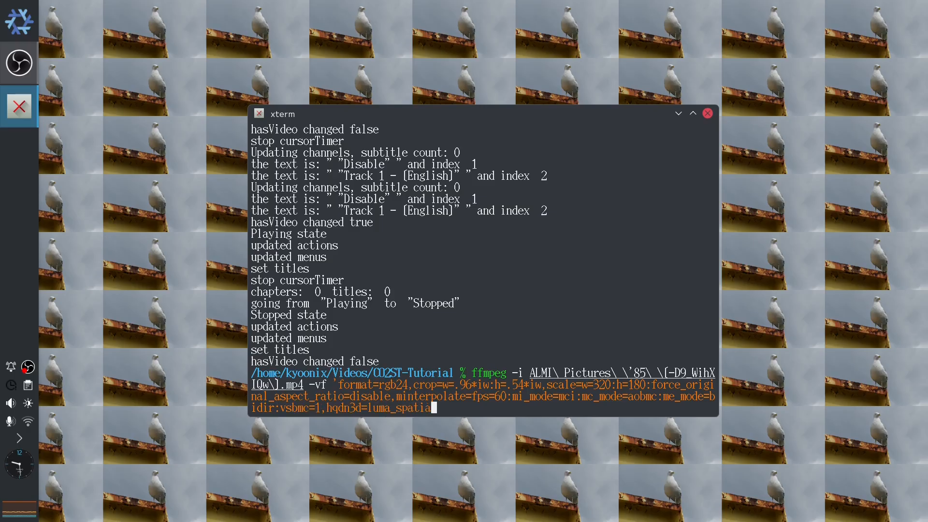
type("l=10' -")
- Add an audio filter chain of aresample=48000, aexciter and afftdn
type("af 'aresample")
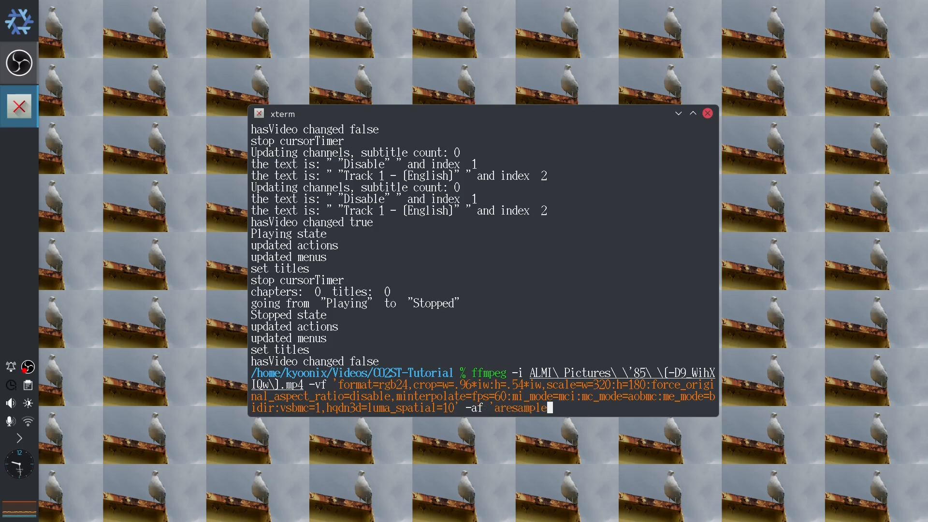
type("=48000,aexcite")
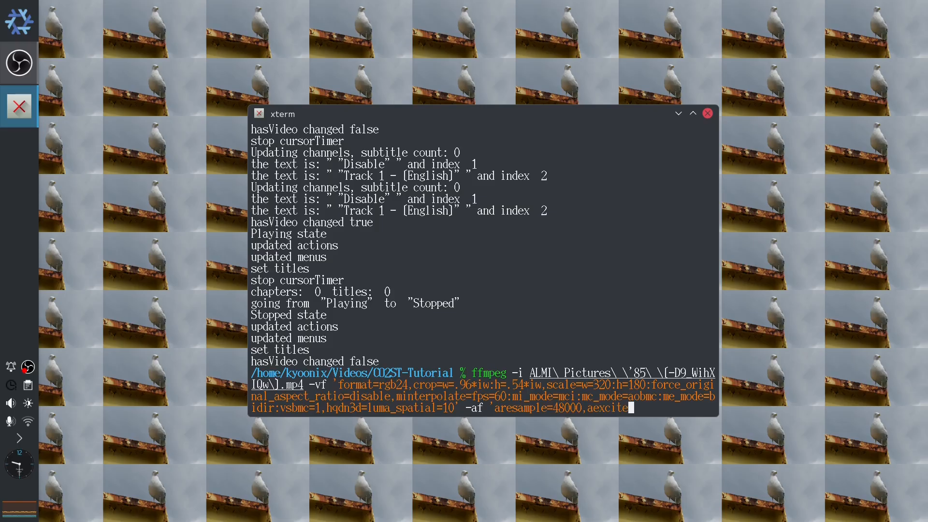
type("r,afftdn' -")
- Set the video codec to jpeg2000 with -pred 1
type("c:v ")
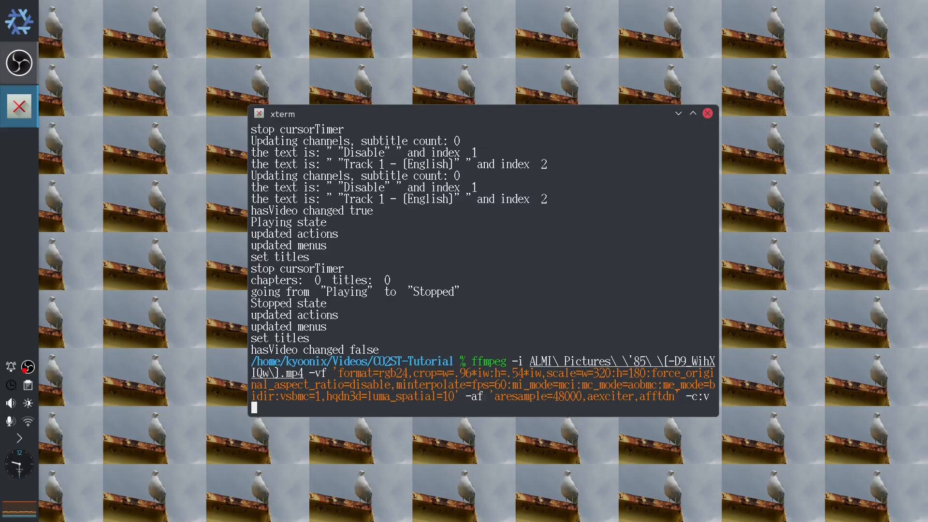
type("jpeg2000 -pred 1 ")
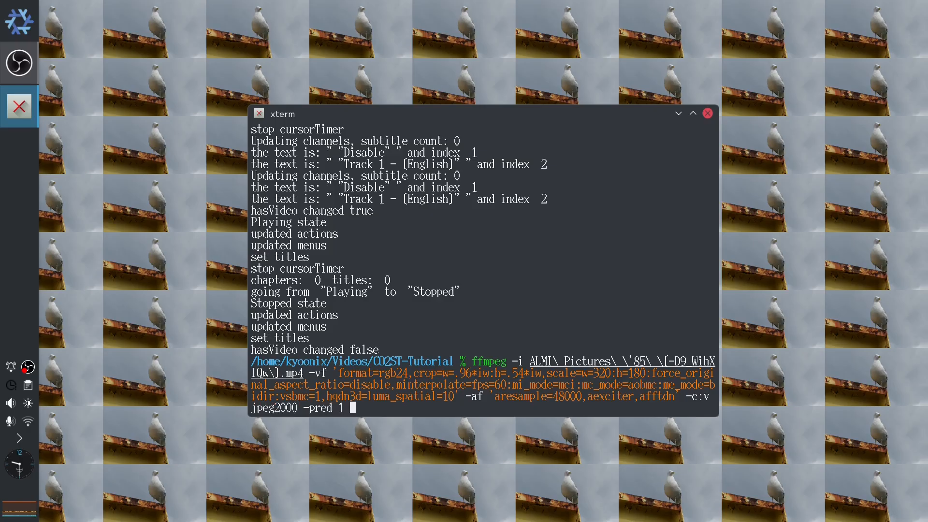
type("-c:a flac -")
- Set the audio codec to flac, name the output upscale.mkv and run the conversion
key("BackSpace")
type("upscal")
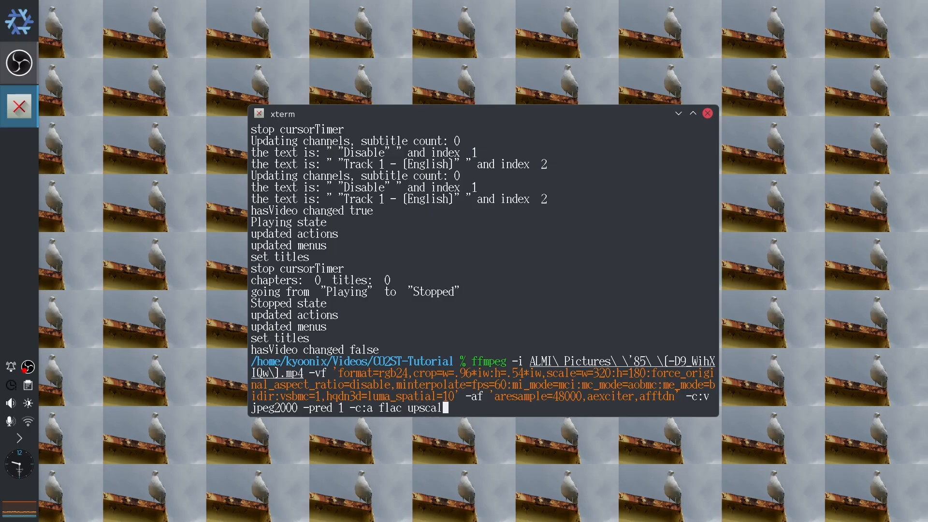
type("e.mkv")
key("Return")
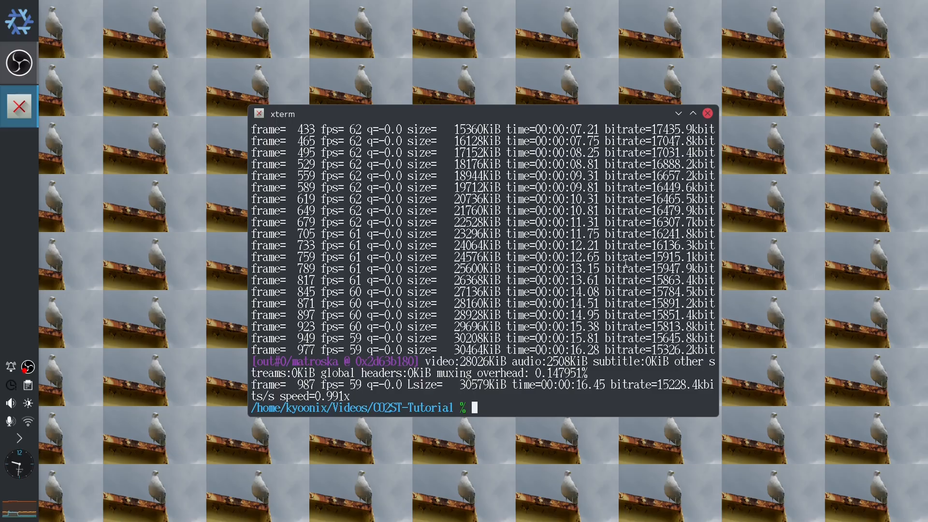
- Play upscale.mkv in Dragon Player, then close the player
type("ff")
key("BackSpace")
key("BackSpace")
type("dragon ups")
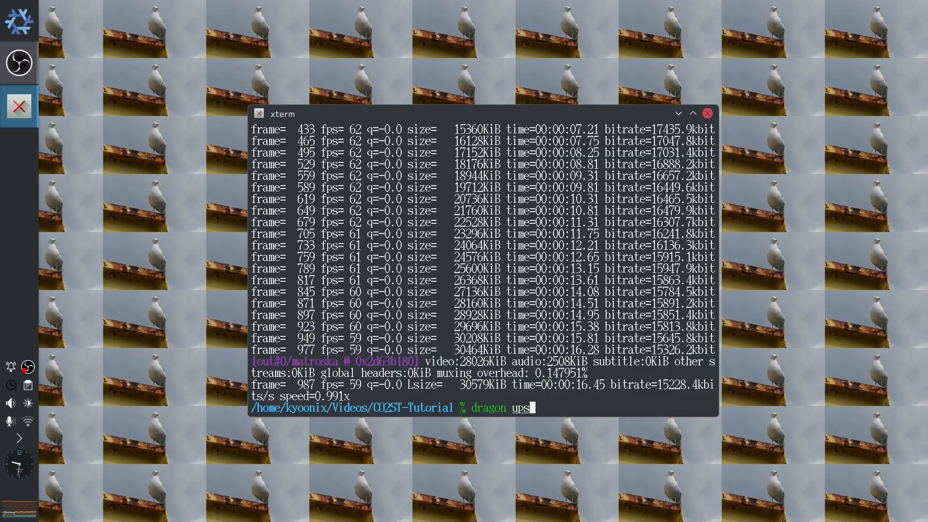
key("Tab")
key("Return")
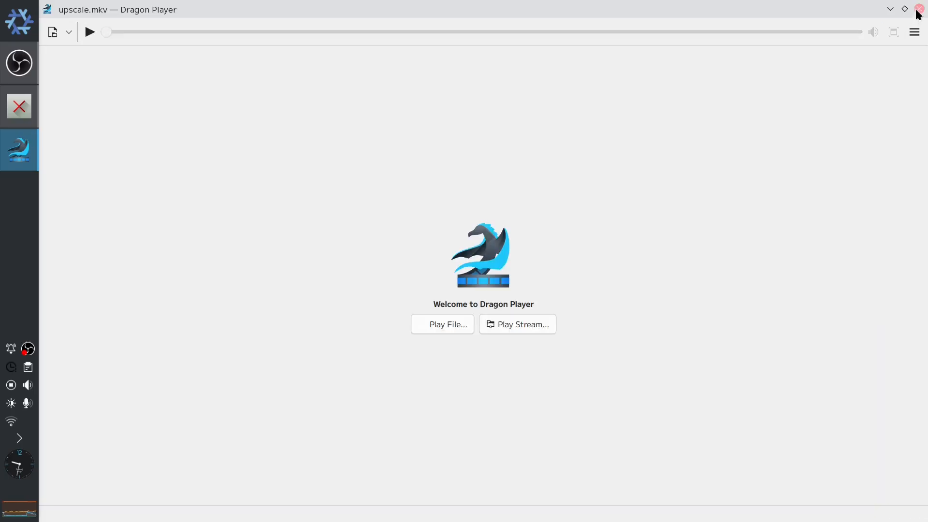
left_click(919, 9)
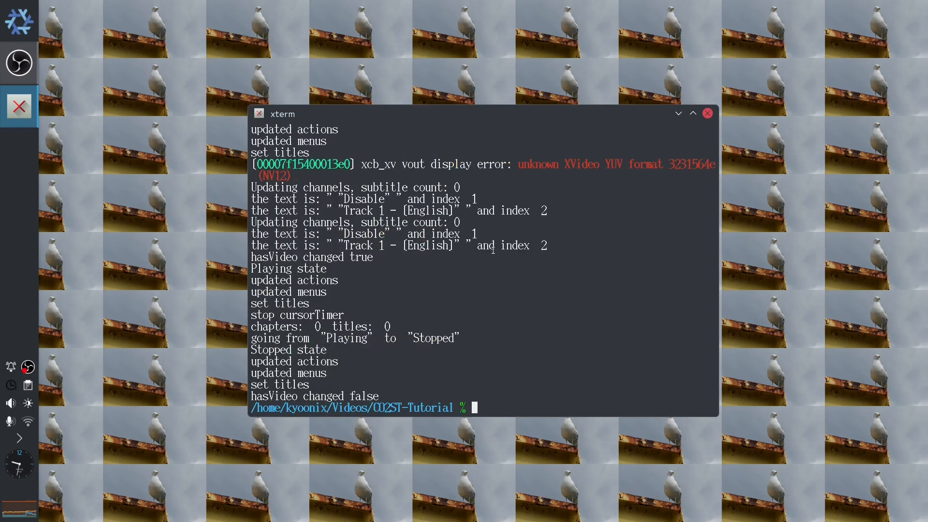
- Inspect upscale.mkv with ffprobe, examining the video stream's display aspect ratio
type("ffprobe ups")
key("Tab")
key("Return")
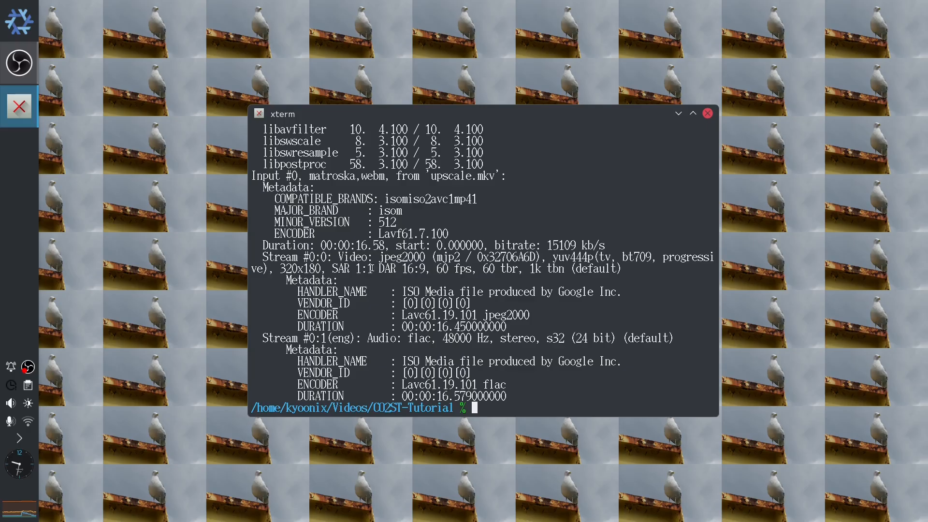
left_click_drag(379, 269, 425, 268)
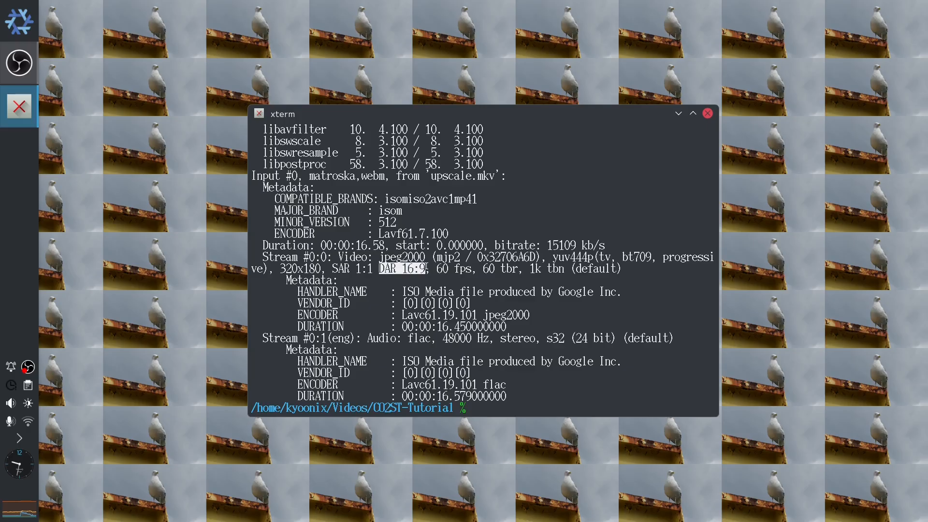
left_click(505, 269)
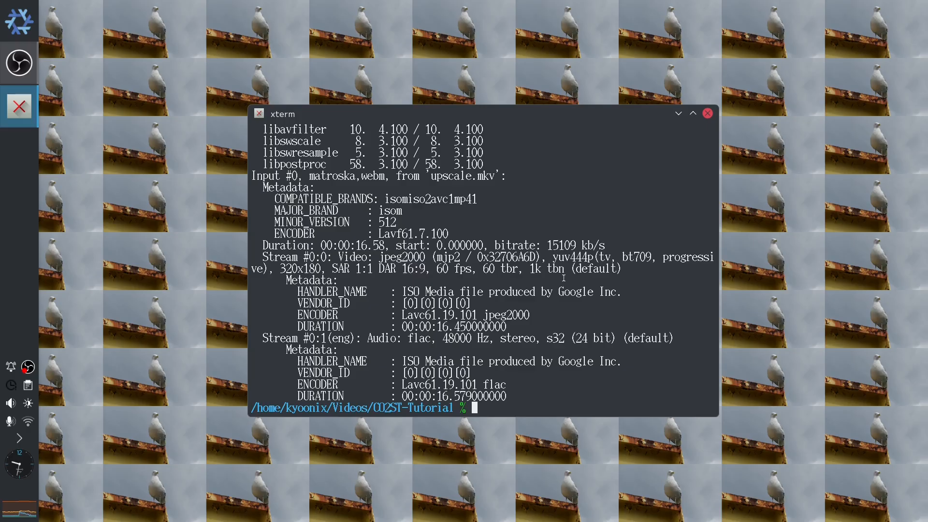
- Recall the previous ffmpeg command and insert -aspect 16:9 before the audio codec option
key("Up")
key("Up")
key("Up")
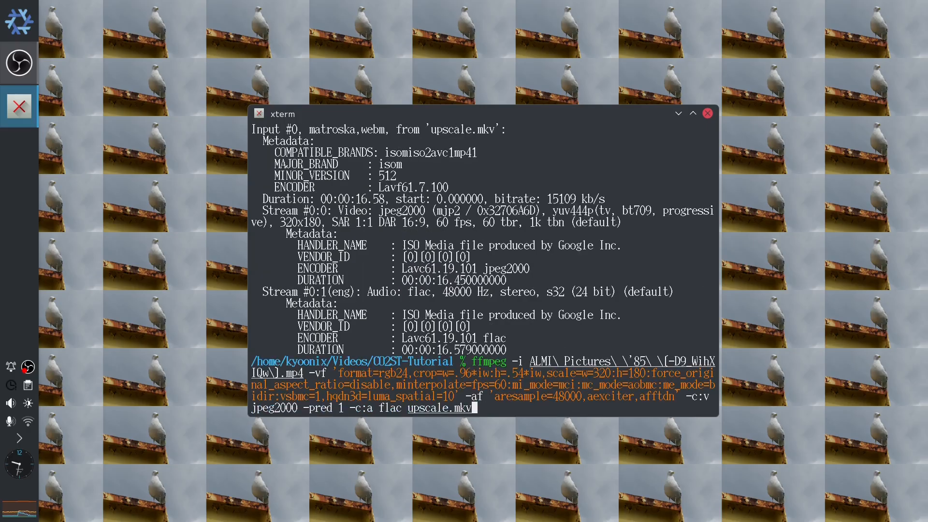
key("Left")
key("Left")
key("Left")
key("Left")
key("Left")
key("Left")
key("Left")
key("Left")
key("Left")
key("Left")
key("Left")
key("Left")
key("Left")
key("Left")
key("Left")
key("Left")
key("Left")
key("Left")
key("Left")
key("Left")
type("-aspect ")
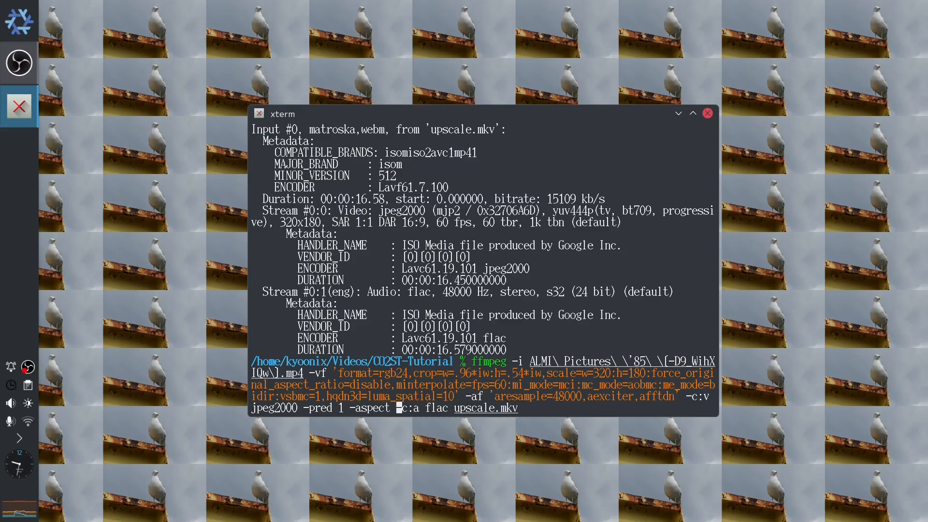
type("16:9")
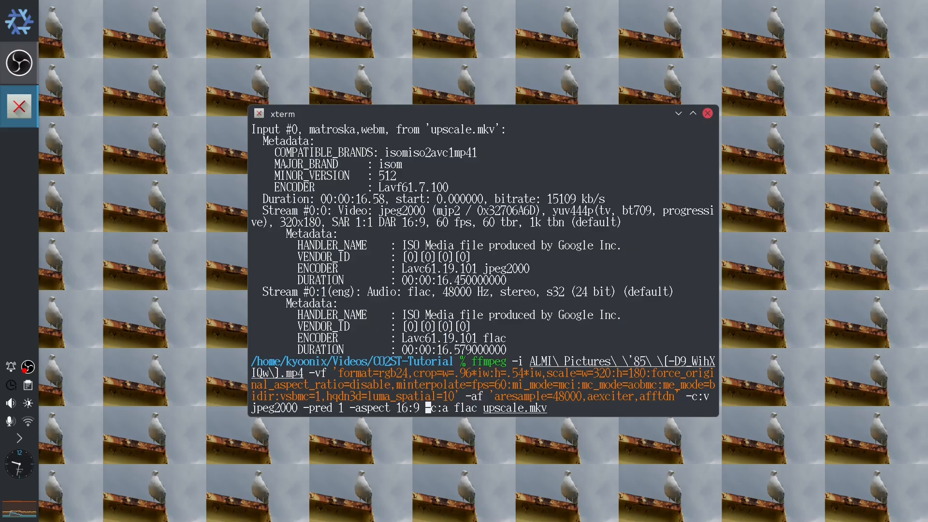
- Delete the -aspect 16:9 option from the recalled command
key("BackSpace")
key("BackSpace")
key("BackSpace")
key("BackSpace")
key("BackSpace")
key("BackSpace")
key("BackSpace")
key("BackSpace")
key("BackSpace")
key("BackSpace")
key("BackSpace")
key("BackSpace")
key("BackSpace")
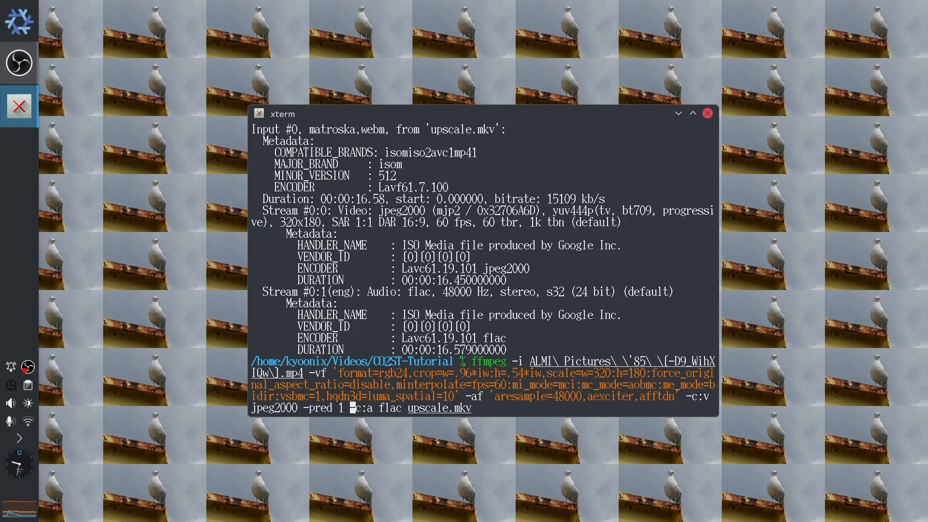
- Clear the terminal's command line and launch Kdenlive
key("ctrl+k")
key("ctrl+u")
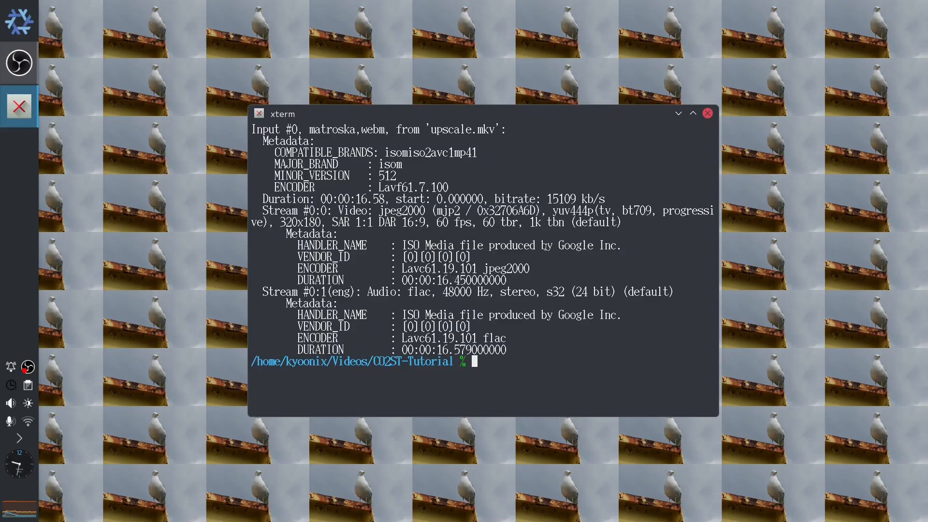
left_click(27, 22)
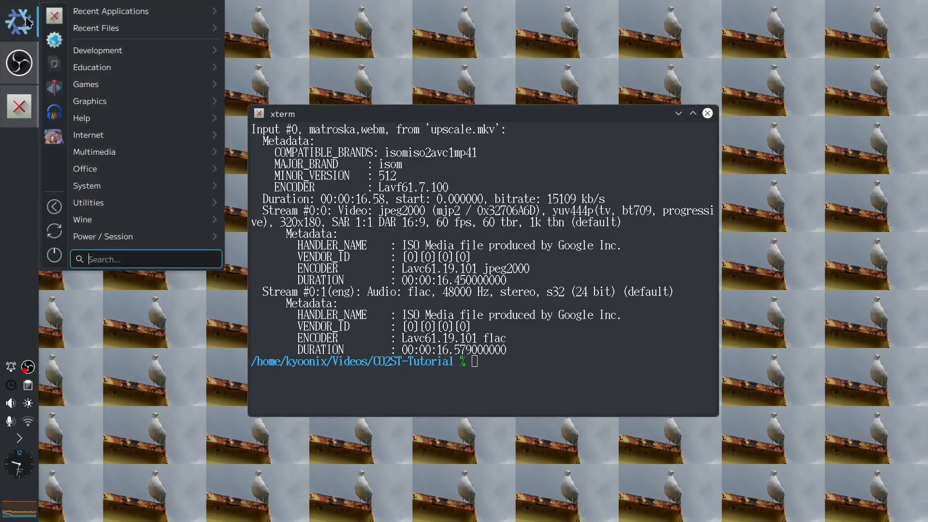
left_click(55, 87)
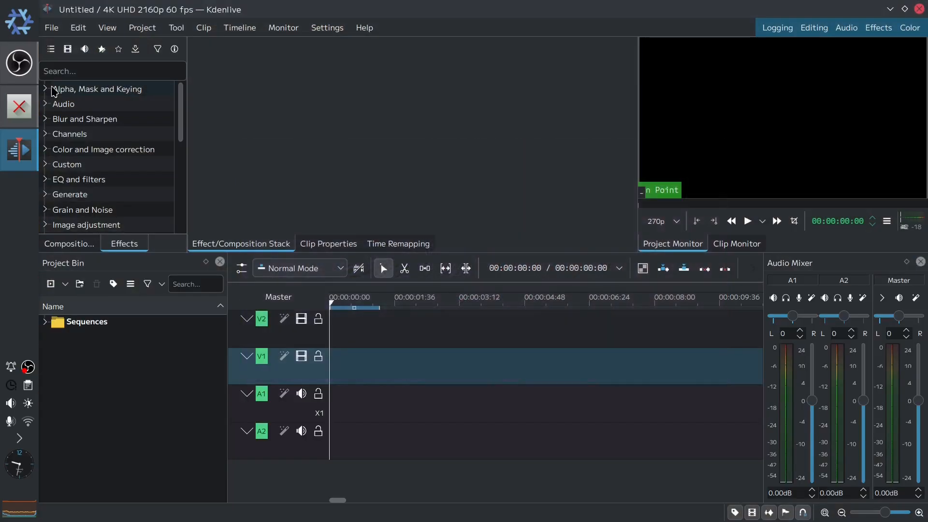
- Import upscale.mkv from the Videos/CO2ST-Tutorial folder into the project bin
left_click(59, 285)
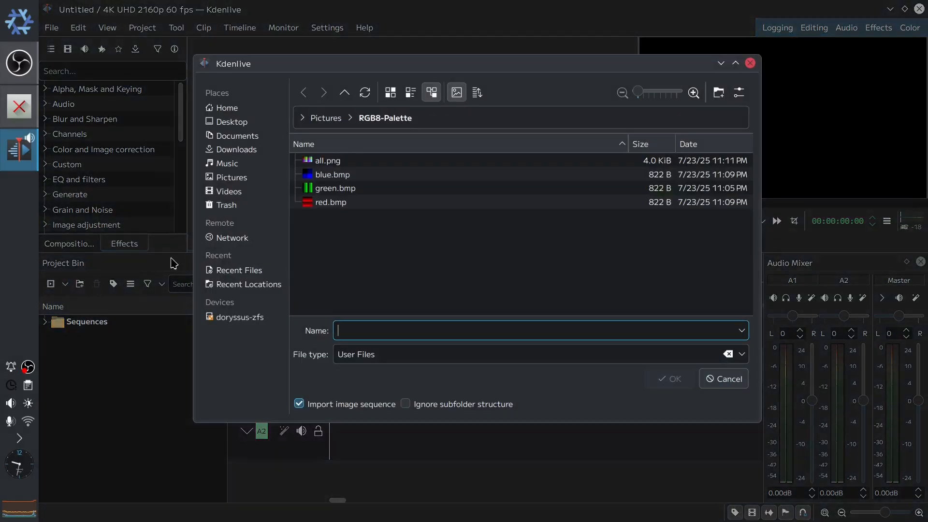
left_click(229, 192)
double_click(366, 202)
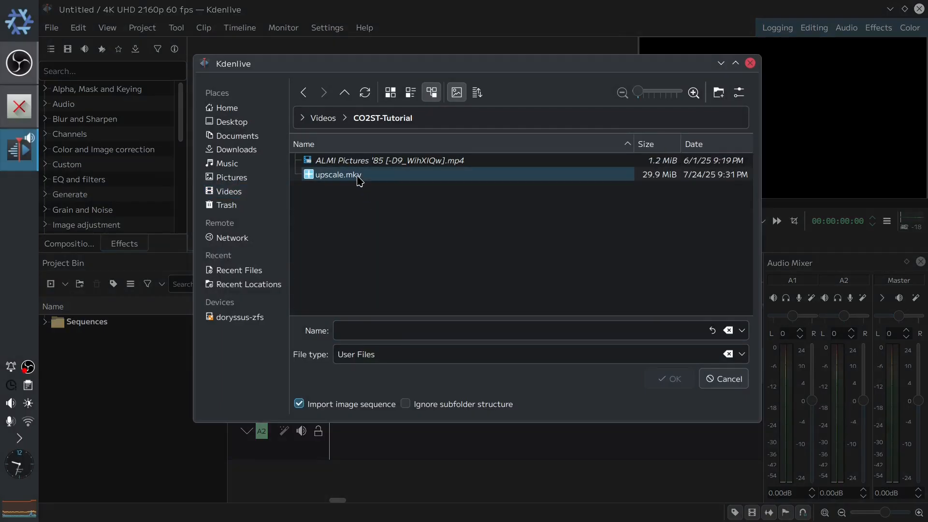
double_click(360, 181)
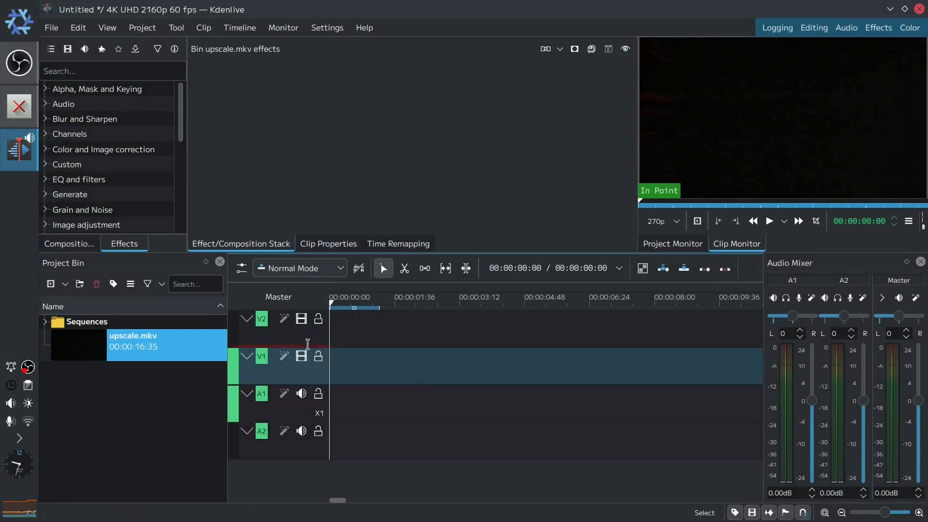
- Insert 7 AV tracks above track V1
mouse_move(314, 334)
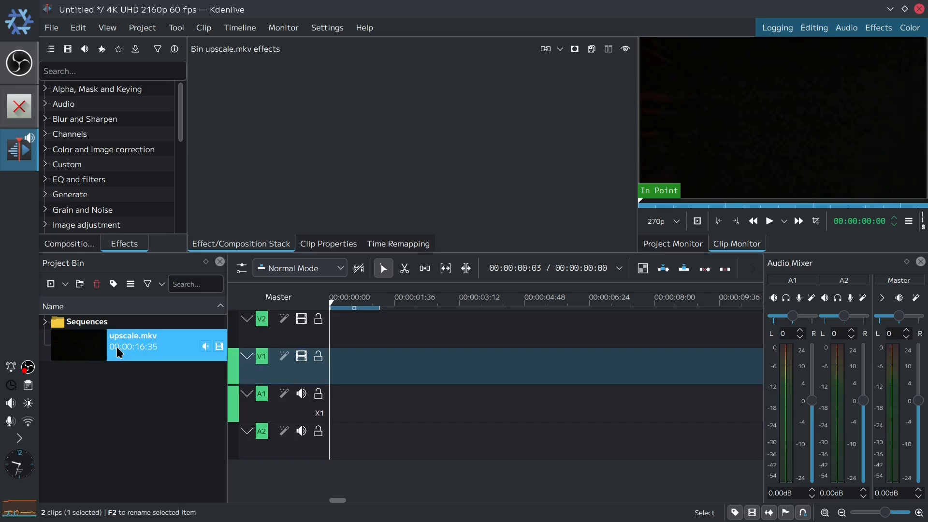
right_click(312, 372)
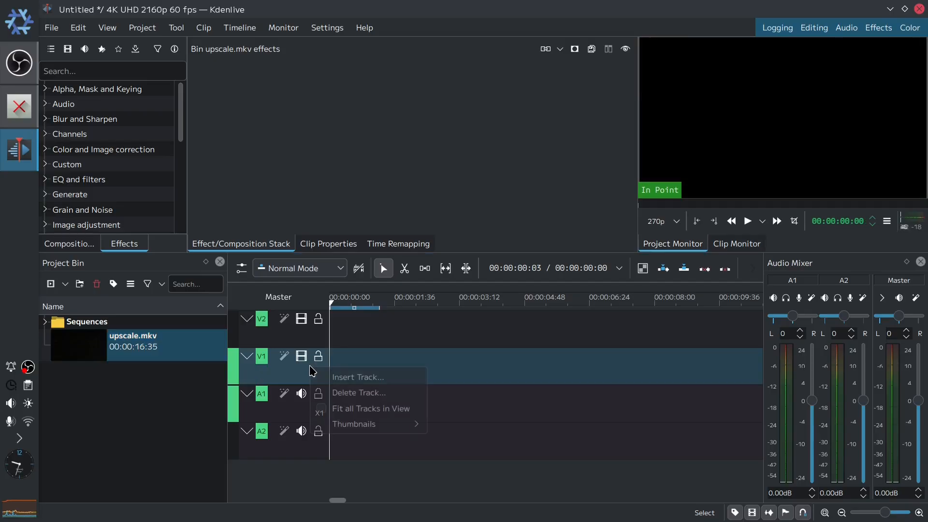
left_click(366, 382)
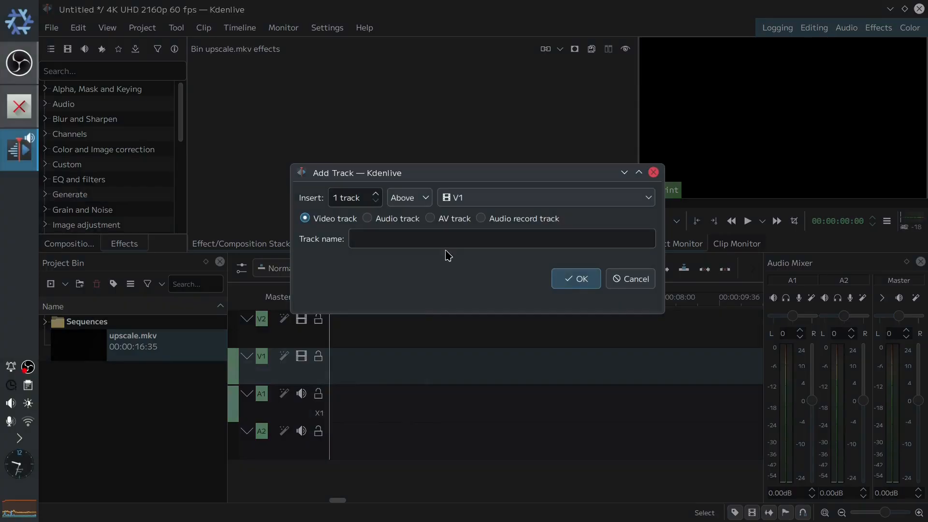
left_click(449, 222)
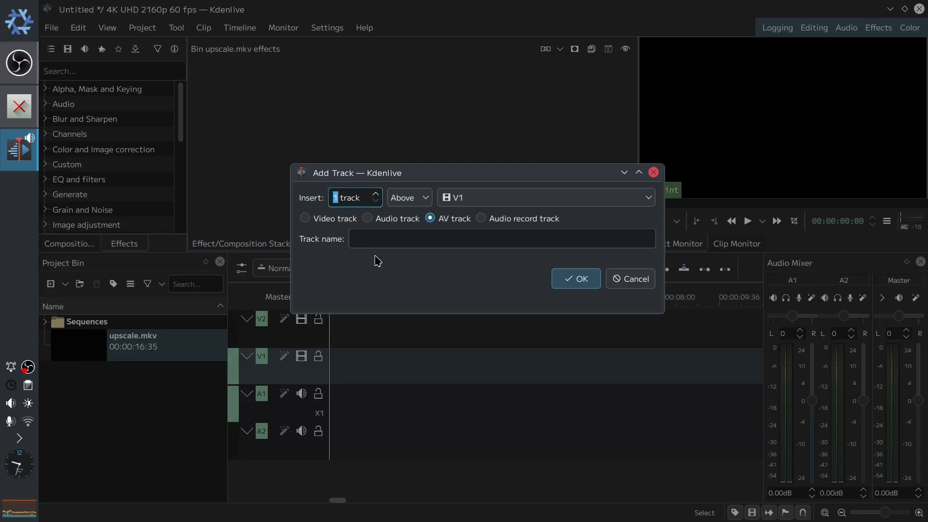
type("7")
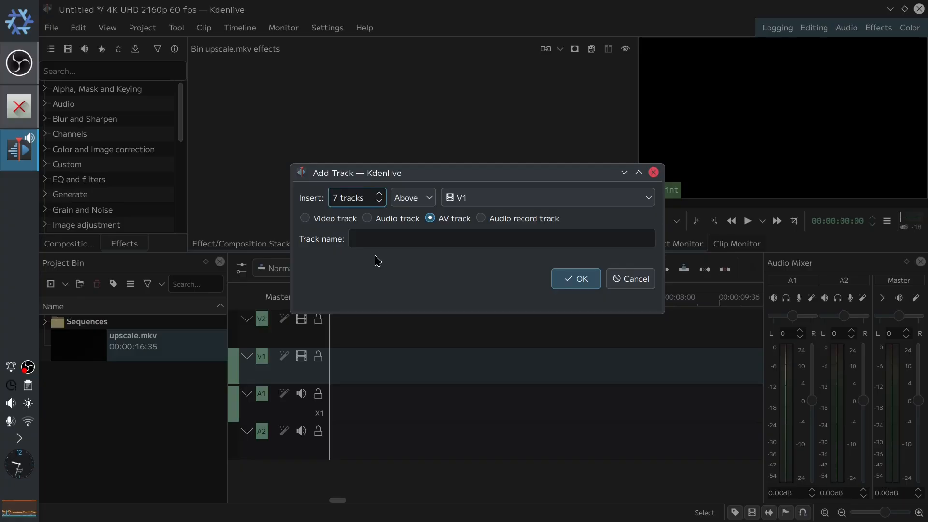
left_click(566, 278)
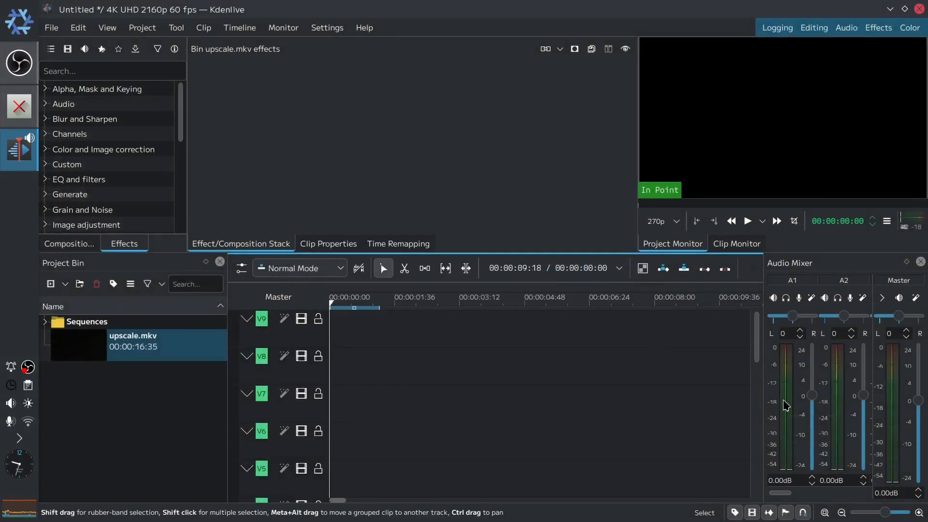
- Change the project profile to the custom 640x360 60 fps preset and confirm the profile change
left_click_drag(759, 339, 759, 405)
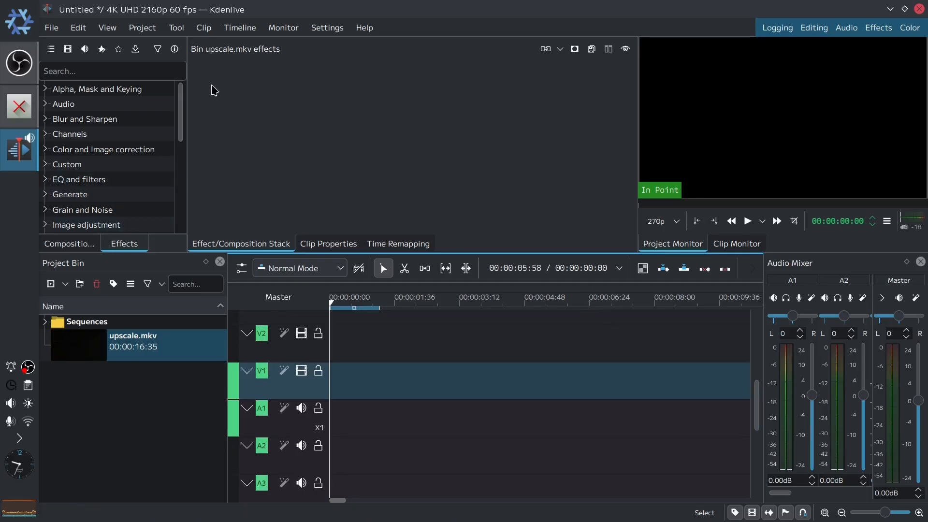
left_click(142, 27)
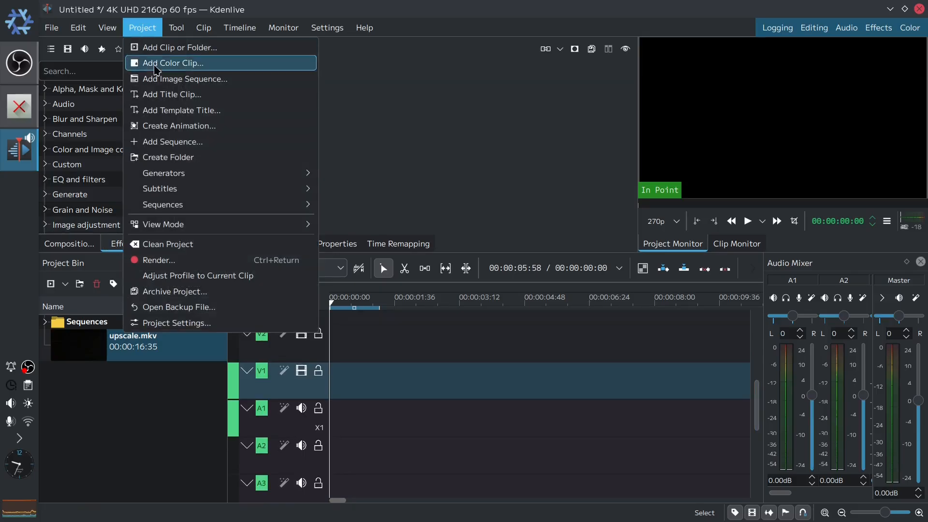
left_click(201, 329)
scroll(414, 250, "down", 1)
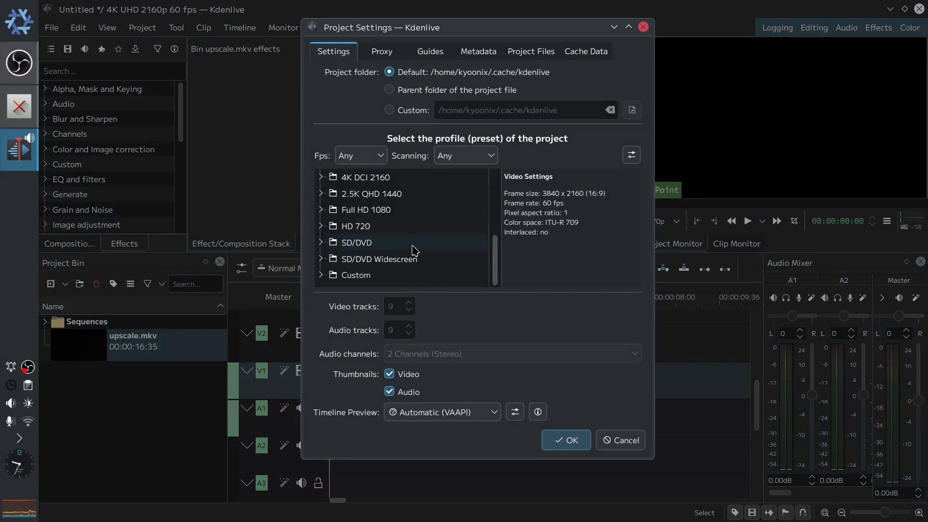
left_click(320, 274)
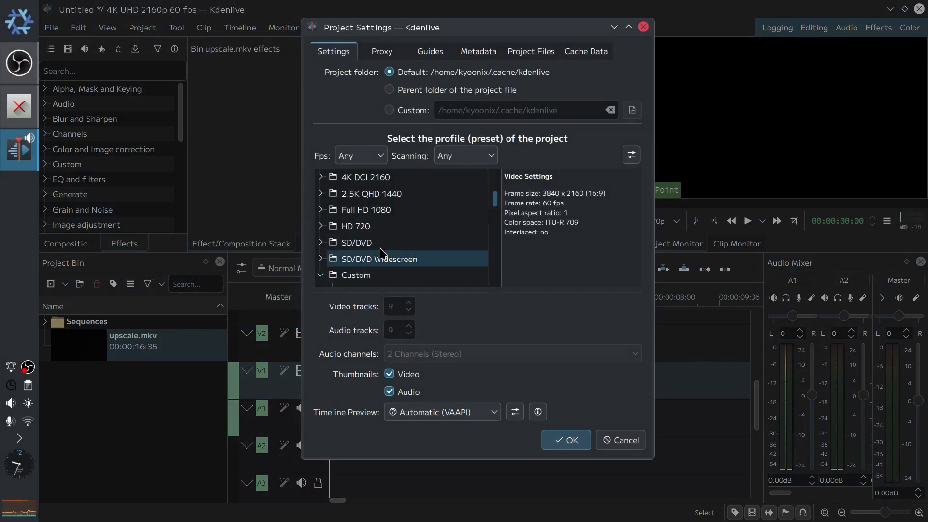
scroll(386, 247, "down", 2)
left_click(395, 251)
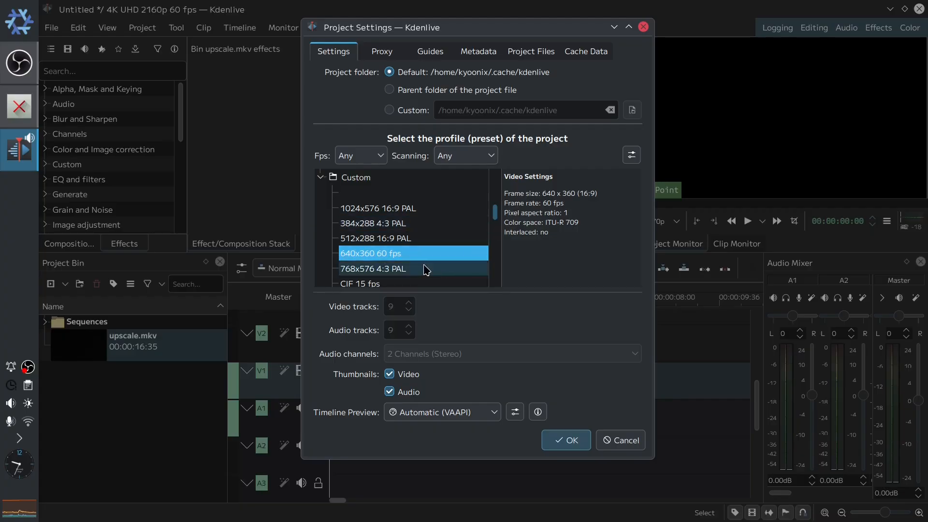
scroll(424, 252, "up", 1)
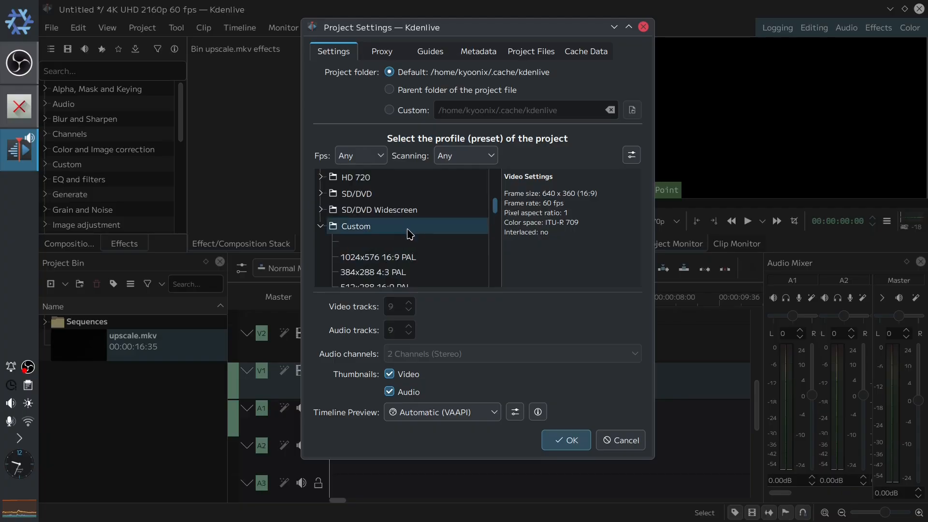
scroll(411, 239, "down", 1)
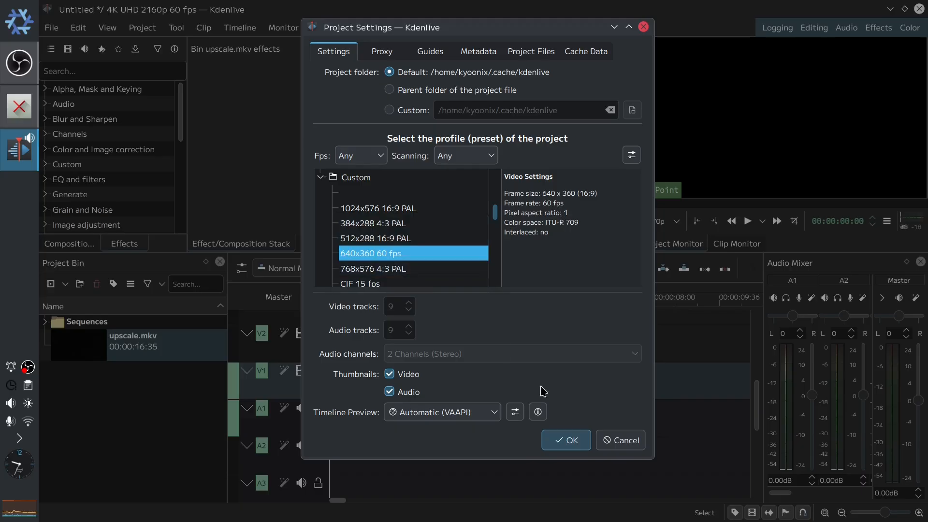
left_click(575, 441)
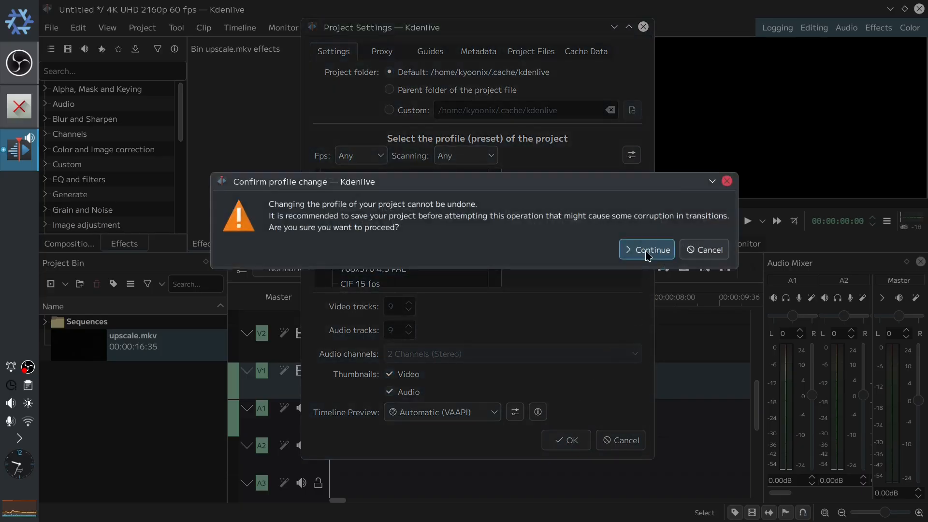
left_click(645, 251)
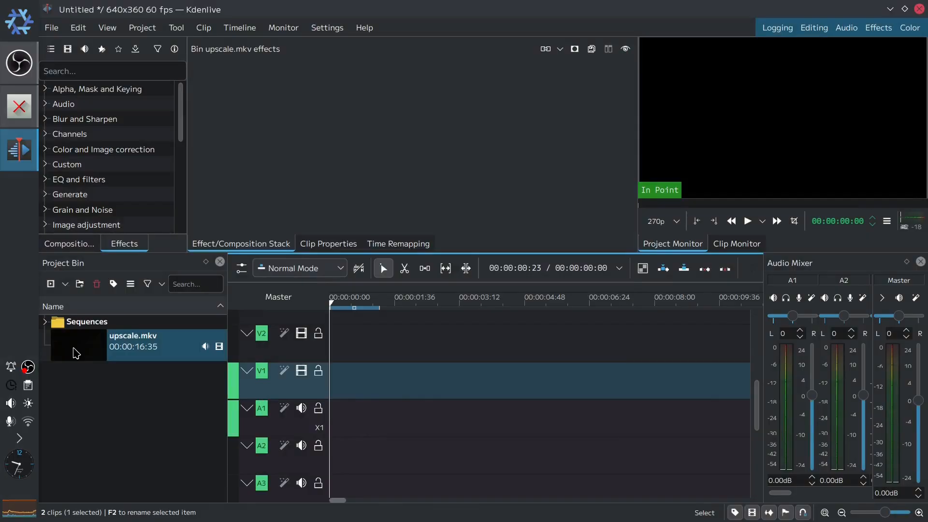
- Place upscale.mkv from the bin onto every video track V1 through V9, starting at the timeline's beginning
left_click_drag(85, 355, 261, 392)
left_click_drag(110, 347, 285, 385)
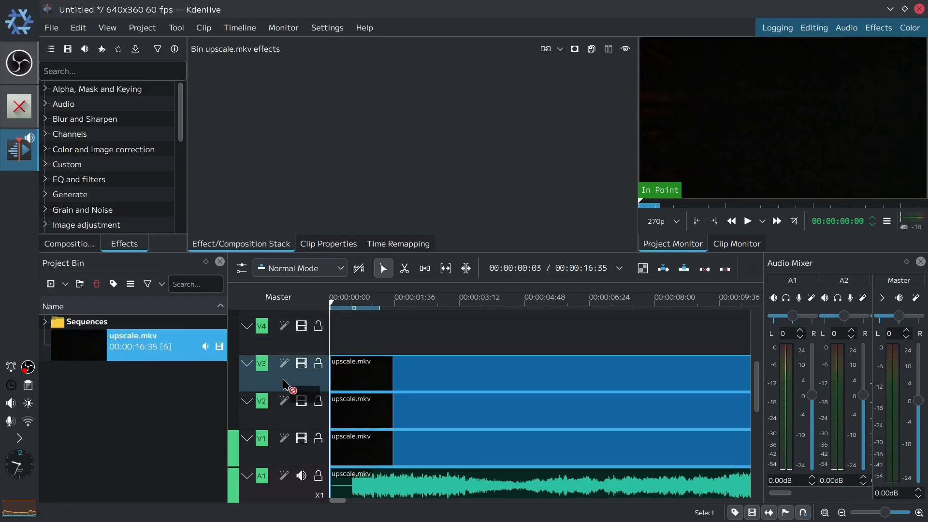
left_click_drag(128, 355, 285, 367)
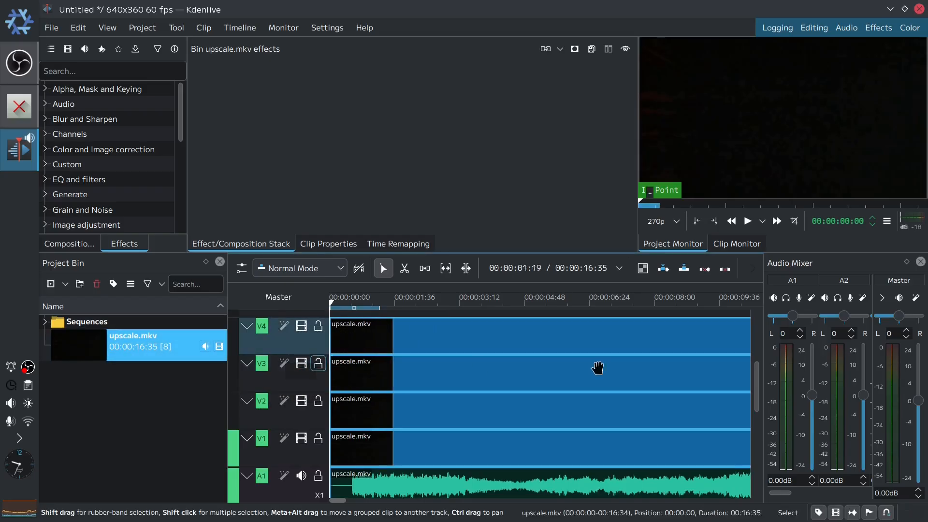
scroll(755, 392, "up", 3)
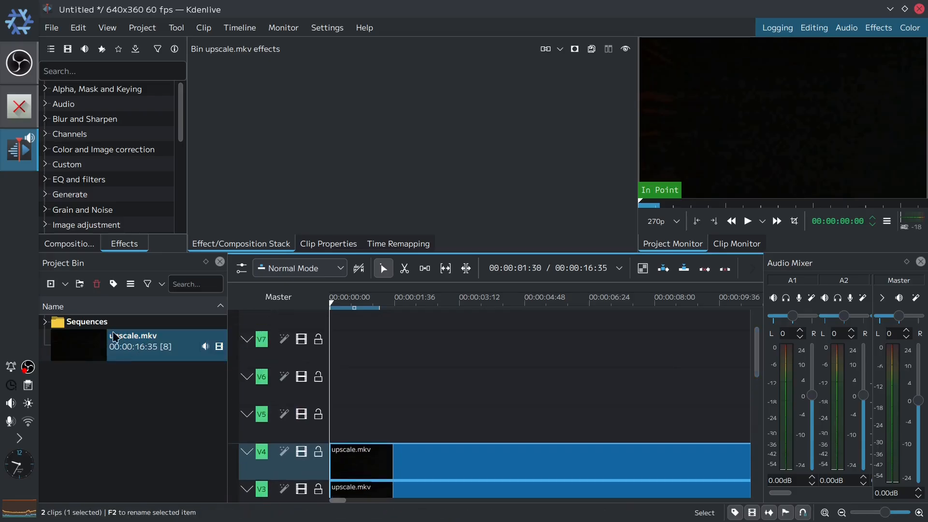
left_click_drag(116, 338, 338, 381)
left_click_drag(221, 337, 334, 349)
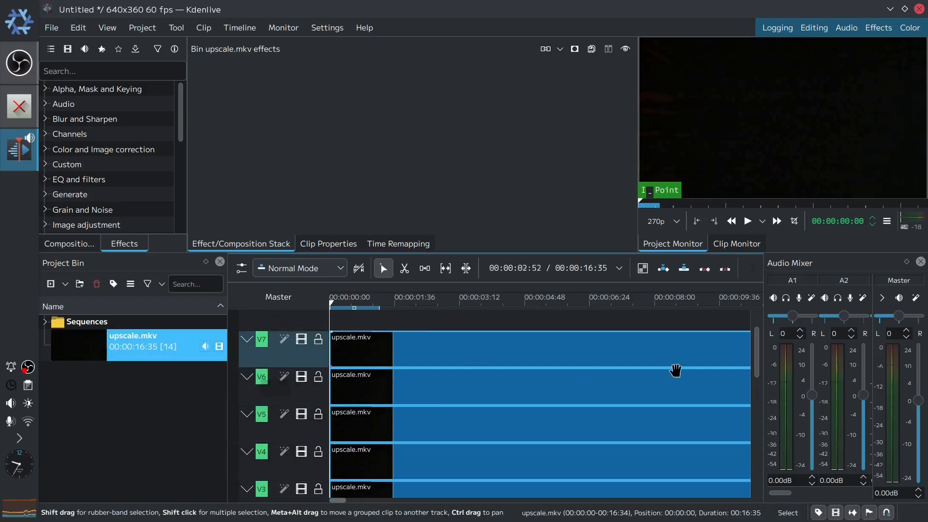
scroll(756, 353, "up", 2)
left_click_drag(213, 340, 334, 360)
left_click(107, 349)
left_click_drag(106, 349, 338, 322)
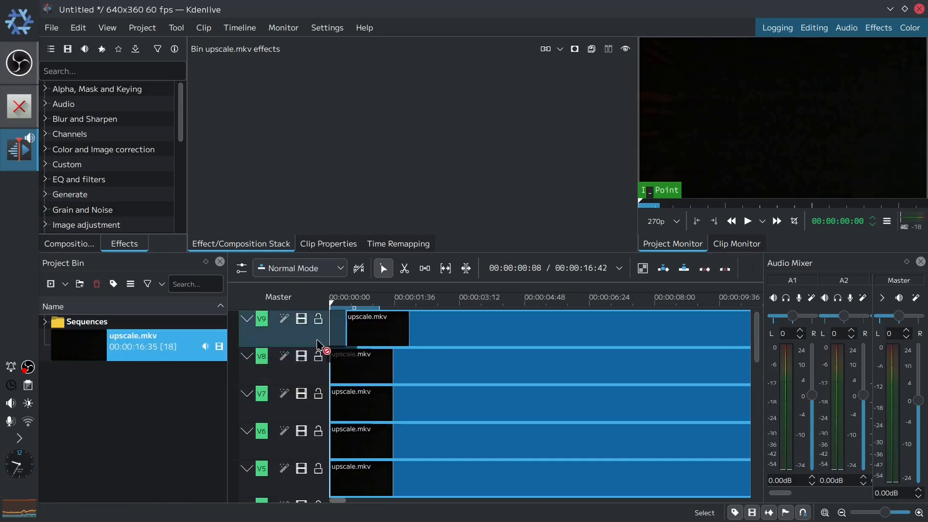
- Set the master audio level to -12 dB
left_click(549, 303)
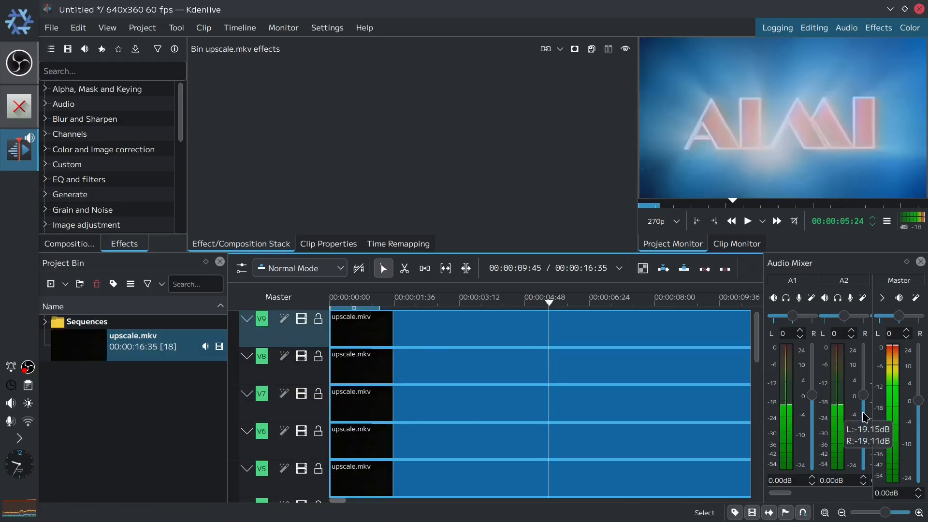
left_click(917, 404)
left_click_drag(900, 497, 850, 498)
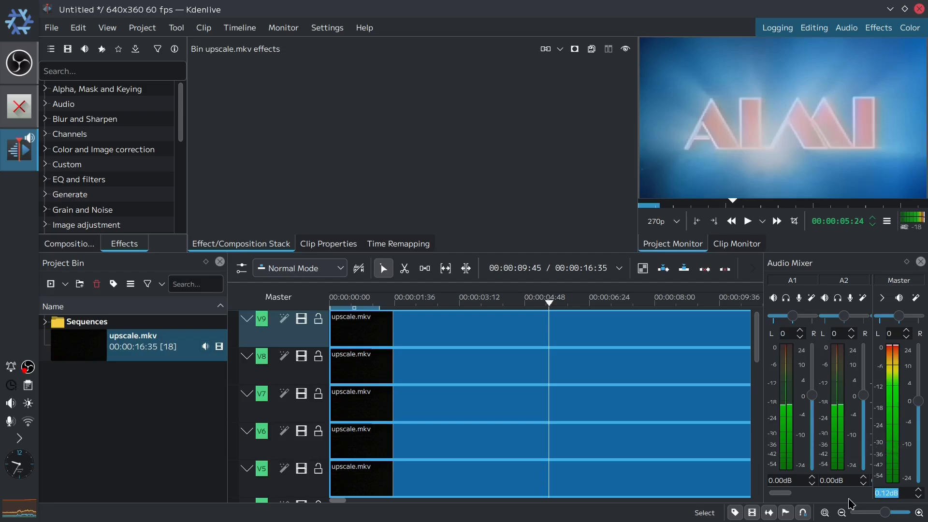
type("-1")
key("Return")
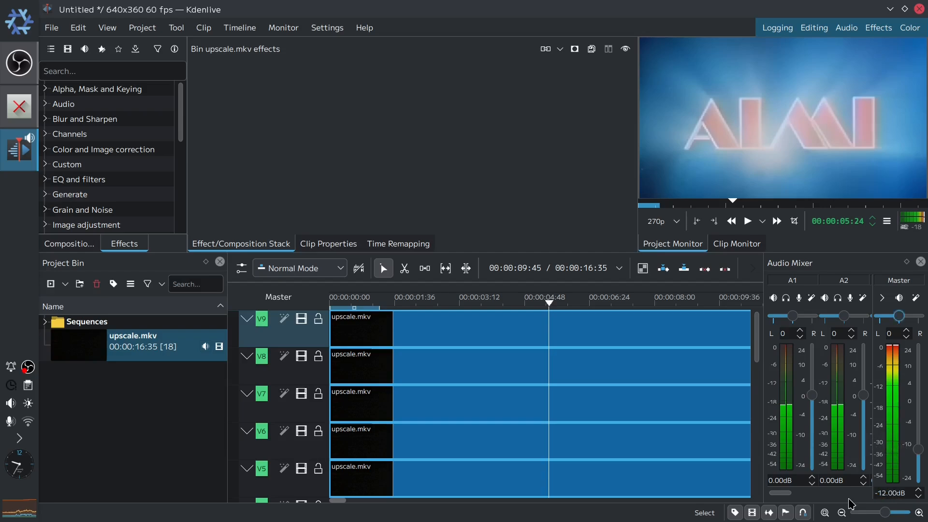
- Play and pause the project preview
left_click(748, 221)
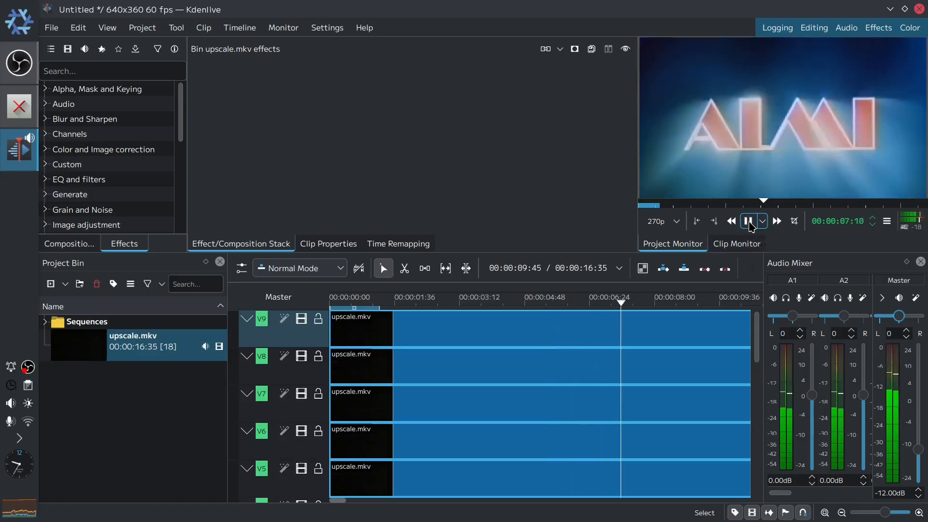
left_click(748, 221)
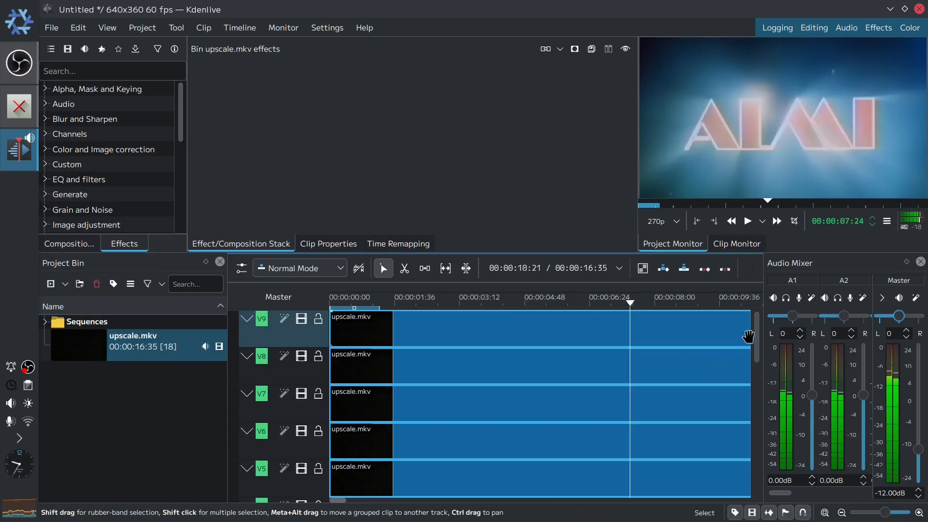
left_click_drag(757, 338, 736, 294)
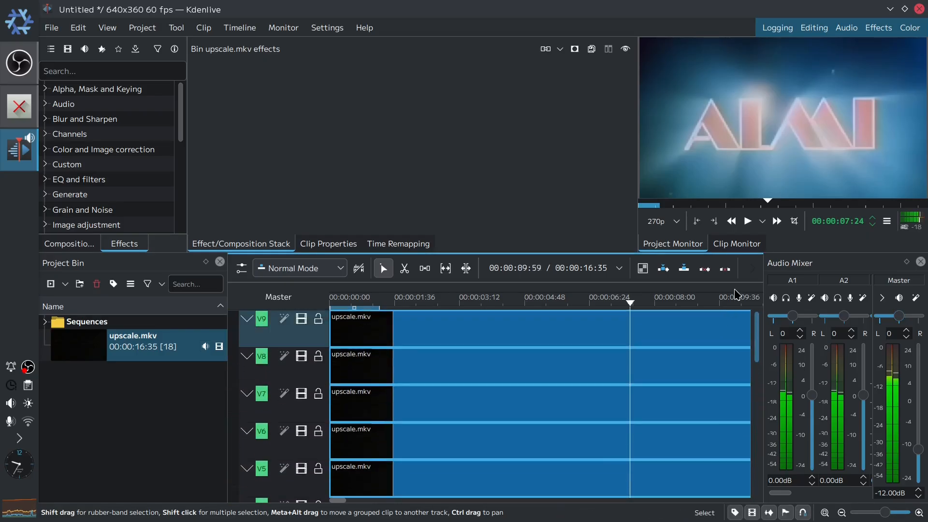
- Search the effects for transf and apply the Transform effect to track V9
left_click(136, 74)
type("tr")
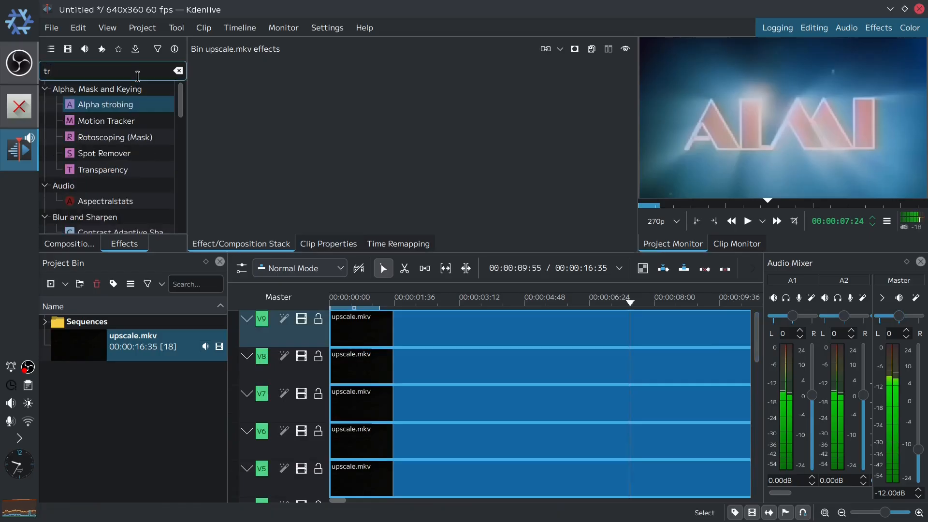
type("ansf")
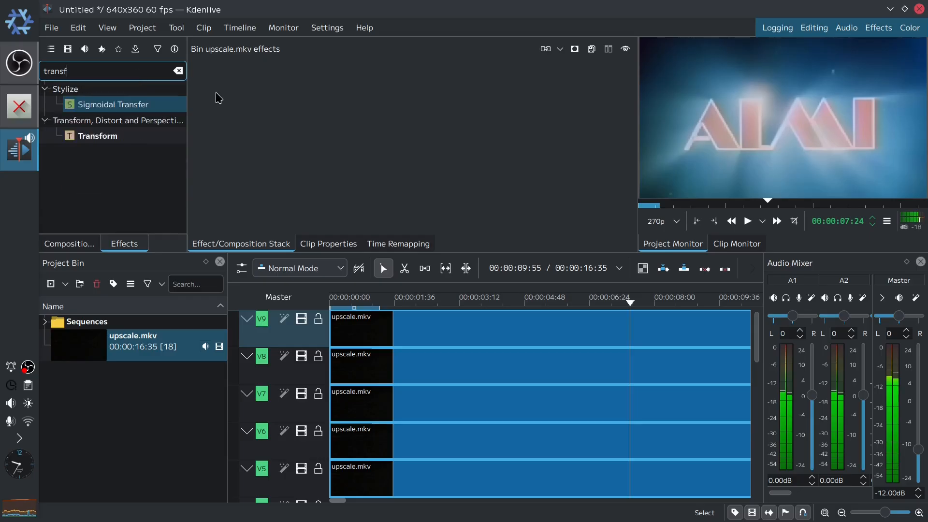
left_click(93, 137)
left_click_drag(93, 139, 305, 331)
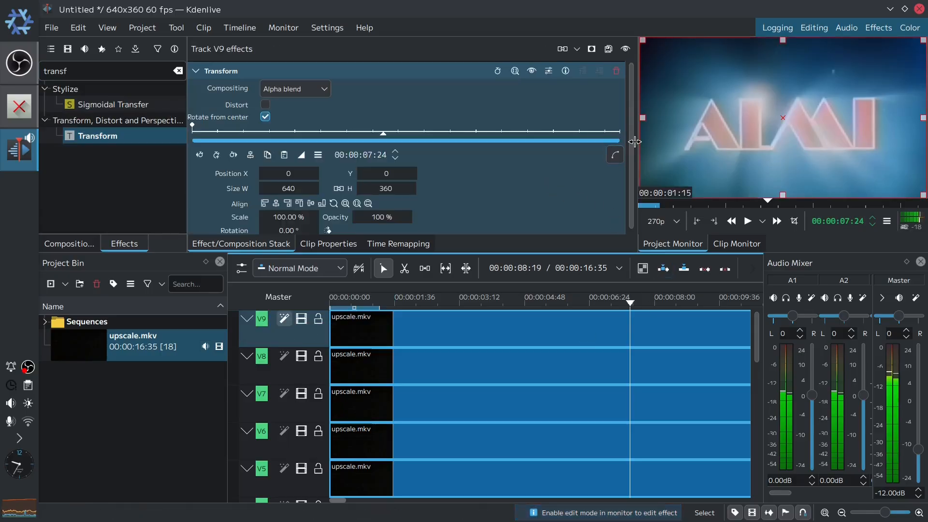
- Set the Transform effect's scale on track V9 to 33%
scroll(623, 179, "down", 1)
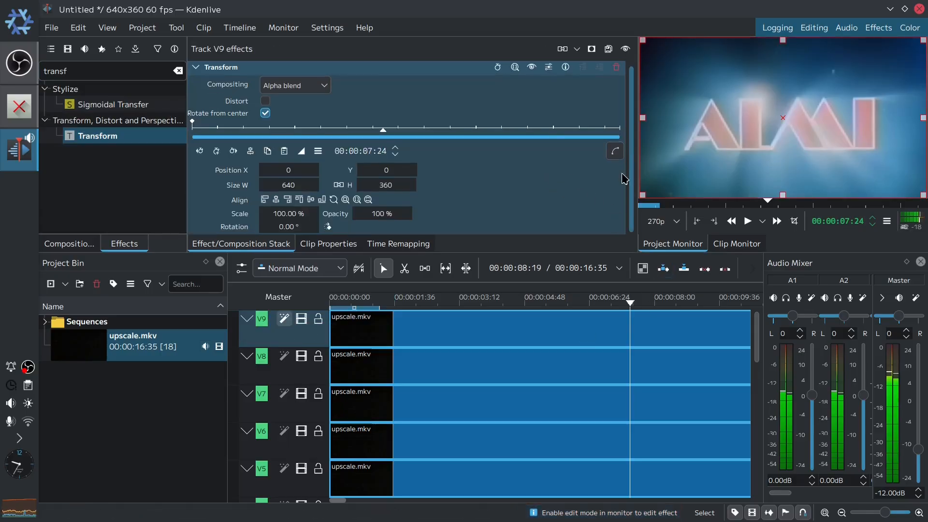
left_click(280, 211)
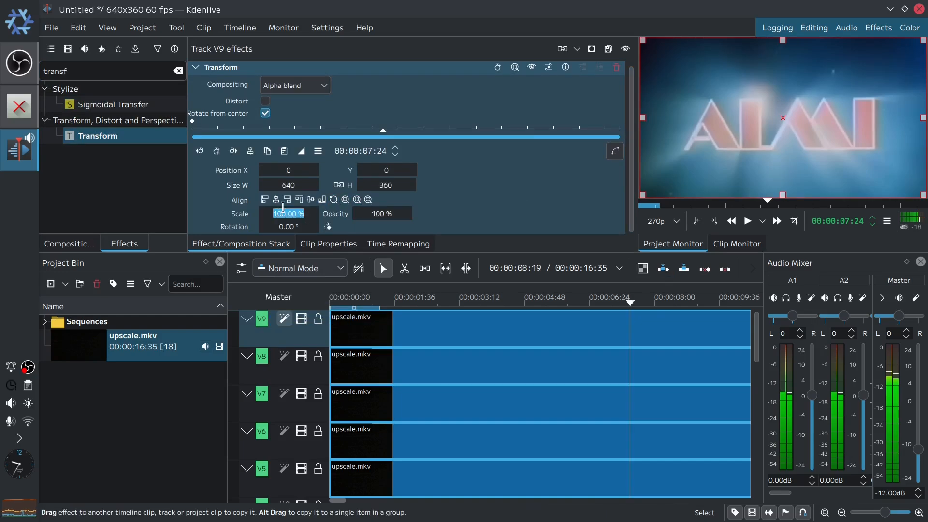
type("33")
key("Return")
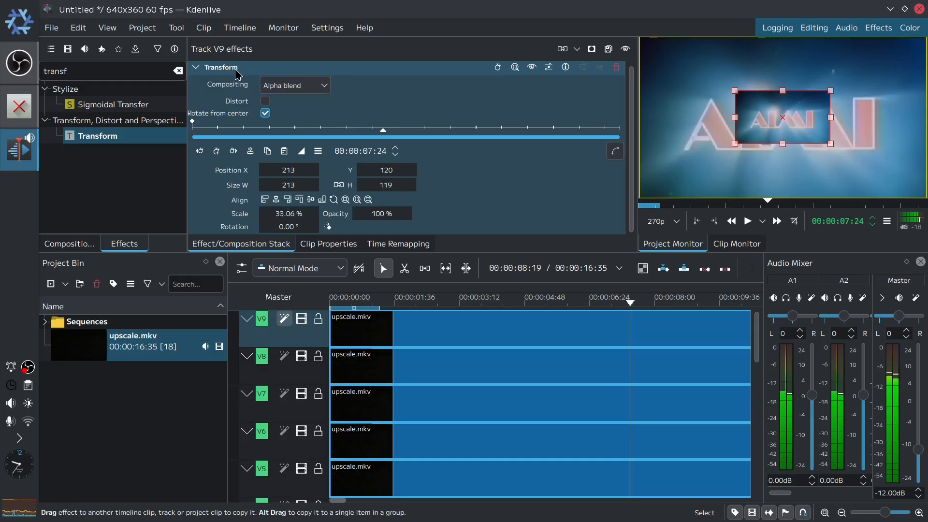
- Copy the Transform effect from track V9 onto tracks V8, V7, V6 and V5
left_click_drag(236, 73, 309, 378)
left_click_drag(219, 74, 300, 414)
left_click_drag(255, 74, 313, 447)
left_click_drag(235, 76, 312, 496)
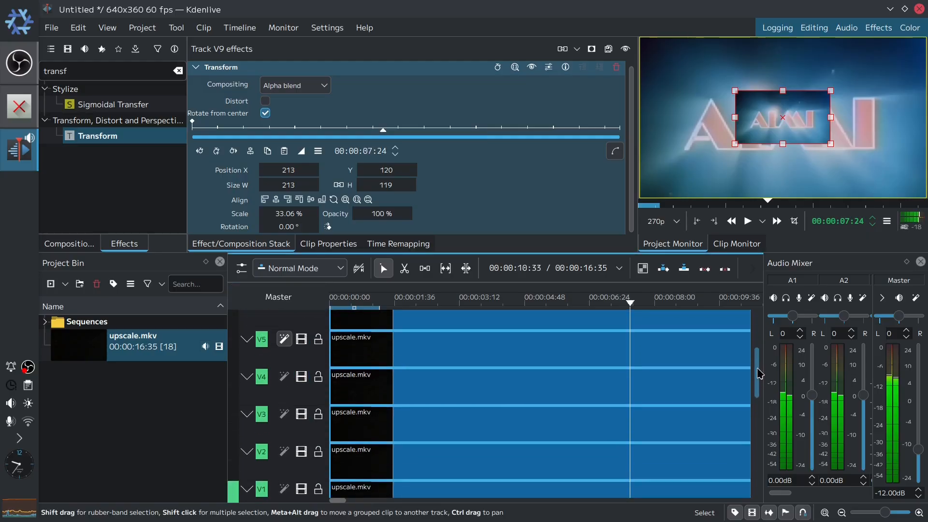
- Copy the Transform effect onto tracks V4, V3, V2 and V1
scroll(759, 339, "down", 5)
left_click_drag(232, 69, 284, 343)
left_click_drag(213, 73, 287, 387)
left_click_drag(240, 74, 284, 418)
left_click_drag(221, 76, 285, 459)
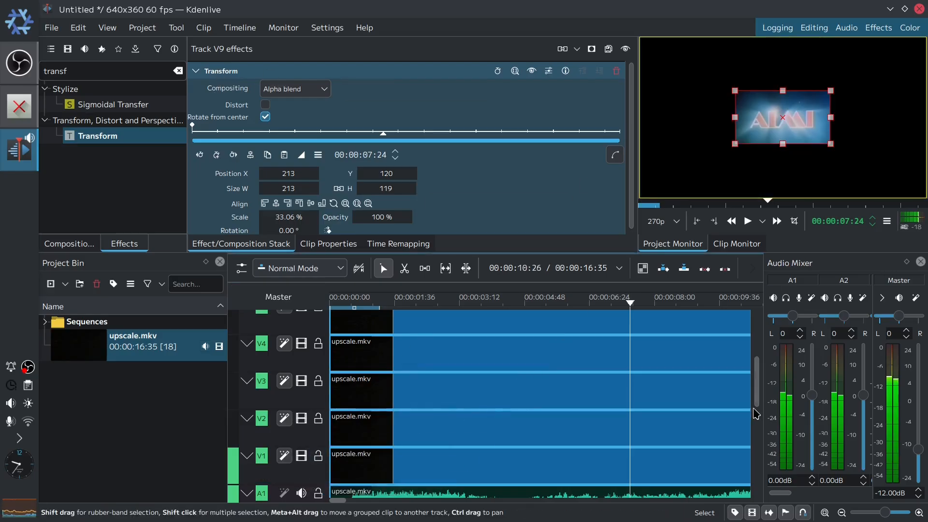
- Align the tiles of tracks V9, V8 and V7 to the bottom-right, bottom-centre and bottom-left of the frame
left_click_drag(756, 404, 774, 279)
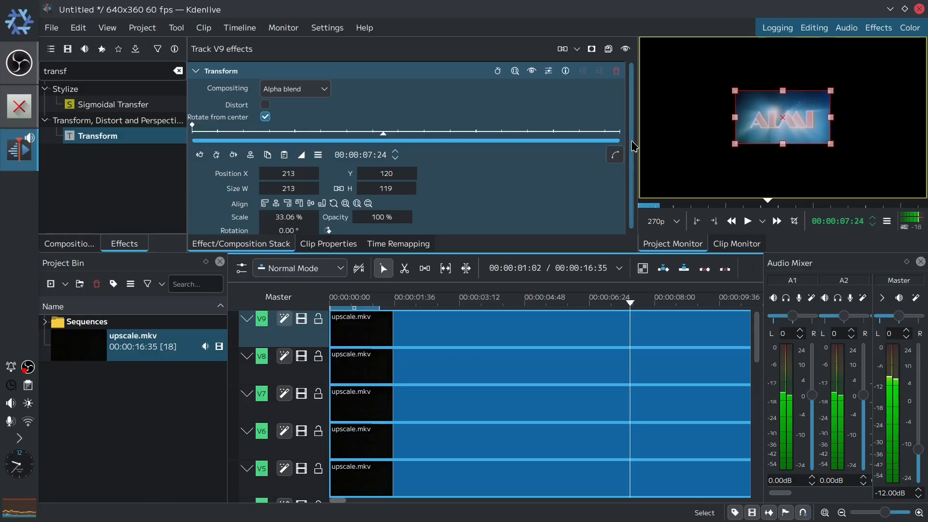
scroll(634, 169, "down", 1)
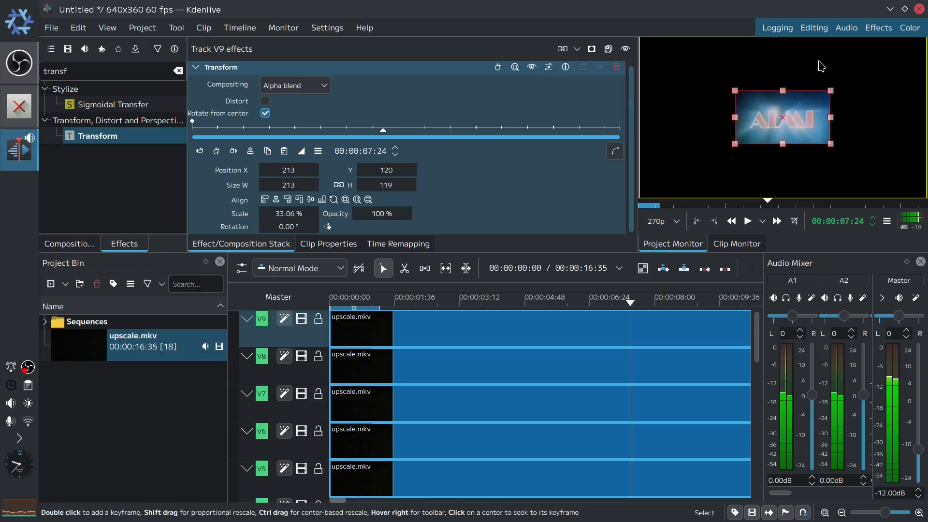
left_click(289, 202)
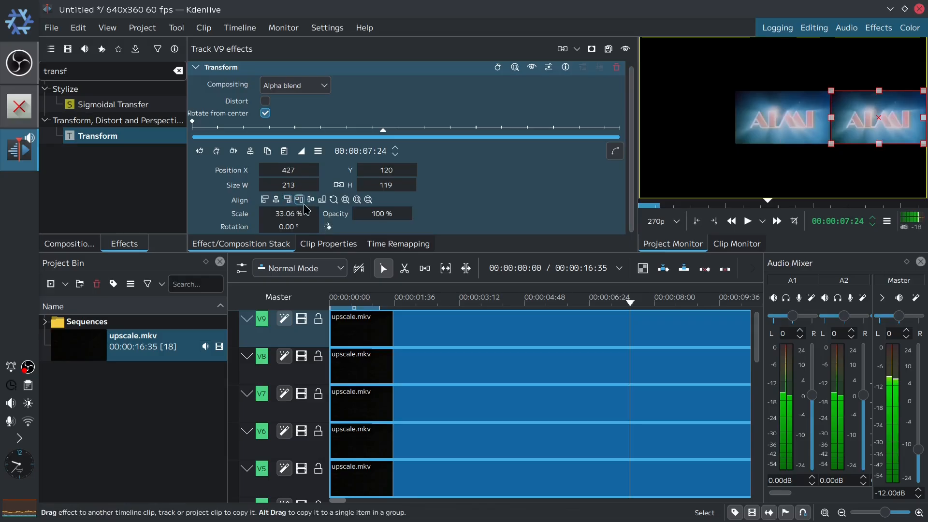
left_click(323, 205)
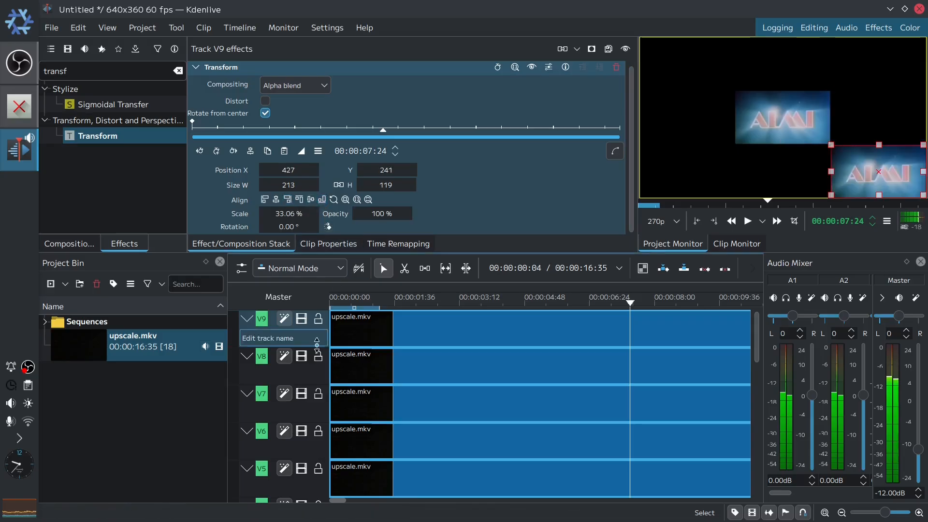
left_click(313, 371)
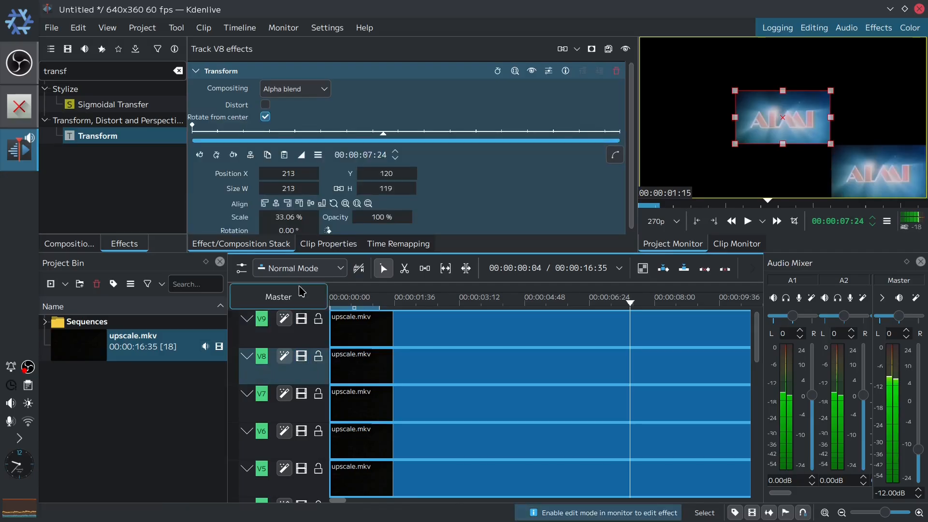
left_click(322, 205)
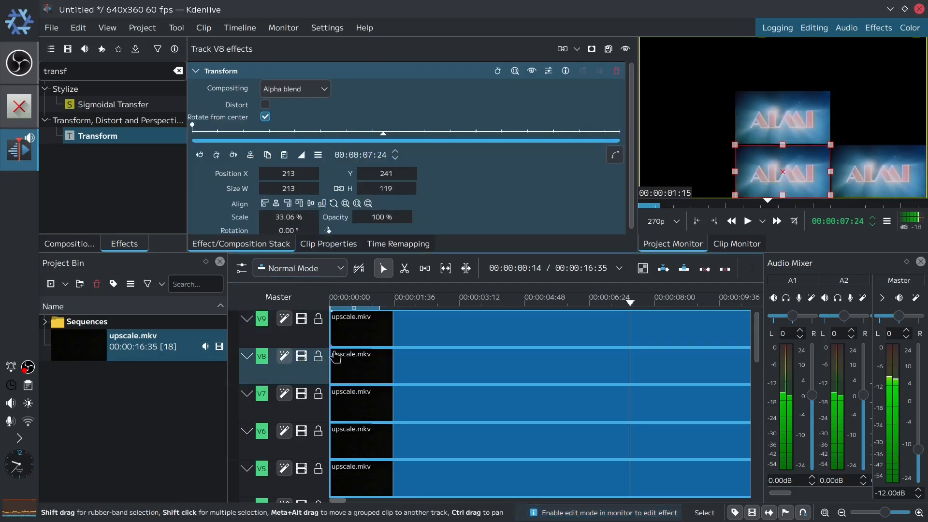
left_click(315, 409)
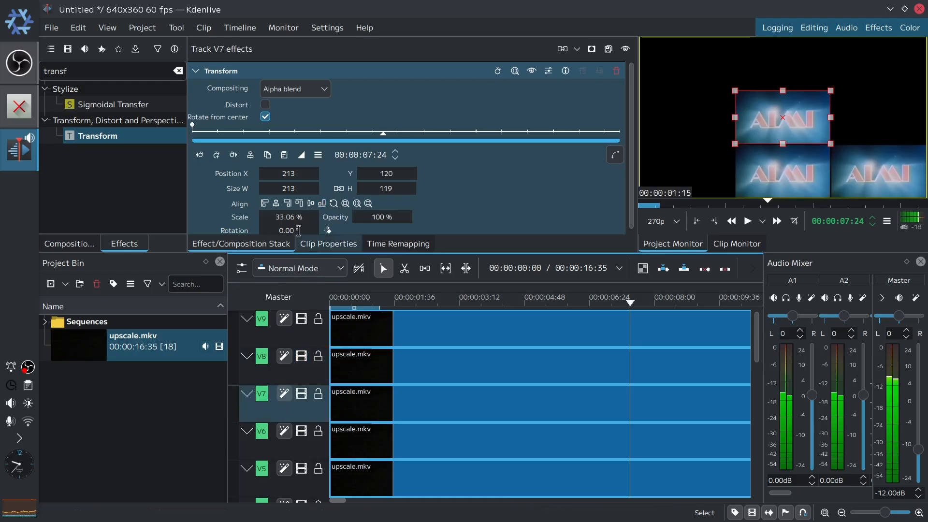
left_click(265, 205)
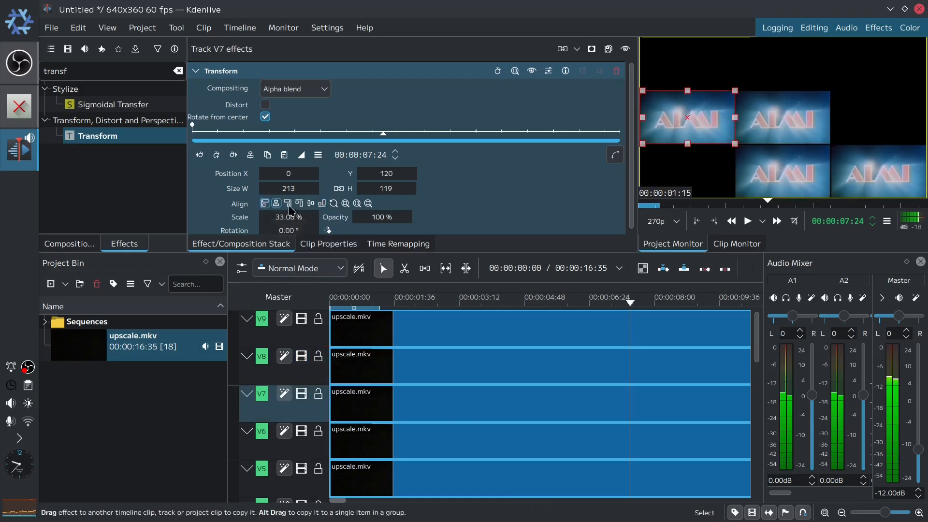
left_click(322, 205)
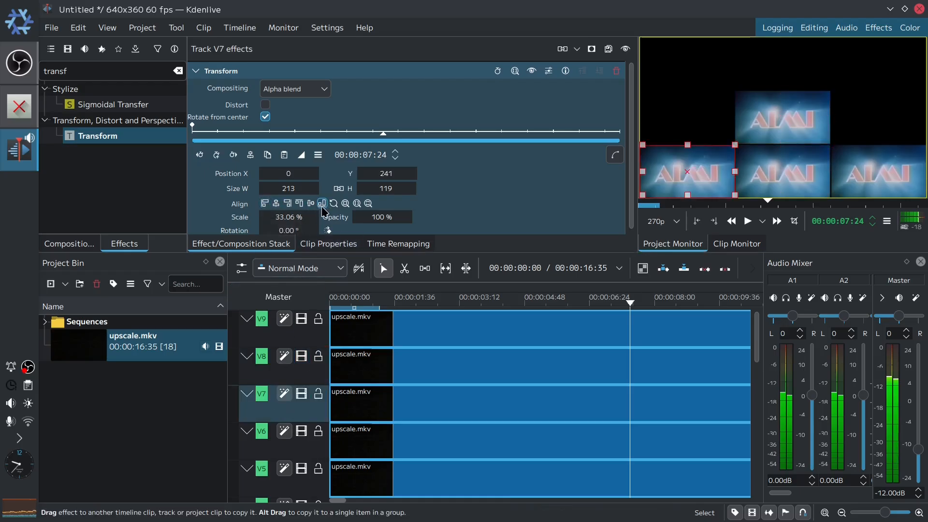
- Align track V6's tile to the middle right and track V4's tile to the middle left of the frame
left_click(313, 446)
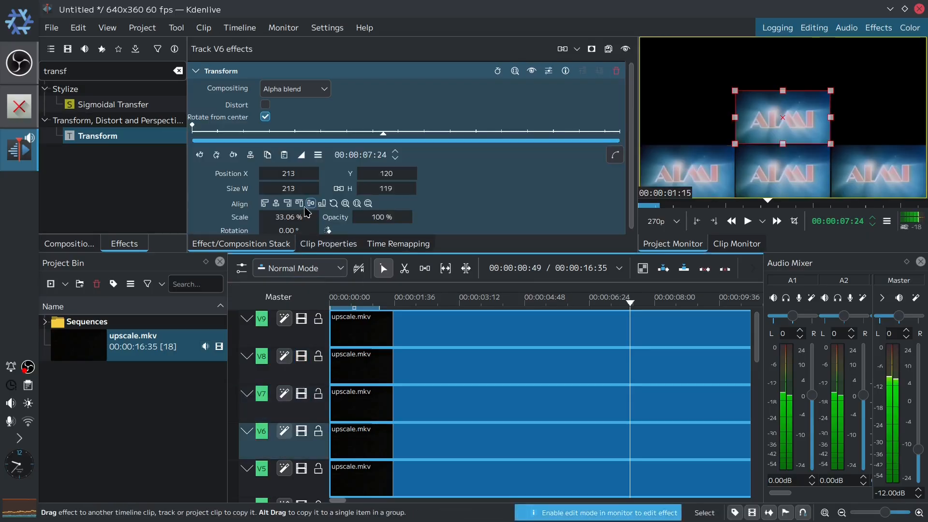
left_click(288, 204)
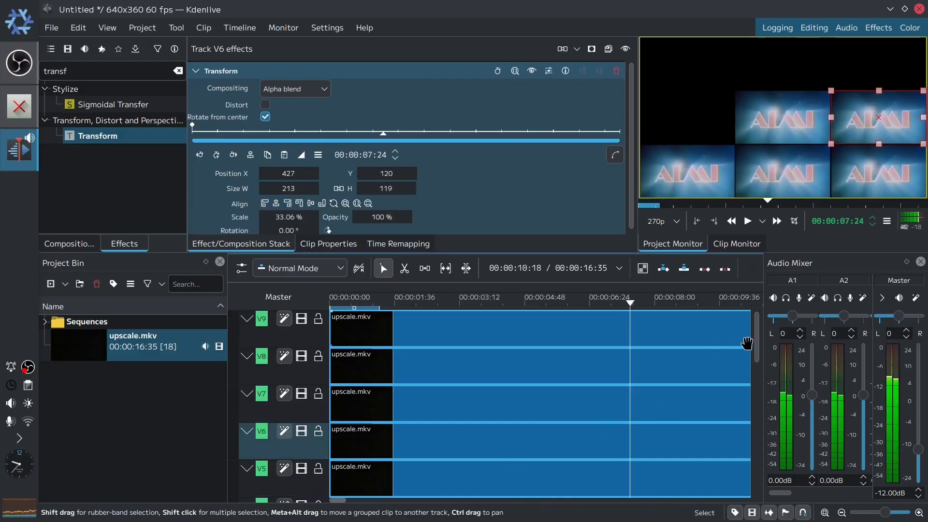
left_click_drag(757, 353, 758, 377)
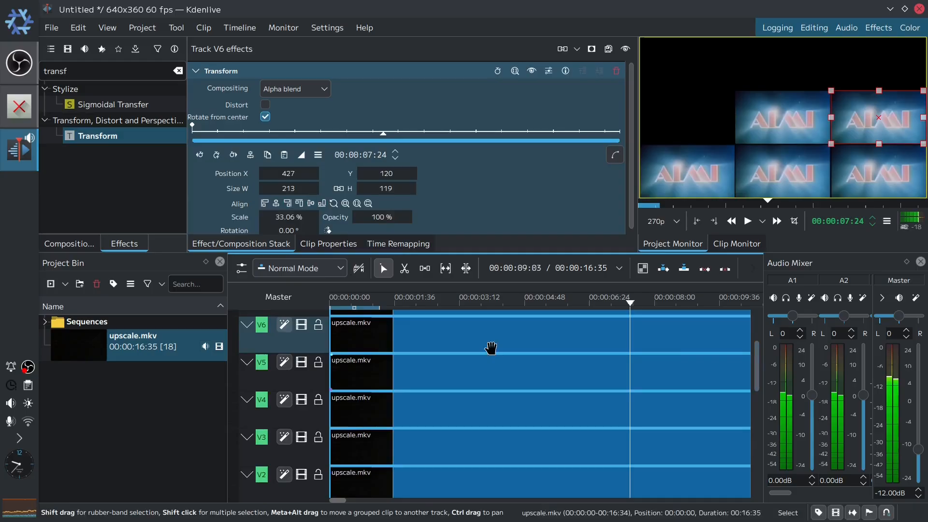
left_click(312, 411)
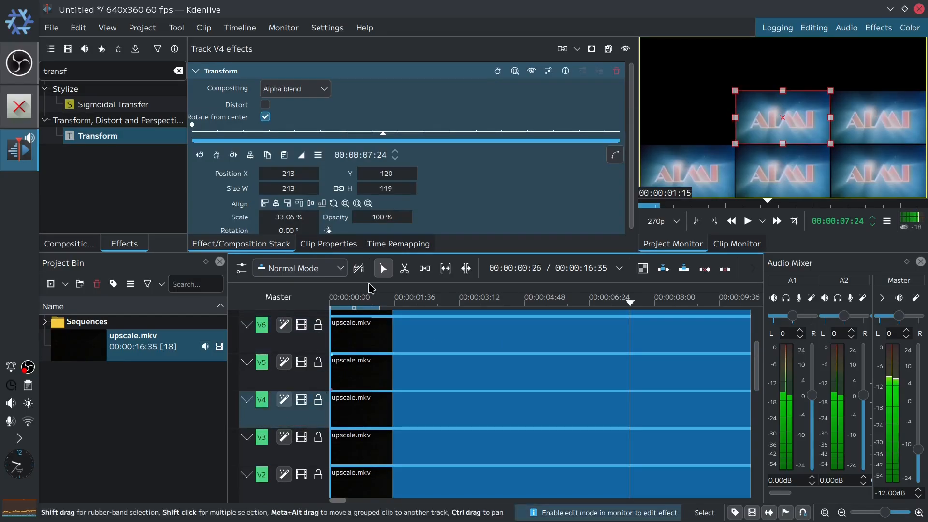
left_click(265, 203)
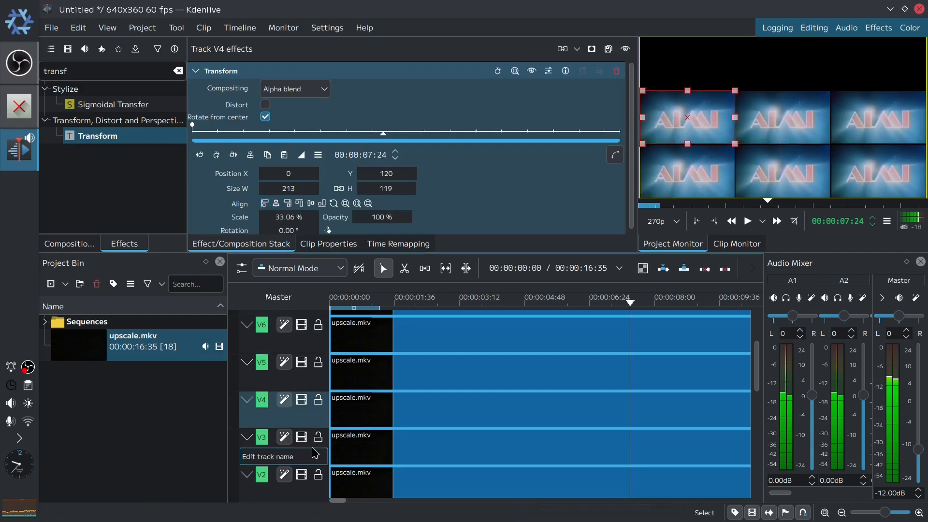
- Align the tiles of tracks V3, V2 and V1 to the top-right, top-centre and top-left of the frame
left_click(315, 452)
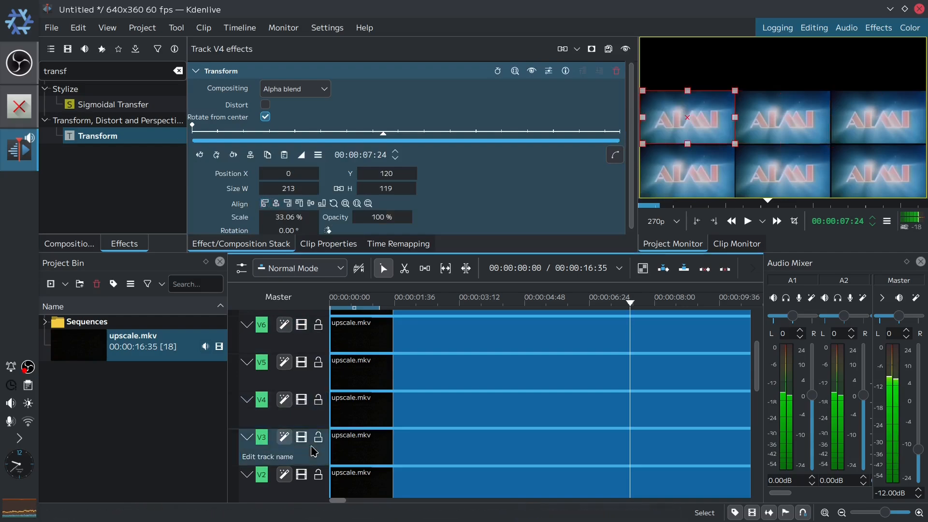
left_click(303, 206)
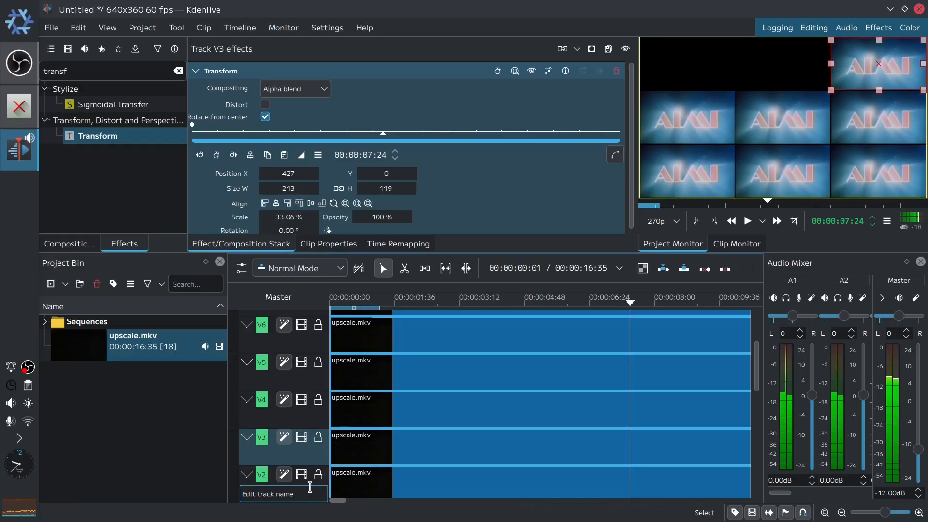
left_click(312, 490)
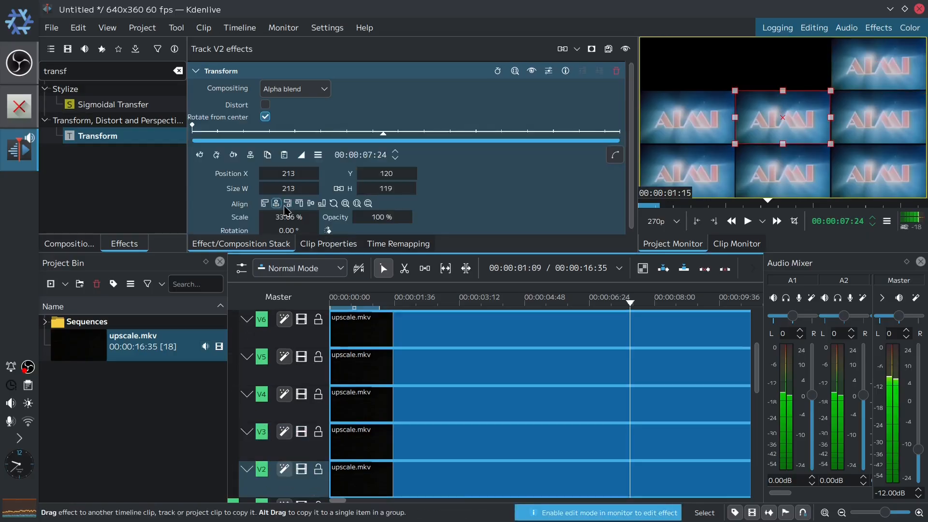
left_click(299, 204)
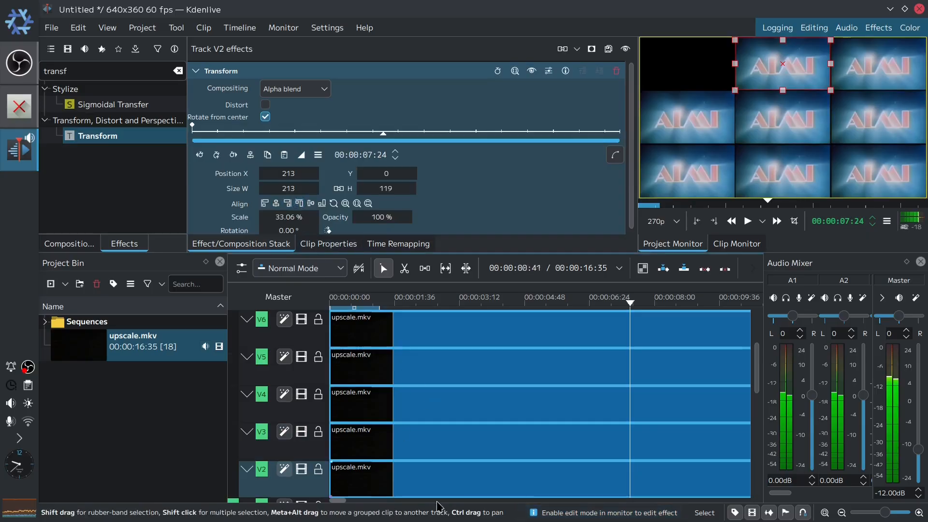
scroll(762, 379, "down", 3)
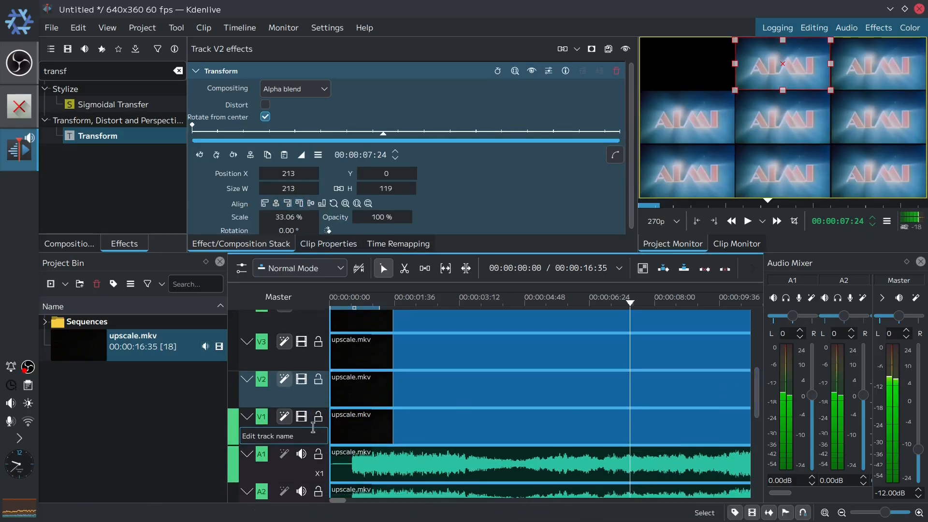
left_click(315, 431)
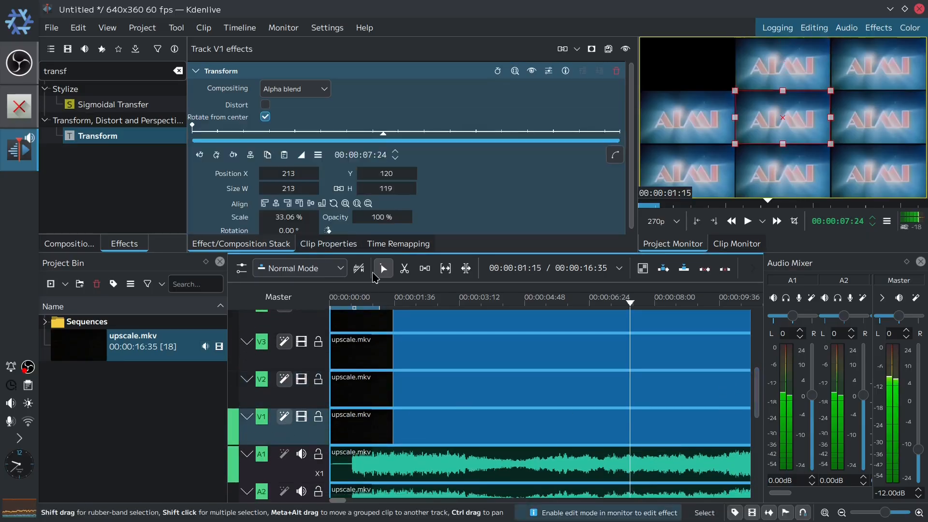
left_click(266, 204)
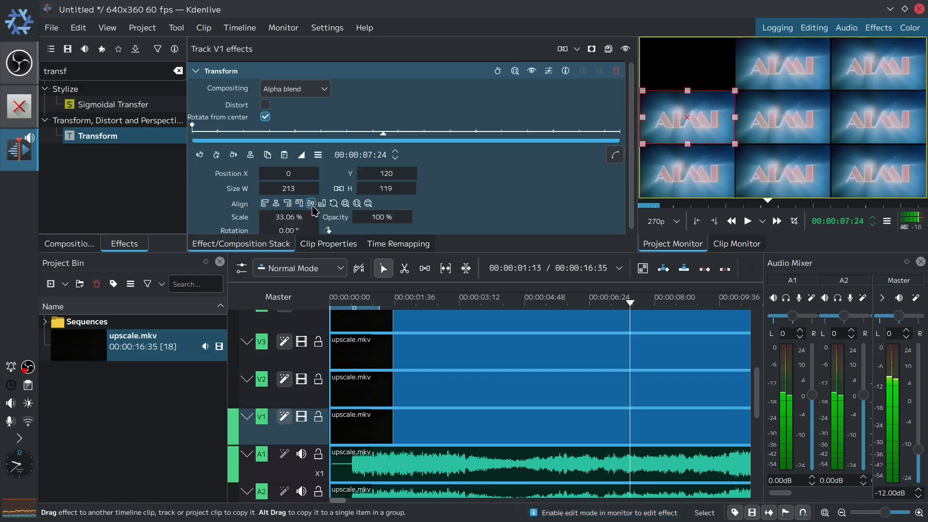
left_click(298, 203)
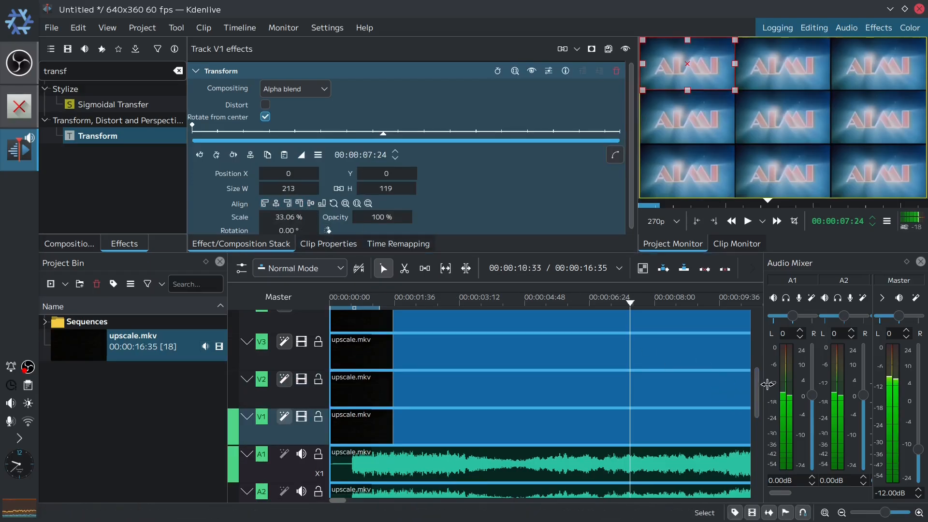
- Search the effects for hue and try to apply Hue shift to track V9
left_click_drag(757, 394, 757, 338)
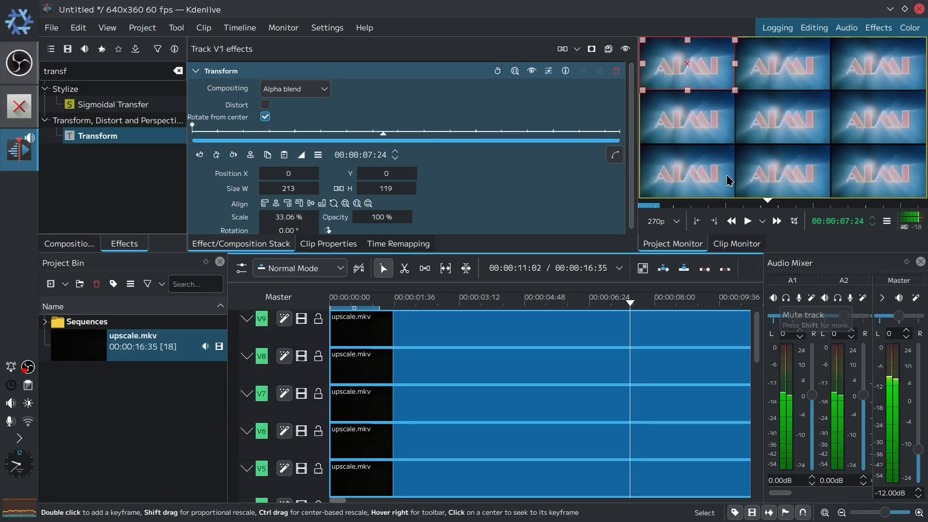
double_click(109, 74)
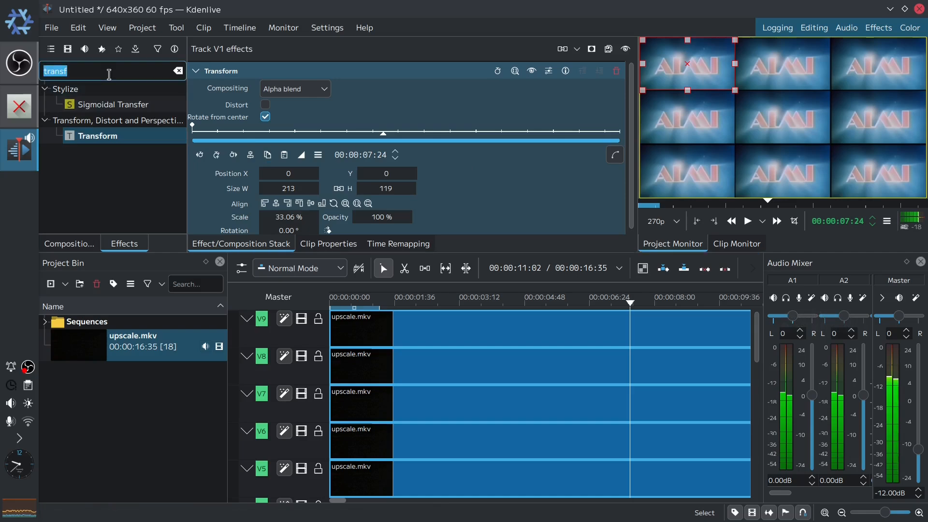
type("hue")
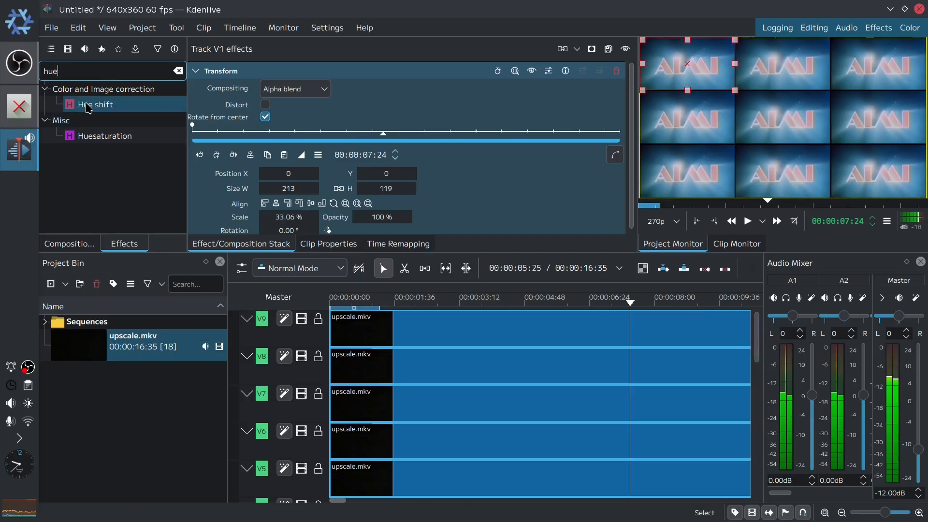
left_click_drag(88, 108, 323, 314)
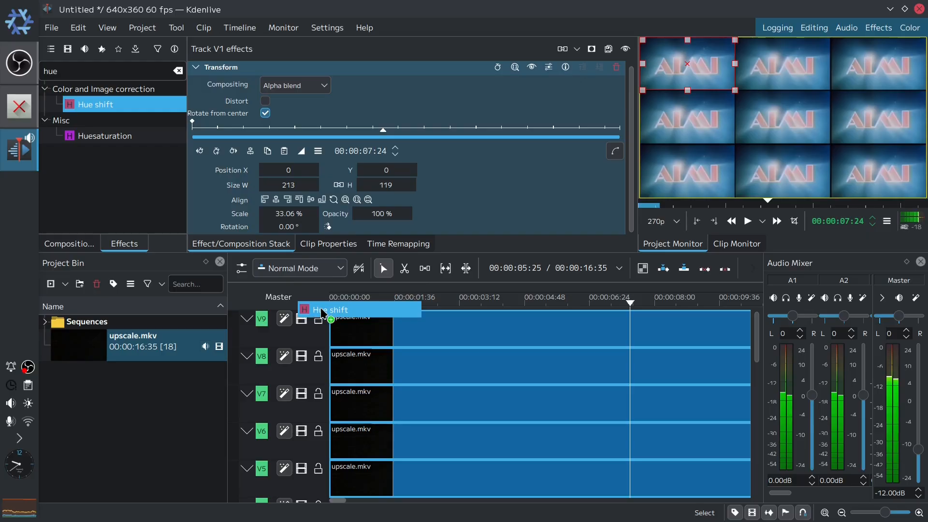
left_click_drag(324, 314, 132, 142)
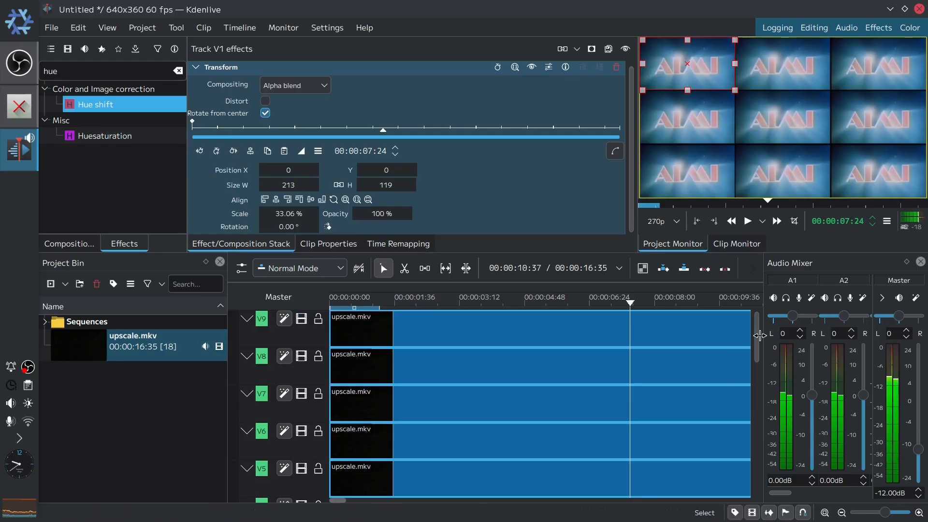
- Apply the Hue shift effect to tracks V2, V3 and V6
left_click_drag(760, 335, 757, 395)
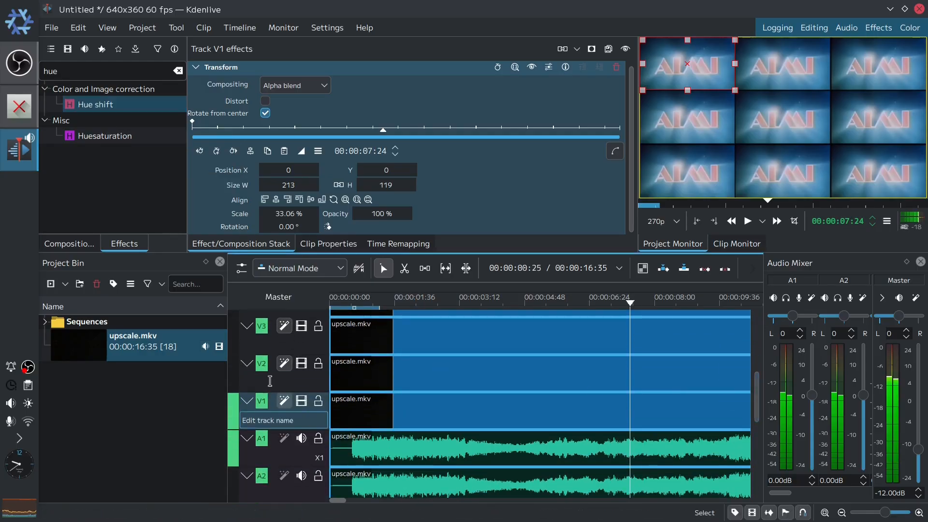
left_click_drag(70, 109, 294, 379)
left_click_drag(77, 104, 306, 342)
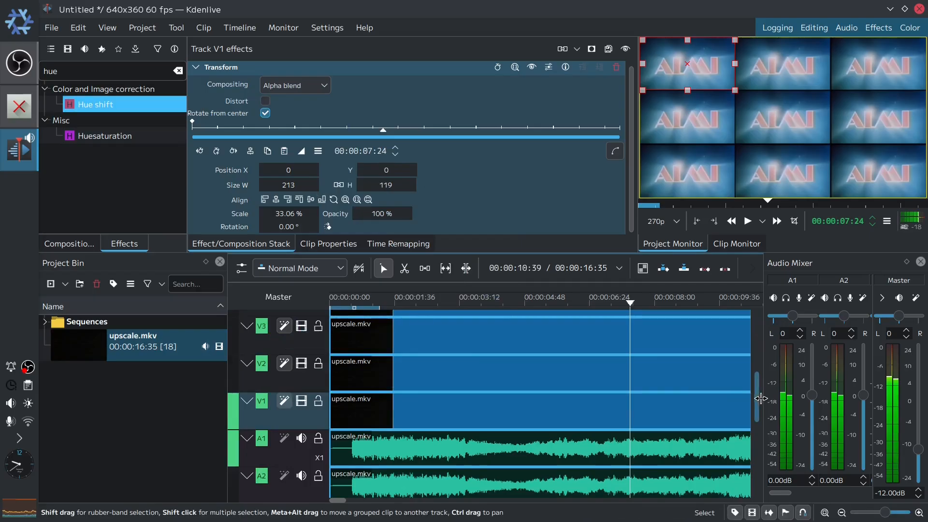
scroll(749, 398, "up", 3)
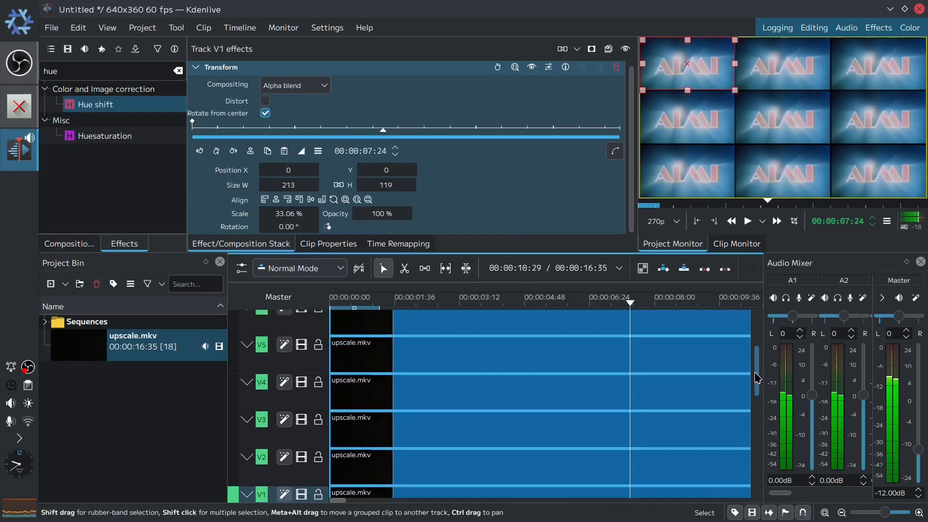
left_click_drag(84, 106, 282, 319)
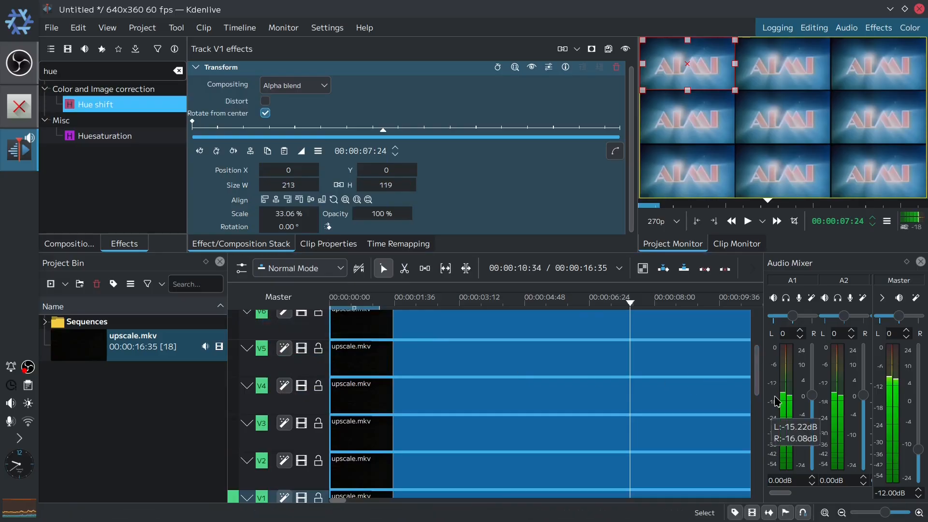
- Apply the Hue shift effect to tracks V7, V8 and V9
scroll(757, 393, "up", 3)
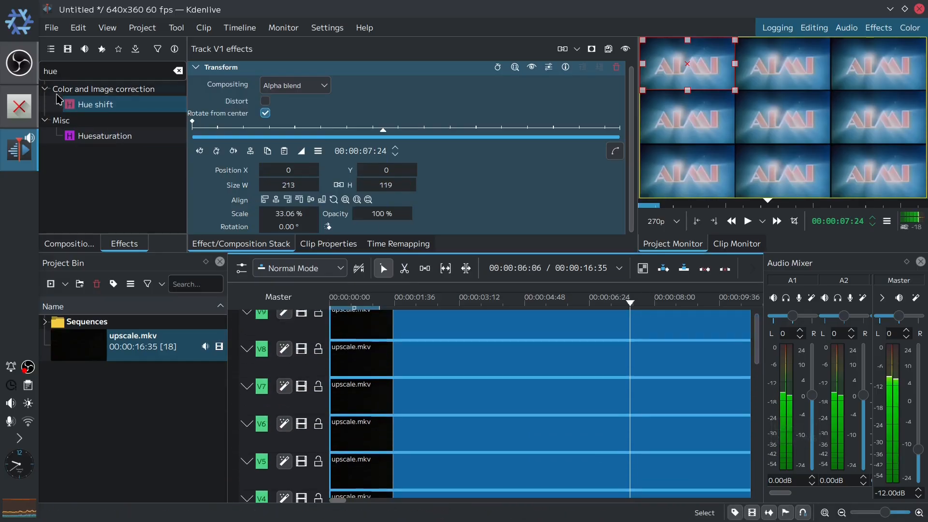
left_click_drag(91, 104, 163, 140)
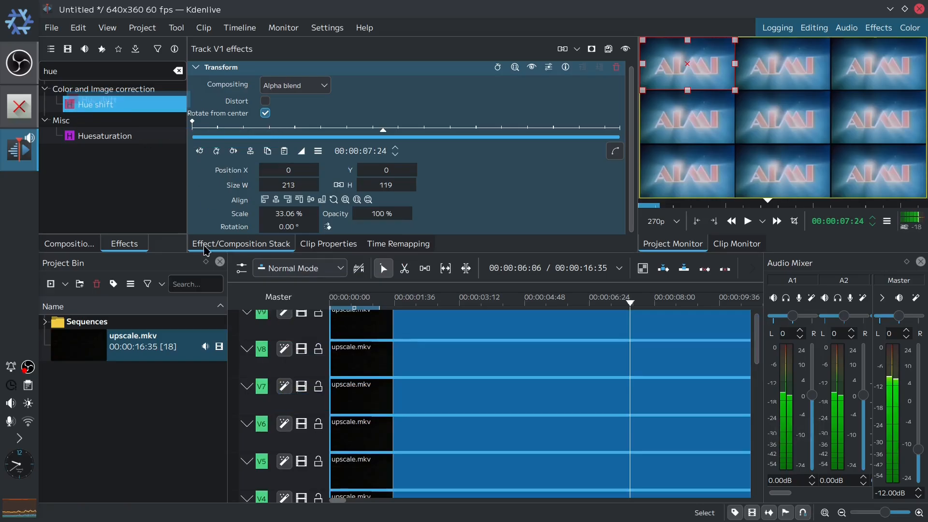
left_click(317, 401)
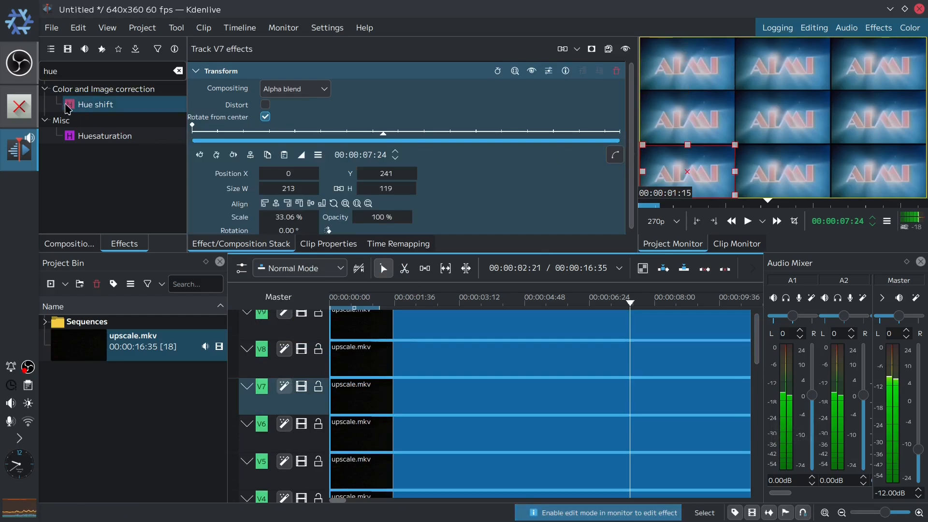
left_click_drag(69, 108, 291, 359)
left_click_drag(68, 104, 273, 314)
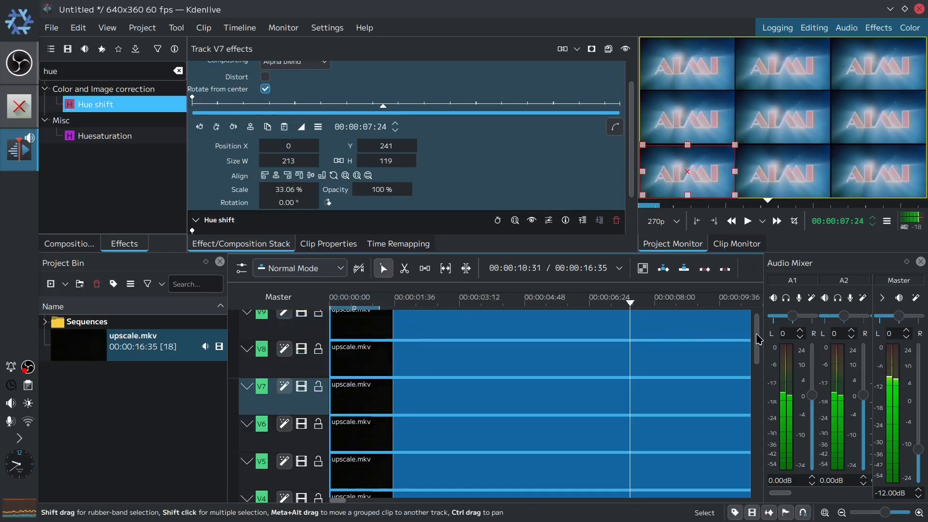
- Set the Hue shift value of track V2's tile to 45
scroll(759, 340, "down", 6)
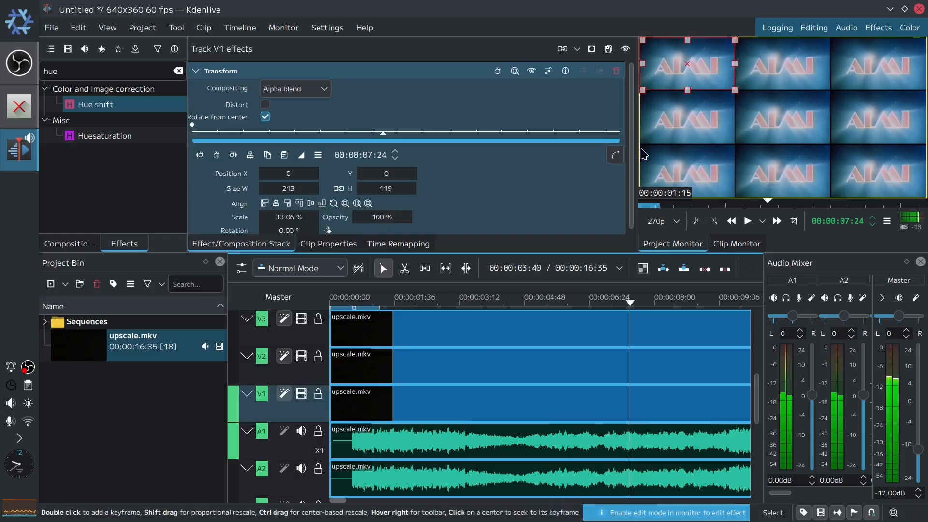
scroll(343, 208, "down", 1)
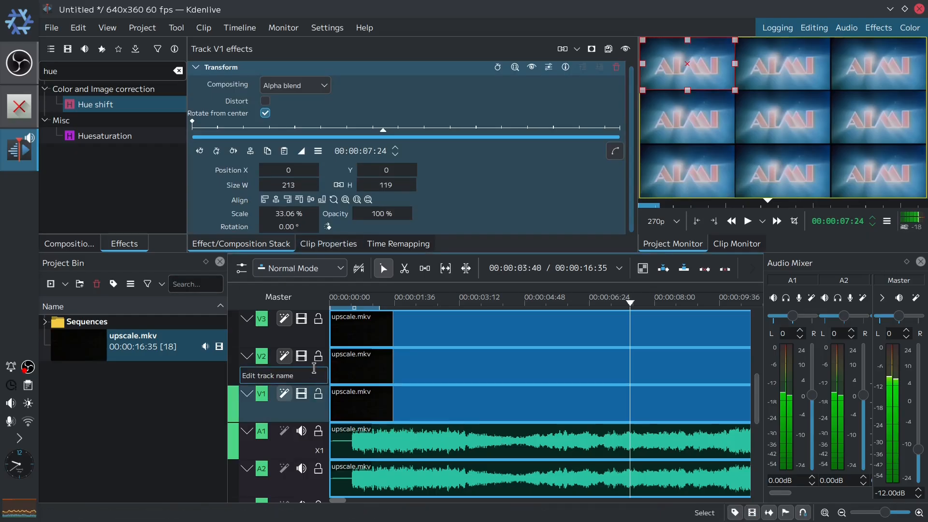
left_click(315, 368)
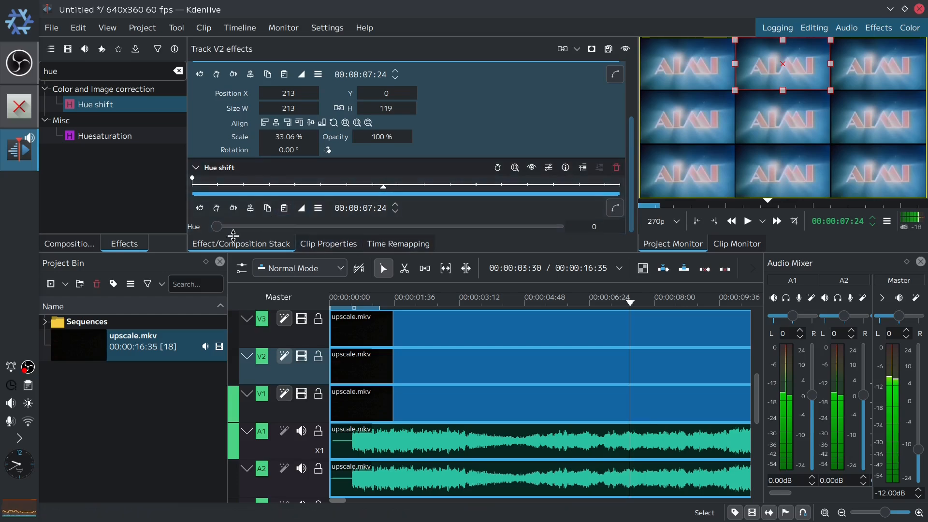
left_click(568, 228)
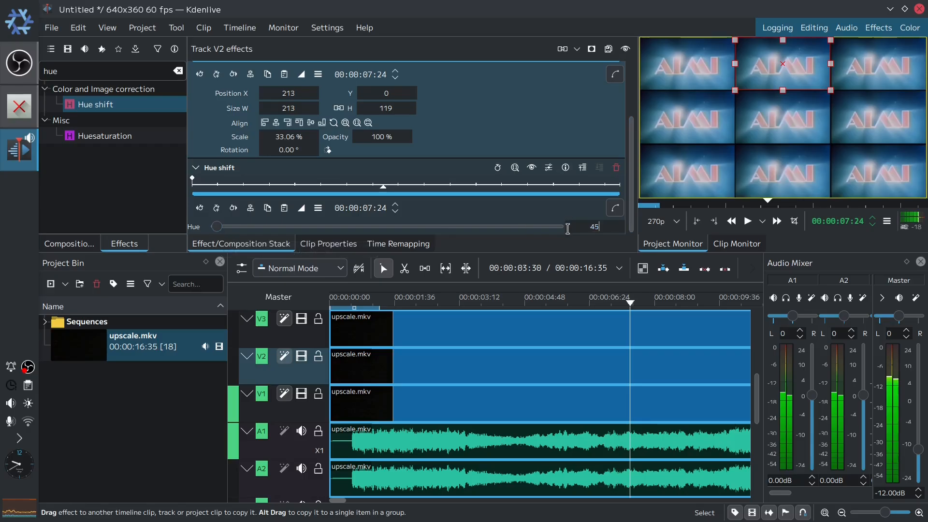
key("Return")
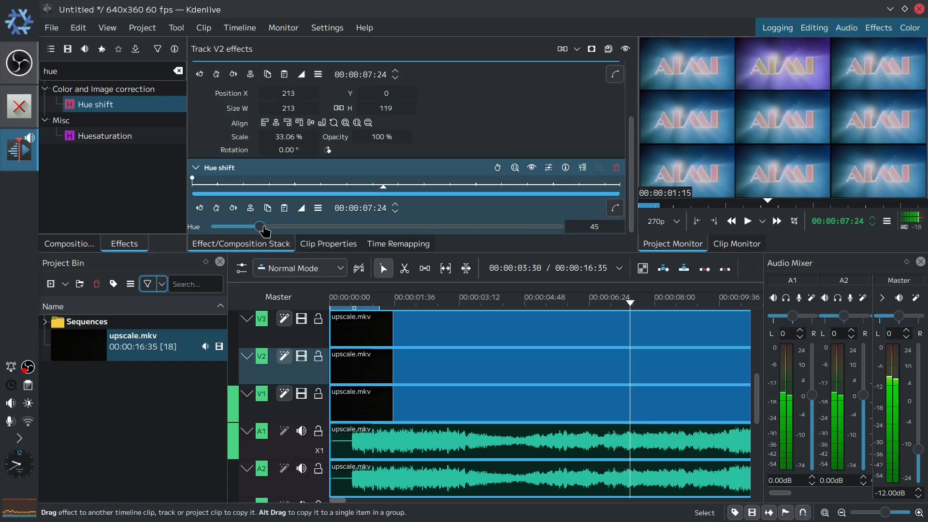
left_click_drag(263, 226, 223, 214)
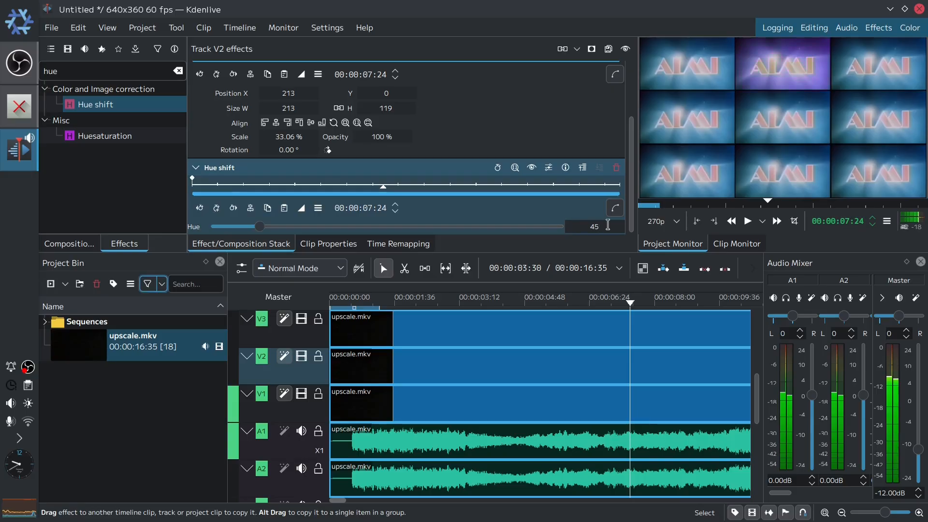
- Set the Hue shift value of track V3's tile to 90
left_click(320, 334)
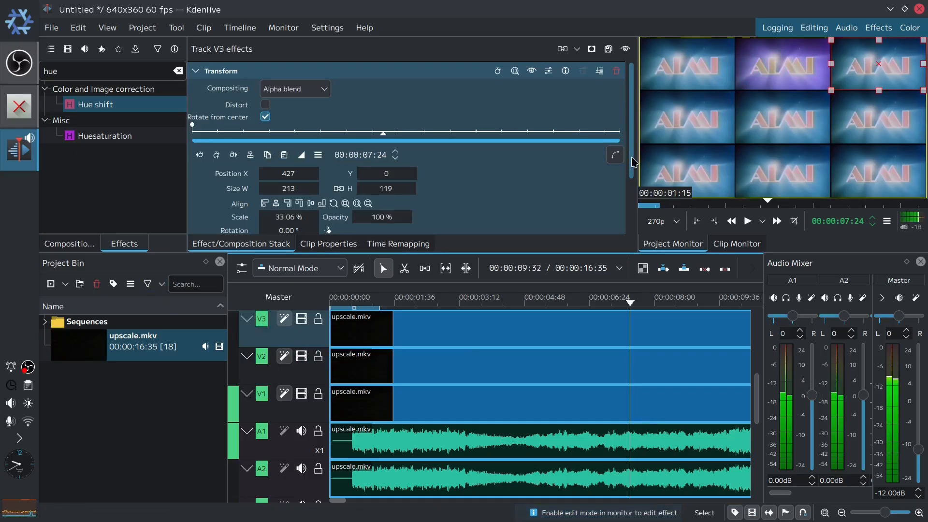
scroll(629, 159, "down", 3)
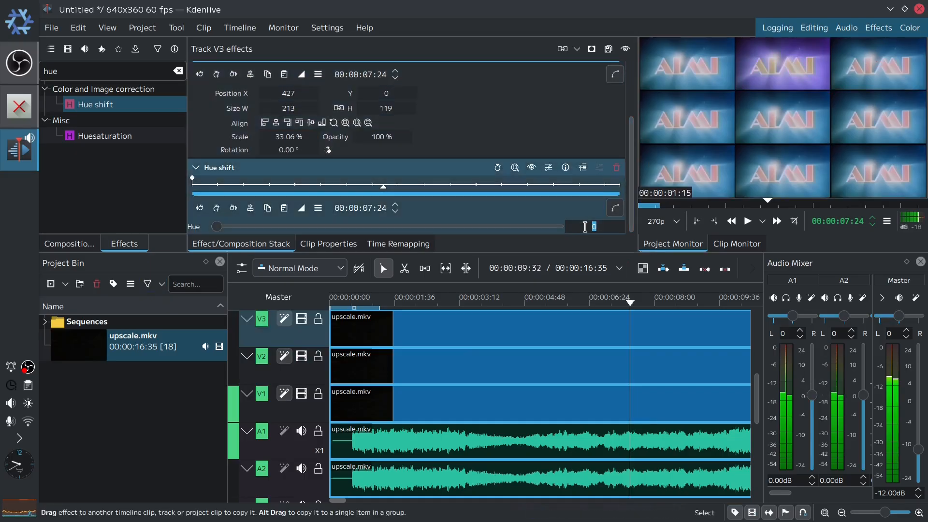
key("Return")
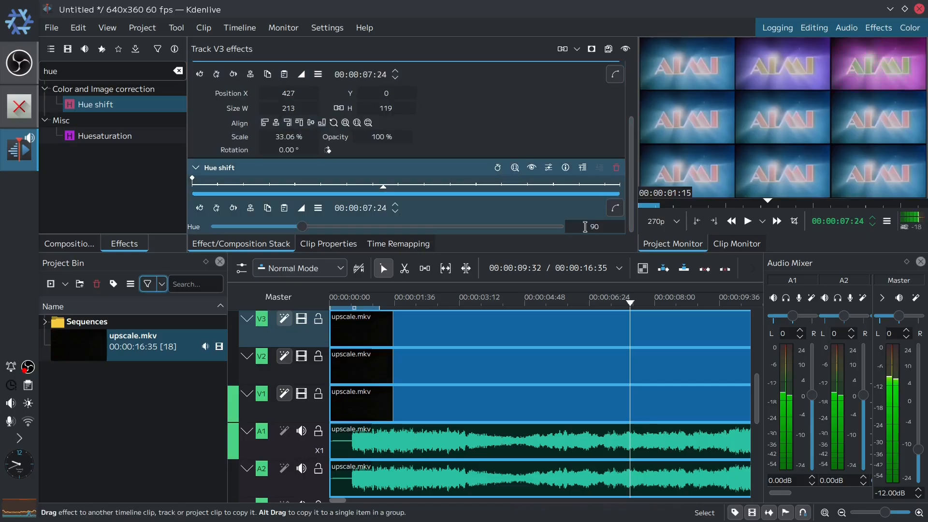
- Set the Hue shift value of track V6's tile to 135
scroll(757, 391, "up", 5)
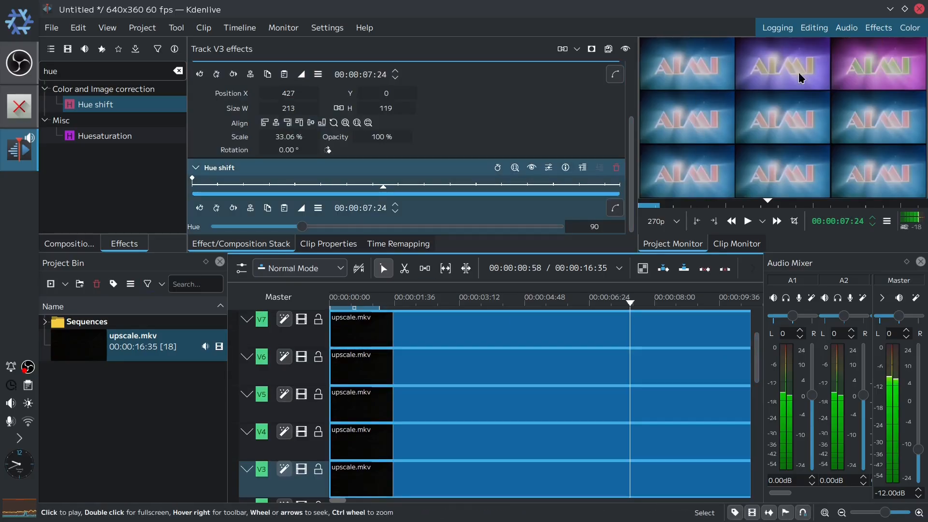
left_click(317, 372)
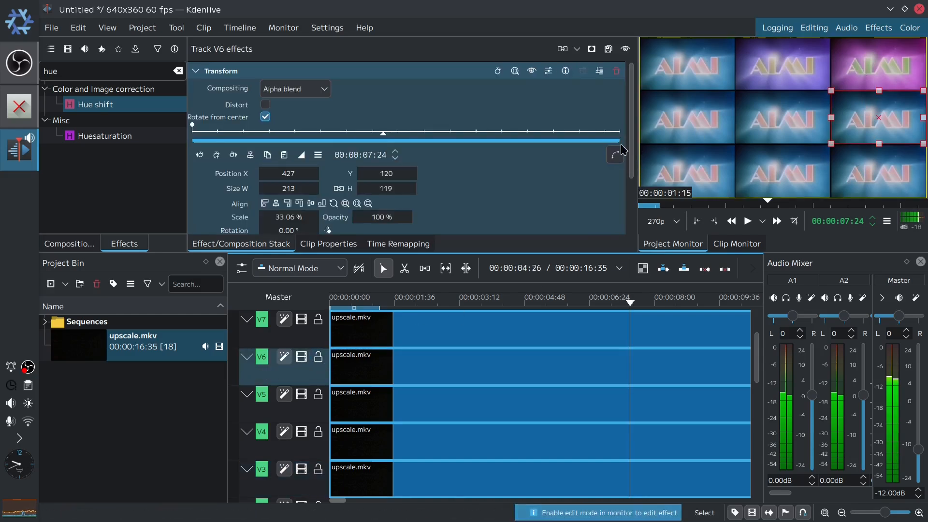
left_click_drag(631, 158, 629, 223)
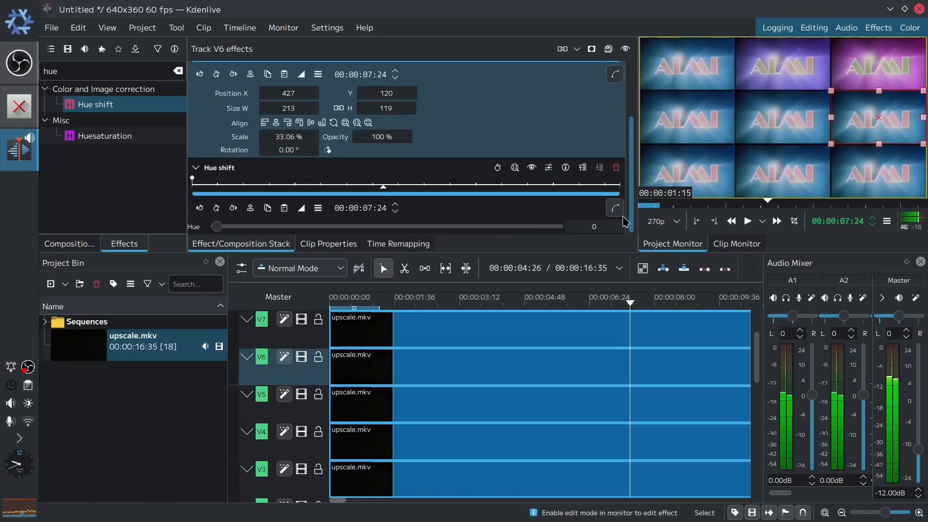
double_click(580, 229)
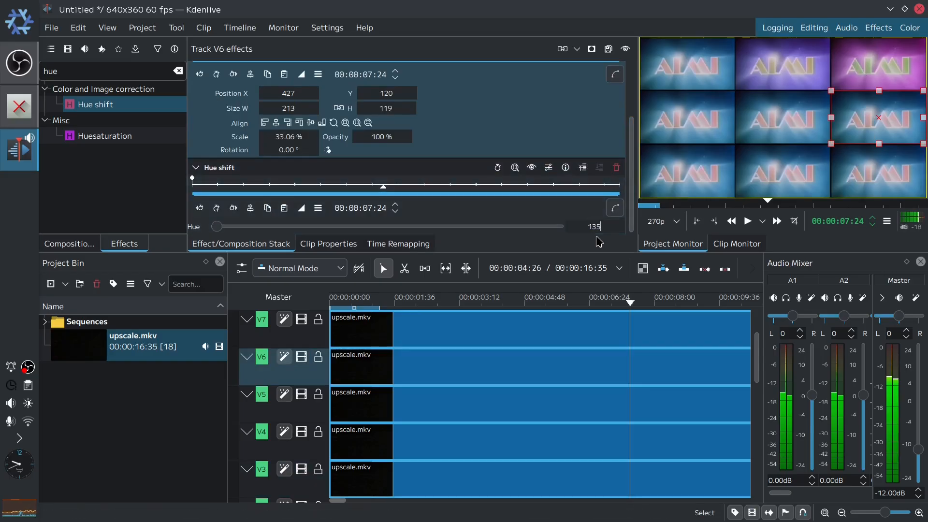
key("Return")
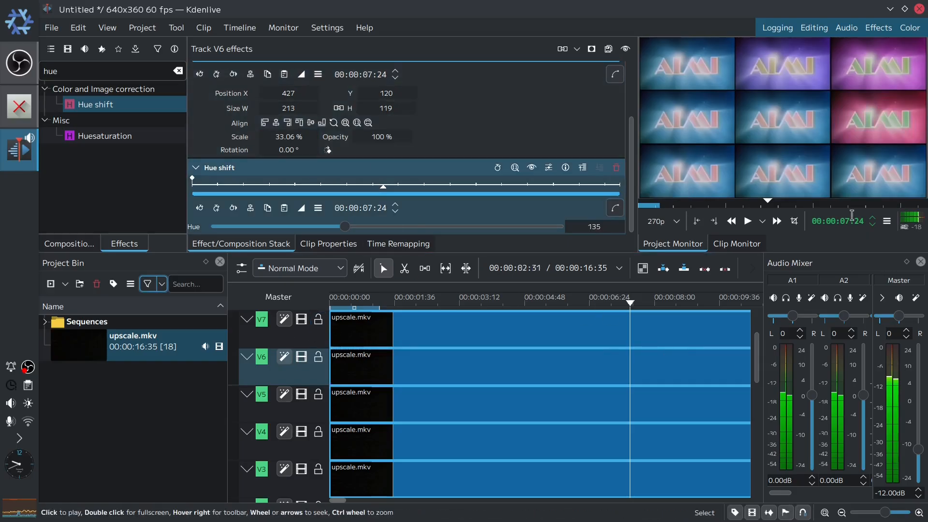
- Set the Hue shift value of track V9's tile to 180
scroll(310, 328, "up", 2)
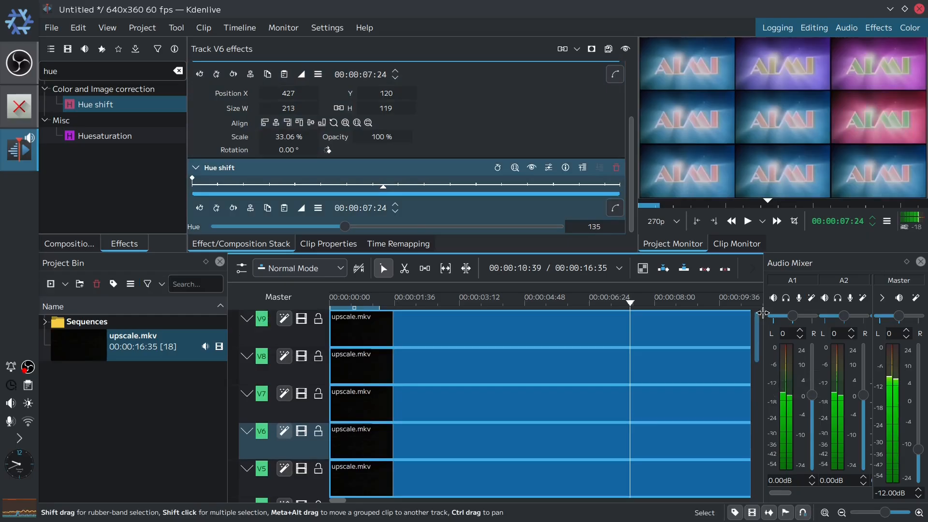
left_click(311, 329)
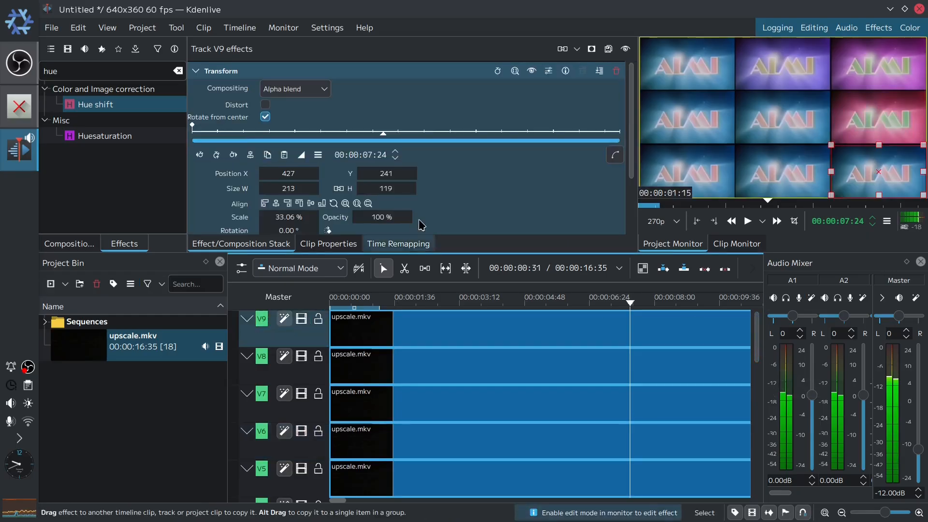
left_click_drag(631, 157, 631, 220)
double_click(595, 222)
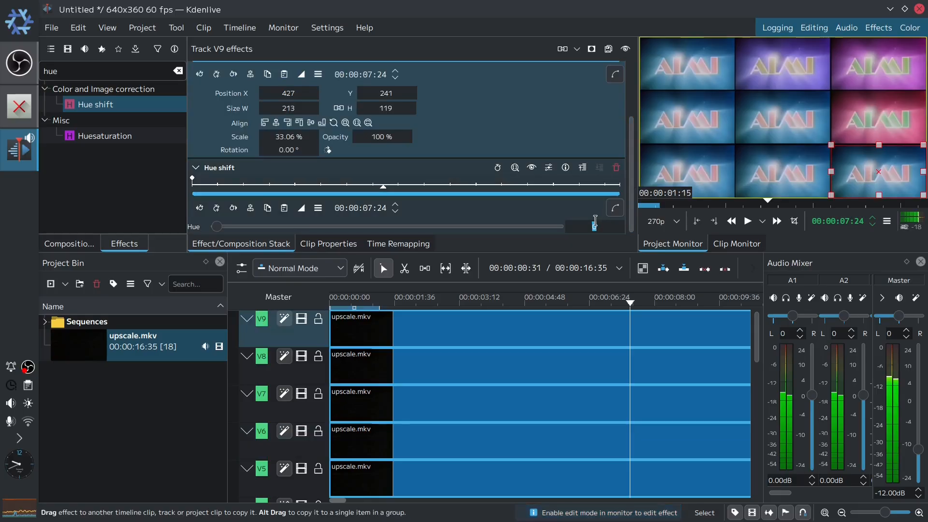
type("180")
key("Return")
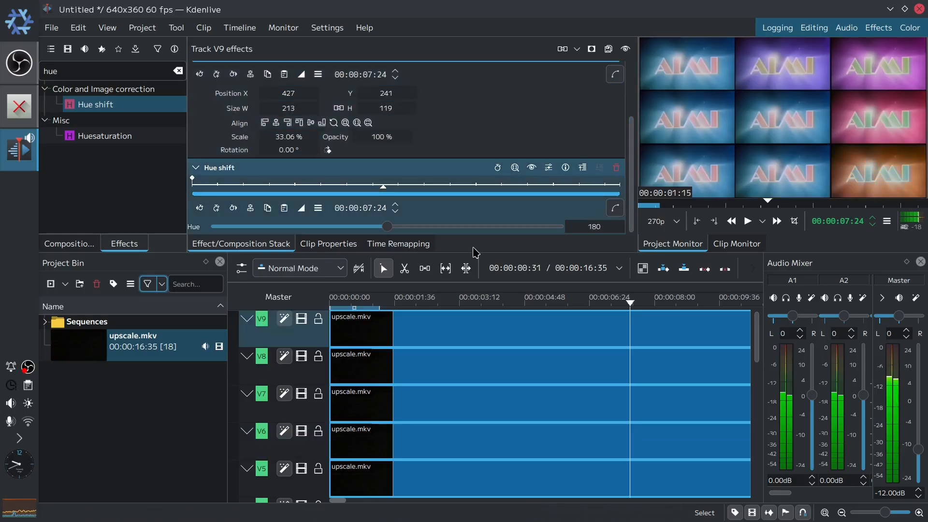
- Set the Hue shift value of track V8's tile to 225
left_click(307, 362)
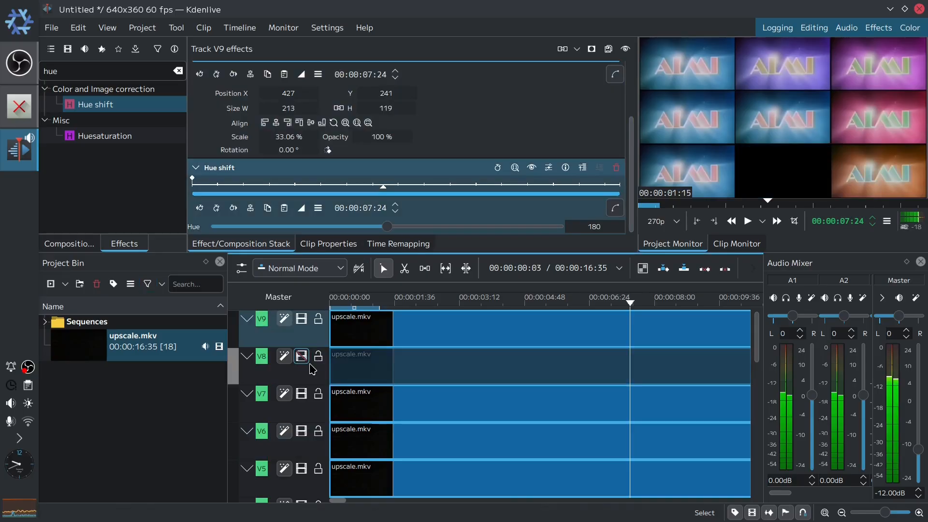
left_click(307, 361)
left_click(317, 371)
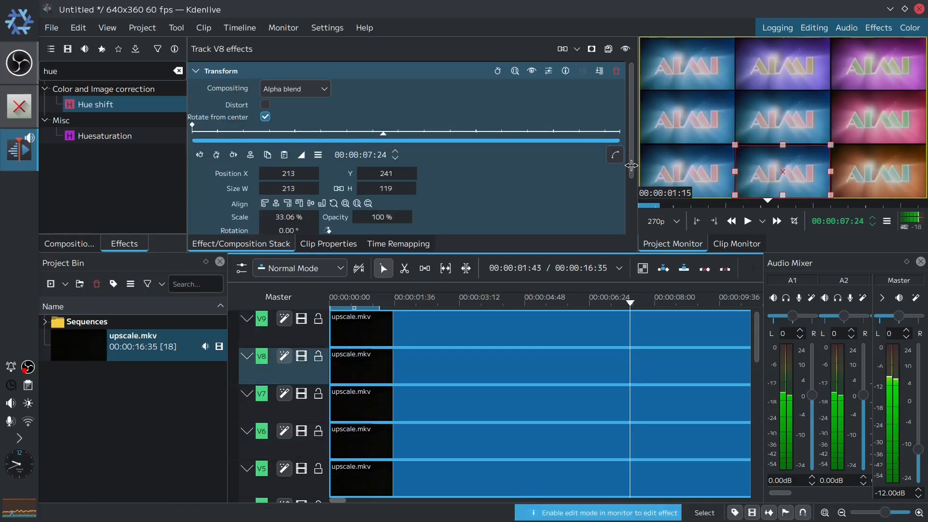
scroll(631, 170, "down", 3)
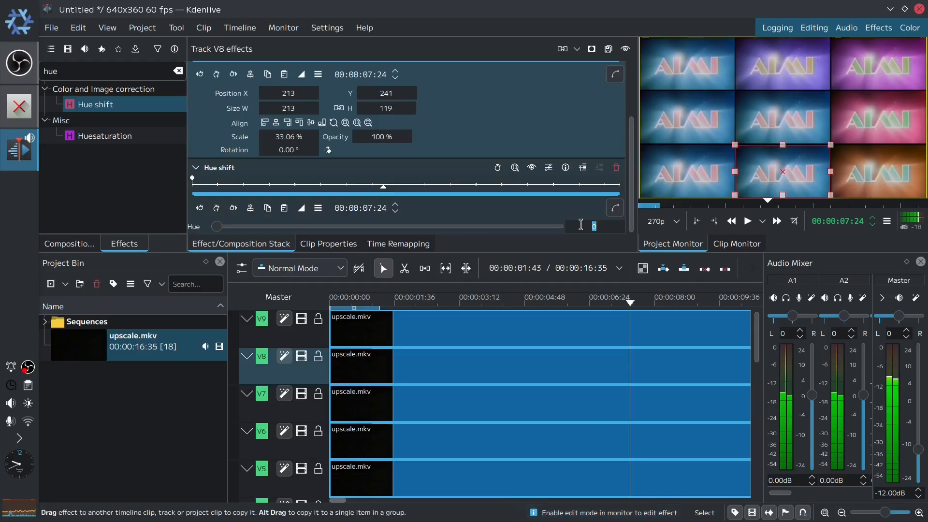
key("Return")
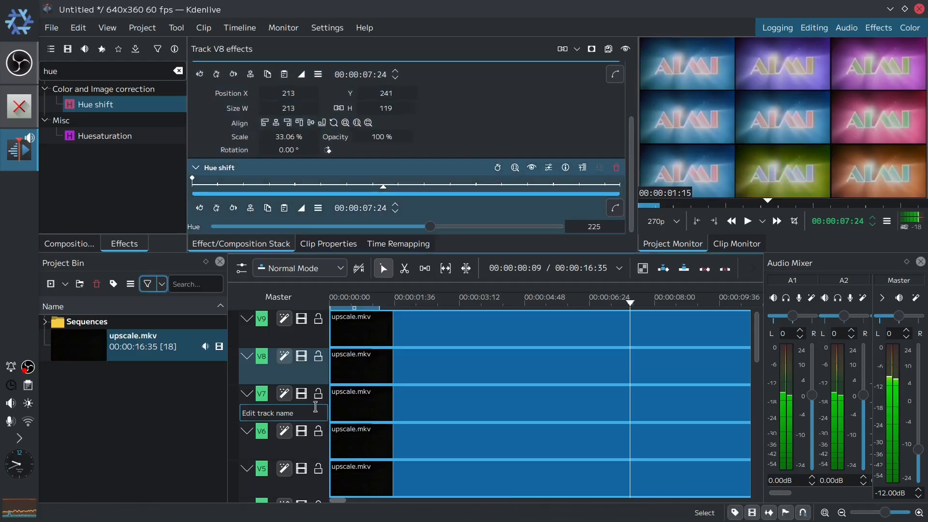
- Set the Hue shift value of track V7's tile to 270
left_click(317, 412)
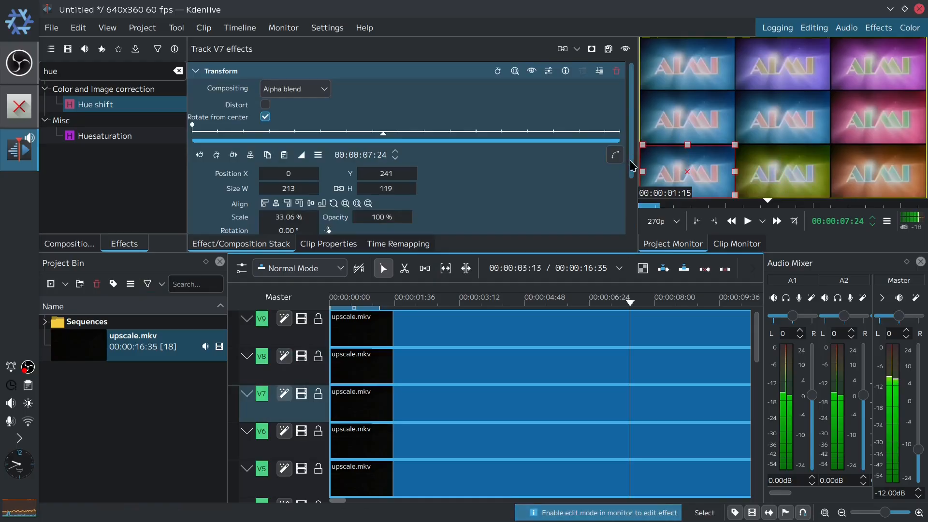
left_click_drag(630, 164, 630, 250)
double_click(590, 228)
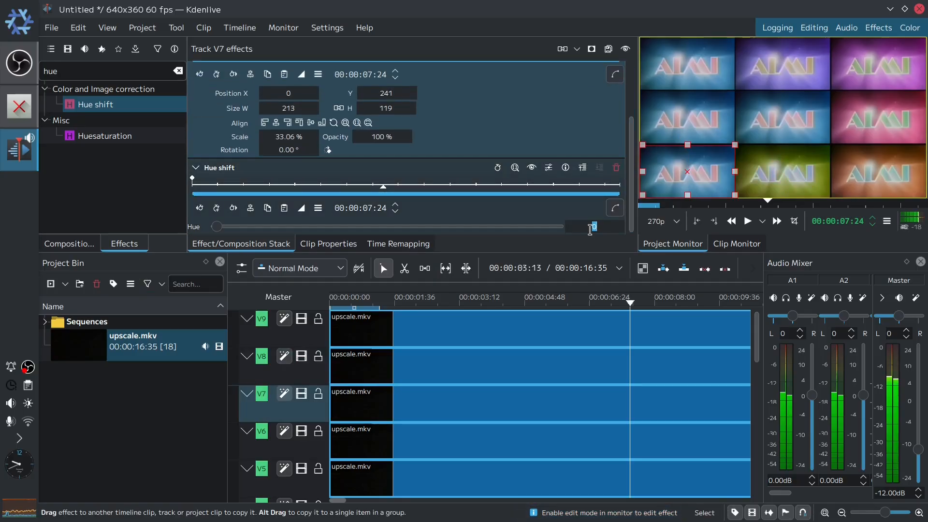
type("270")
key("Return")
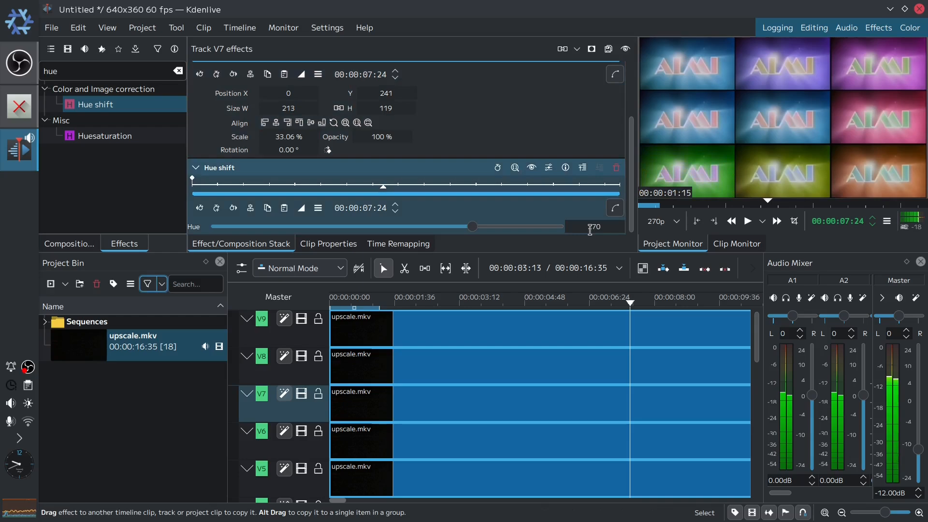
- Set the Hue shift value of track V4's tile to 315
scroll(755, 346, "down", 1)
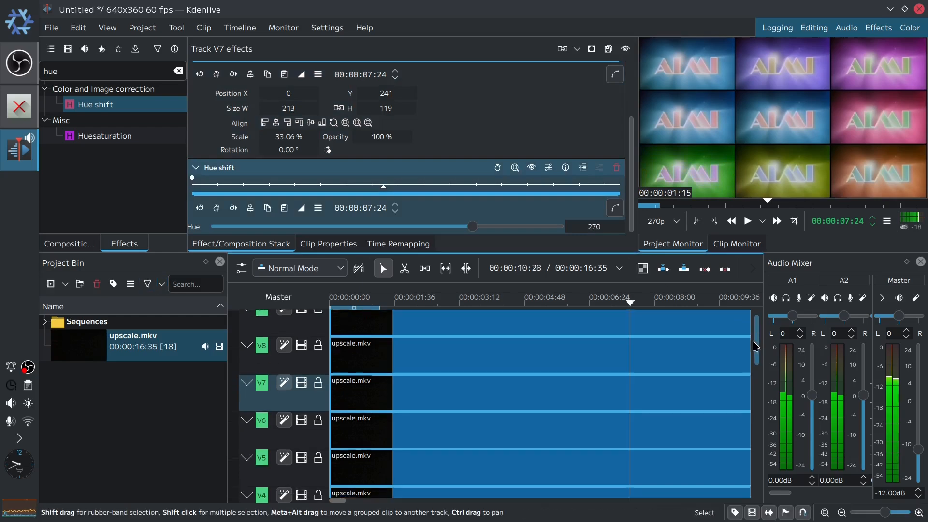
scroll(756, 346, "down", 5)
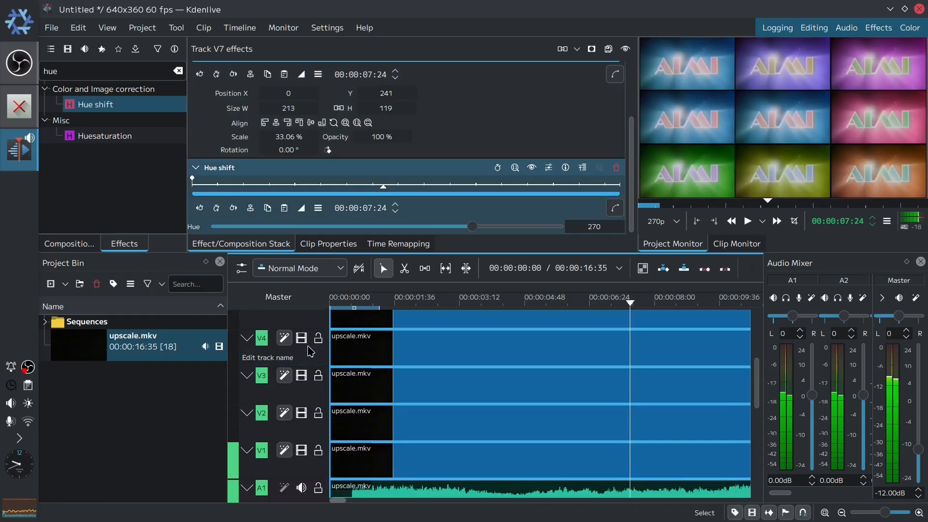
left_click(313, 354)
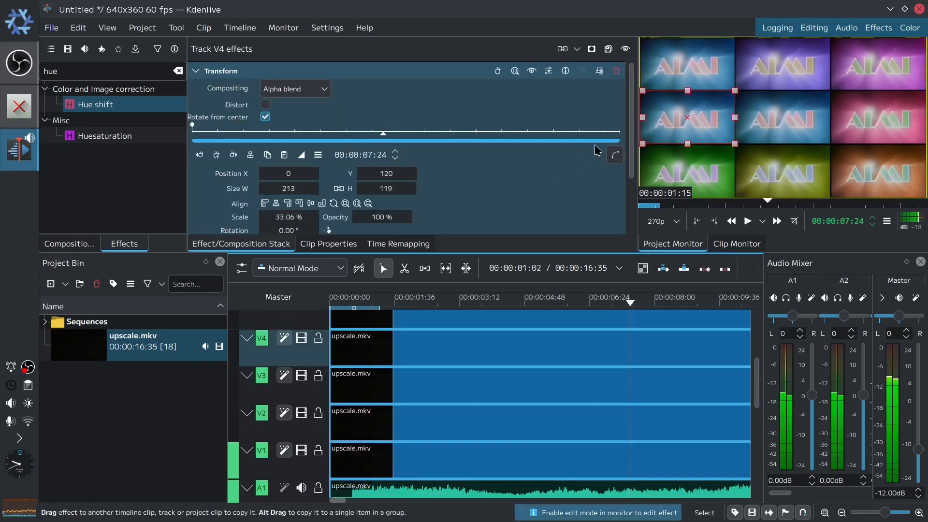
scroll(630, 169, "down", 2)
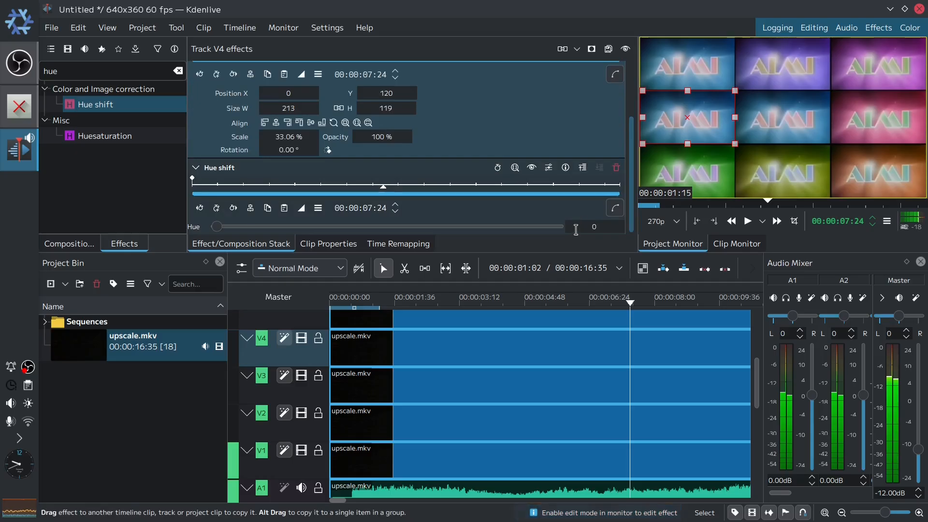
left_click(575, 229)
type("315")
key("Return")
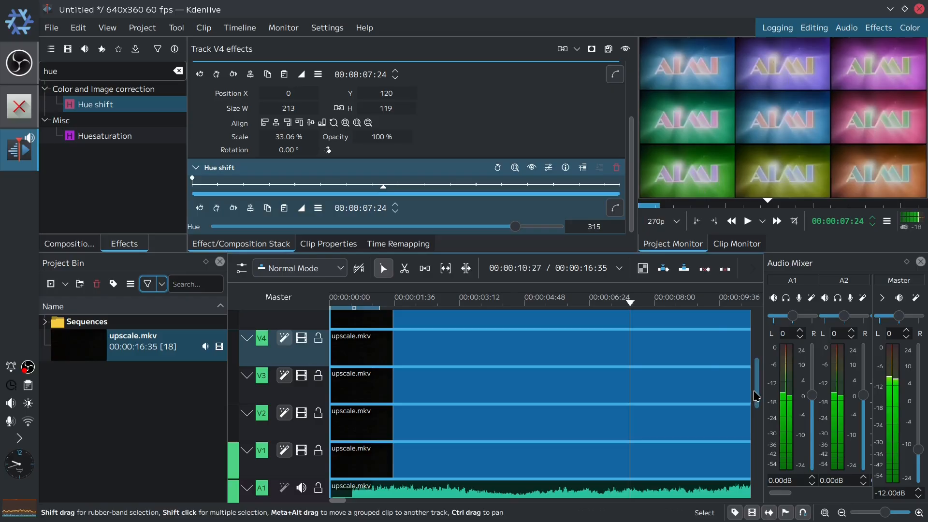
left_click_drag(756, 396, 757, 375)
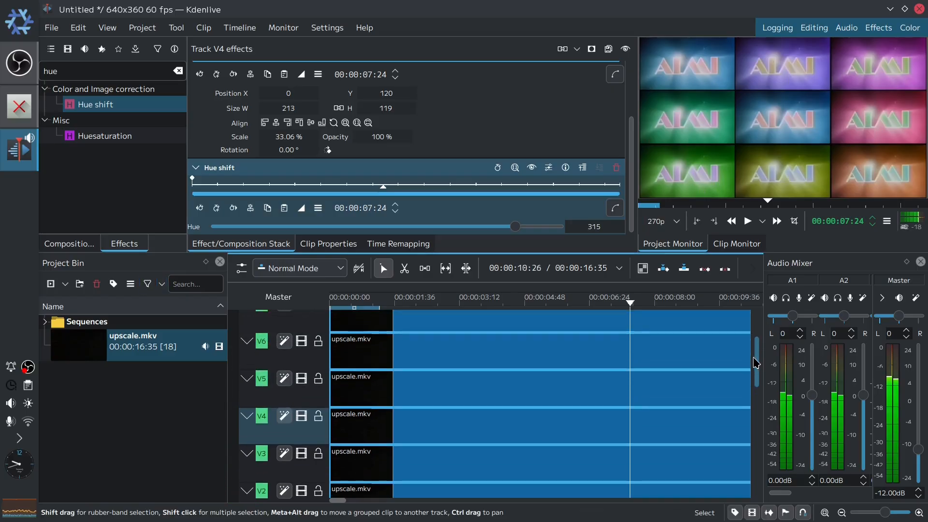
- Remove the Hue shift effect from track V5
left_click(314, 395)
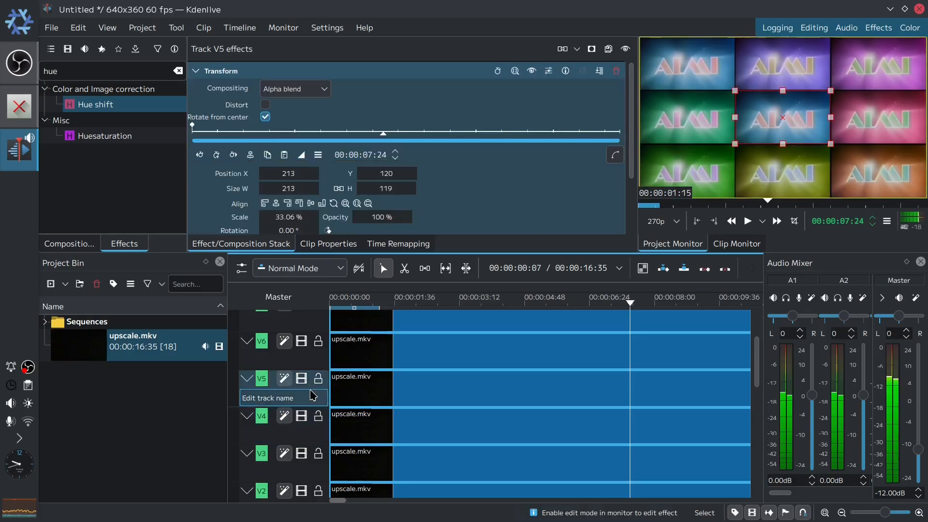
scroll(635, 164, "down", 1)
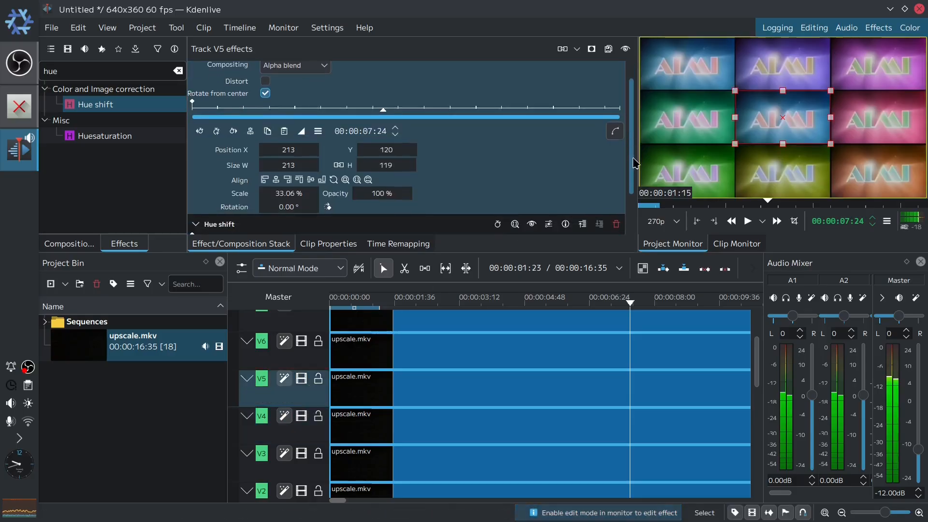
scroll(634, 164, "down", 2)
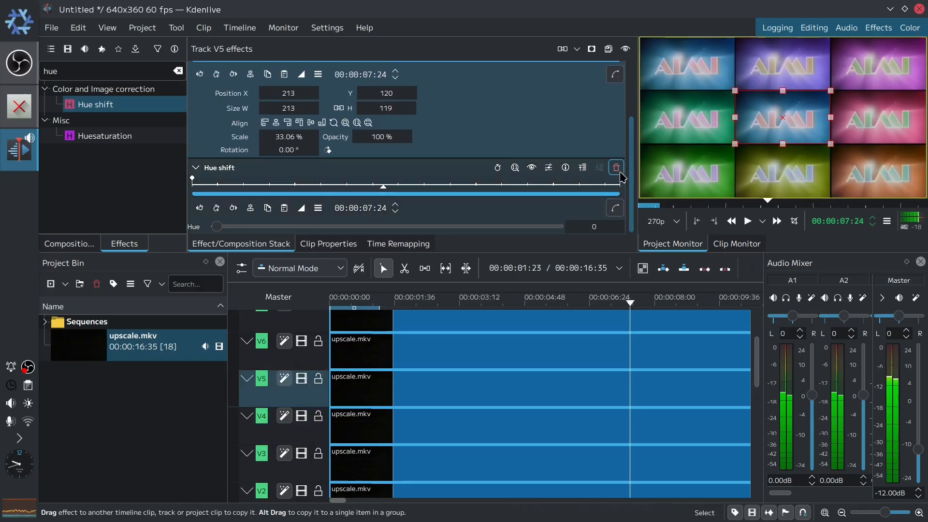
left_click(616, 169)
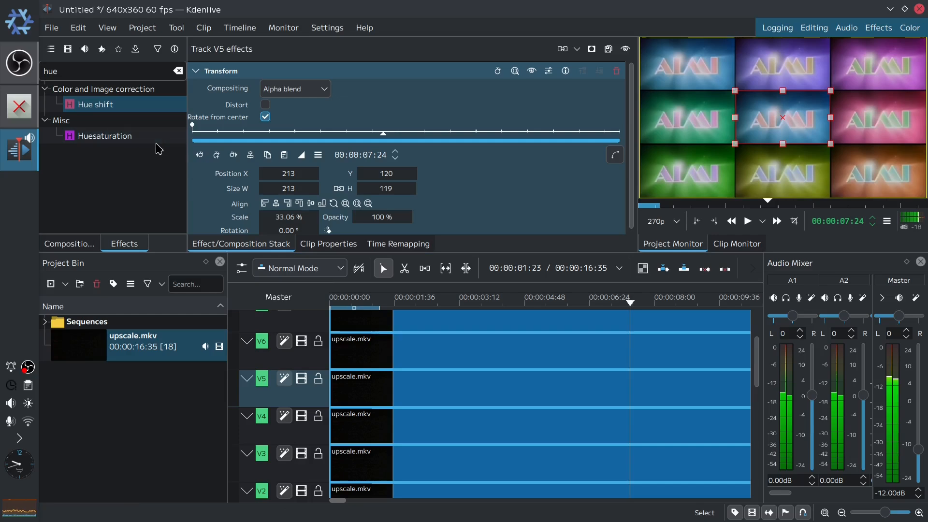
- Apply the Hue shift effect to the upscale.mkv clip on track V5
left_click_drag(87, 114, 480, 395)
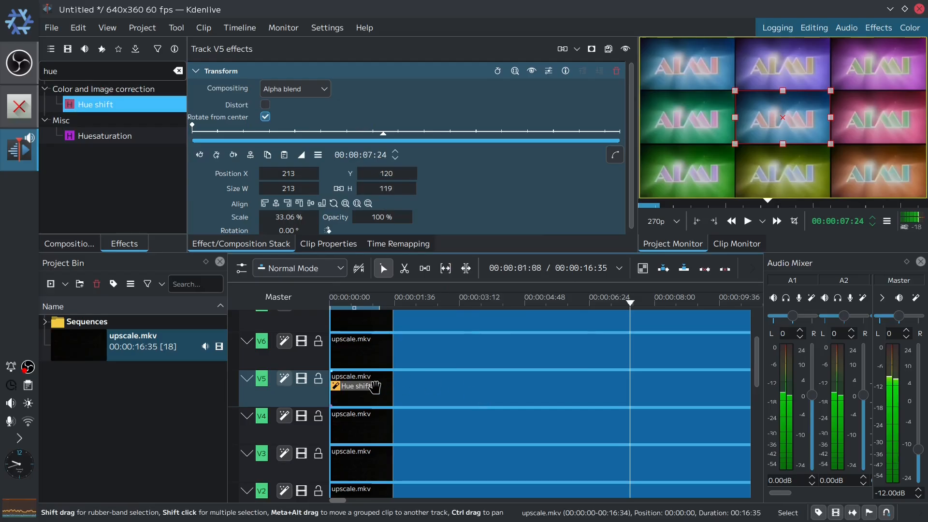
left_click(618, 386)
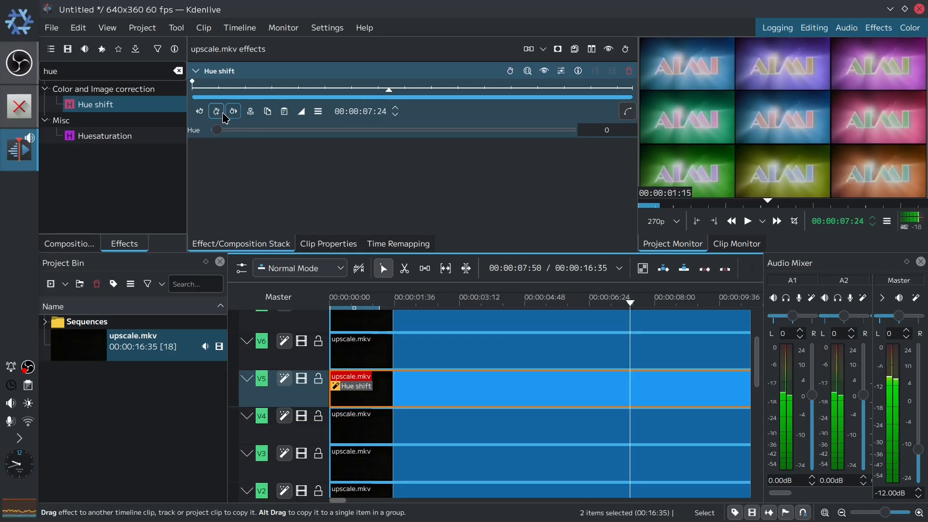
left_click_drag(387, 89, 648, 102)
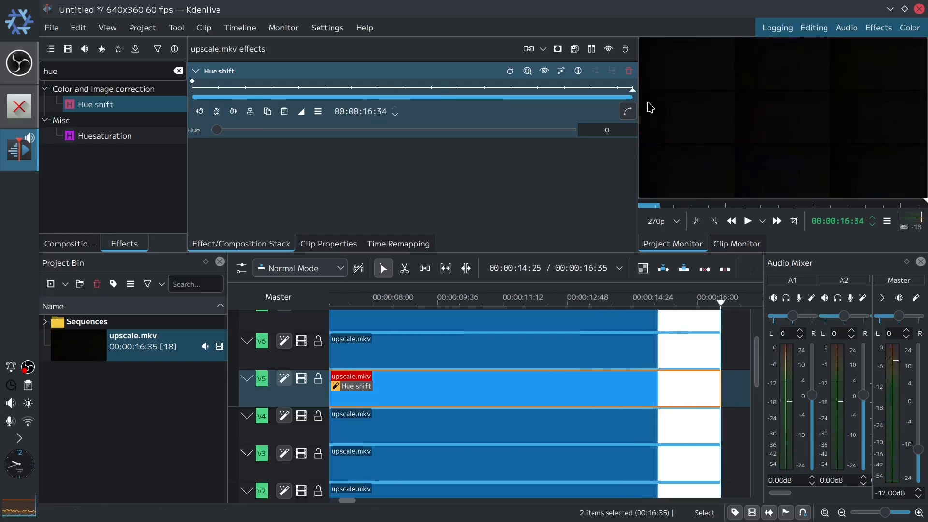
left_click(216, 112)
left_click_drag(217, 135, 619, 140)
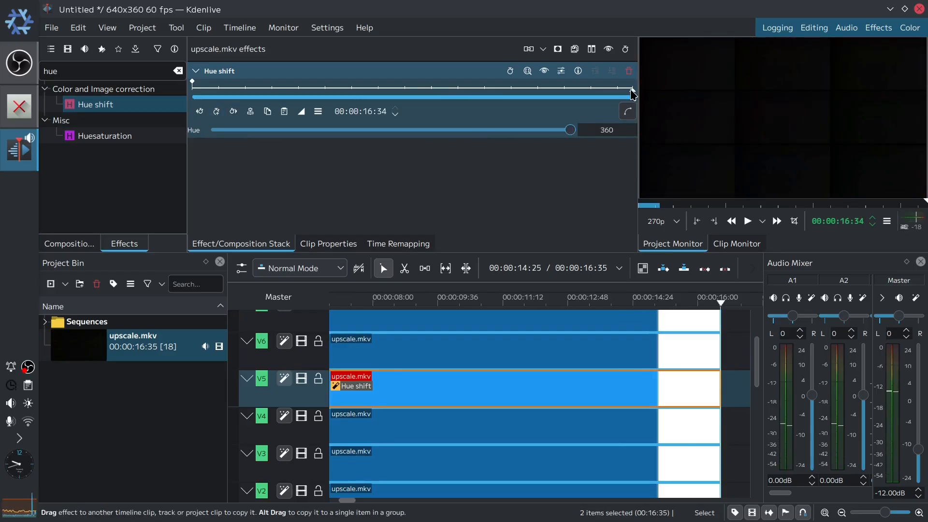
mouse_move(631, 90)
left_mouse_down()
mouse_move(598, 92)
mouse_move(638, 95)
left_mouse_up()
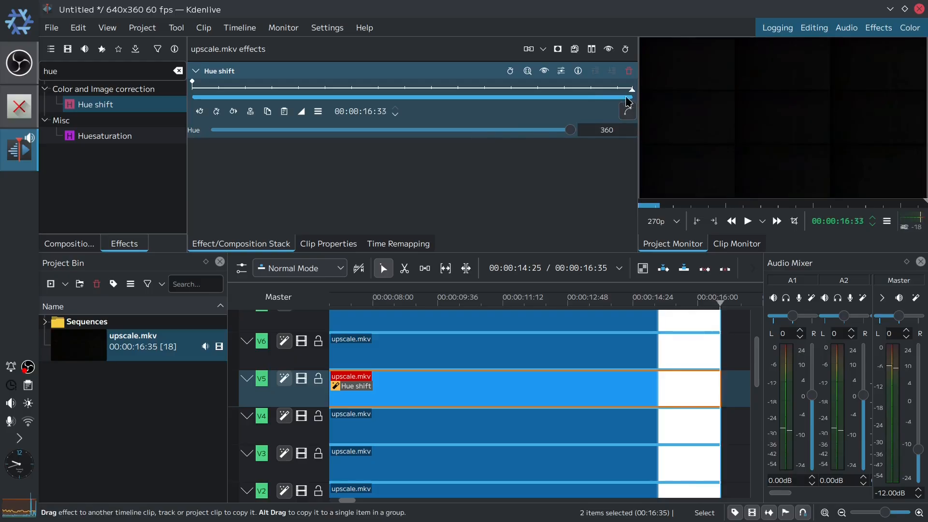
left_click(594, 90)
left_click_drag(570, 129, 179, 155)
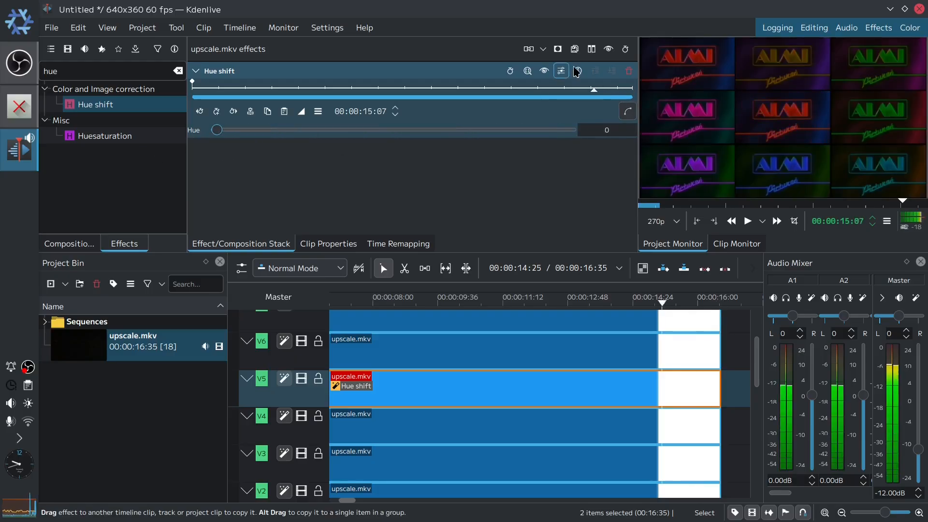
- Add a keyframe at the end of the V5 clip with Hue set to 360
left_click_drag(595, 95, 641, 97)
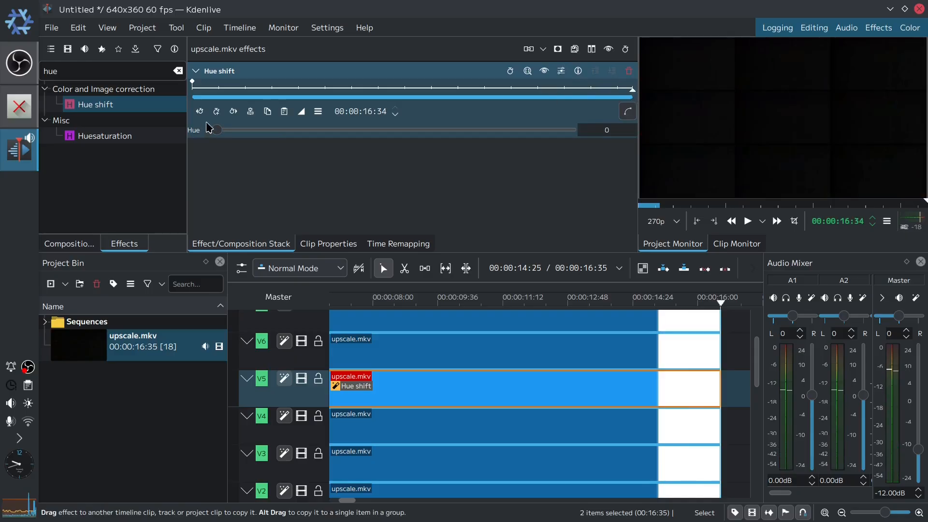
left_click(216, 112)
left_click_drag(220, 136, 623, 137)
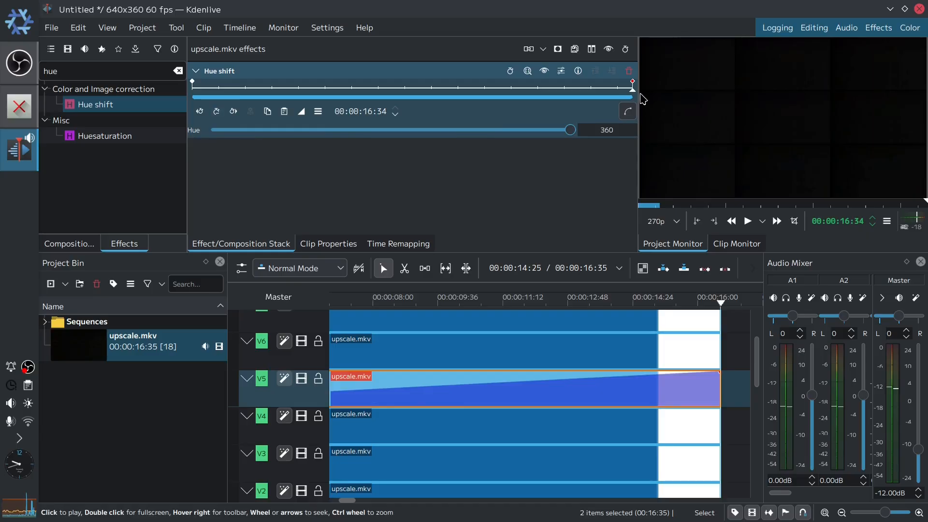
- Scrub through the V5 clip to preview the animated hue shift
left_click_drag(632, 91, 224, 120)
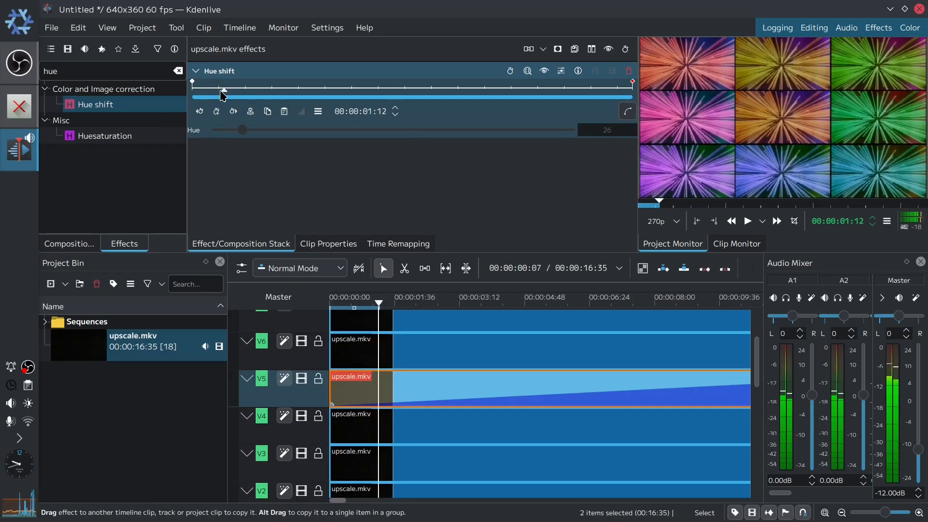
left_click_drag(224, 95, 559, 72)
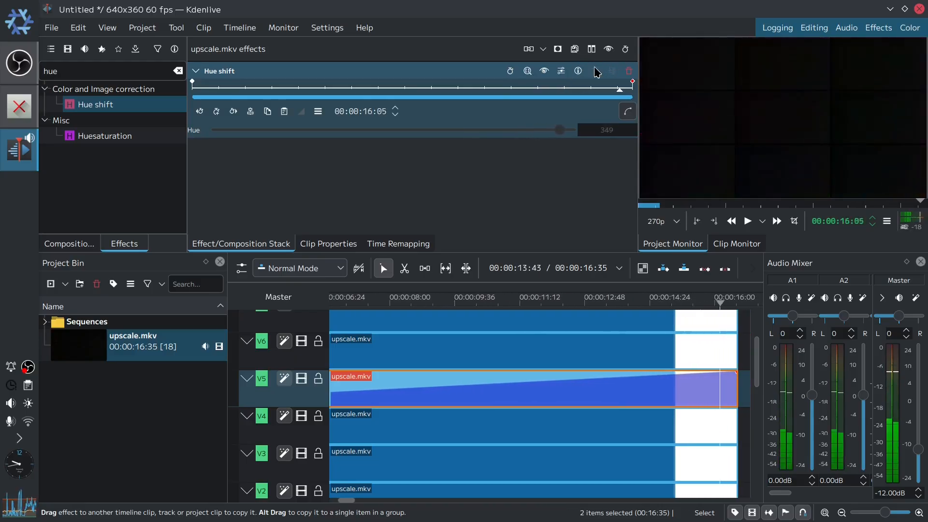
key("Home")
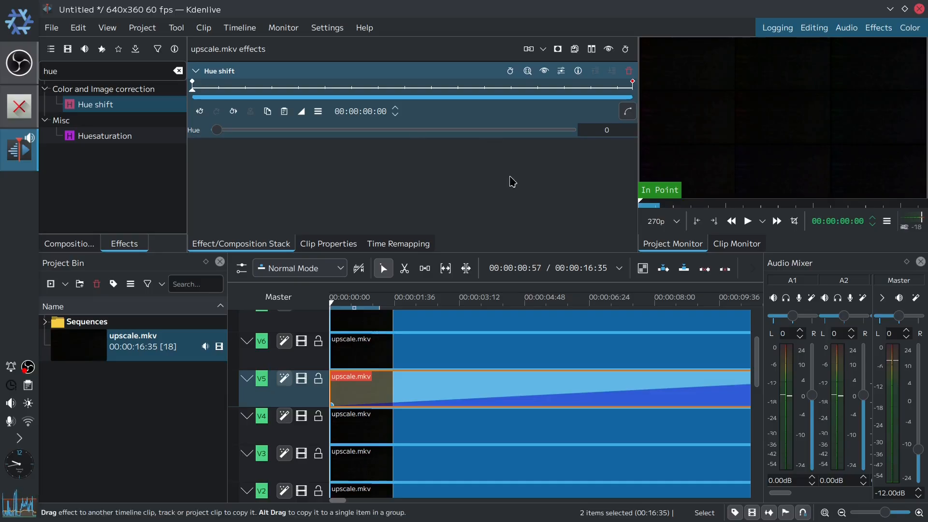
left_click_drag(584, 306, 602, 303)
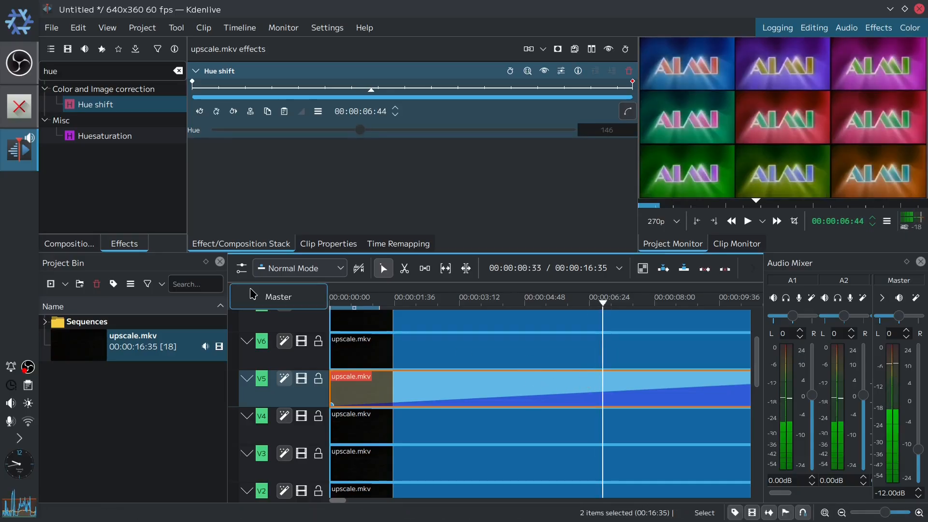
- Try the Invert effect on track V5 and remove it again
double_click(106, 72)
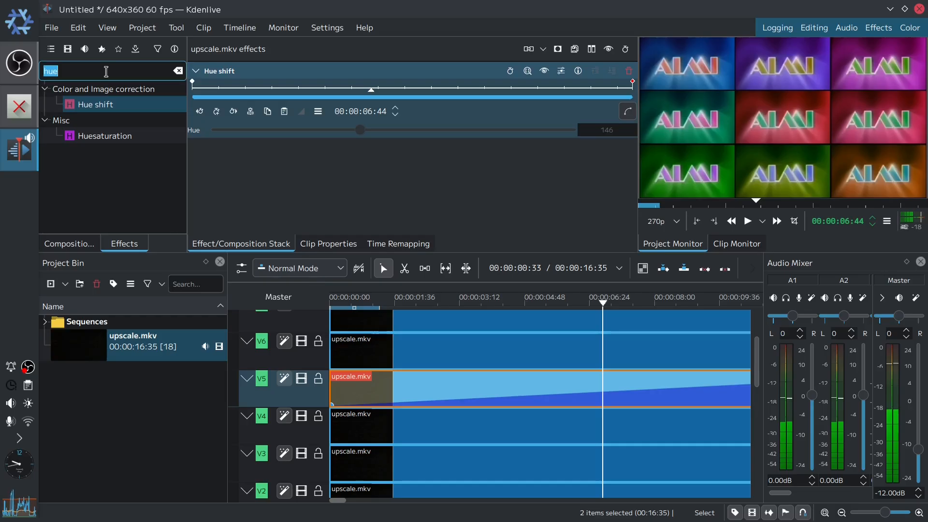
type("inv")
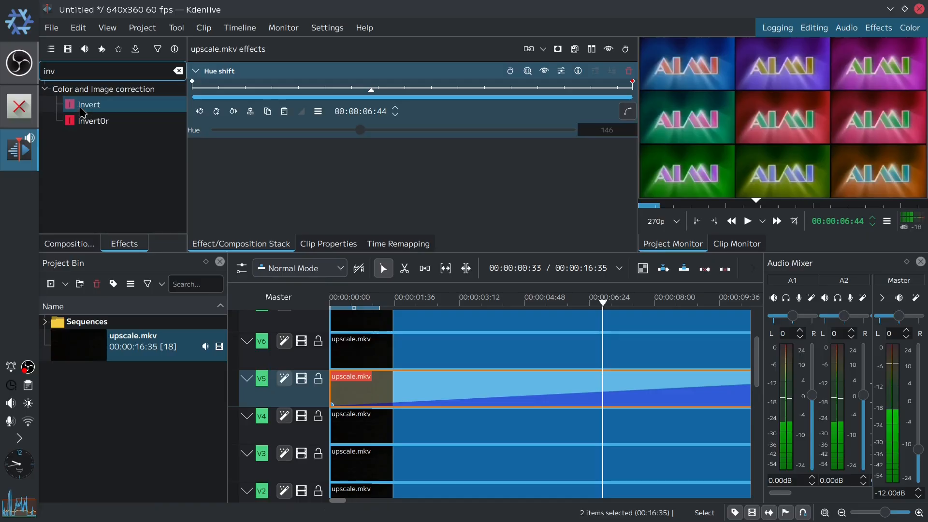
left_click_drag(83, 112, 299, 402)
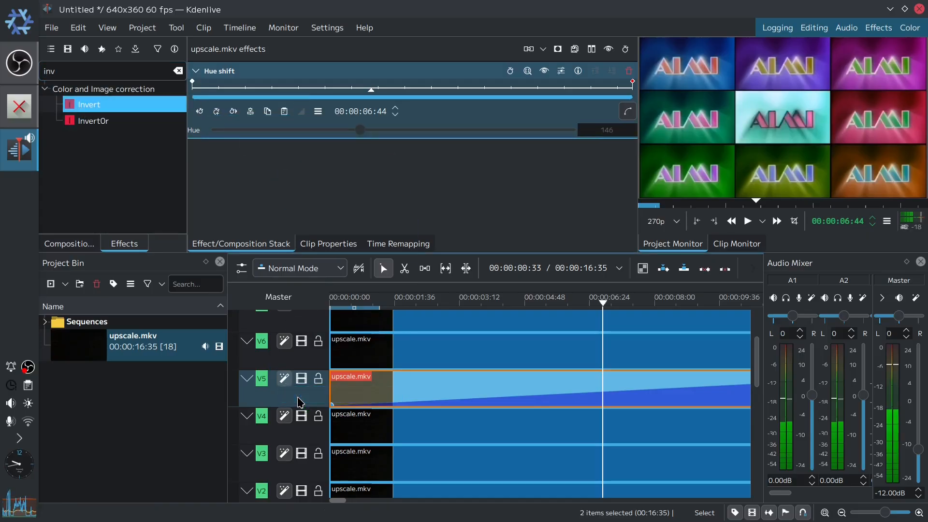
mouse_move(300, 401)
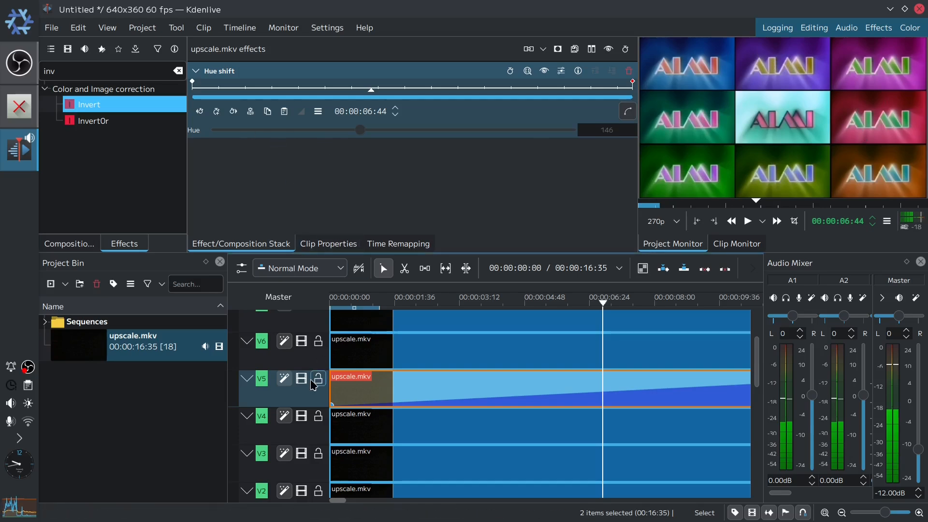
left_click(313, 393)
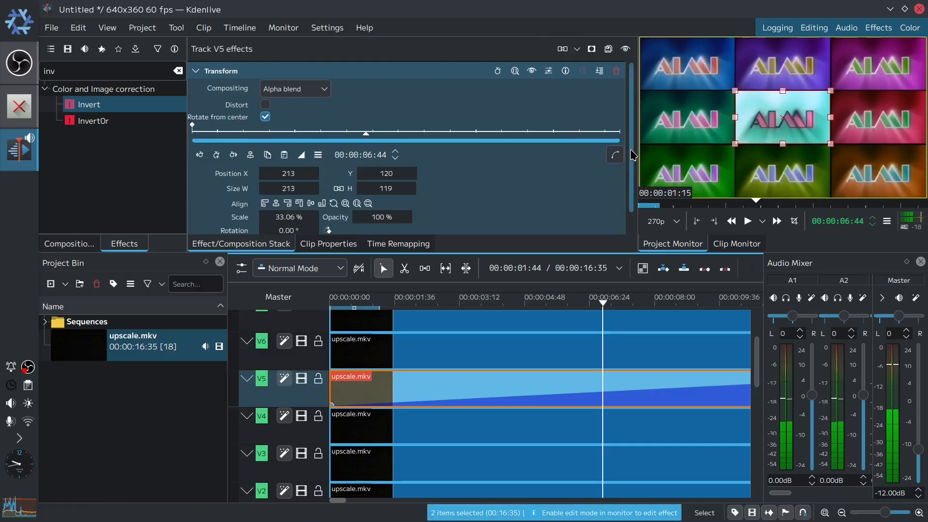
left_click(617, 225)
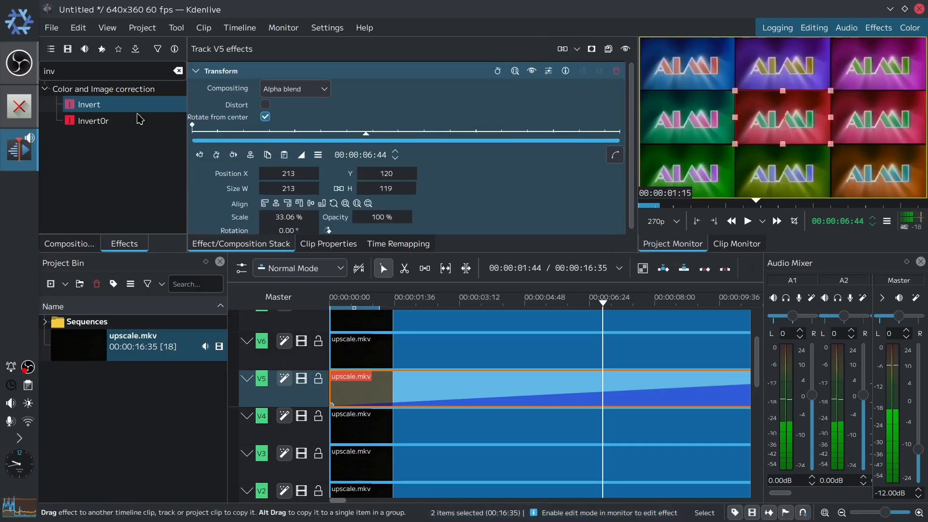
- Add a Saturation effect to track V5 and set Saturation to 200
key("ctrl+a")
type("satu")
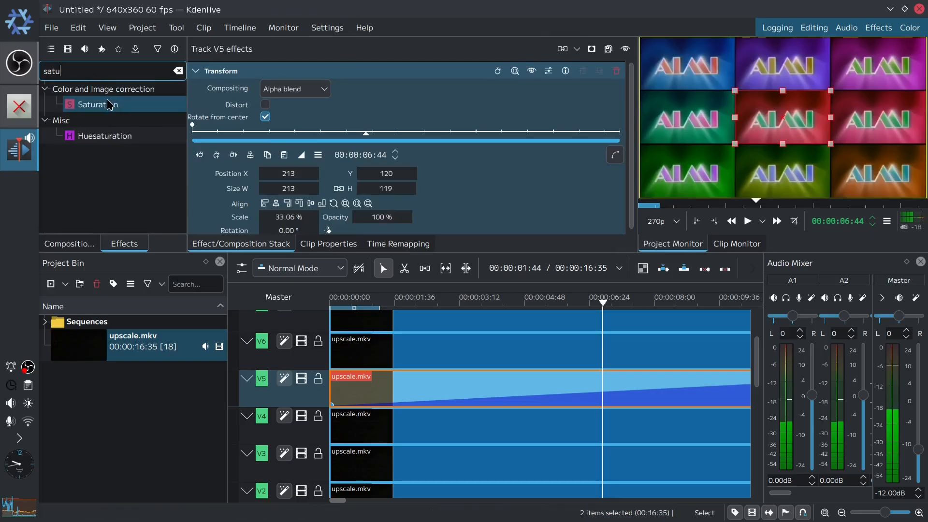
left_click_drag(106, 104, 307, 389)
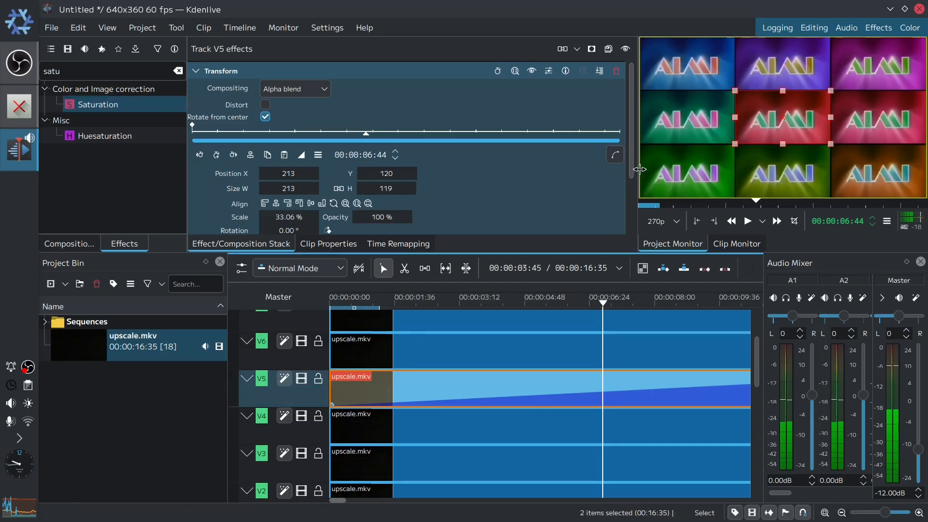
left_click_drag(629, 172, 635, 245)
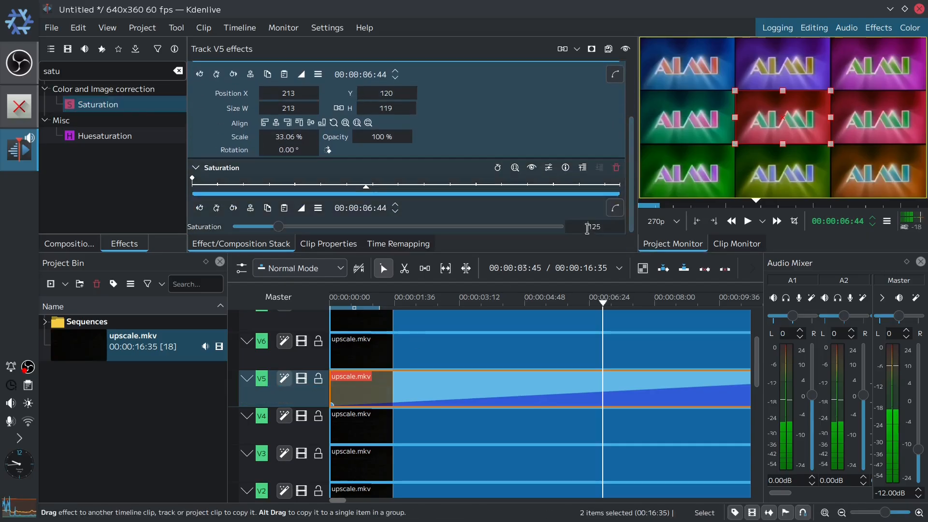
double_click(589, 228)
type("200")
key("Return")
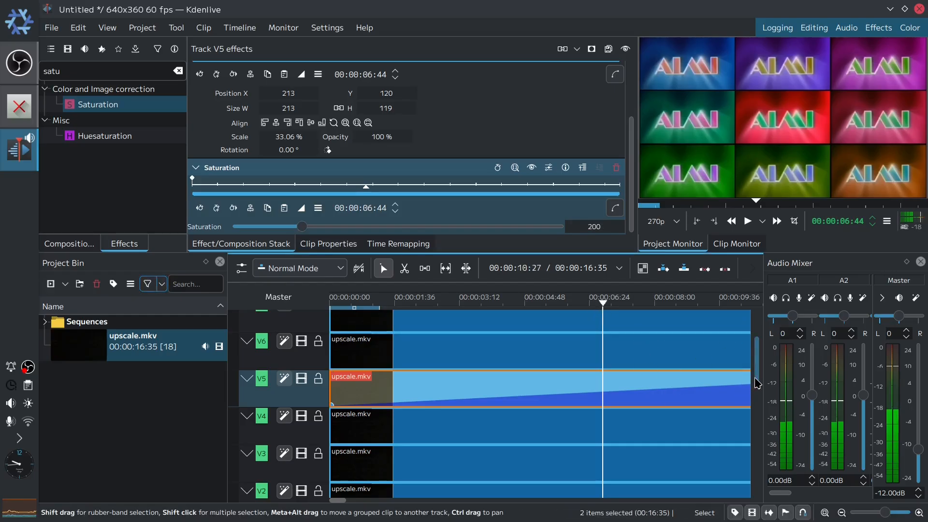
- Move track V2's clip so it starts at 00:00:01:01
left_click_drag(757, 382, 767, 319)
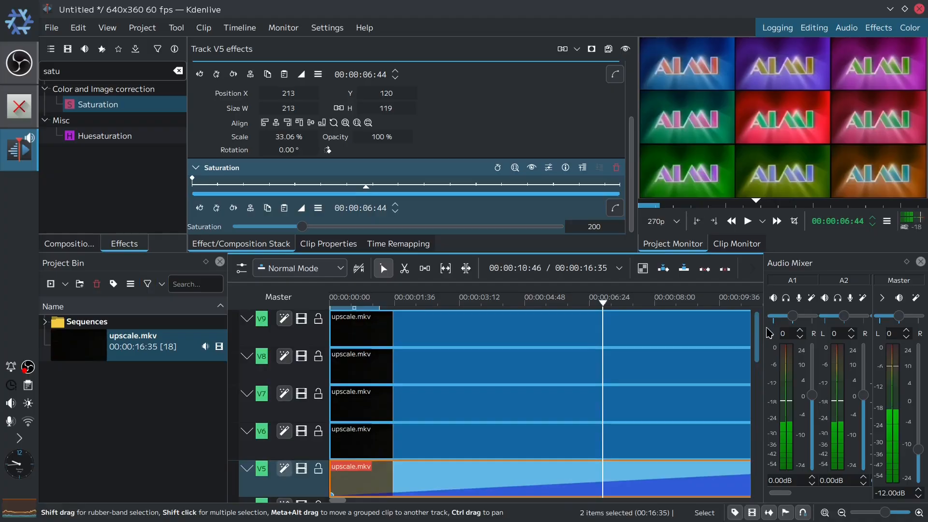
left_click_drag(769, 363, 763, 414)
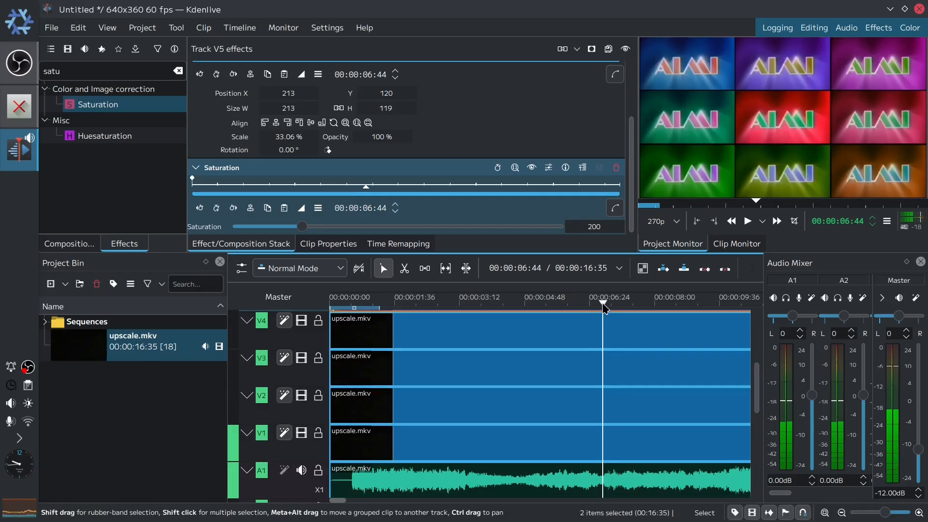
left_click_drag(605, 307, 332, 310)
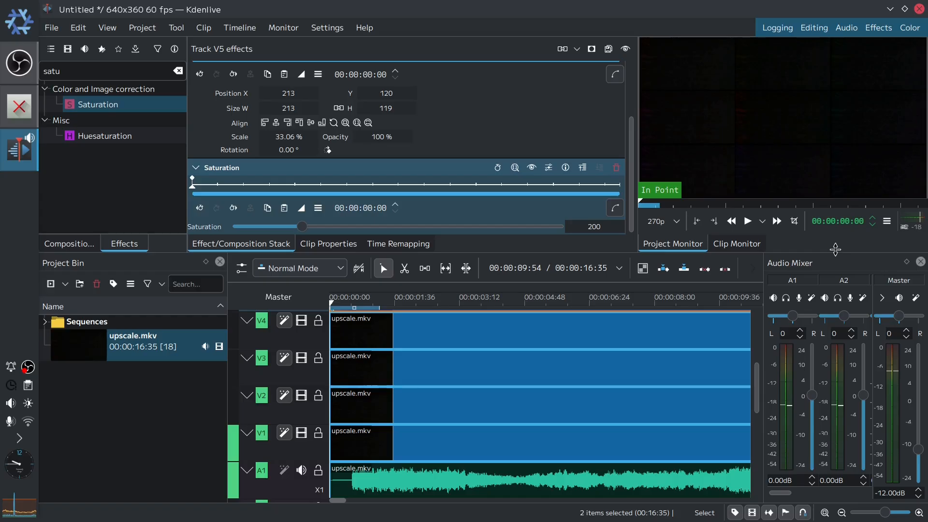
type("1:01")
key("Return")
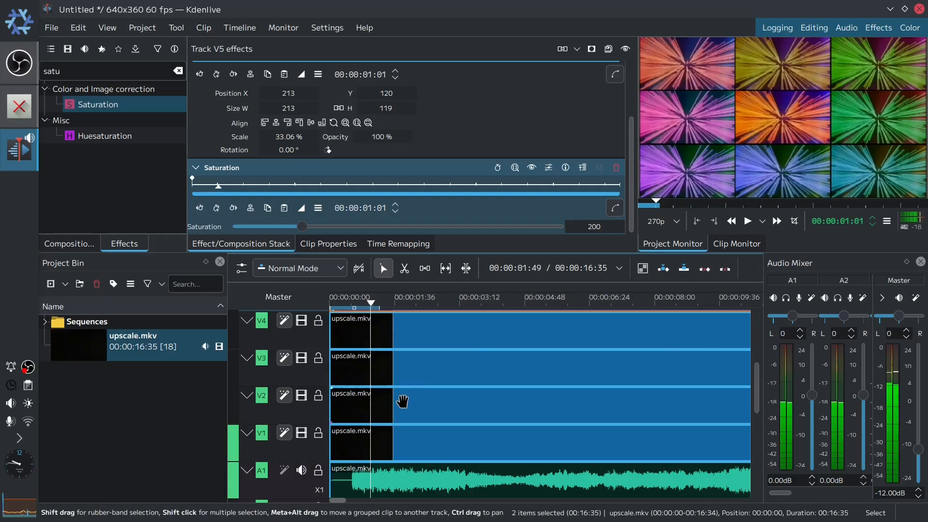
left_click_drag(394, 408, 435, 414)
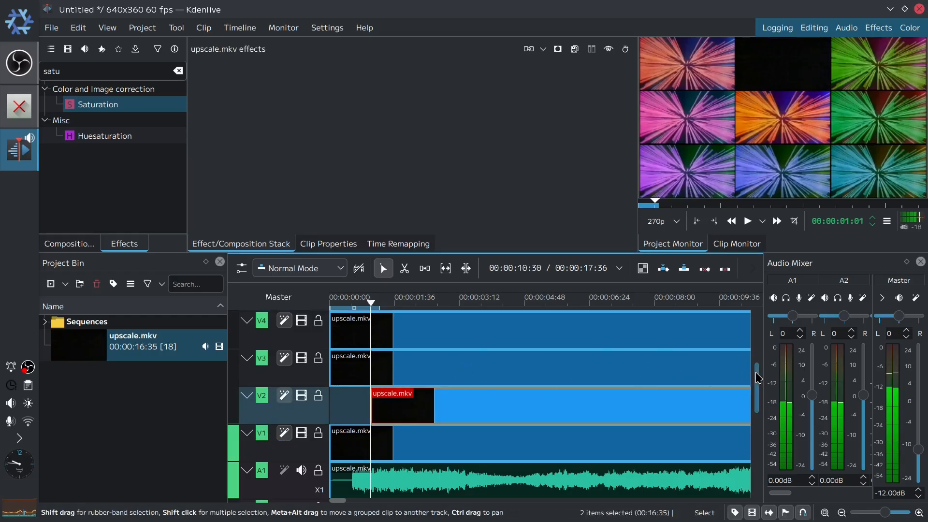
- Move track V3's clip so it starts at 00:00:02:02
left_click_drag(757, 378, 758, 352)
left_click(843, 221)
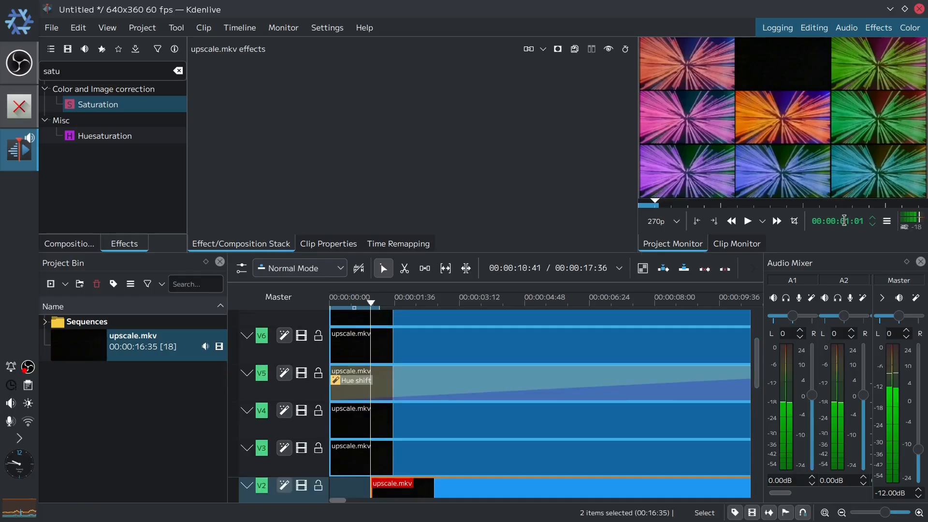
type("2:02")
key("Return")
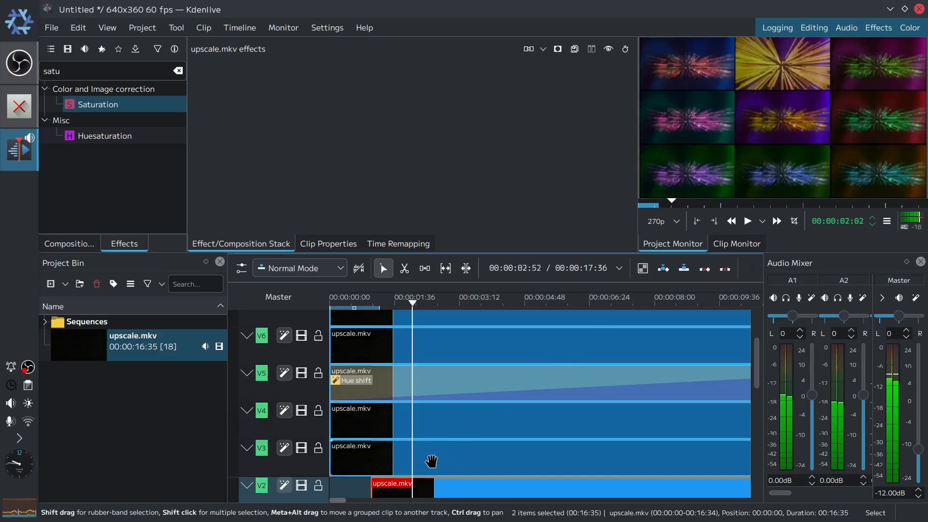
left_click_drag(431, 461, 470, 460)
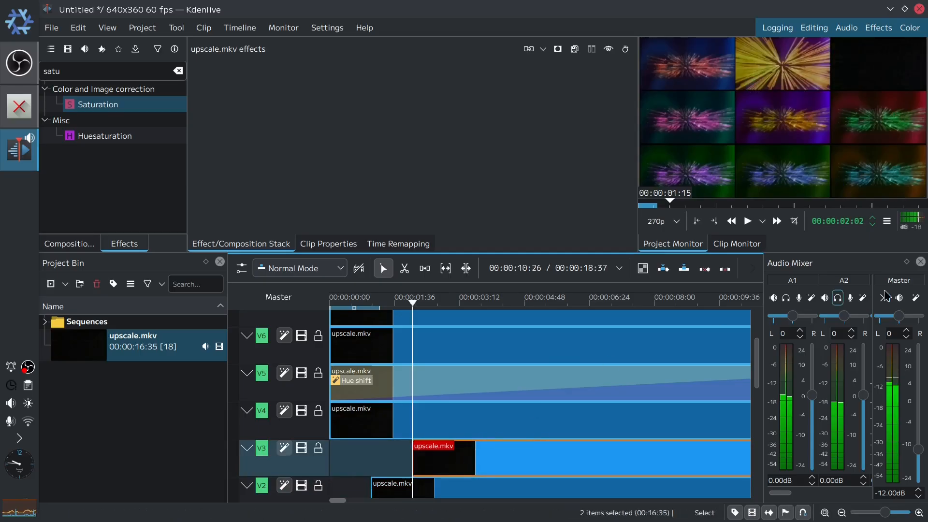
left_click(844, 220)
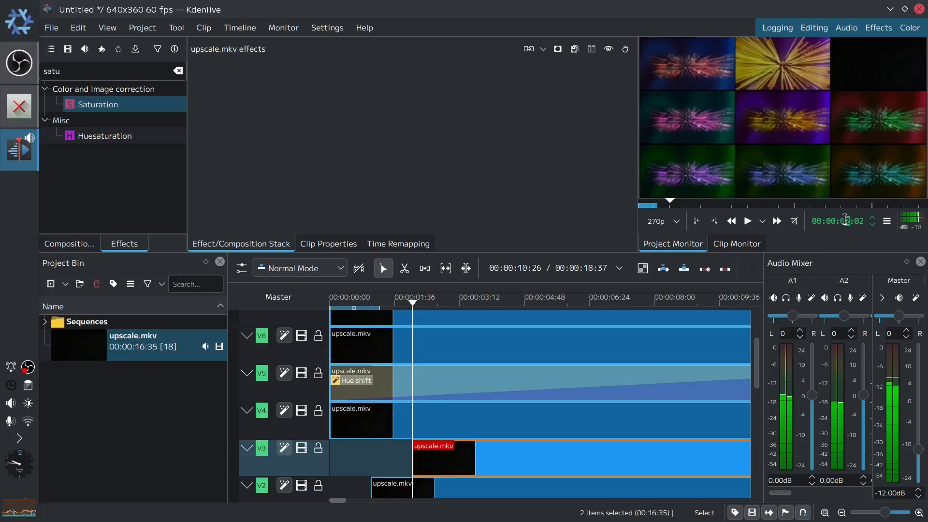
- Move track V4's clip so it starts at 00:00:03:03
type("303")
key("Return")
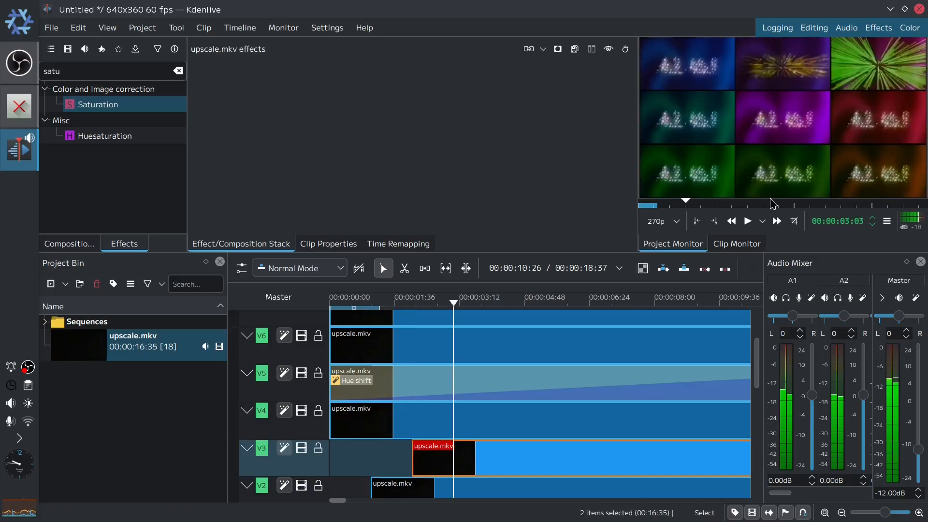
left_click_drag(411, 419, 526, 419)
- Move track V5's clip so it starts at 00:00:04:04
left_click(847, 221)
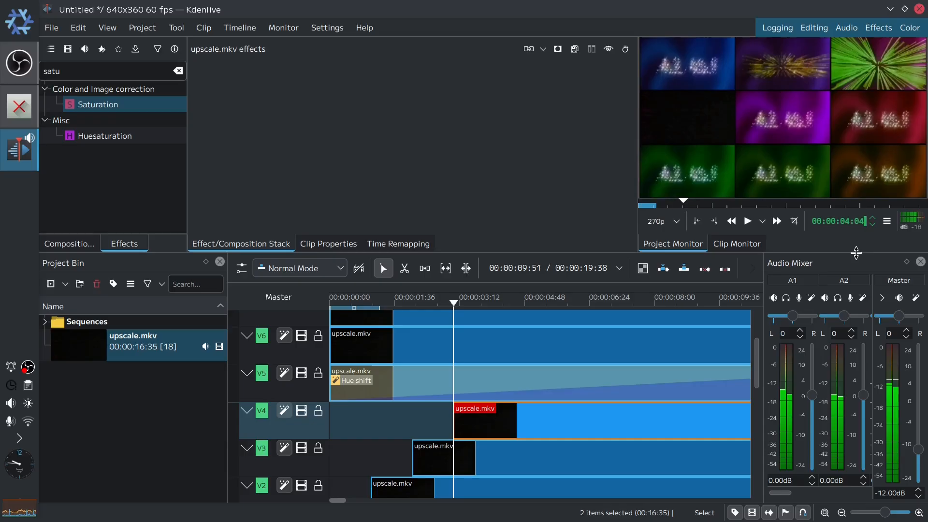
left_click_drag(448, 379, 604, 378)
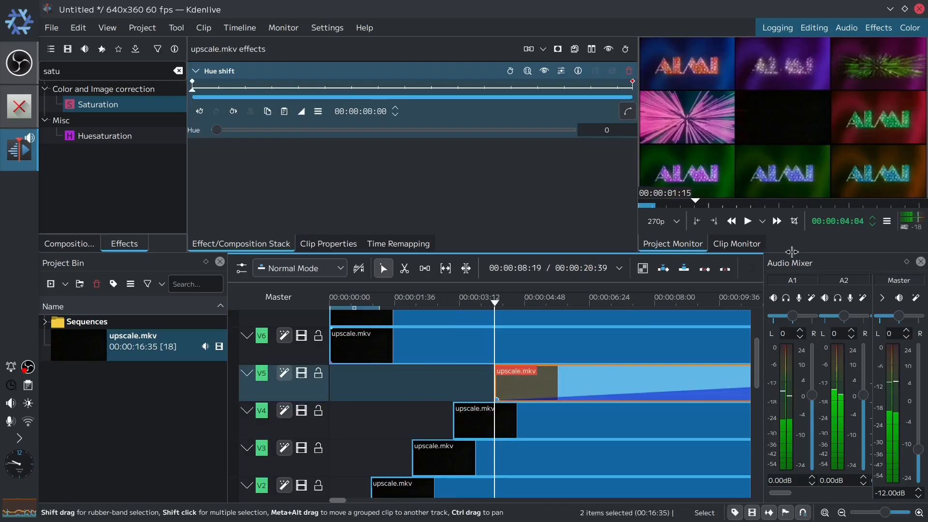
- Move track V6's clip so it starts at 00:00:05:05
left_click(844, 221)
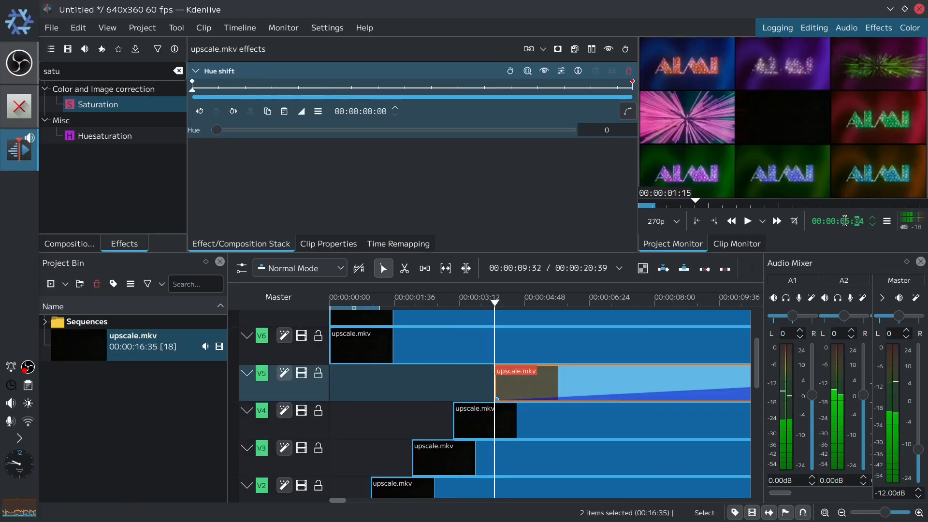
type("5")
key("Return")
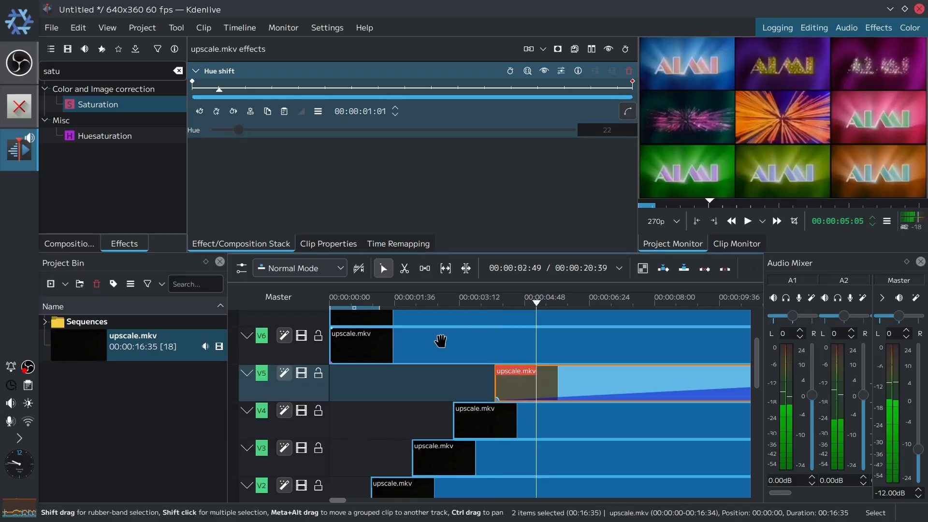
left_click(467, 351)
left_click_drag(467, 351, 748, 356)
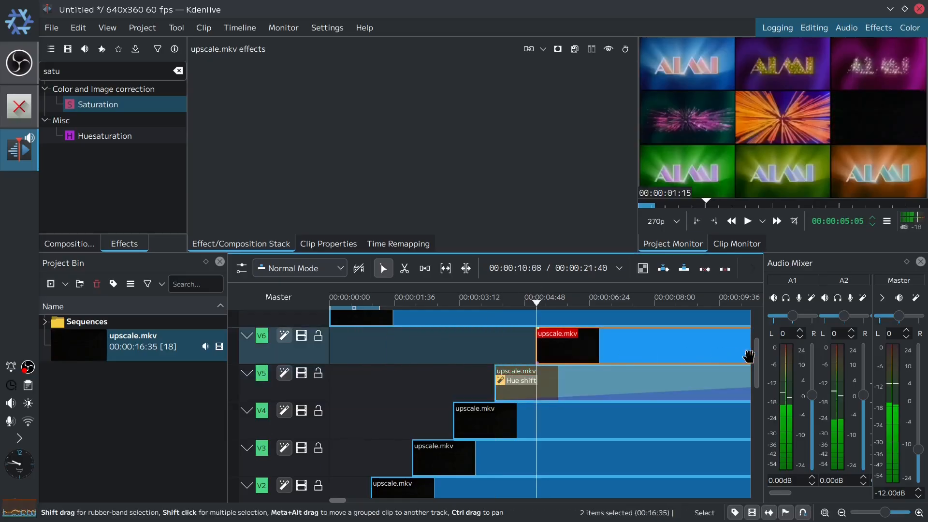
- Move track V7's clip so it starts at 00:00:06:06
scroll(757, 360, "up", 4)
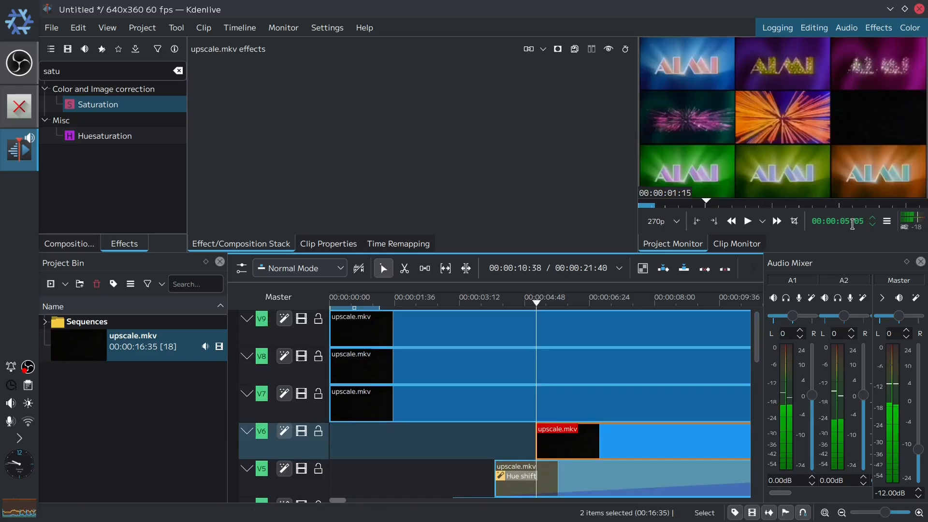
left_click(847, 221)
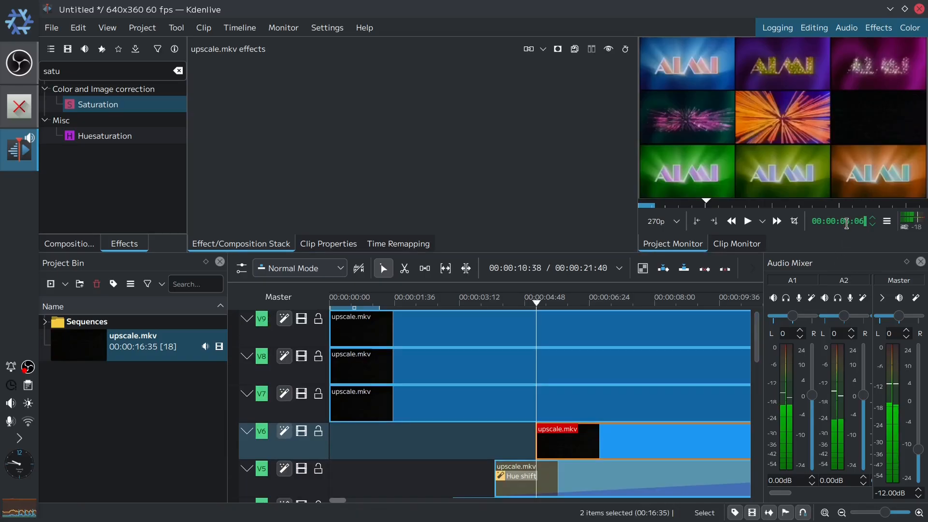
key("Return")
left_click_drag(353, 401, 603, 404)
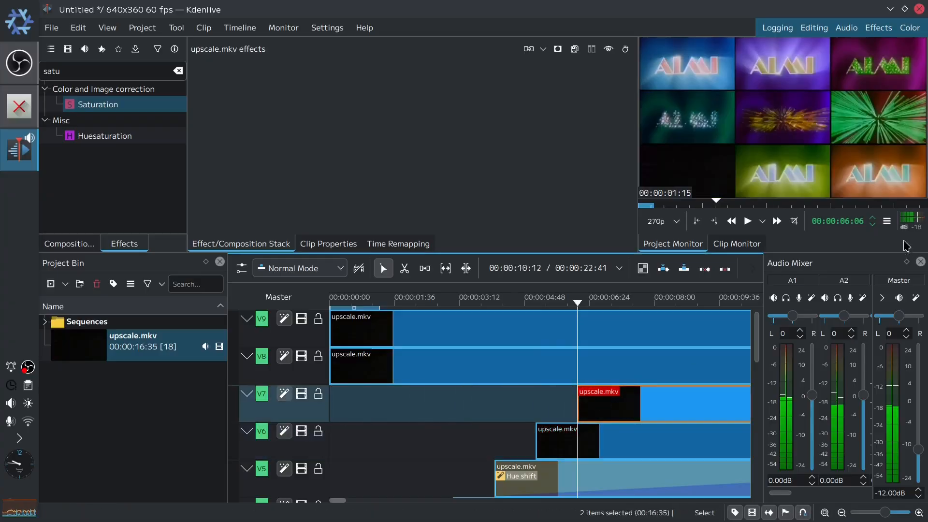
- Move track V8's clip so it starts at 00:00:07:07
left_click(846, 220)
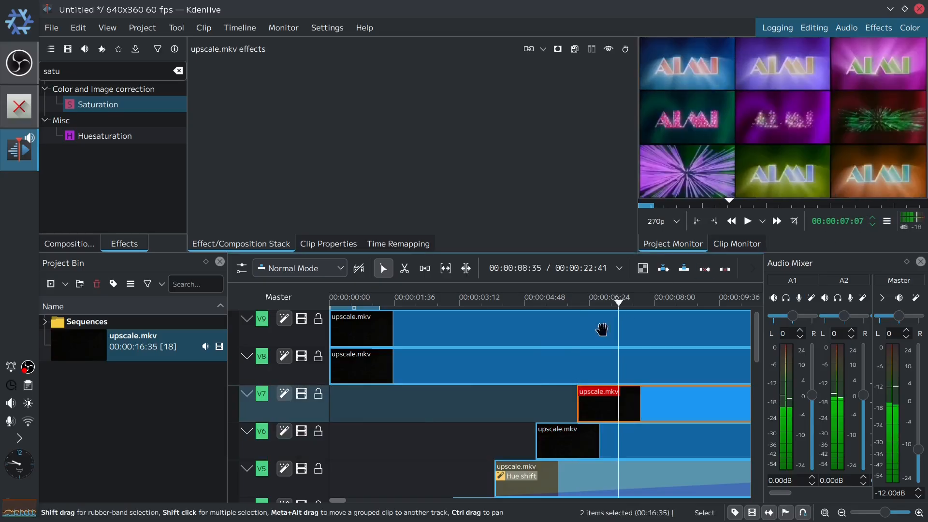
left_click_drag(358, 369, 655, 382)
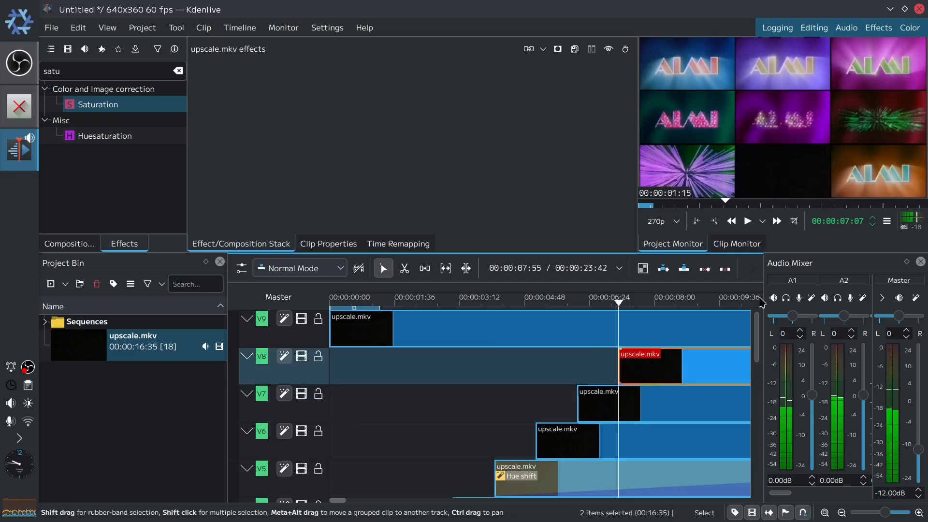
- Move track V9's clip so it starts at 00:00:08:08
left_click(845, 225)
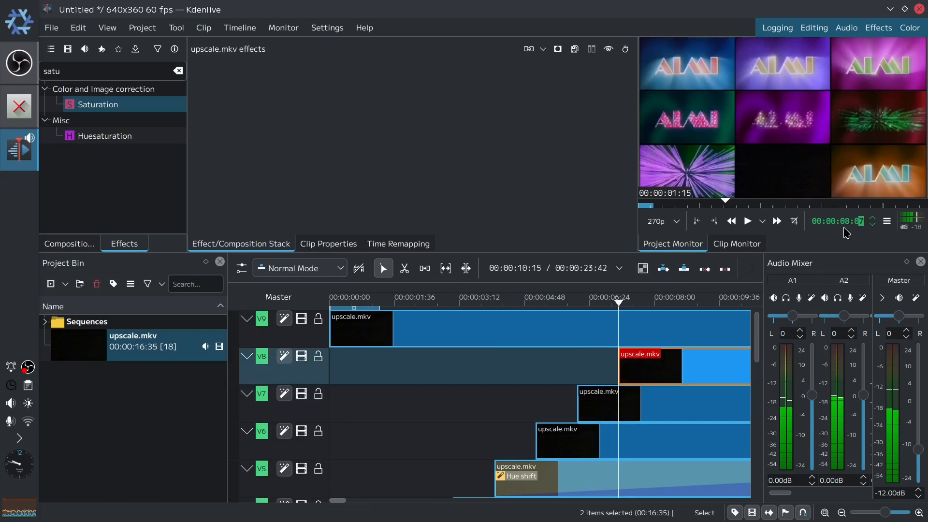
key("Return")
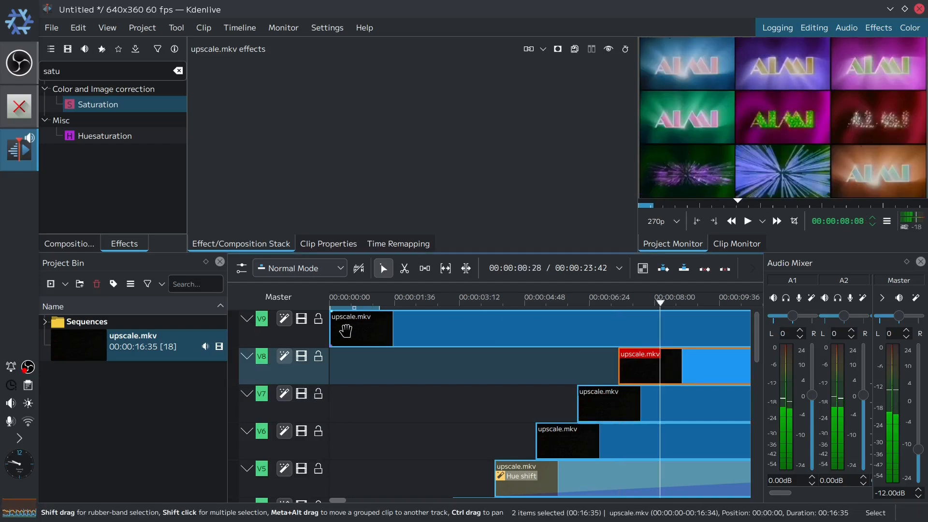
left_click(392, 329)
left_click_drag(393, 329, 677, 320)
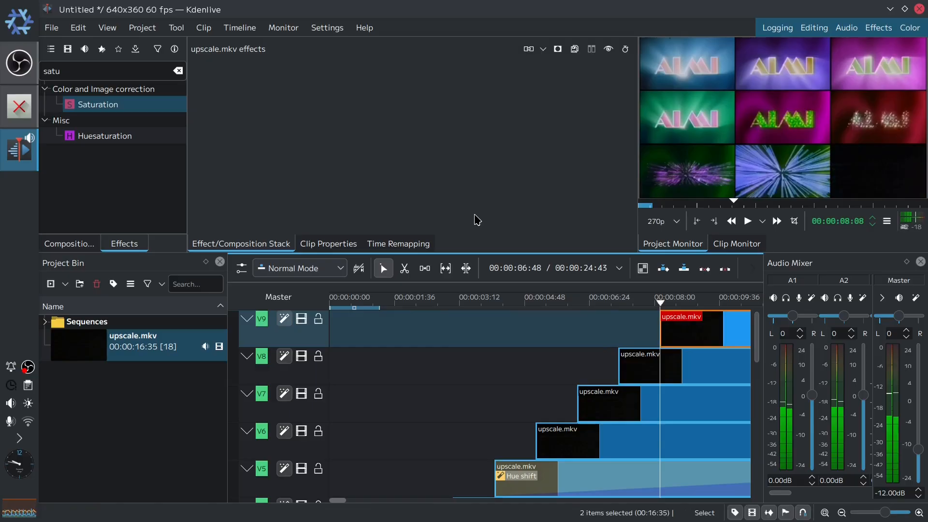
- Save the project as stage1 in the CO2ST-Tutorial folder
key("ctrl+s")
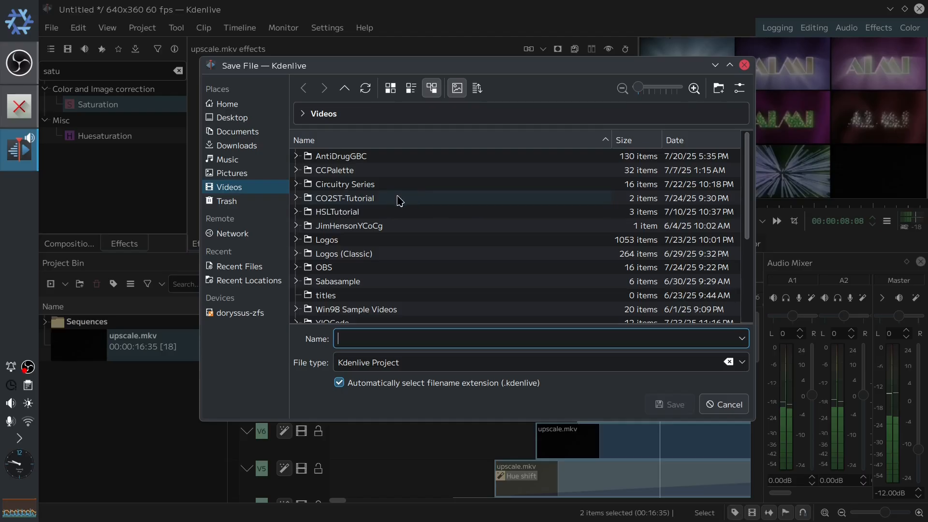
double_click(399, 199)
type("stage1")
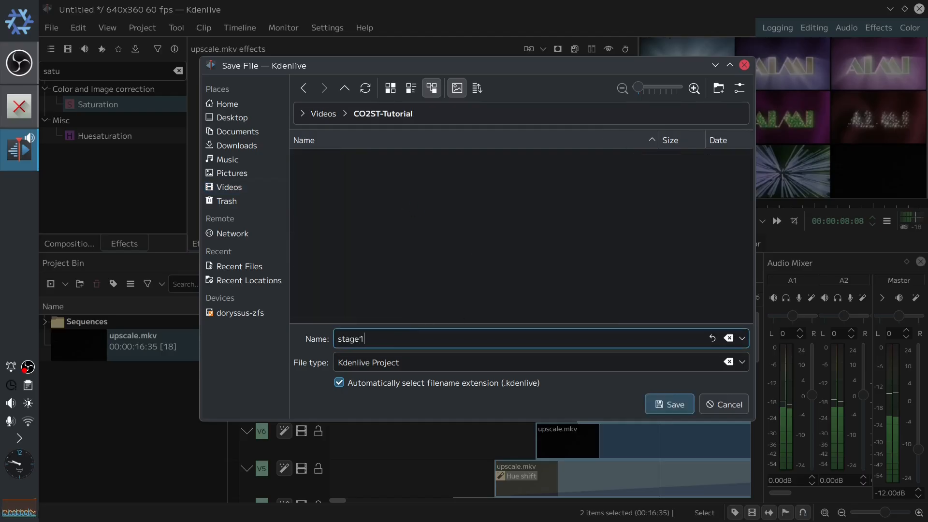
key("Return")
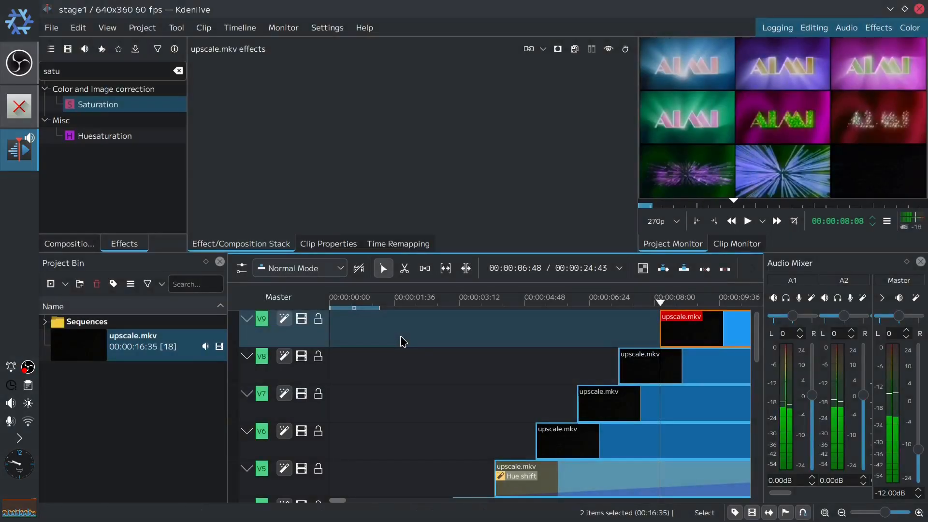
- Play the project from the beginning to preview the staggered video wall
left_click_drag(661, 305, 227, 337)
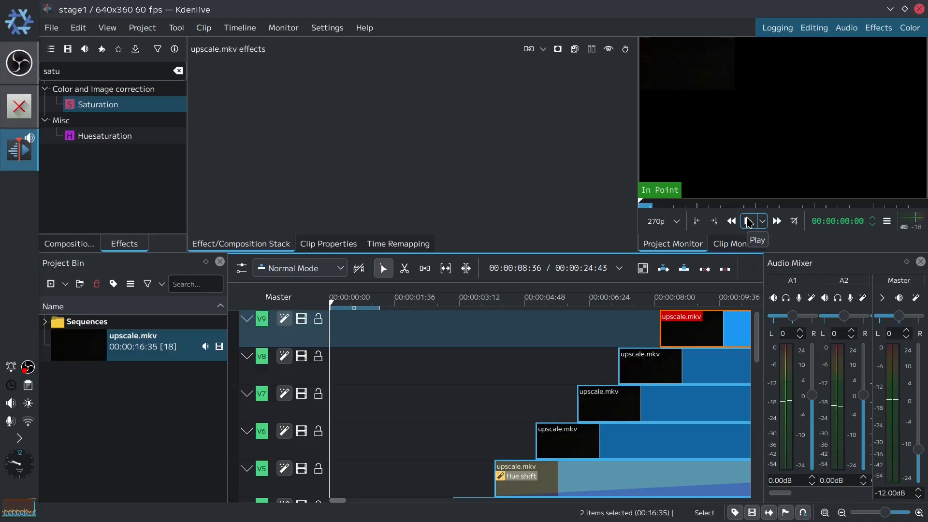
left_click(749, 222)
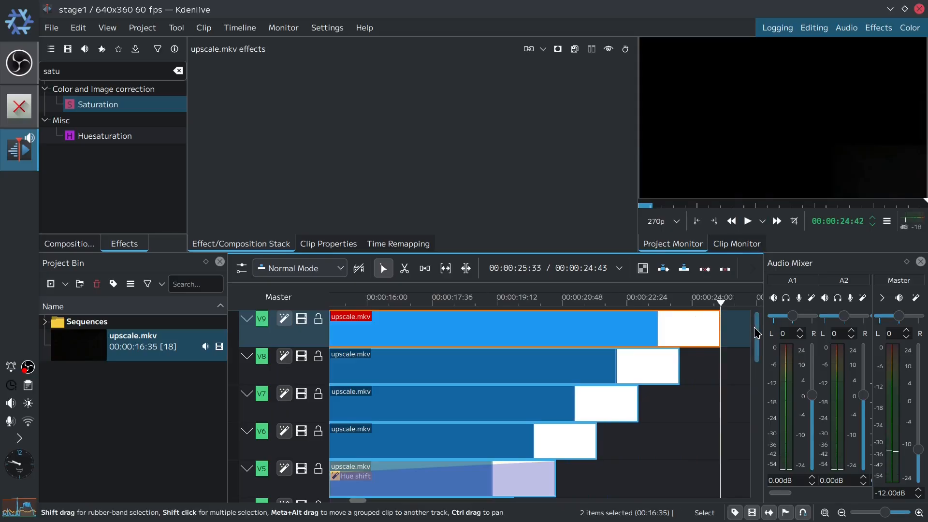
- Repeat track V1's clip end to end so the track runs to about 00:01:39
left_click_drag(755, 332, 752, 401)
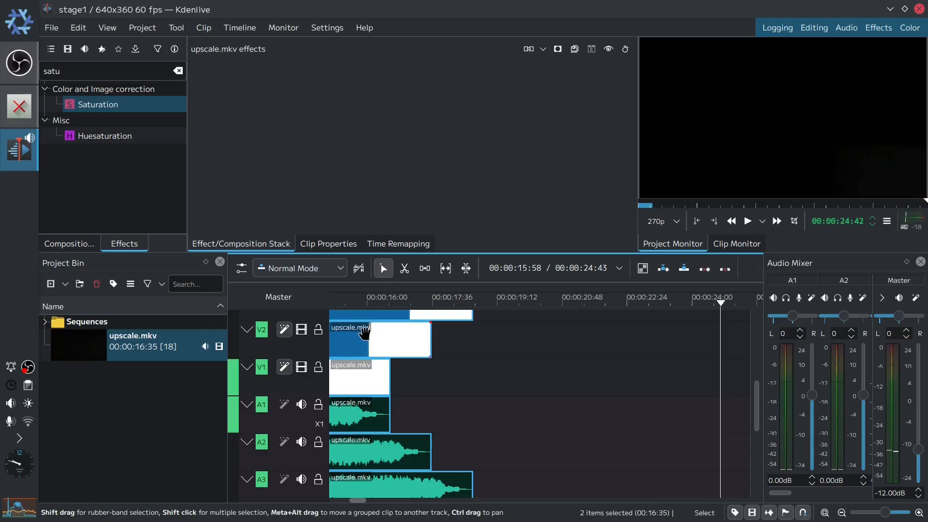
left_click(363, 377)
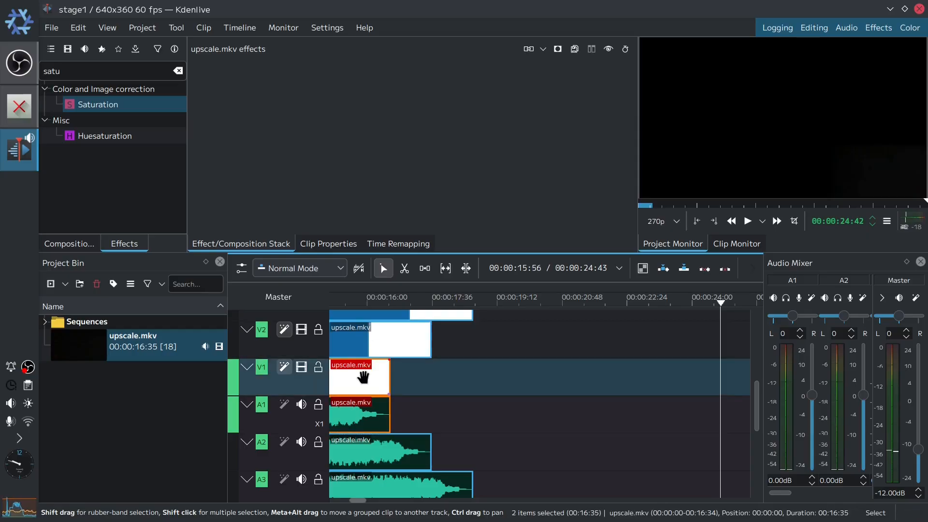
left_click(411, 381)
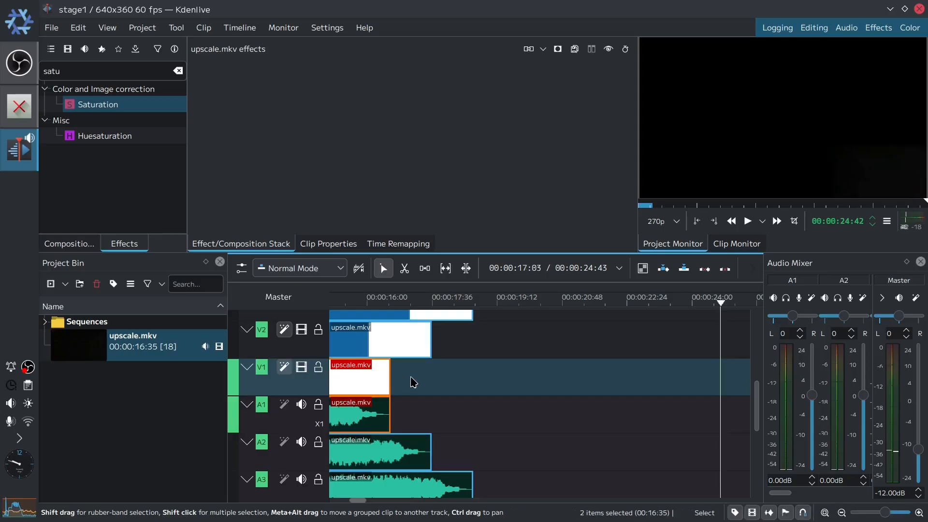
key("b")
left_click_drag(565, 392, 492, 393)
left_click(708, 381)
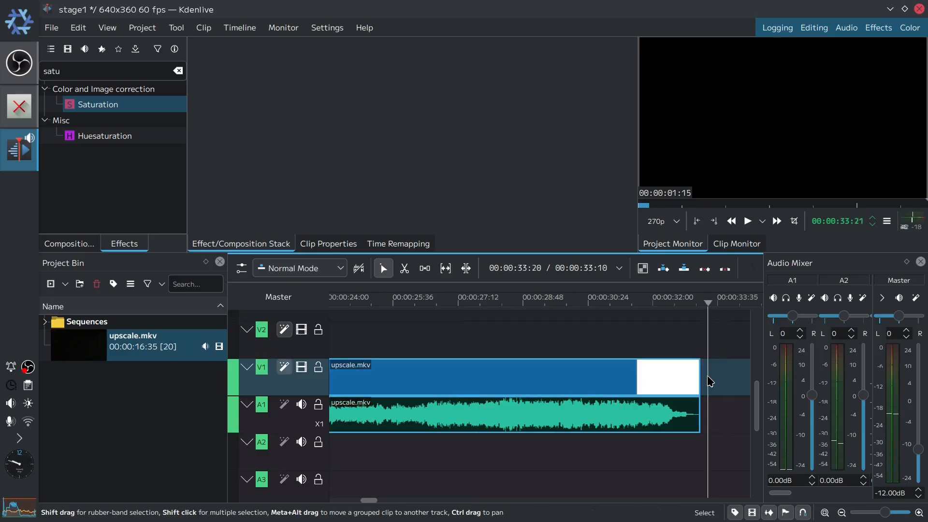
key("b")
left_click_drag(660, 380, 621, 384)
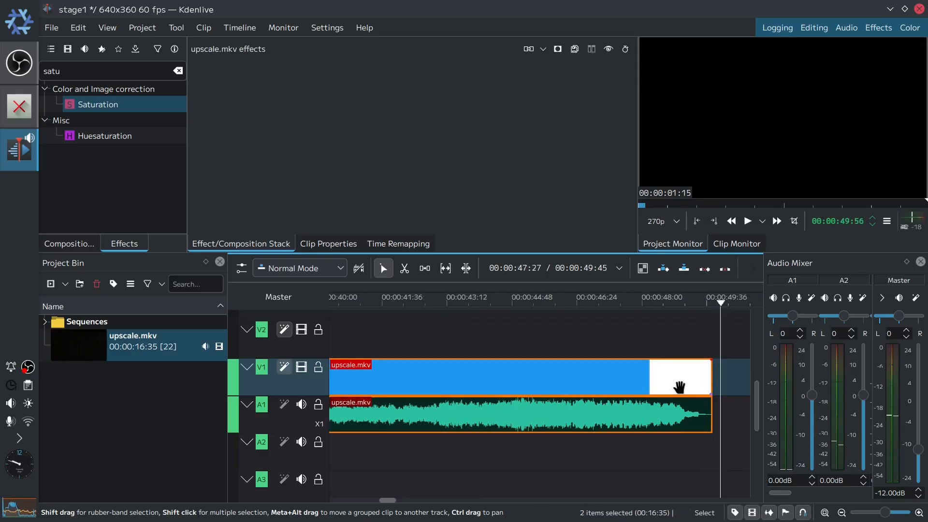
left_click(732, 388)
key("b")
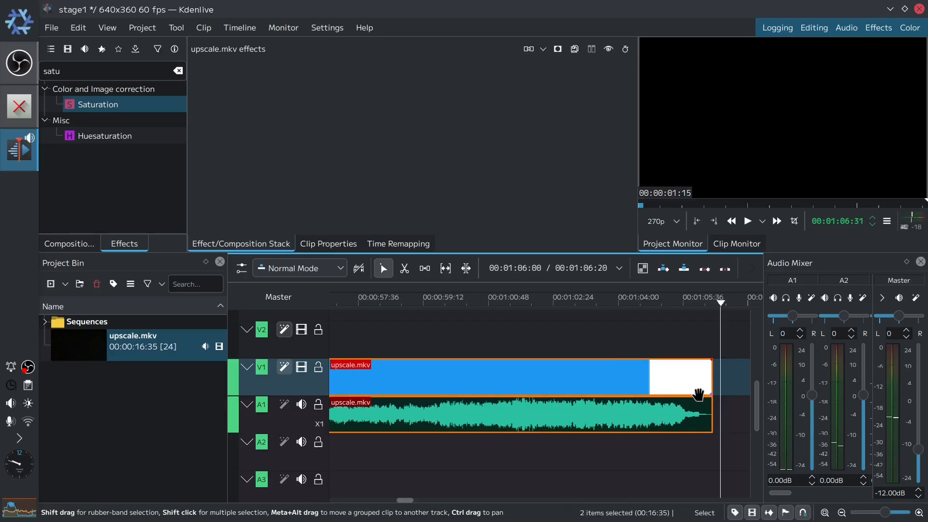
key("b")
left_click_drag(646, 386, 580, 388)
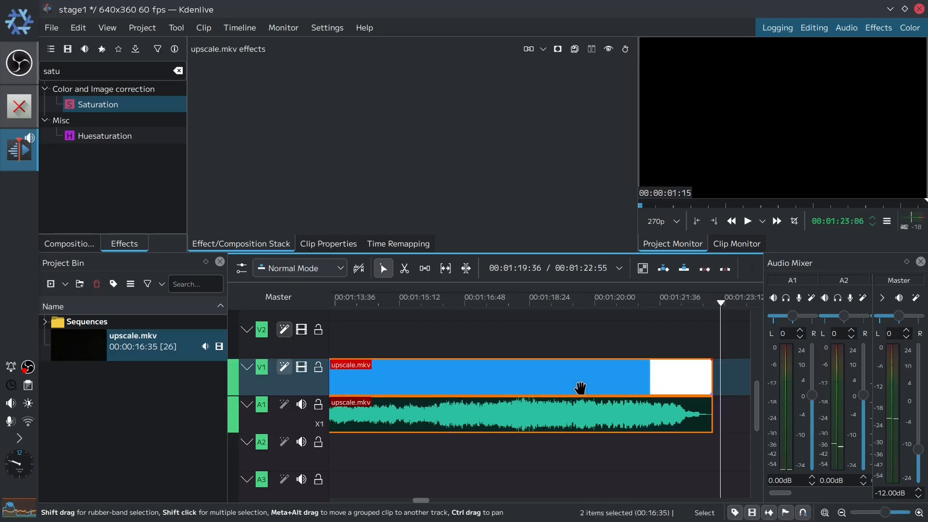
left_click(719, 389)
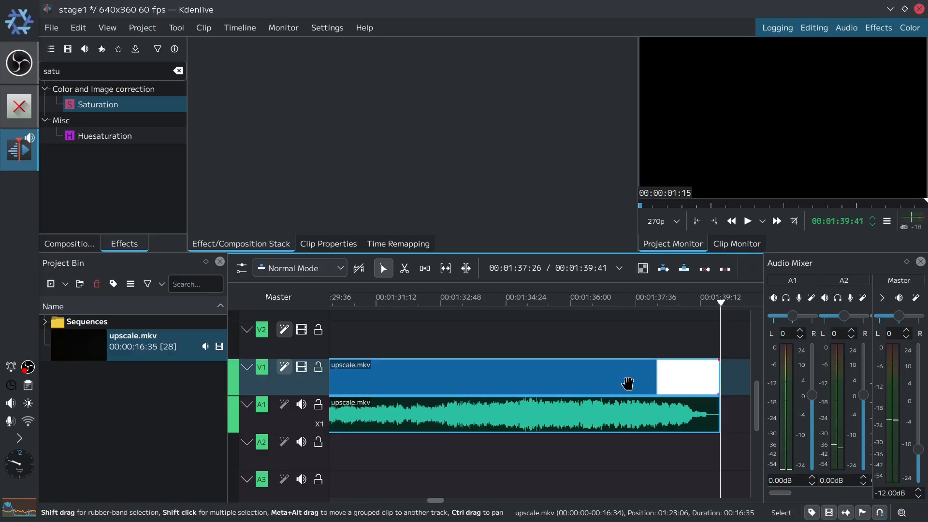
key("b")
left_click_drag(627, 381, 550, 394)
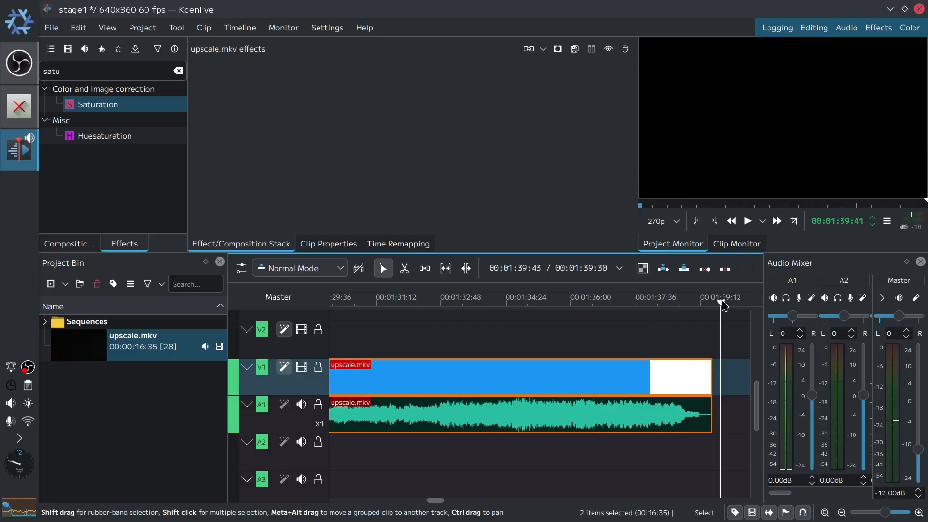
left_click_drag(724, 304, 711, 309)
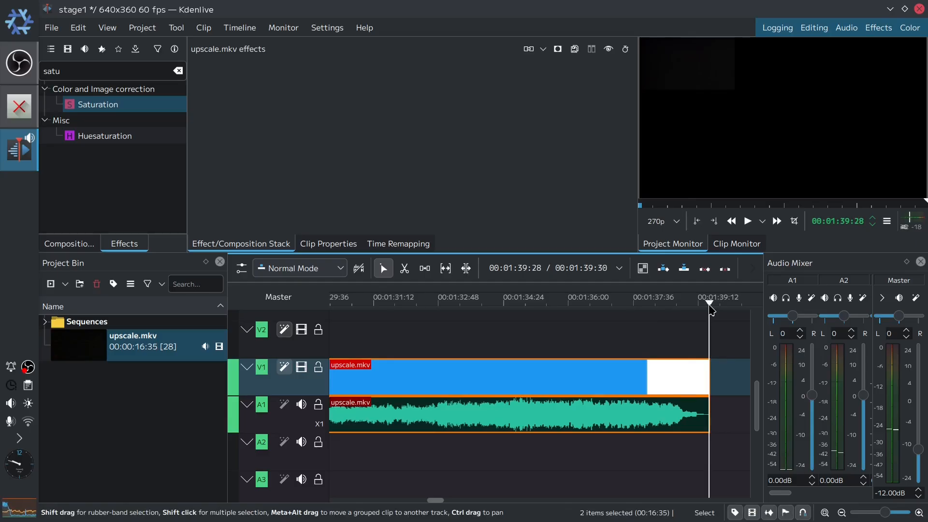
left_click_drag(638, 313, 720, 366)
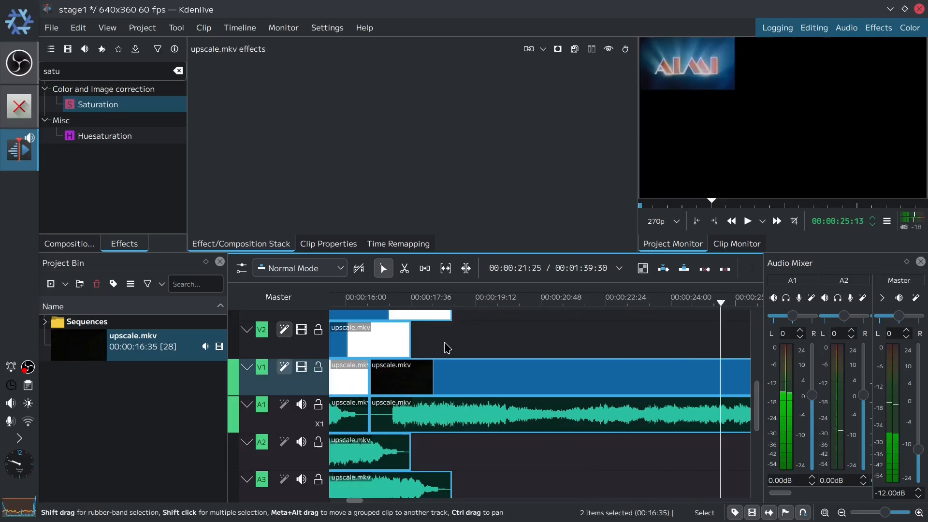
- Paste repeated copies of track V2's clip end to end up to about 00:01:40
left_click(352, 345)
left_click_drag(408, 345, 578, 344)
key("ctrl+v")
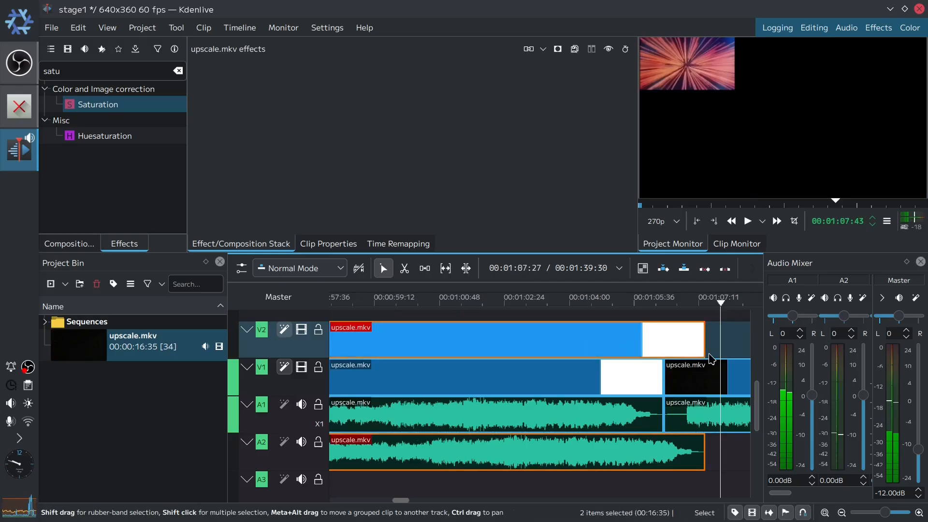
key("ctrl+v")
left_click_drag(648, 344, 584, 344)
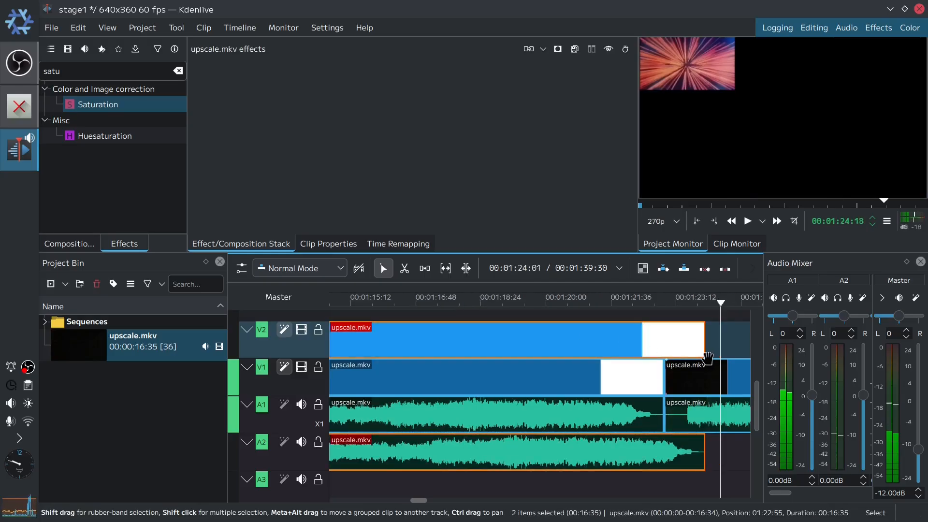
key("ctrl+v")
left_click_drag(663, 346, 575, 346)
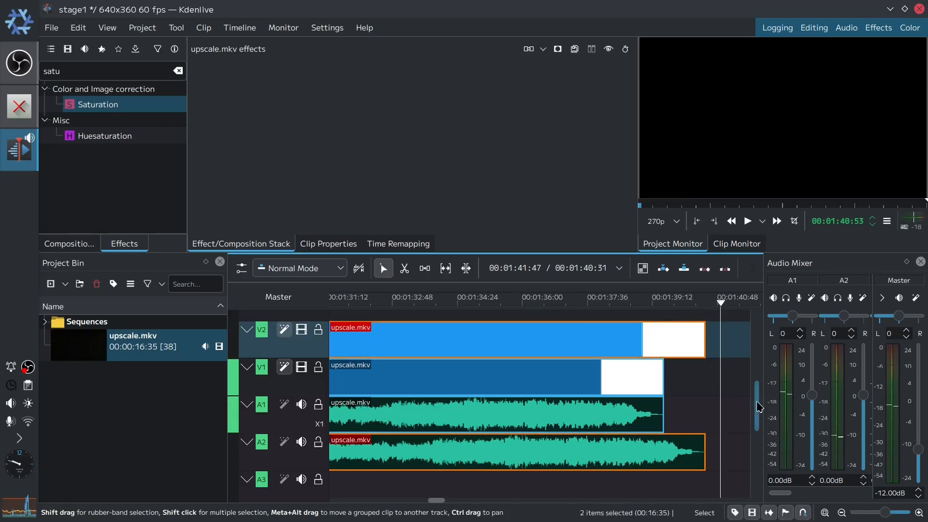
- Paste repeated copies of track V3's clip end to end up to about 00:01:40
left_click_drag(757, 399, 757, 379)
left_click_drag(720, 305, 662, 338)
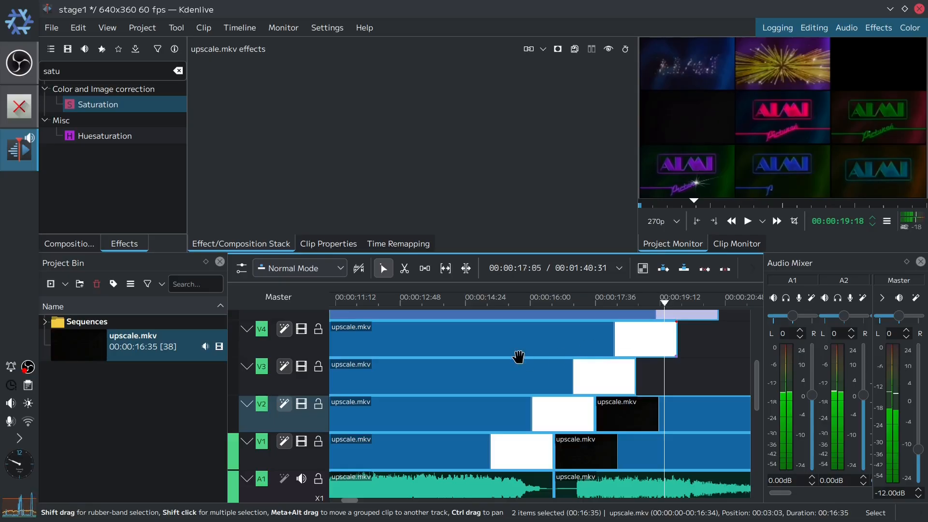
left_click(494, 374)
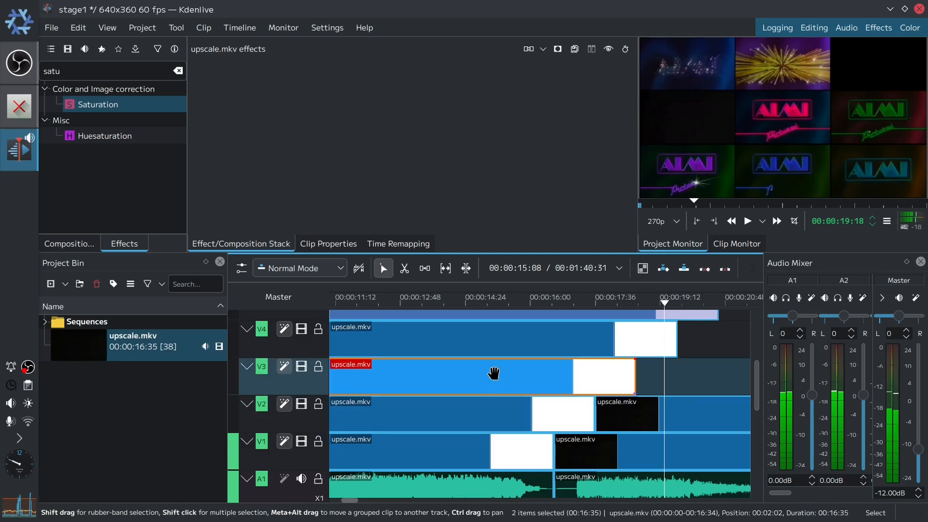
left_click(642, 385)
key("ctrl+v")
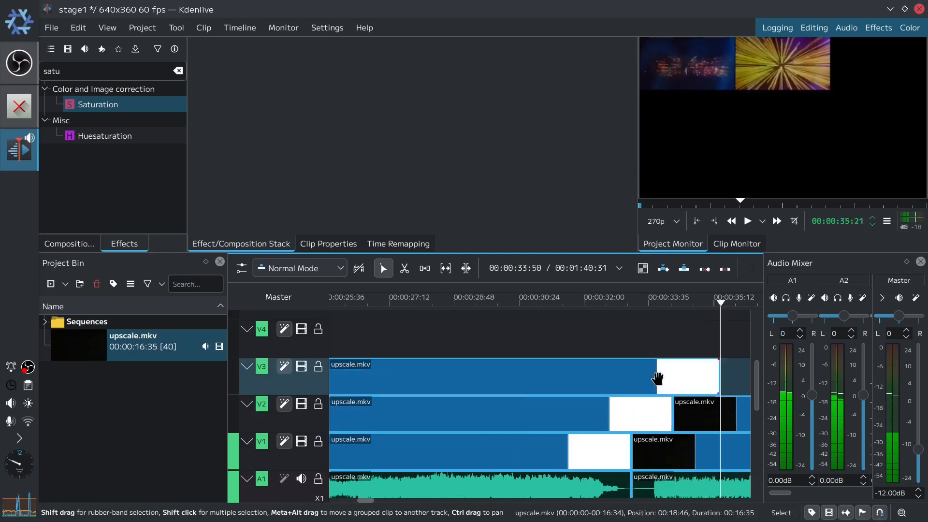
left_click_drag(641, 379, 582, 379)
key("ctrl+v")
left_click_drag(653, 377, 588, 378)
key("ctrl+v")
key("ctrl+v")
key("ctrl+v")
- Paste repeated copies of track V4's clip end to end up to about 00:01:42
left_click_drag(722, 305, 340, 329)
left_click(419, 343)
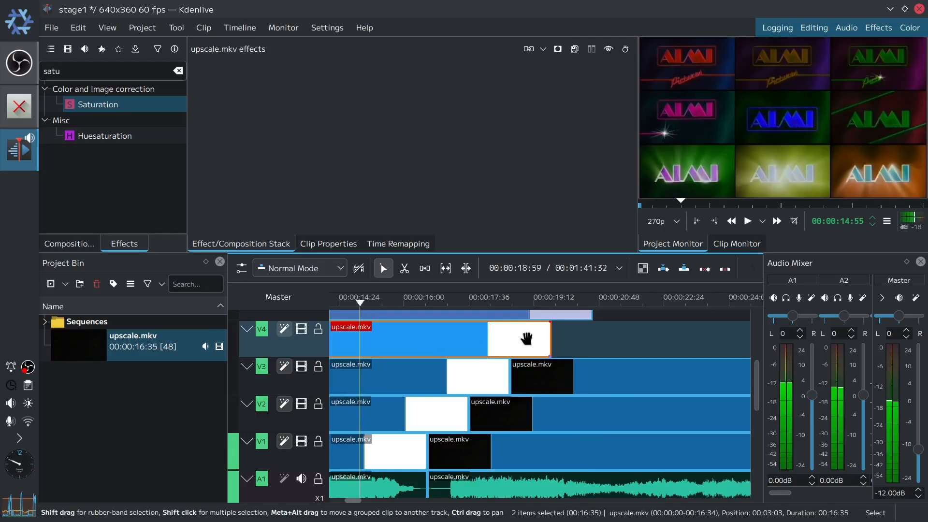
left_click(553, 350)
key("ctrl+v")
left_click_drag(583, 349, 542, 346)
key("ctrl+v")
left_click_drag(600, 347, 535, 344)
key("ctrl+v")
key("ctrl+v")
left_click_drag(592, 342, 530, 342)
key("ctrl+v")
left_click_drag(604, 346, 535, 348)
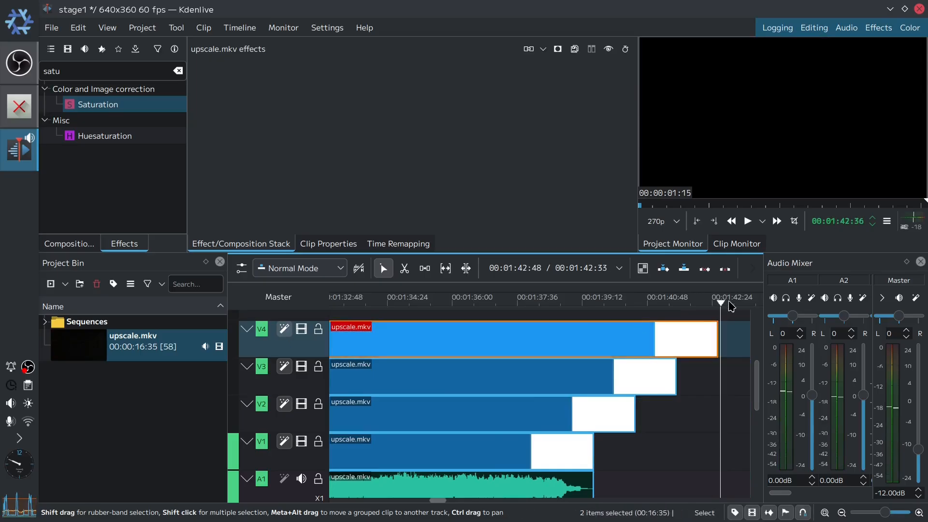
- Repeat track V5's Hue shift clip end to end up to about 00:01:43
left_click_drag(719, 307, 336, 315)
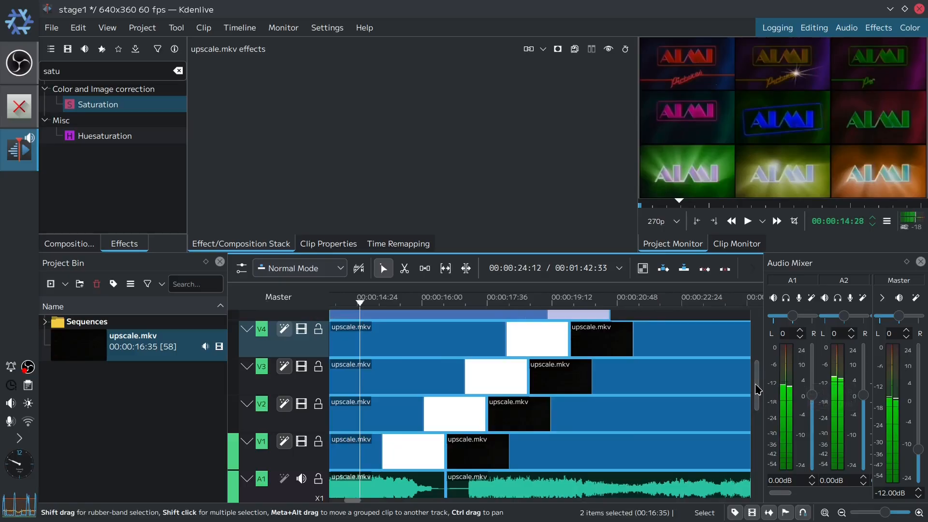
left_click_drag(758, 387, 759, 358)
left_click(408, 392)
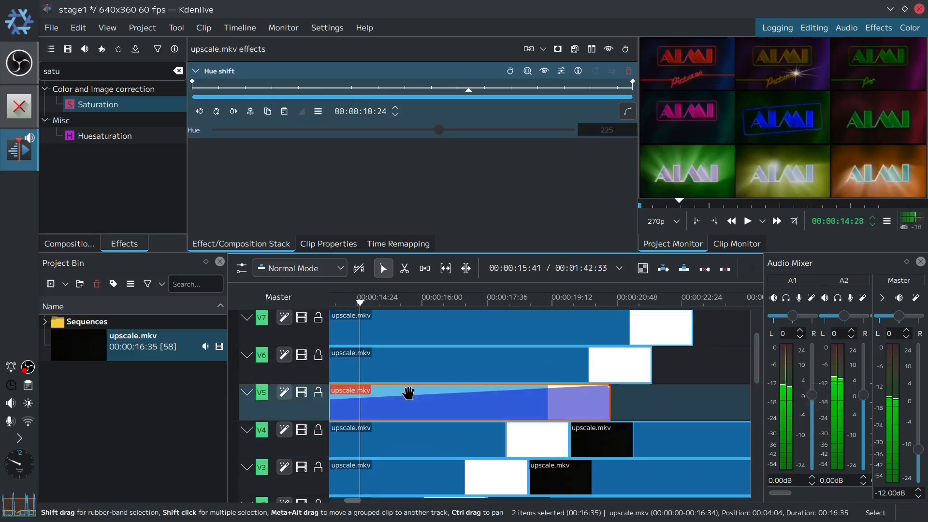
left_click_drag(409, 392, 601, 408)
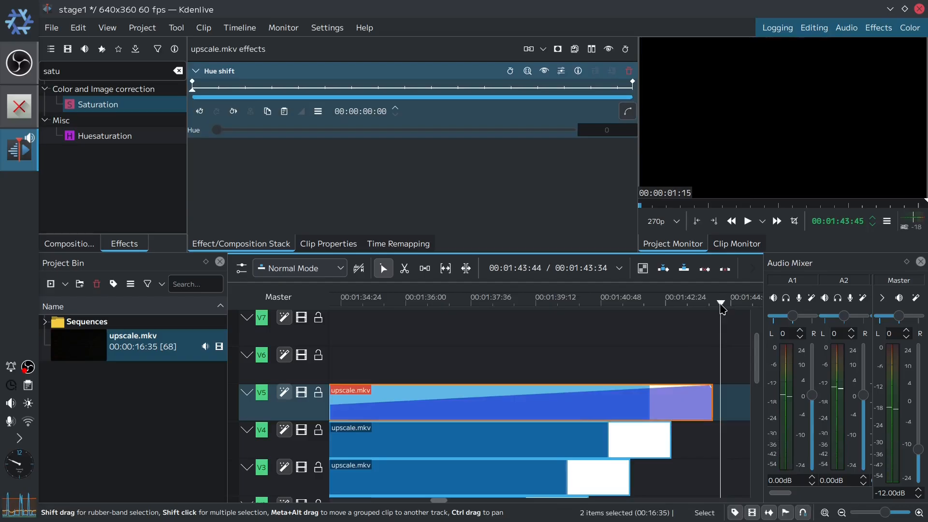
- Paste repeated copies of track V6's clip end to end up to about 00:01:44
left_click_drag(720, 309, 360, 349)
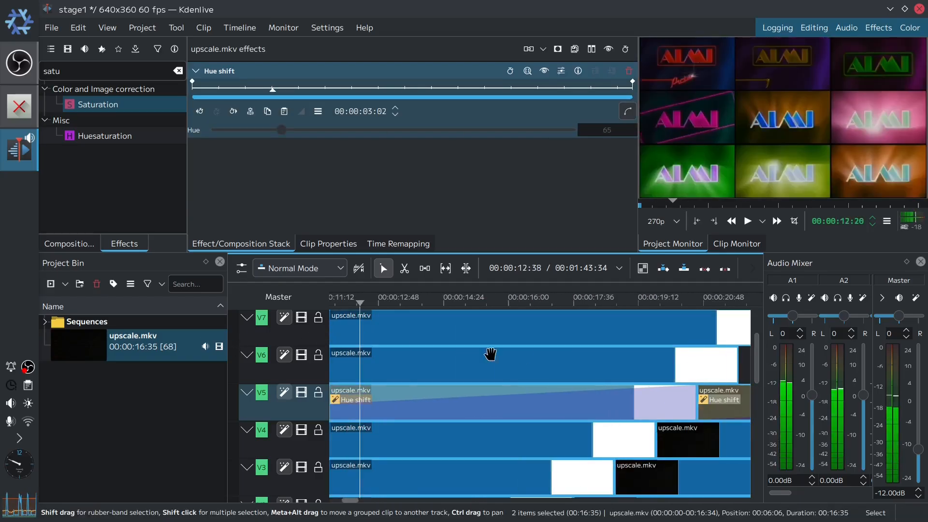
left_click(516, 370)
left_click(746, 372)
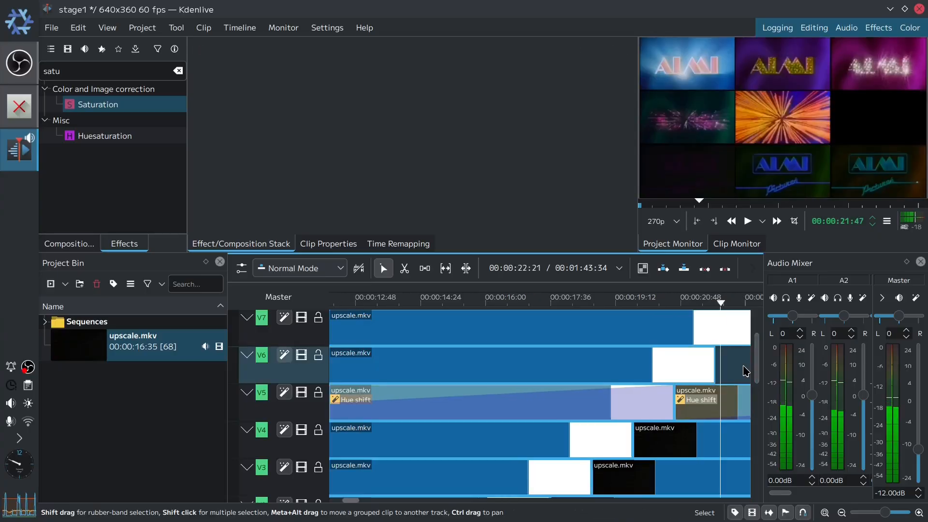
key("ctrl+v")
left_click(607, 367)
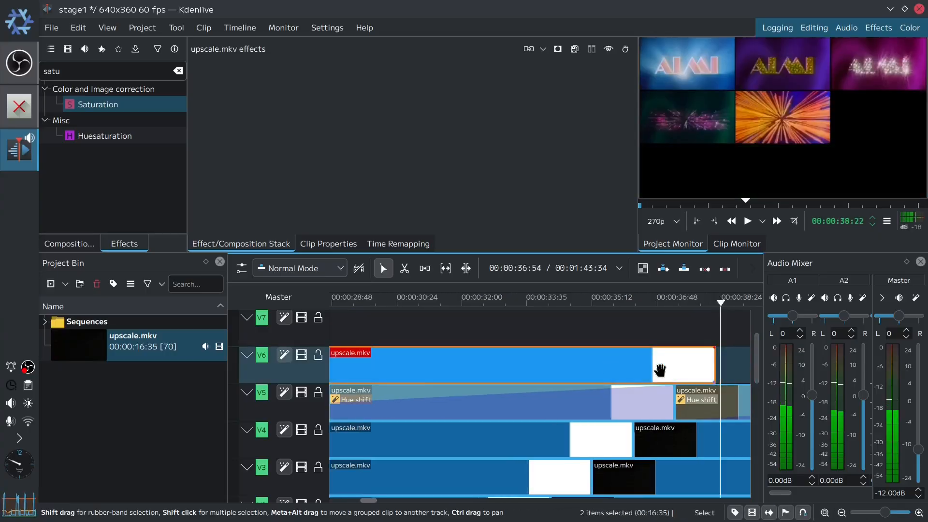
key("ctrl+v")
left_click(666, 366)
key("ctrl+v")
left_click(619, 361)
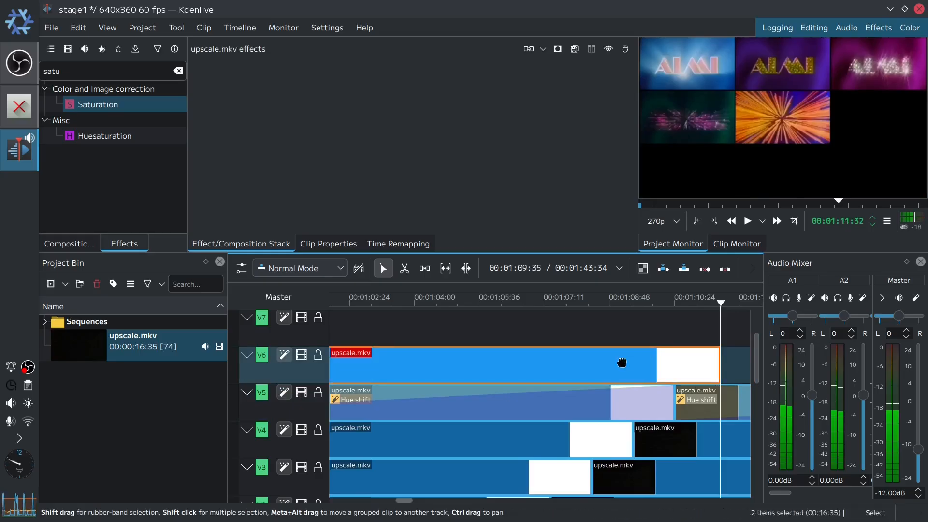
key("ctrl+v")
left_click_drag(643, 369, 590, 364)
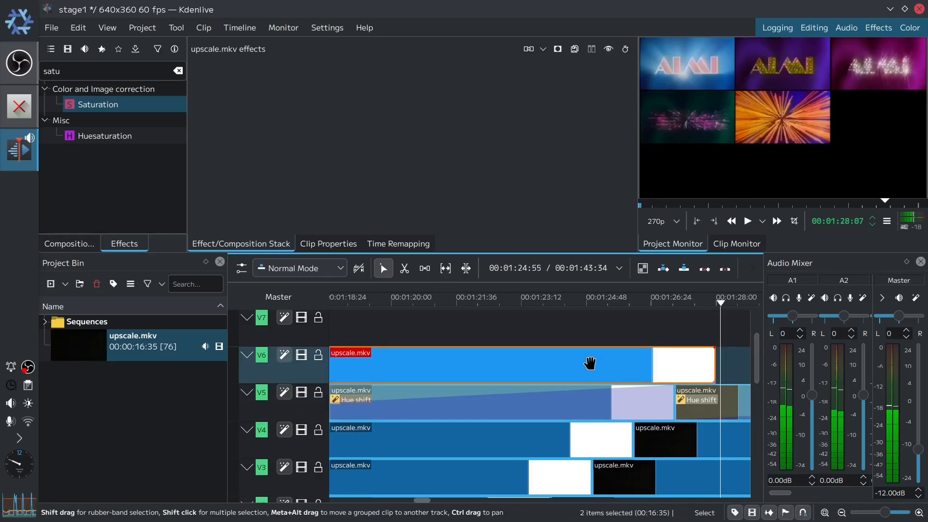
key("ctrl+v")
left_click_drag(646, 361, 642, 362)
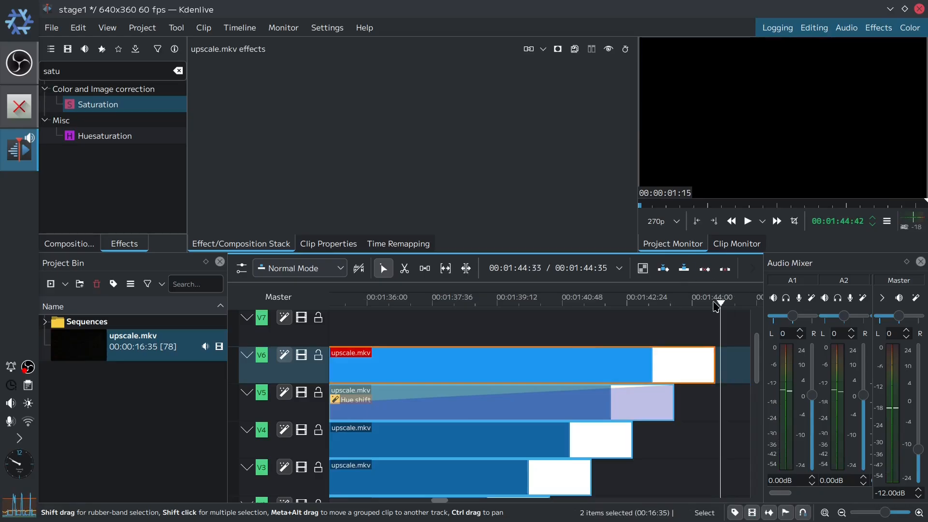
- Paste repeated copies of track V7's clip end to end up to about 00:01:45
left_click_drag(688, 310, 360, 322)
left_click(378, 329)
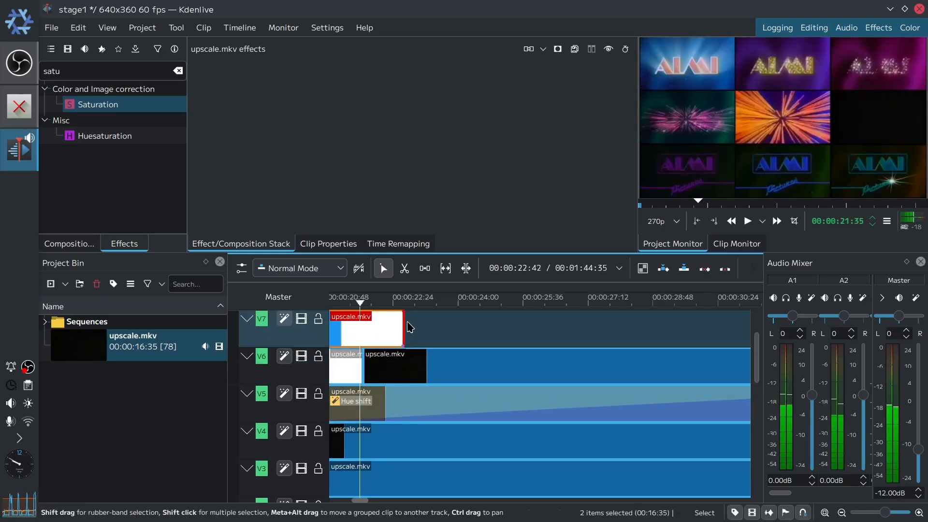
key("ctrl+v")
left_click_drag(522, 333, 600, 326)
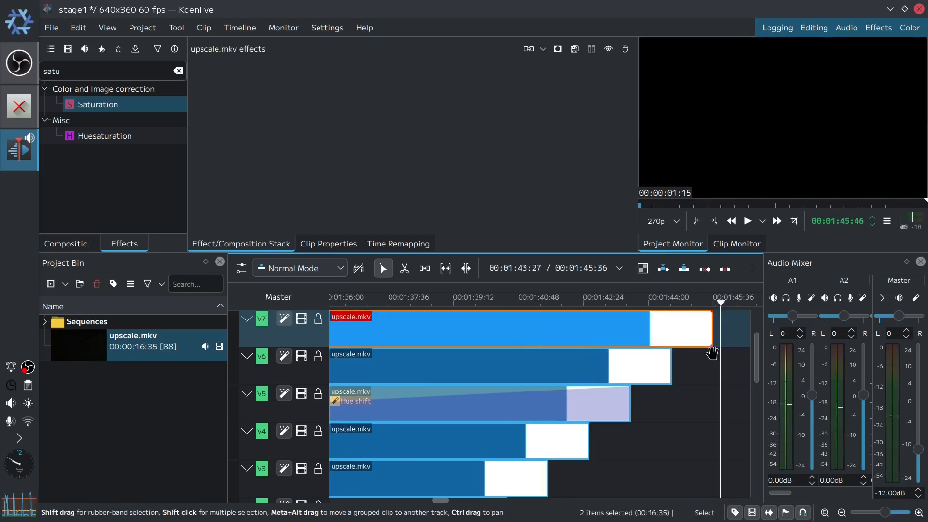
- Paste repeated copies of track V8's clip end to end up to about 00:01:46
left_click_drag(757, 363, 757, 339)
left_click_drag(718, 308, 624, 308)
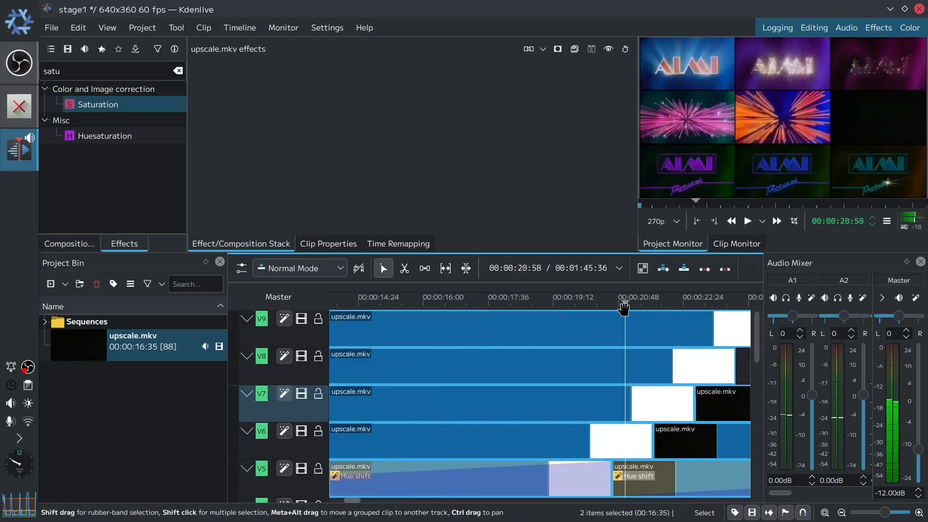
left_click(742, 361)
key("ctrl+v")
left_click_drag(645, 367, 547, 371)
key("ctrl+v")
key("ctrl+v")
key("ctrl+v")
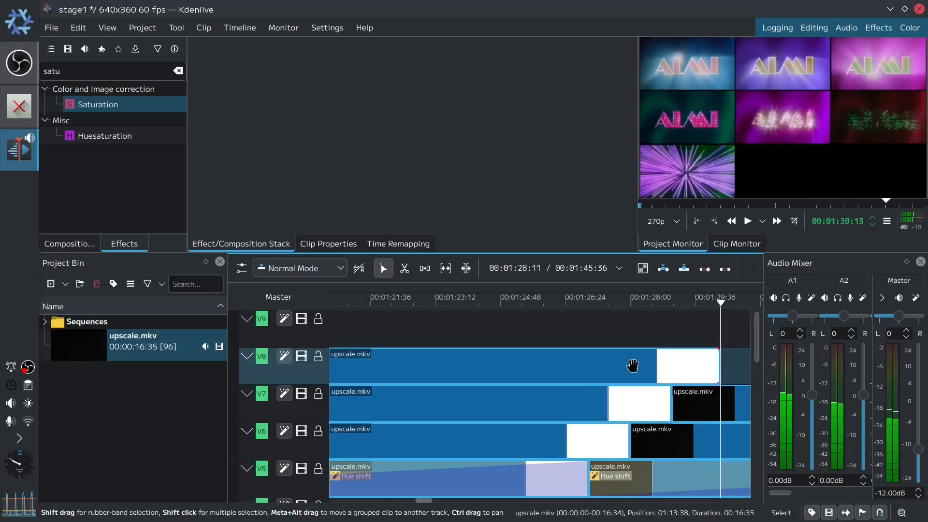
left_click_drag(633, 364, 570, 369)
key("ctrl+v")
left_click_drag(641, 366, 607, 344)
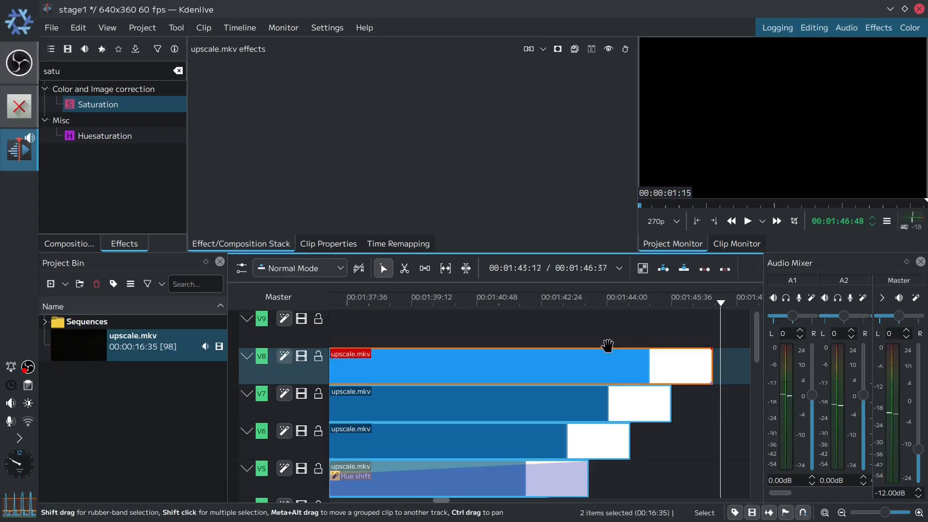
- Paste repeated copies of track V9's clip end to end up to about 00:01:47
left_click_drag(724, 309, 340, 312)
left_click(503, 327)
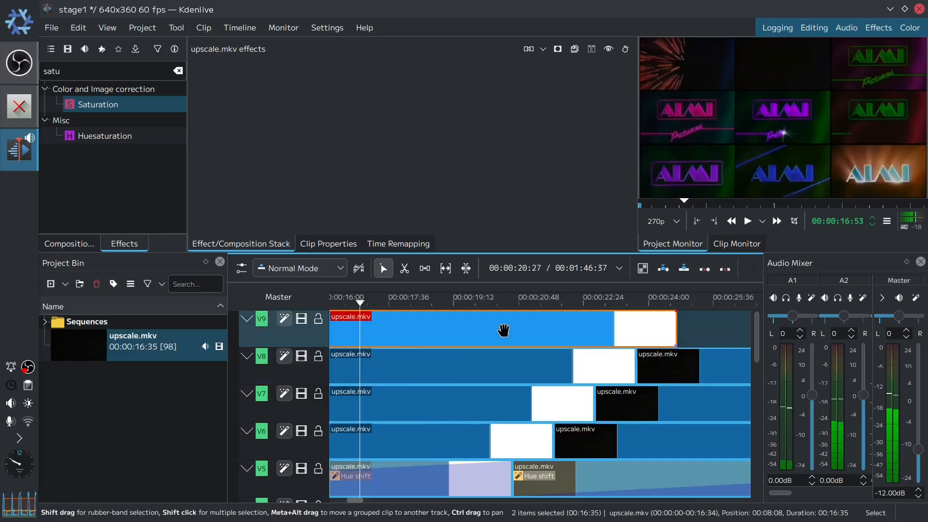
left_click(687, 331)
key("ctrl+v")
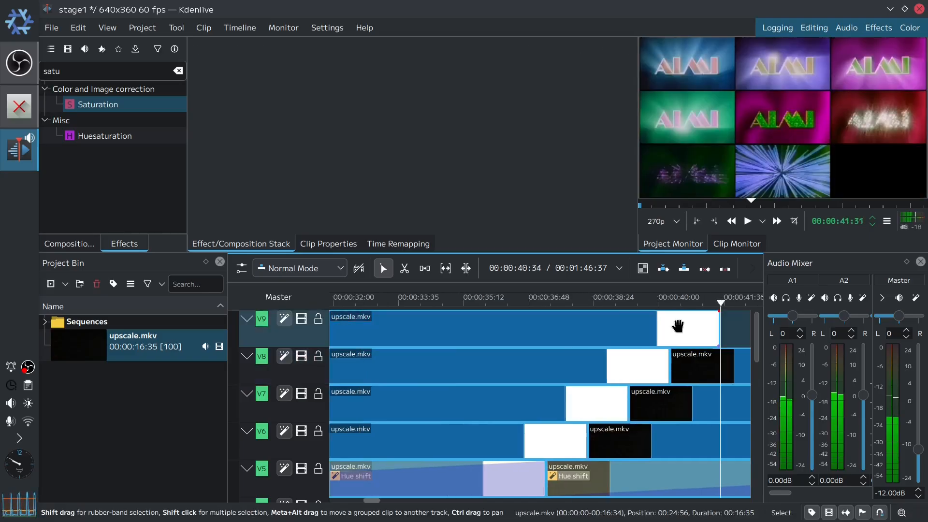
left_click_drag(676, 326, 530, 328)
key("ctrl+v")
key("ctrl+v")
key("ctrl+v")
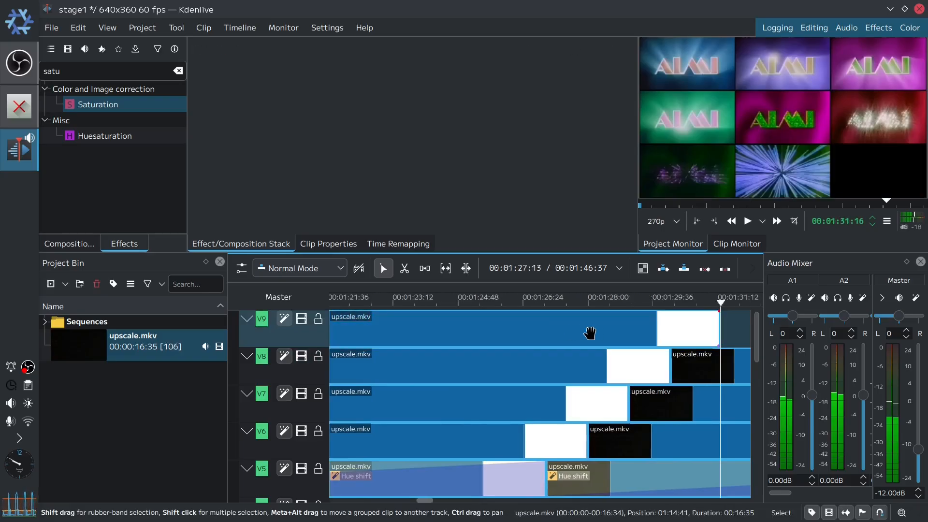
left_click_drag(590, 336, 494, 336)
key("ctrl+v")
left_click_drag(605, 337, 544, 337)
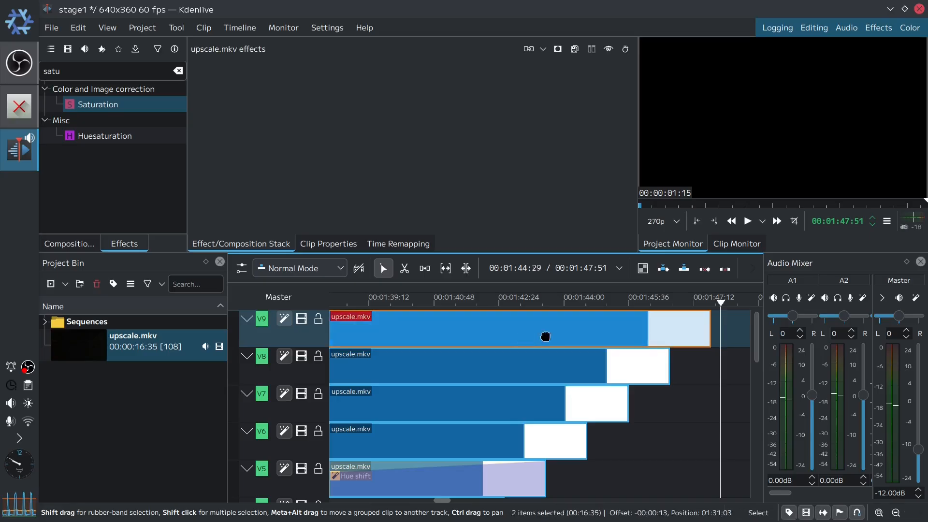
- Return the playhead to the project start and save the project
key("Home")
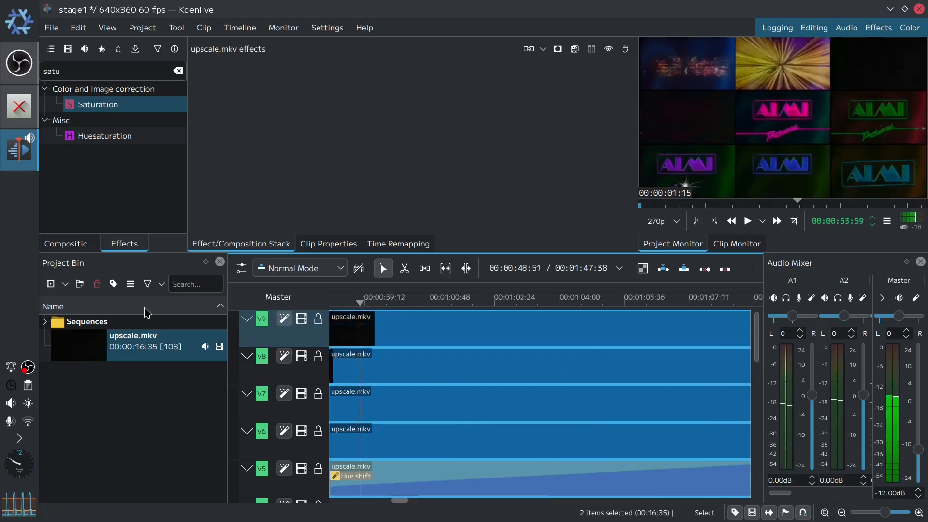
key("ctrl+s")
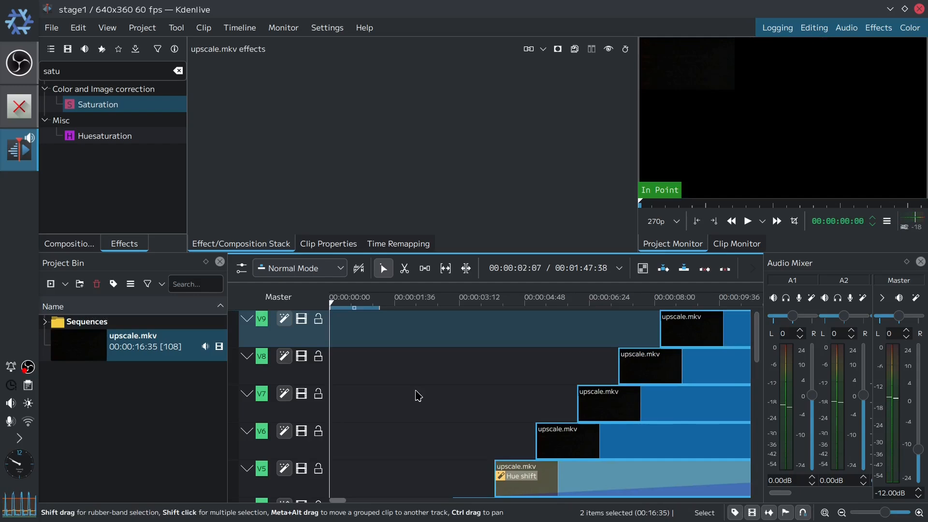
- Play the project to preview the looping video wall, then pause it
left_click(748, 225)
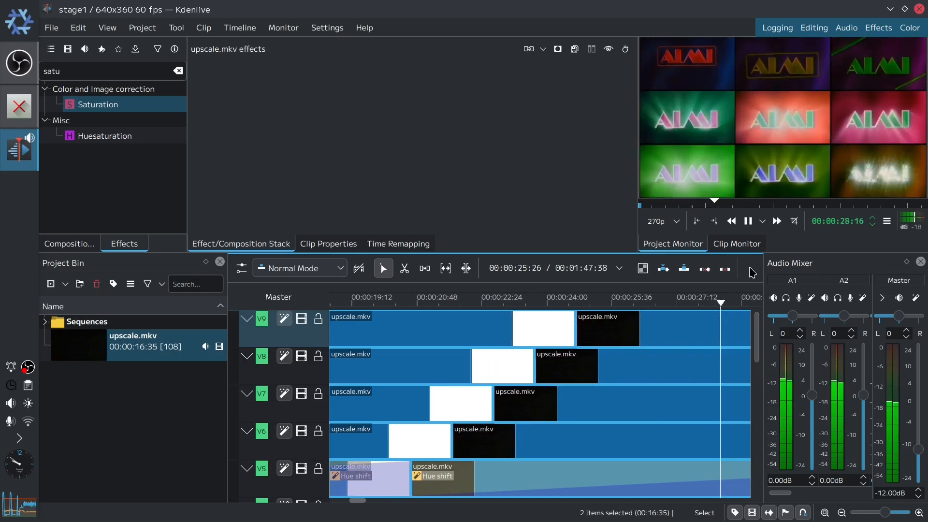
left_click(749, 223)
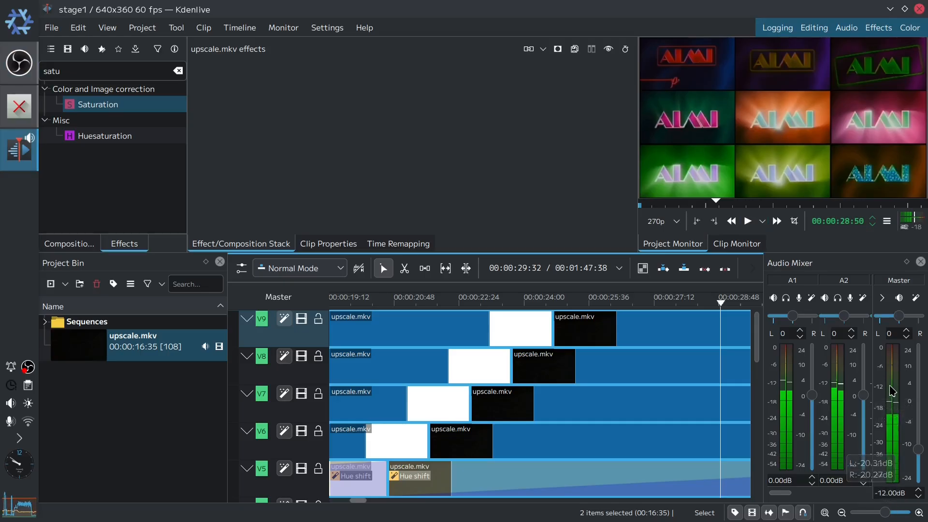
- Set the master audio volume to -8 dB
mouse_move(884, 397)
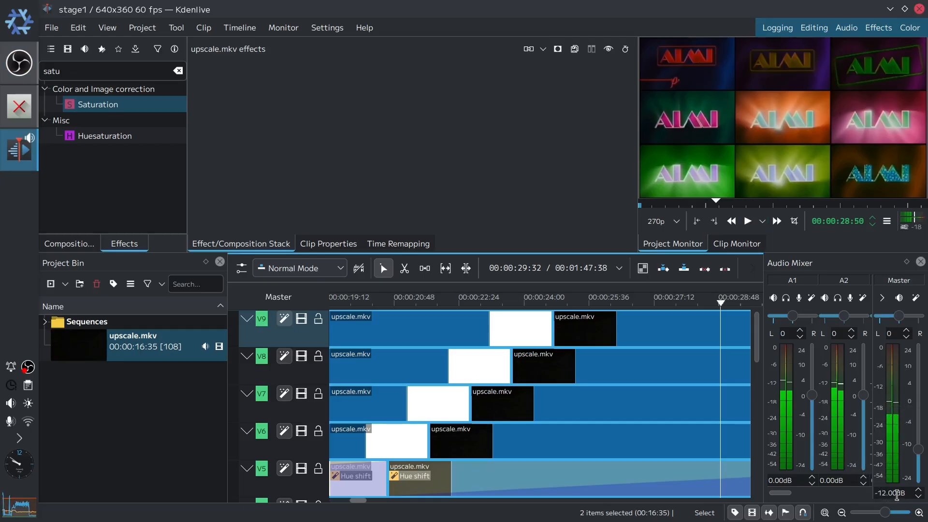
mouse_move(890, 352)
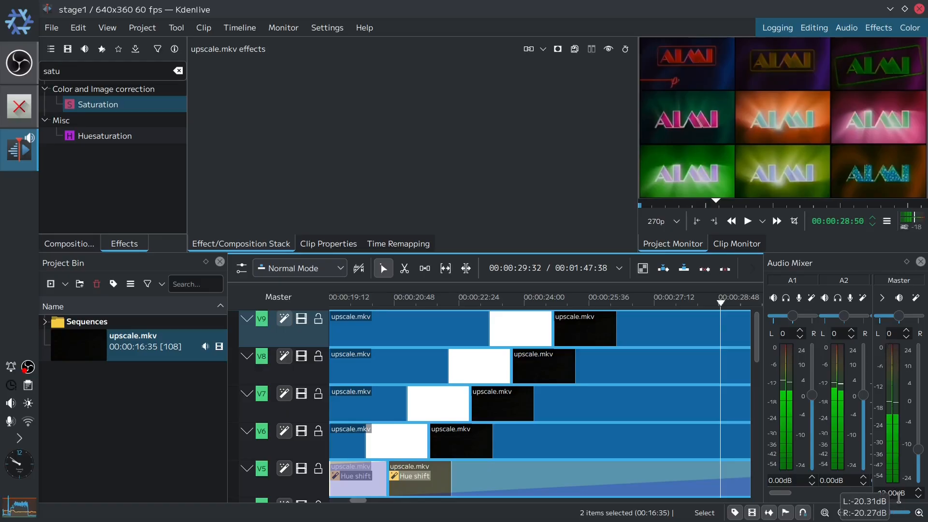
left_click_drag(908, 493, 882, 495)
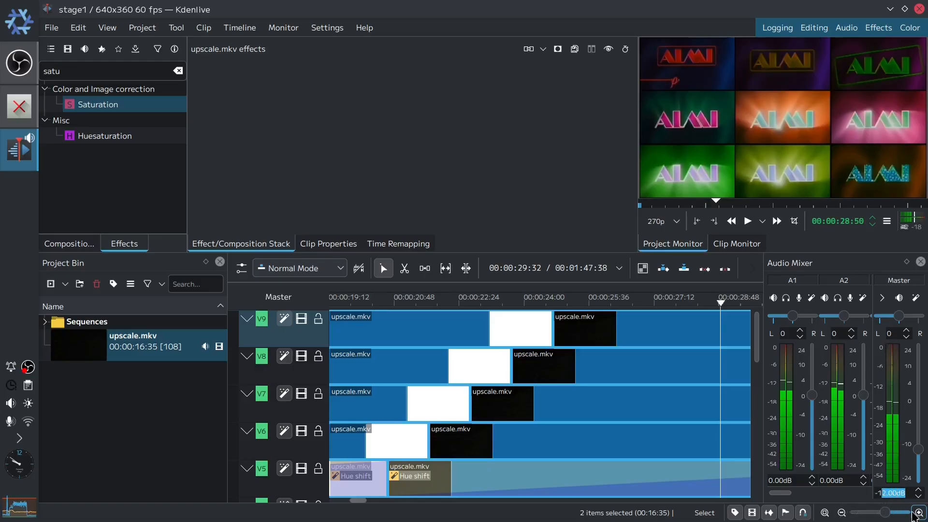
type("1")
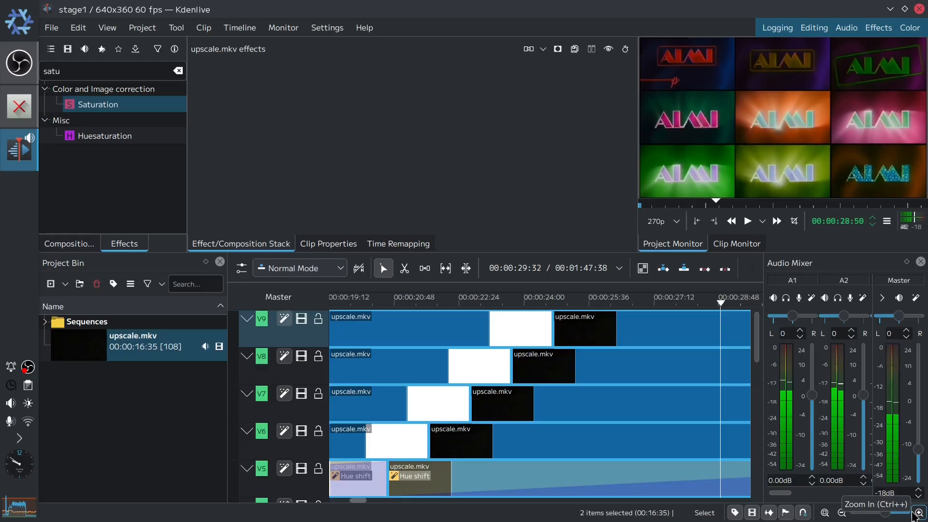
type("8")
key("Return")
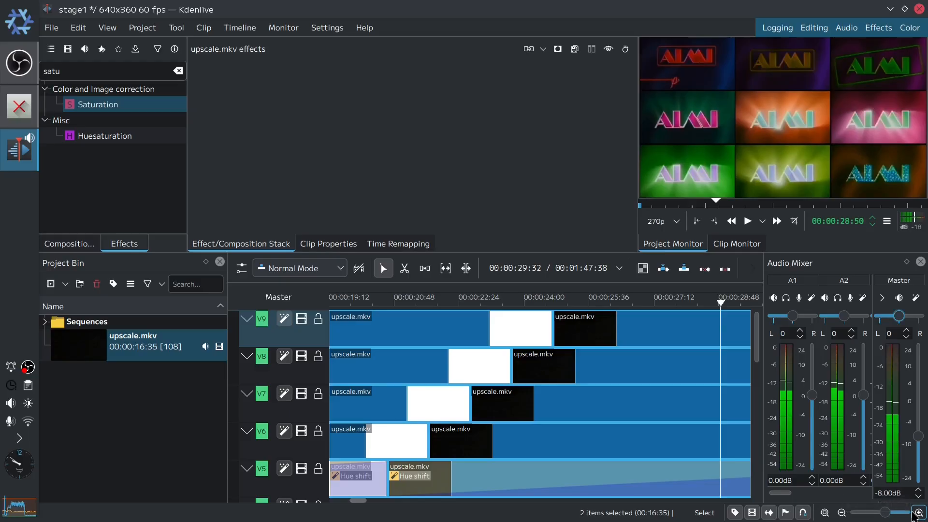
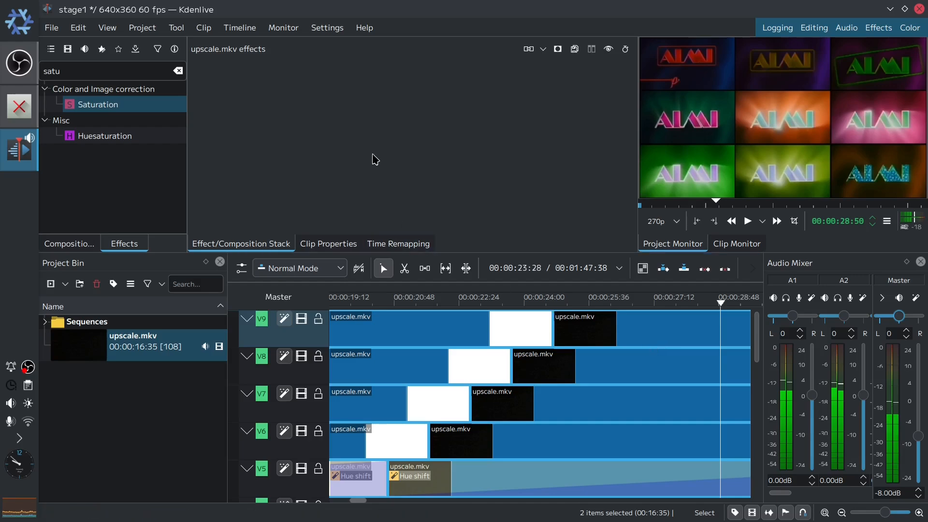
- Save the project and set the render output path to a new CO2ST-Tutorial subfolder of Videos
key("ctrl+s")
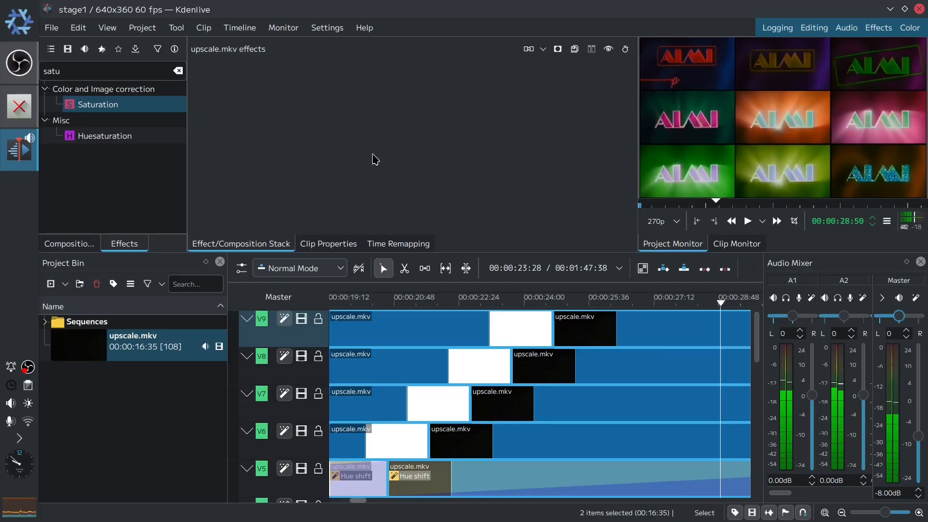
key("ctrl+Return")
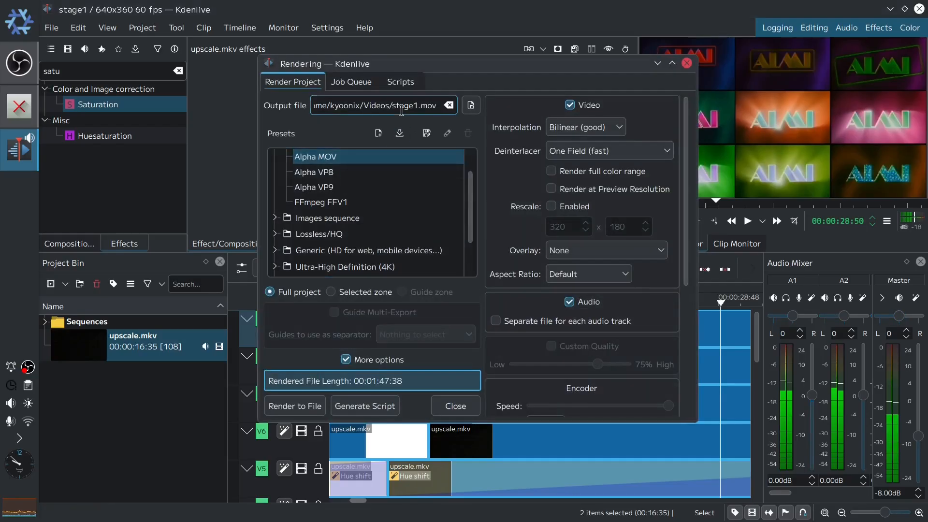
type("CO2")
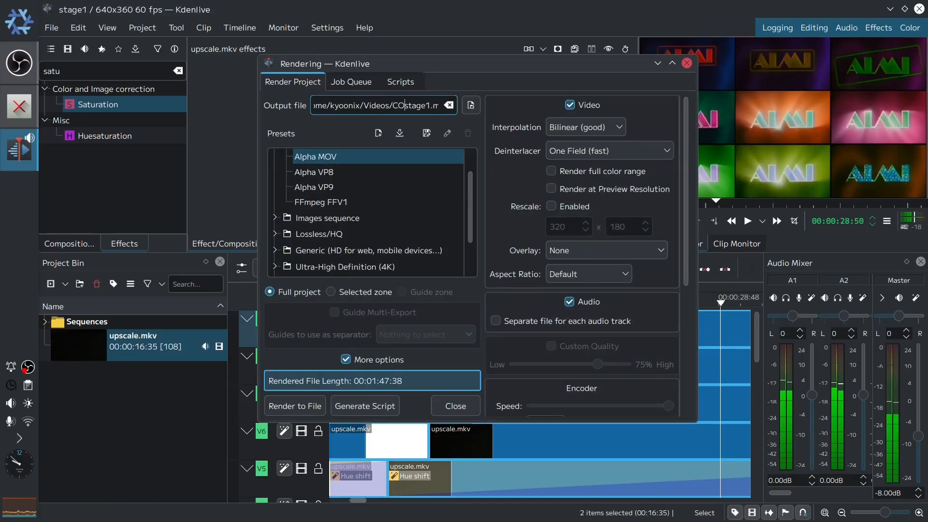
type("ST-Tutorial")
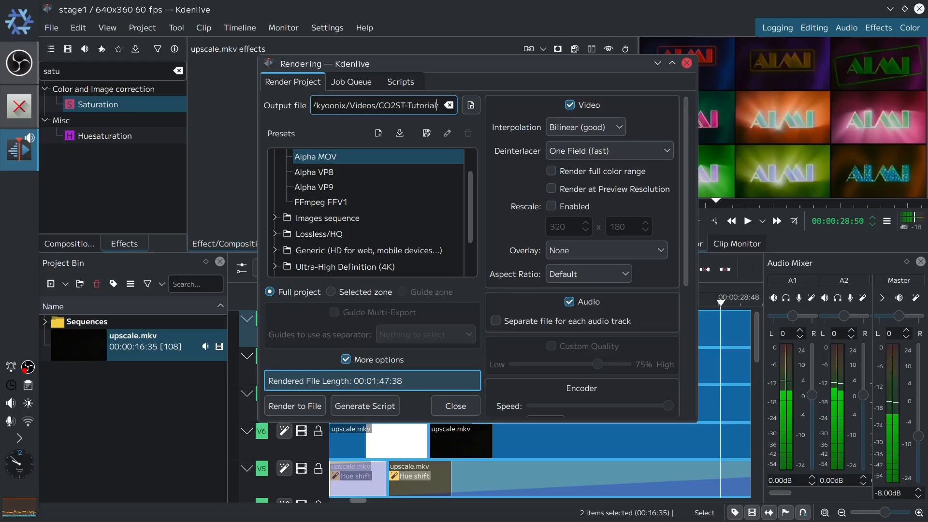
type("/")
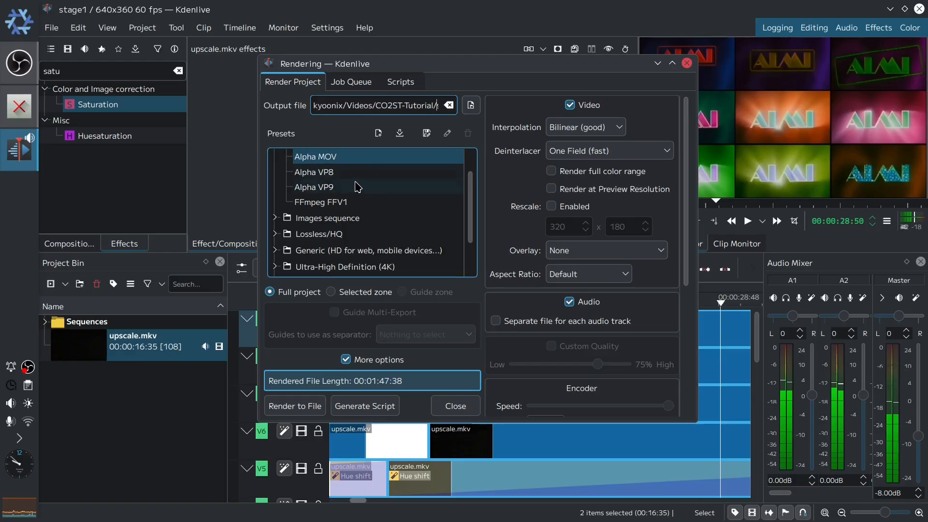
- Select the FFV1 (ffv1+flac) render preset from the Lossless/HQ group
left_click_drag(469, 204, 471, 182)
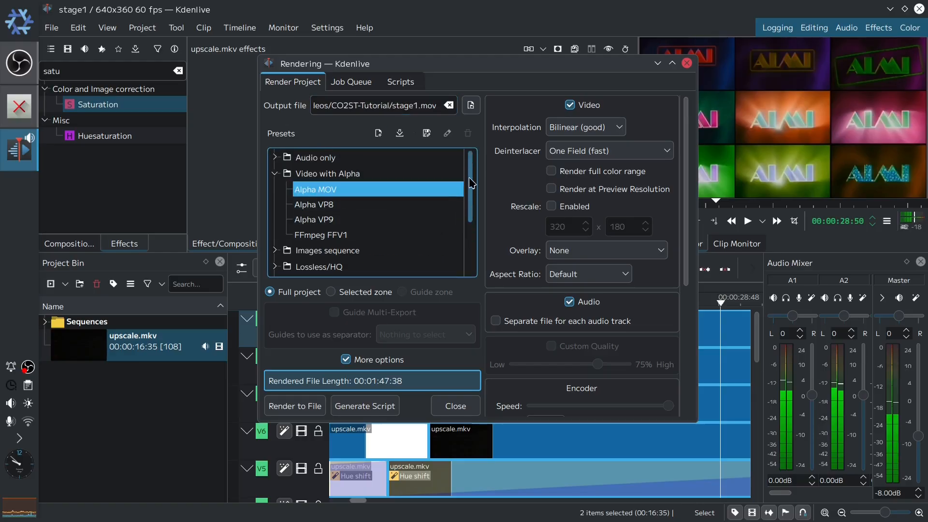
left_click(274, 266)
left_click_drag(471, 198, 469, 234)
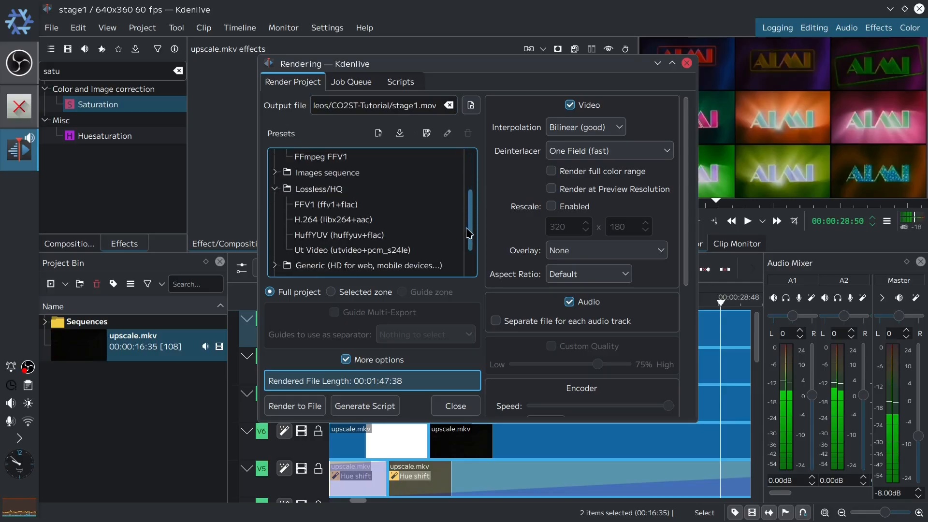
left_click(372, 205)
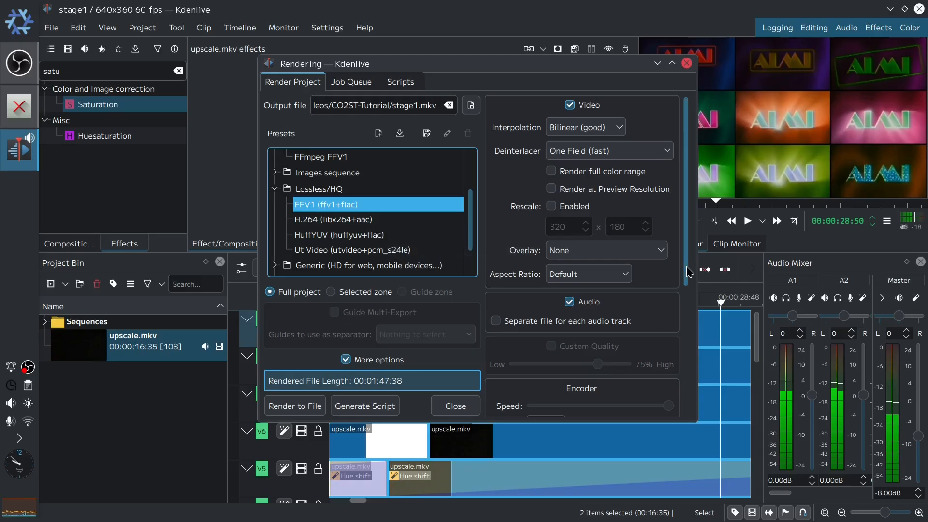
- Render the full project to file and close the rendering dialog
left_click_drag(688, 269, 687, 353)
left_click(559, 288)
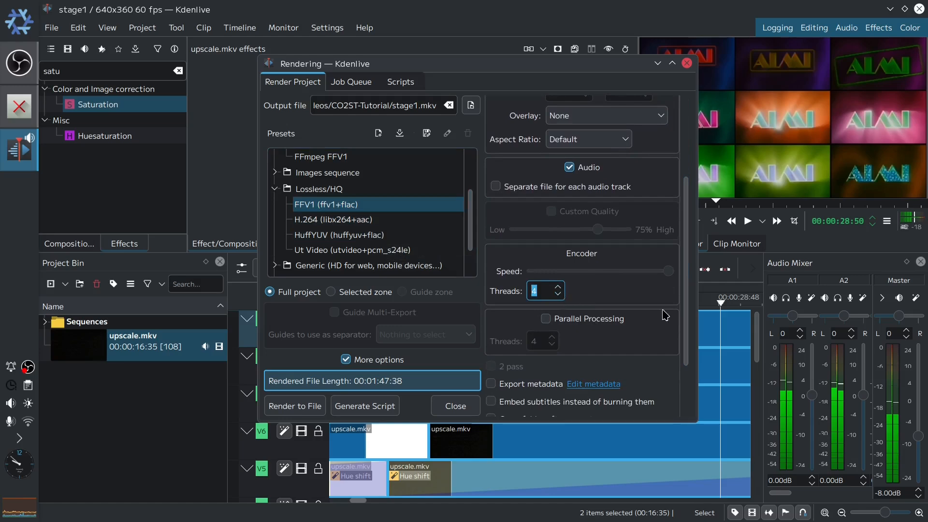
left_click_drag(688, 311, 688, 230)
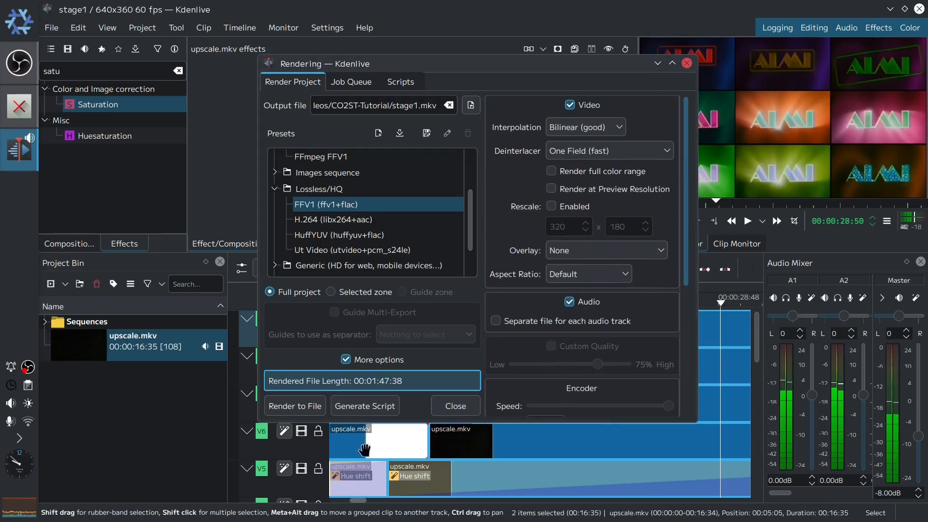
left_click(318, 415)
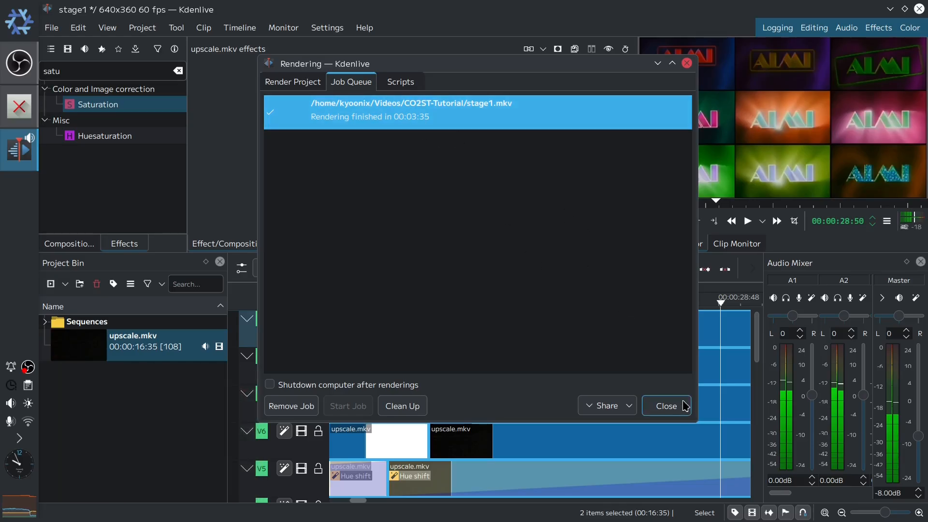
left_click(666, 406)
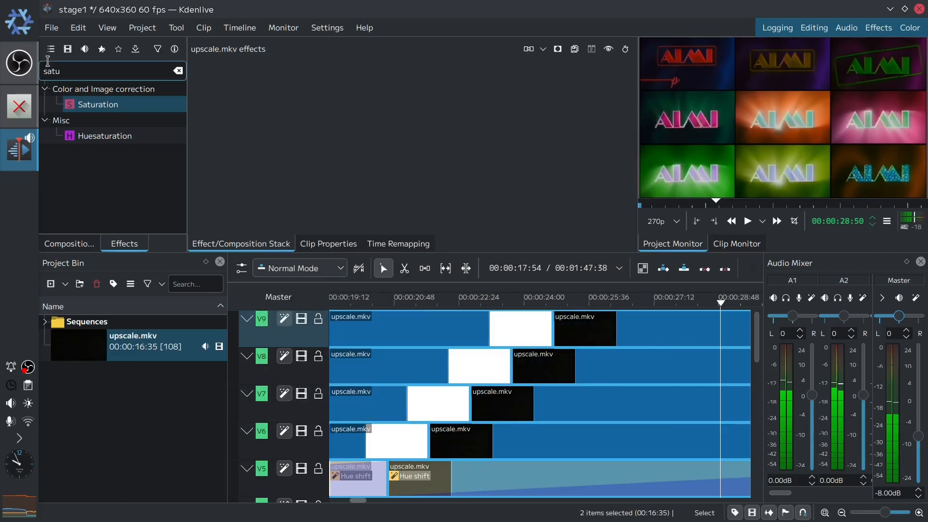
- Start a new project with the HD 720p 60 fps profile, saving changes to the current stage1 project
left_click(57, 31)
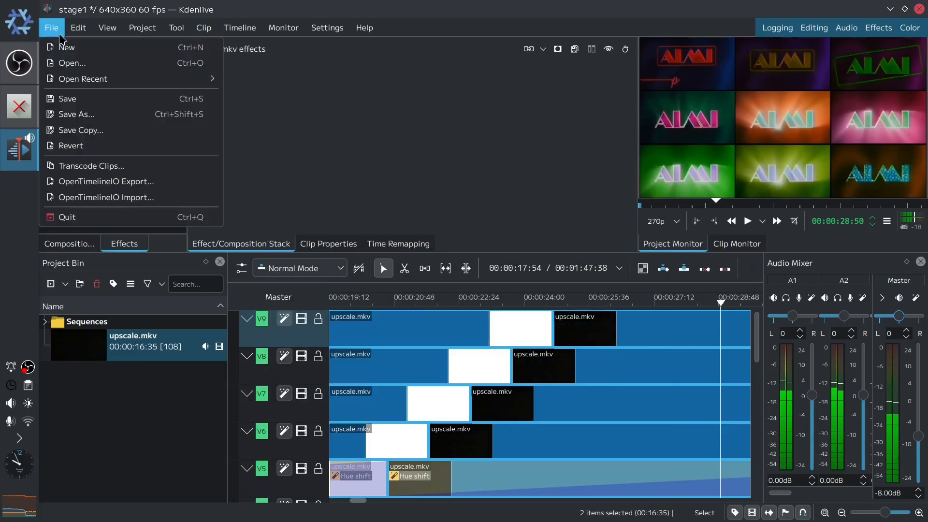
left_click(66, 47)
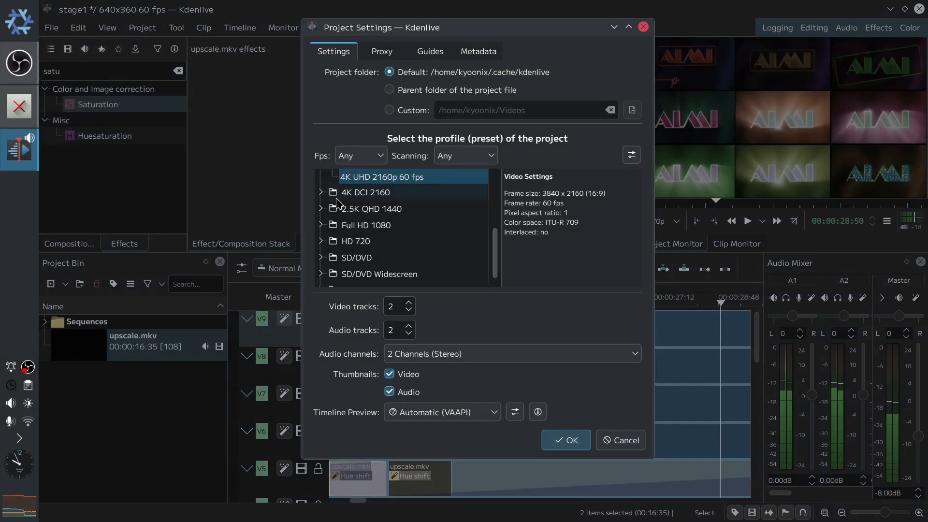
left_click(321, 243)
scroll(438, 247, "down", 1)
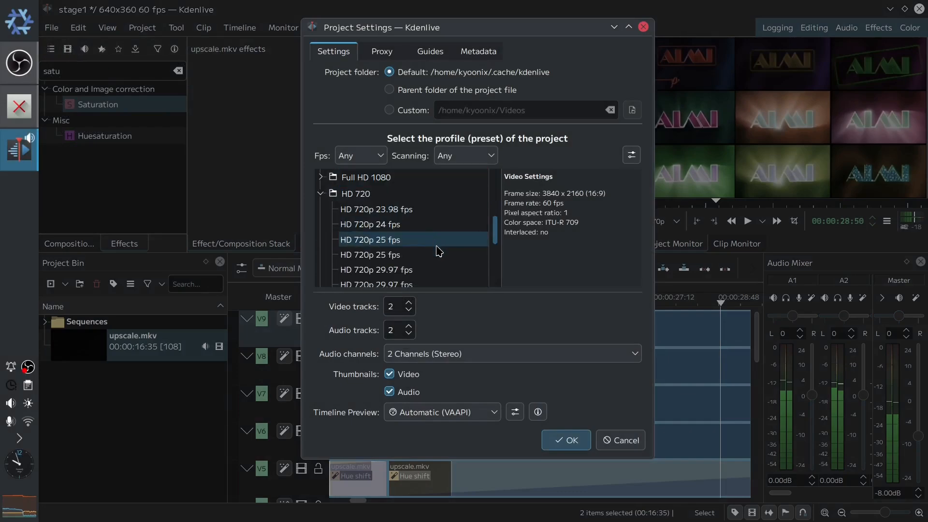
scroll(443, 247, "down", 3)
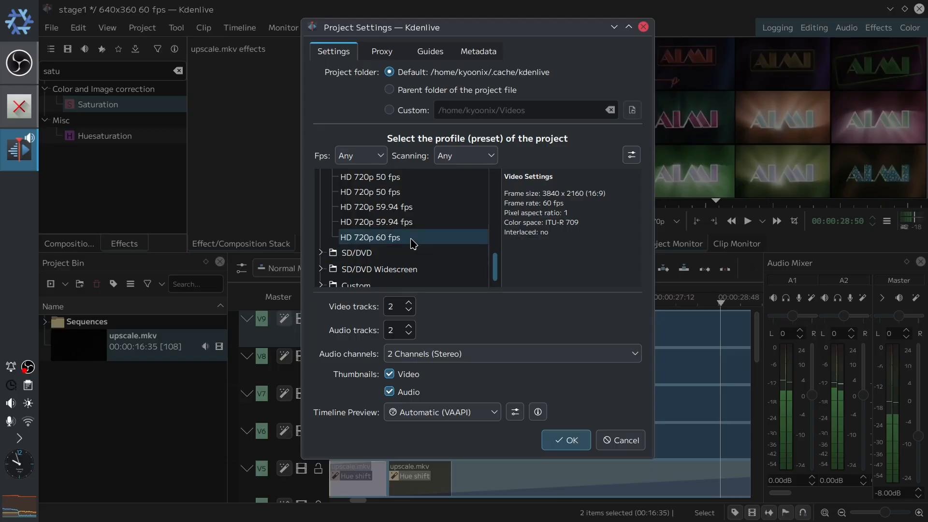
left_click(370, 240)
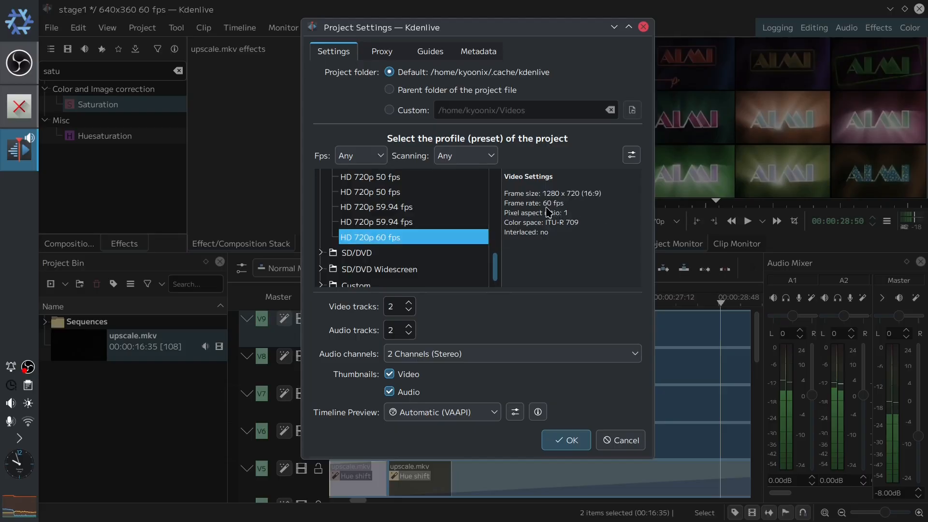
left_click(571, 442)
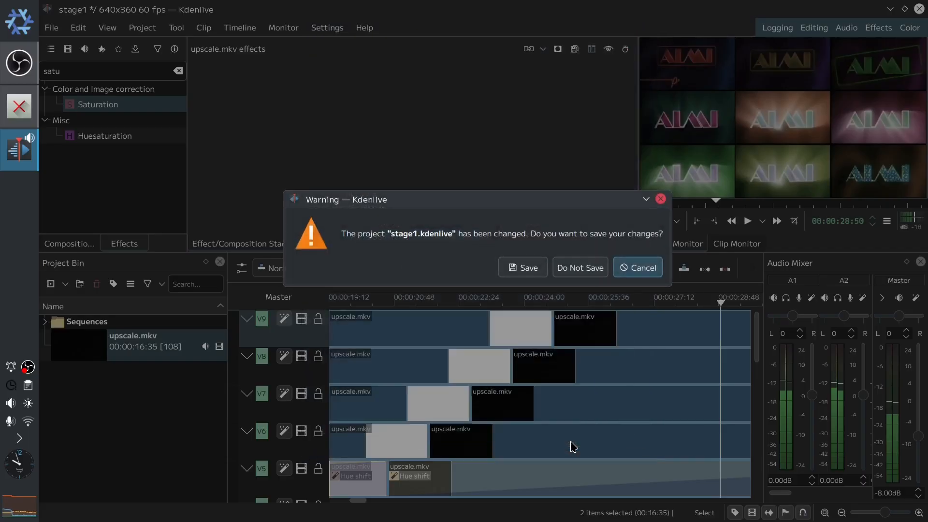
left_click(544, 269)
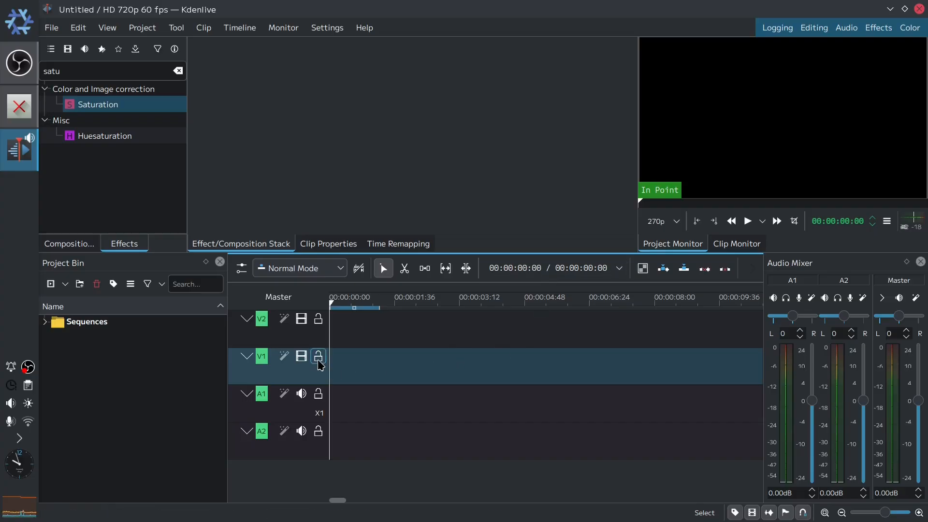
- Insert 7 video tracks above V1
right_click(292, 369)
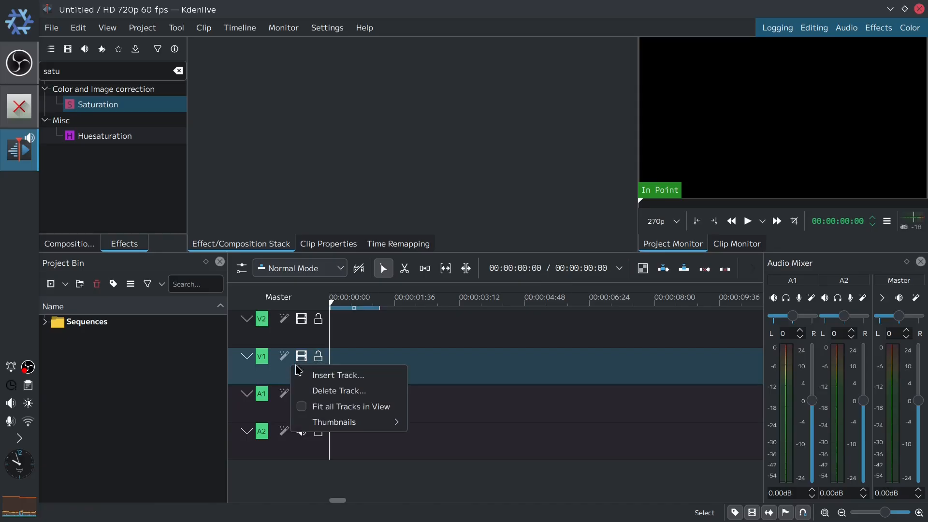
left_click(335, 375)
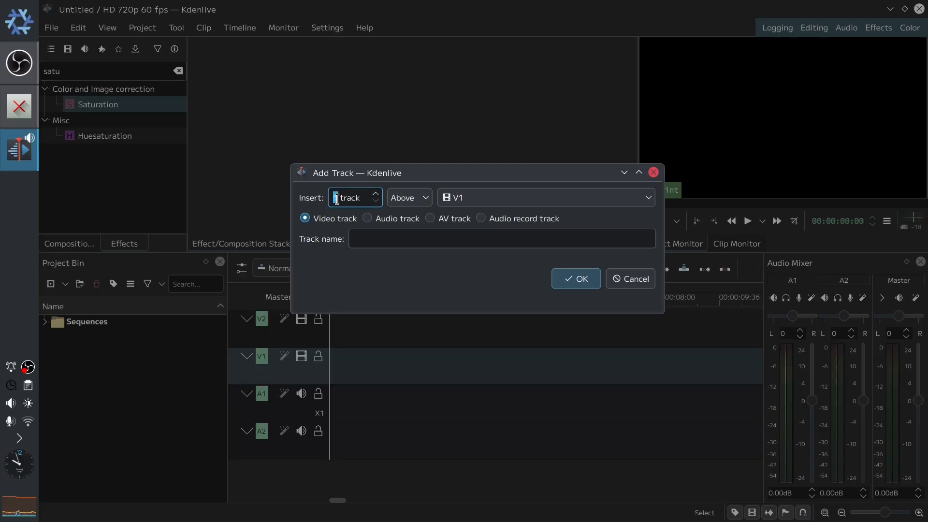
type("7")
left_click(565, 285)
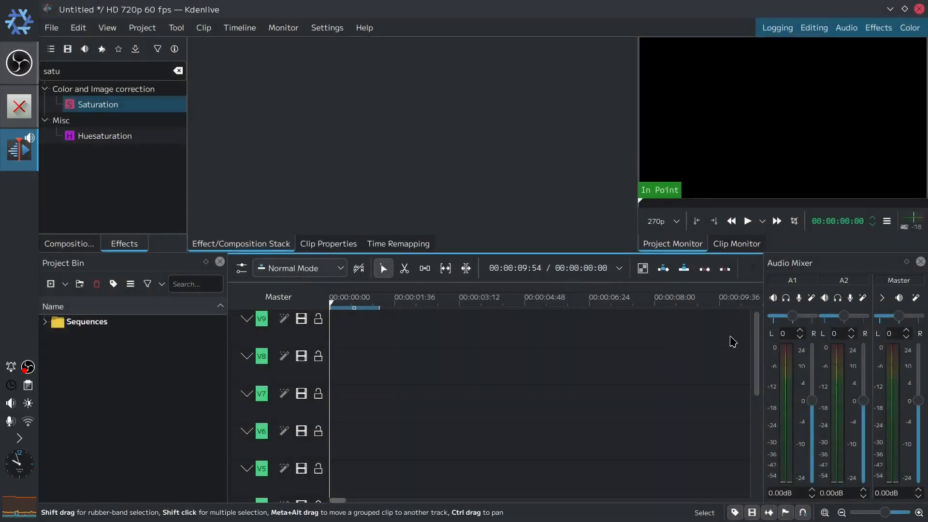
left_click_drag(756, 332, 756, 420)
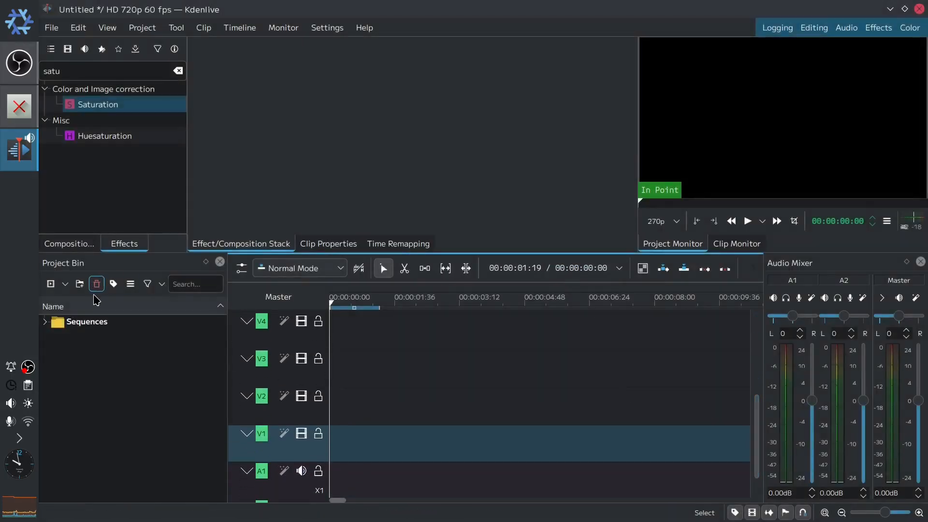
- Add stage1.mkv to the project bin and place it on tracks V1 and V2
left_click(51, 283)
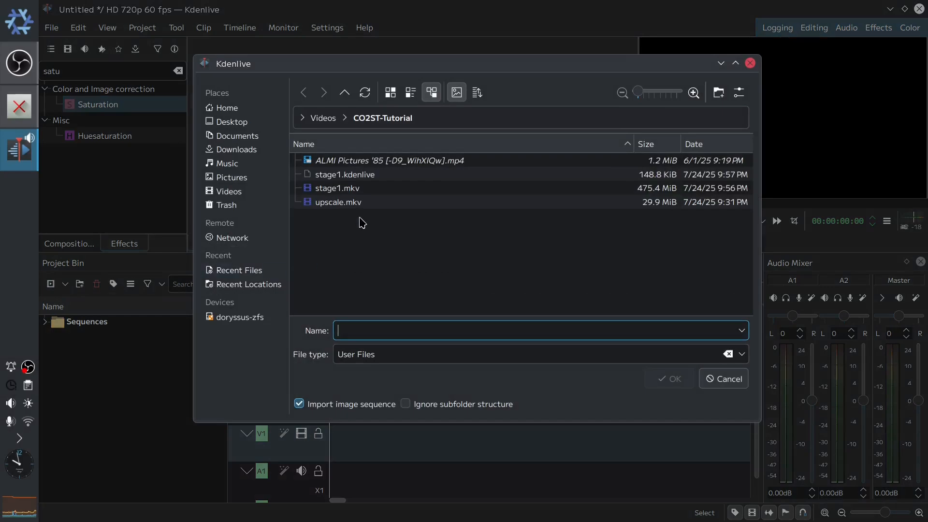
double_click(357, 188)
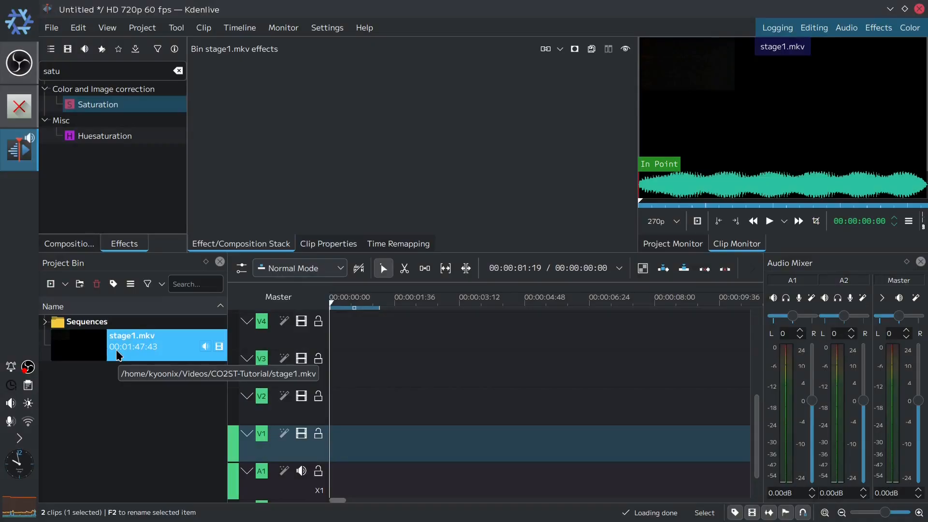
left_click_drag(118, 356, 382, 438)
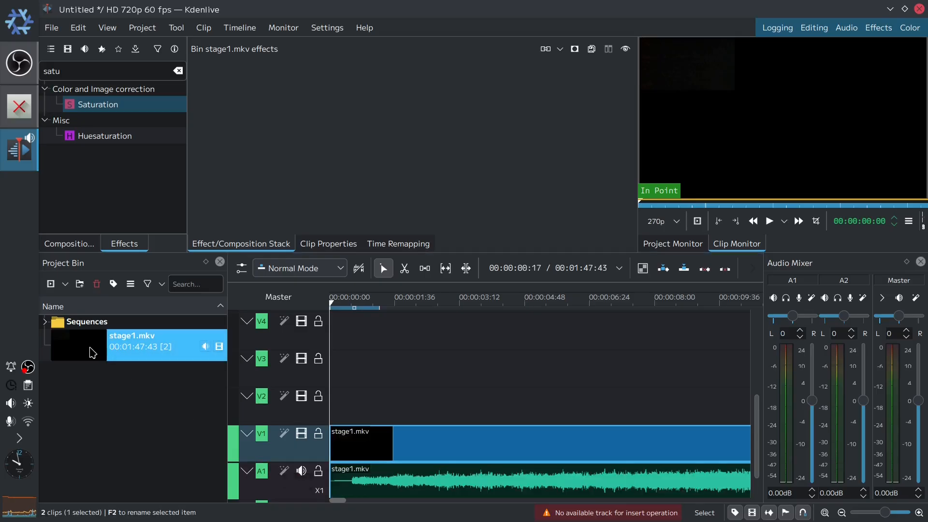
left_click_drag(92, 351, 352, 375)
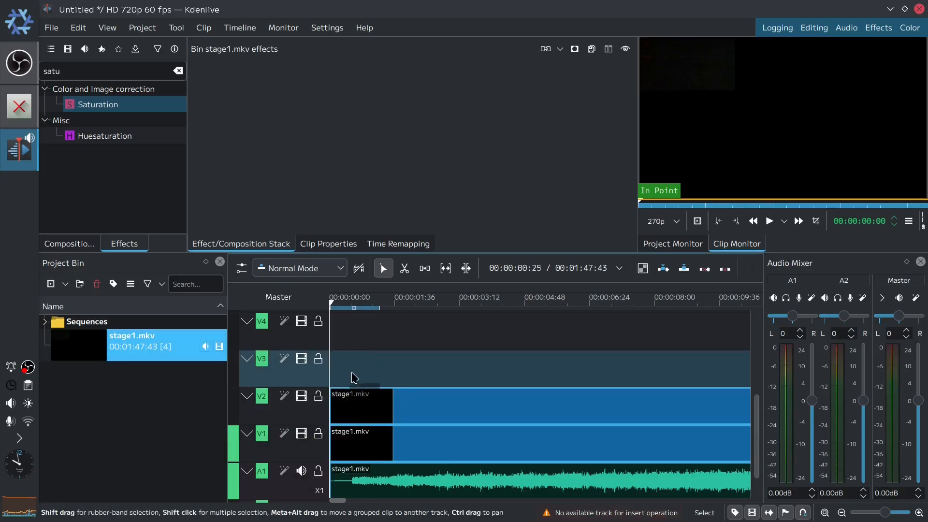
left_click_drag(754, 406, 756, 469)
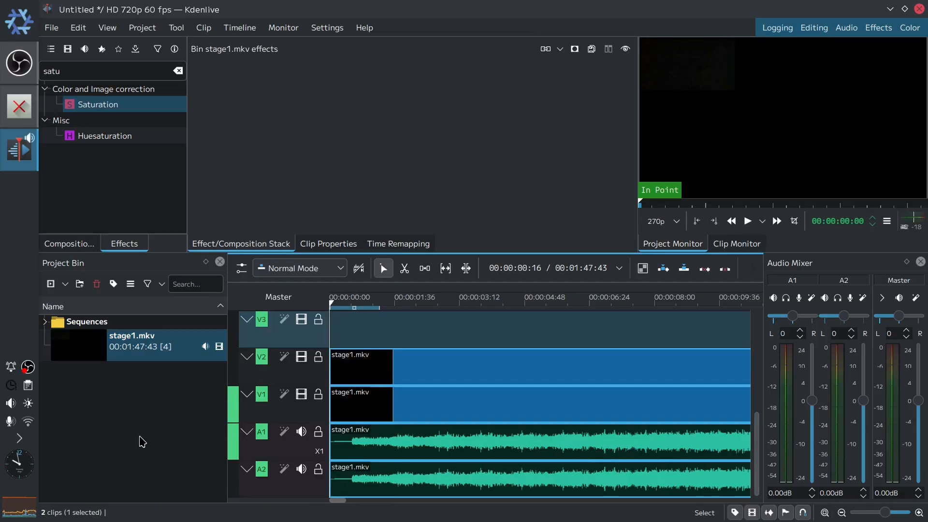
- Undo the clip placements, the clip import and the track insertion
key("ctrl+z")
key("ctrl+z")
key("ctrl+z")
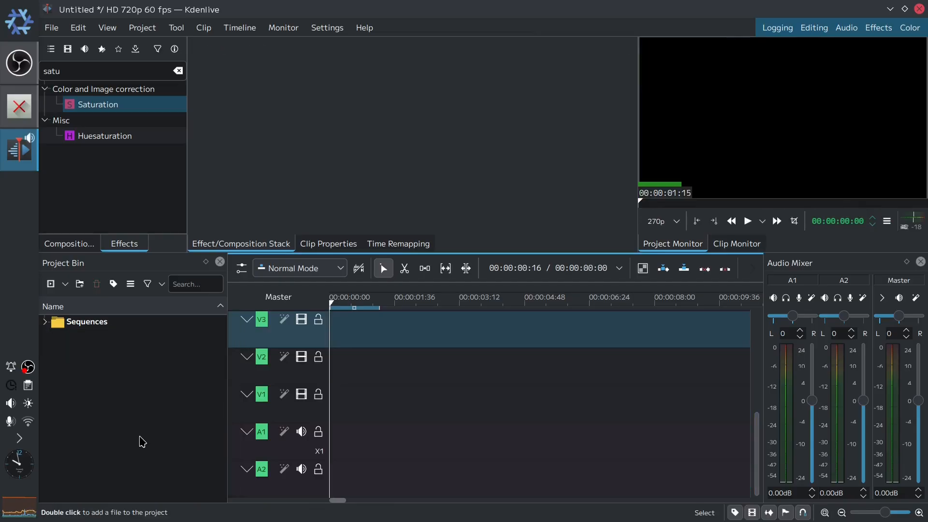
key("ctrl+z")
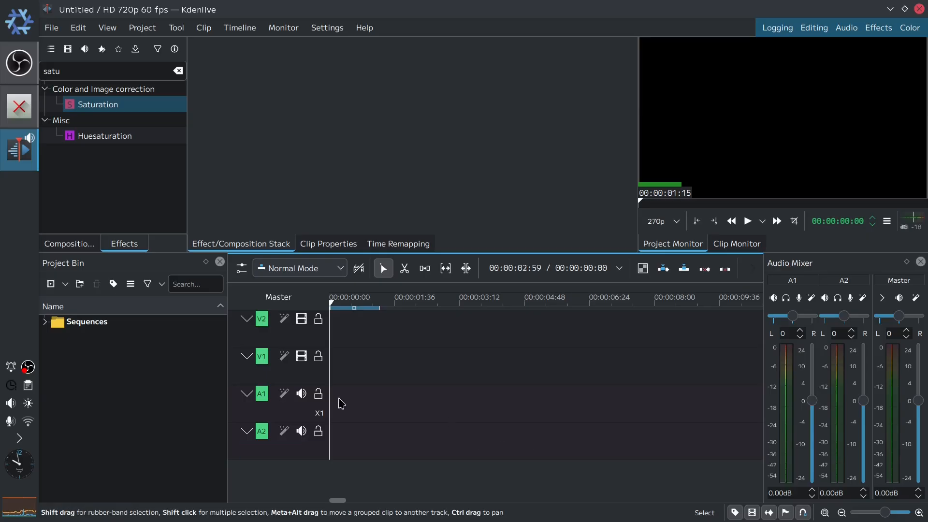
- Insert 7 AV tracks above V1
right_click(314, 367)
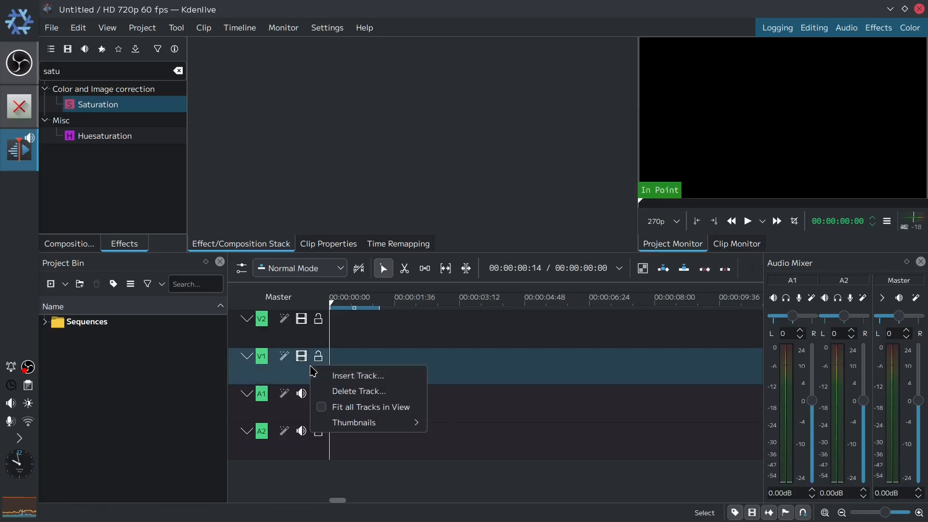
left_click(398, 379)
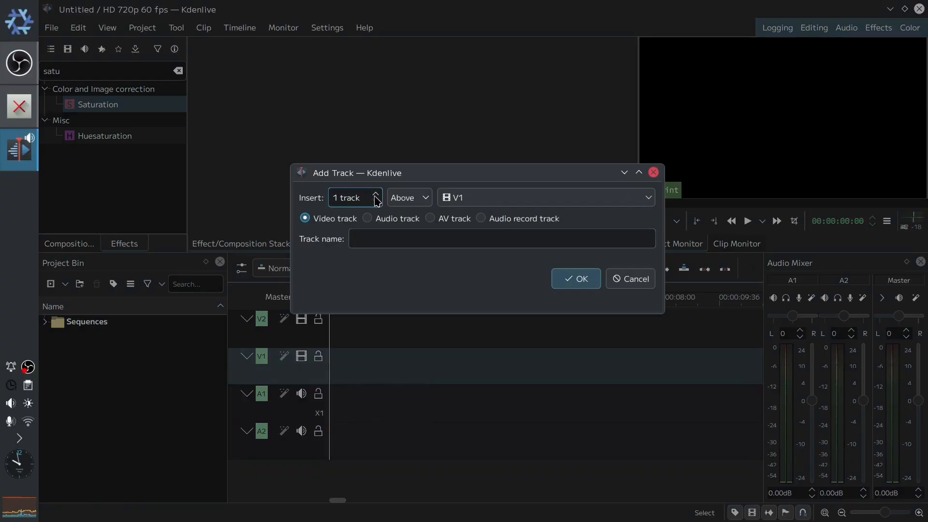
left_click_drag(339, 199, 325, 201)
type("7")
left_click(440, 224)
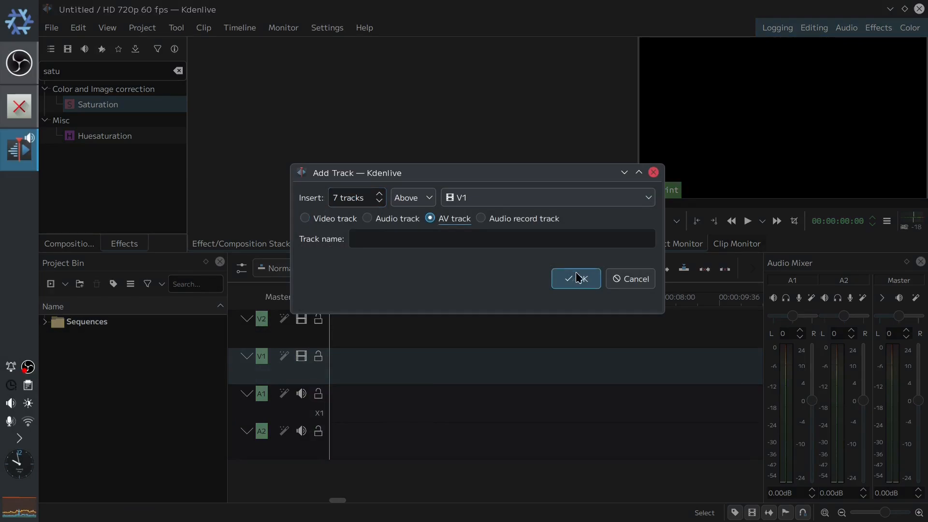
left_click(575, 278)
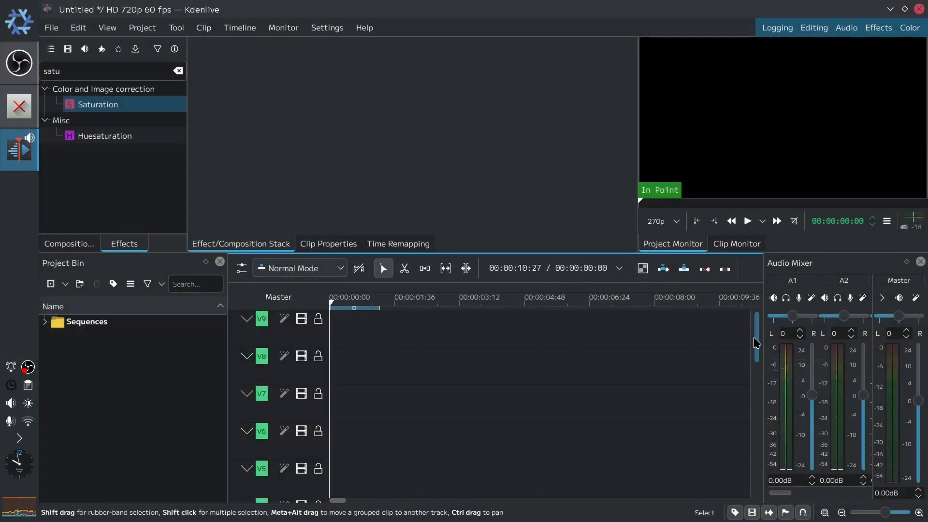
left_click_drag(756, 338, 759, 405)
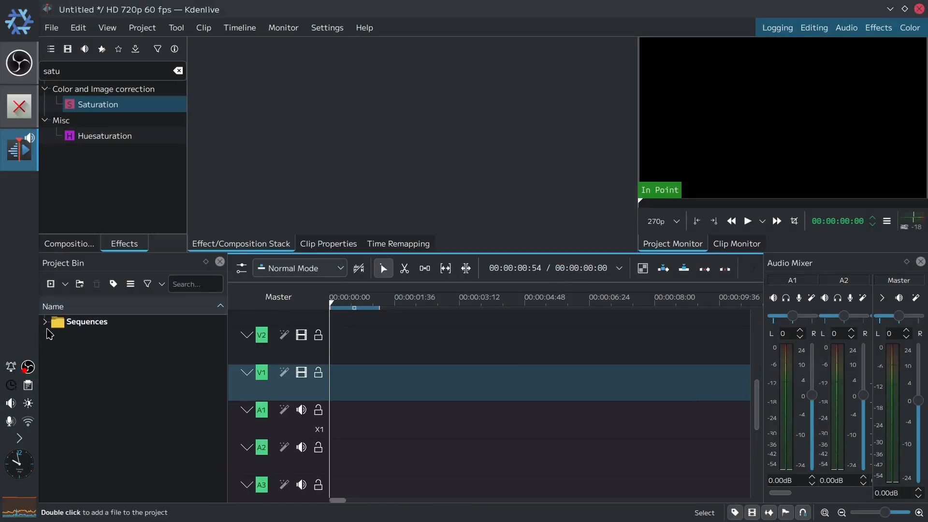
- Import stage1.mkv into the project bin and place it on video tracks V1 through V5
left_click(51, 284)
double_click(309, 186)
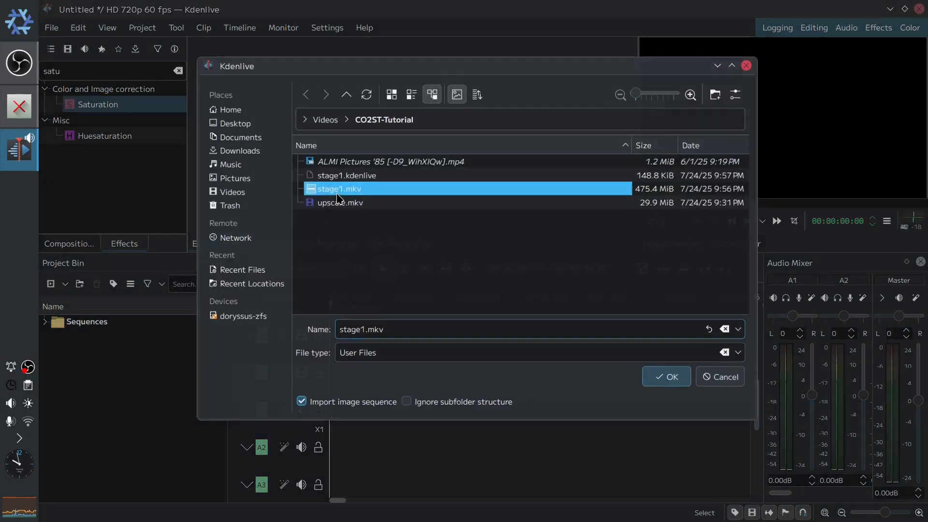
left_click_drag(236, 327, 364, 406)
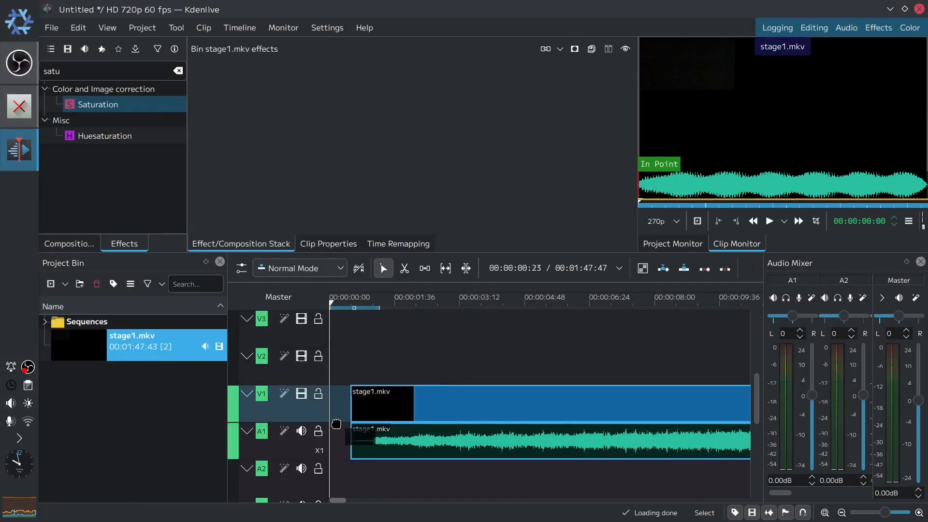
left_click_drag(93, 353, 357, 367)
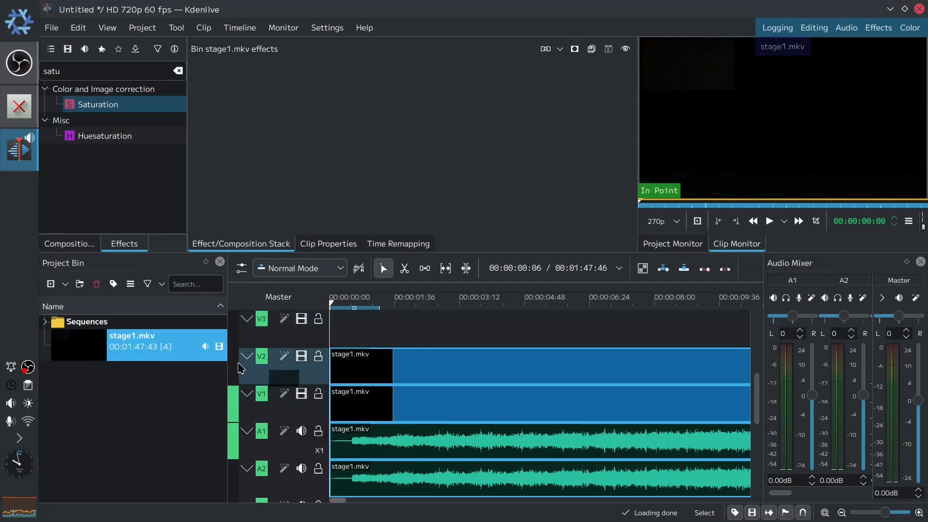
left_click_drag(79, 348, 307, 338)
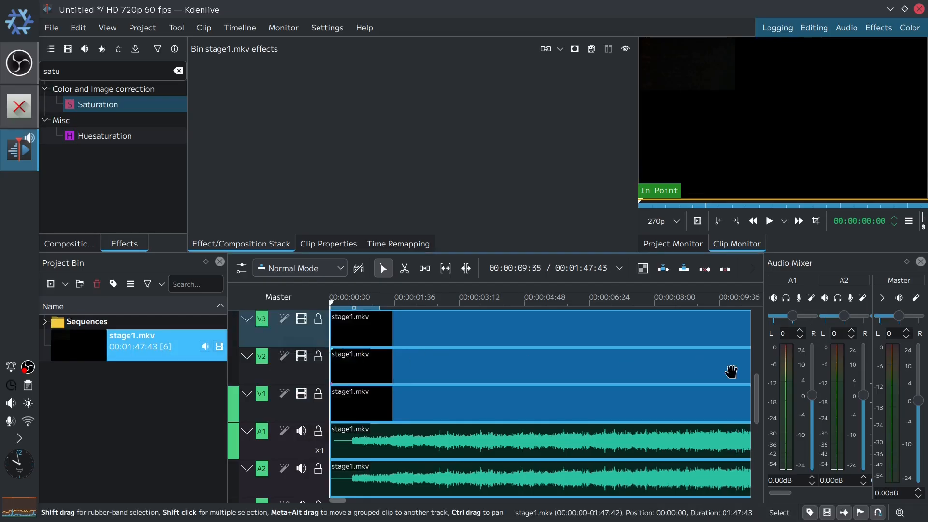
left_click_drag(757, 390, 757, 352)
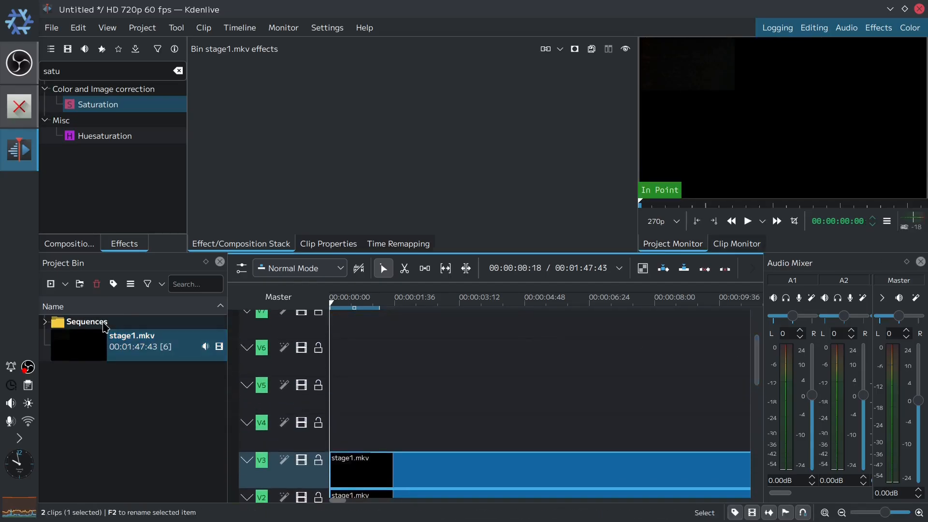
left_click_drag(66, 339, 314, 410)
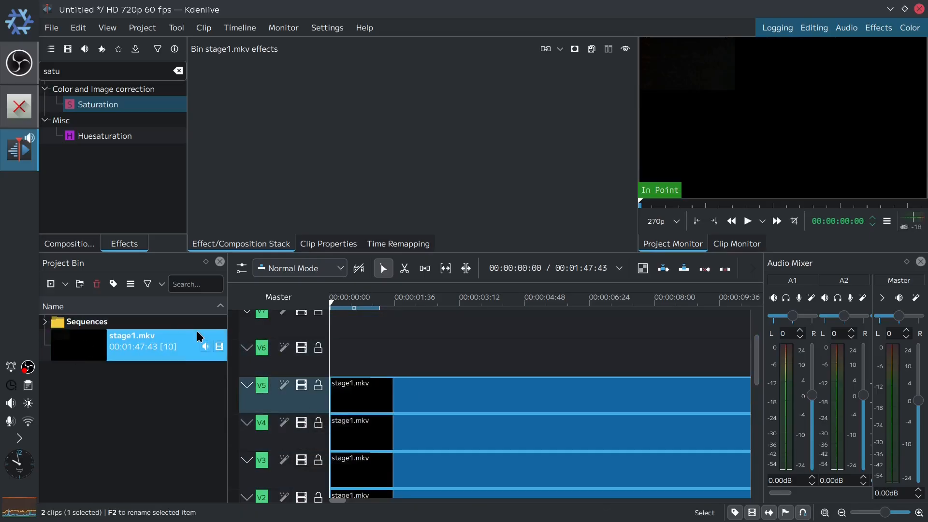
- Save the project as stage2
key("ctrl+s")
double_click(360, 199)
left_click(354, 341)
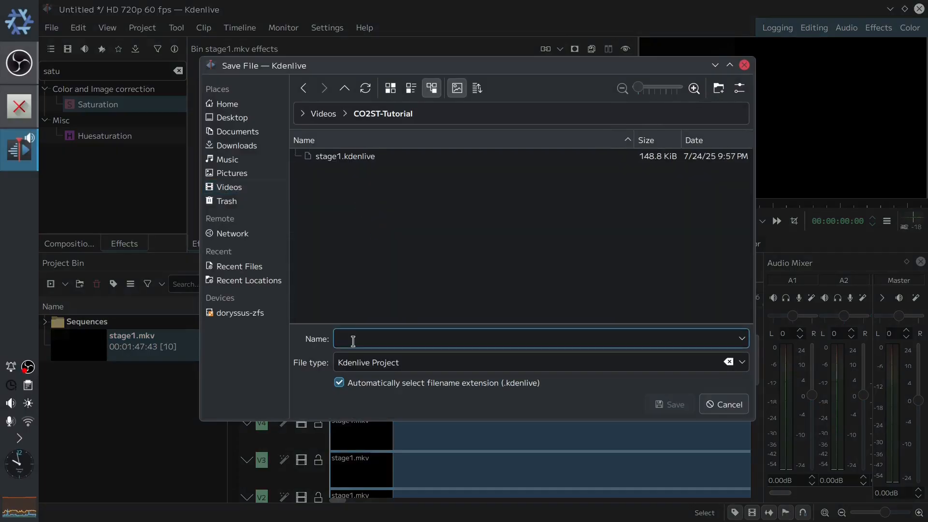
type("stage2")
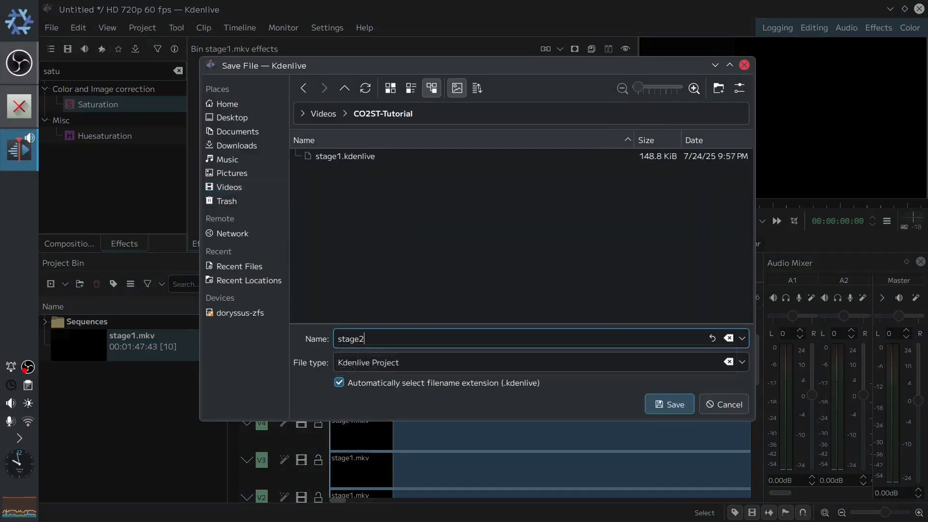
key("Return")
- Place stage1.mkv on the remaining video tracks V6 through V9
left_click_drag(64, 345, 296, 373)
left_click_drag(756, 361, 755, 331)
left_click_drag(181, 358, 338, 403)
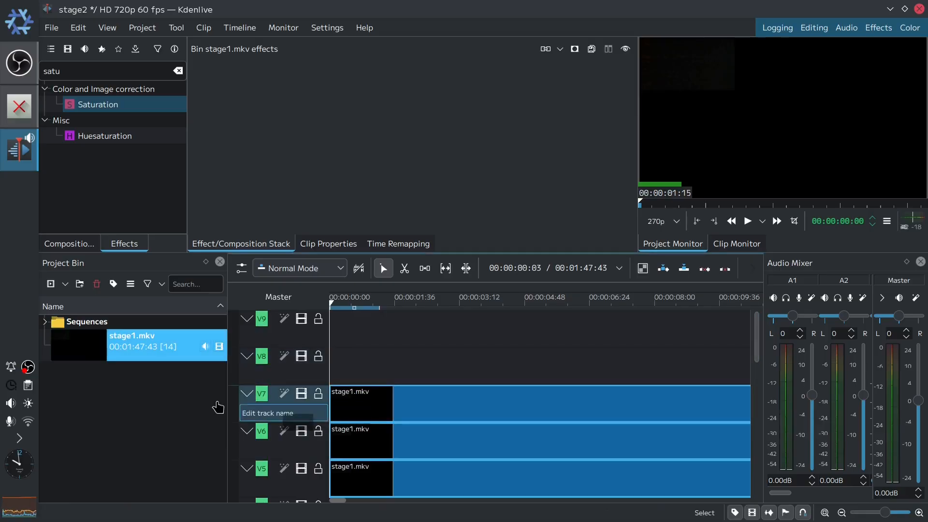
left_click_drag(74, 355, 333, 375)
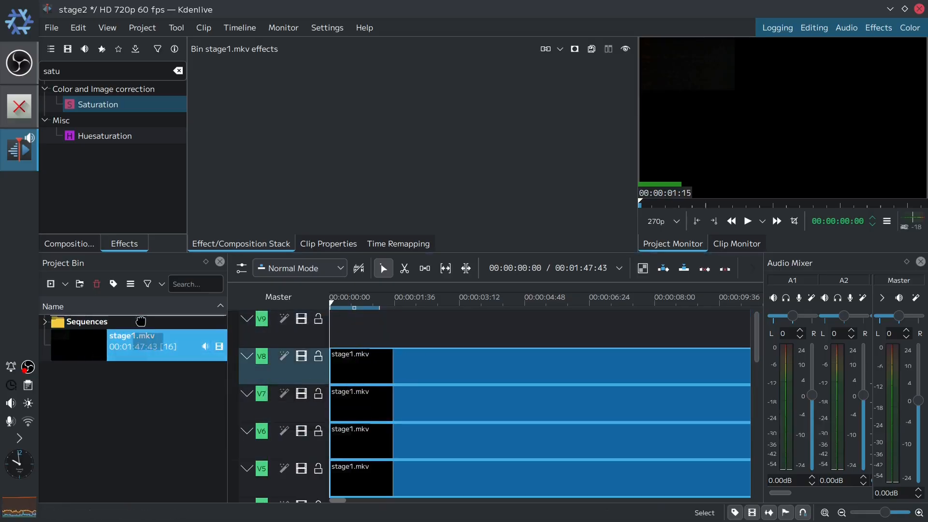
left_click_drag(133, 338, 367, 335)
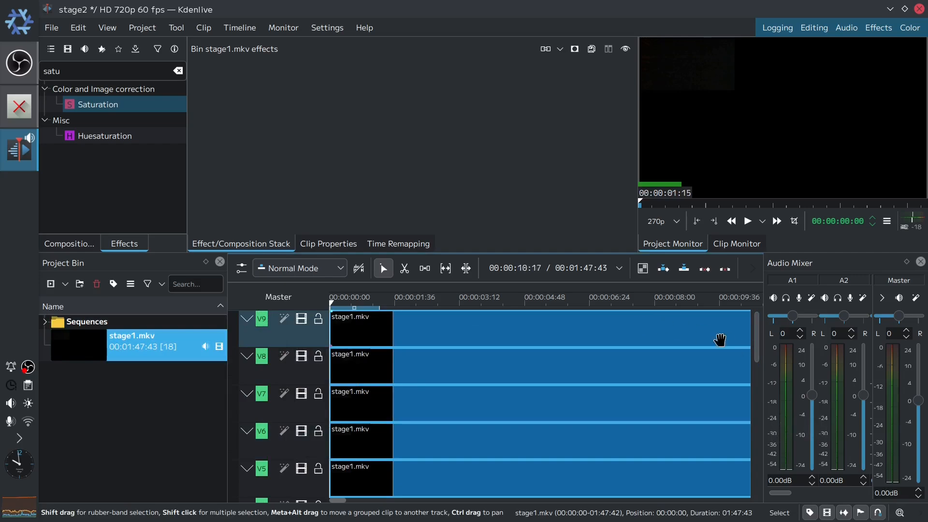
- Search the effects for "trans" and apply the Transform effect to track V9
double_click(106, 66)
type("trans")
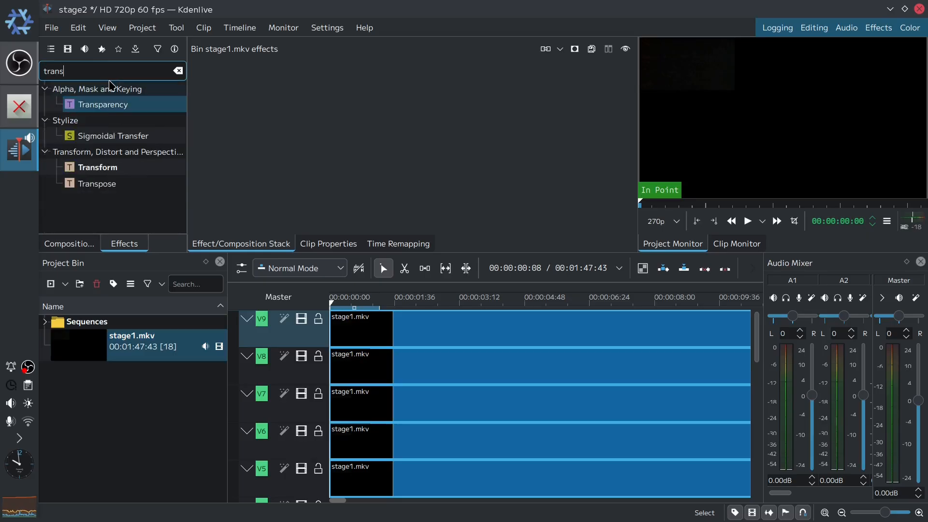
left_click_drag(92, 176, 290, 334)
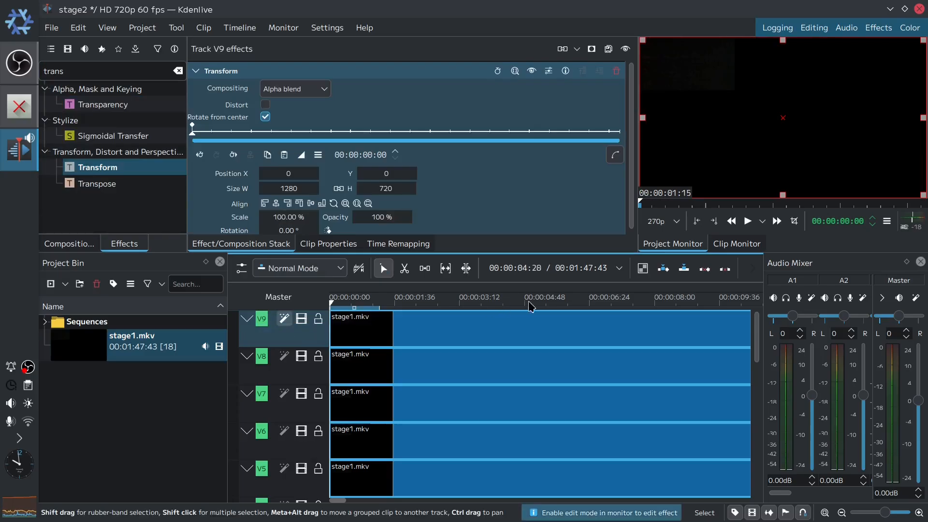
- Set the master audio volume to -8 dB
left_click(583, 303)
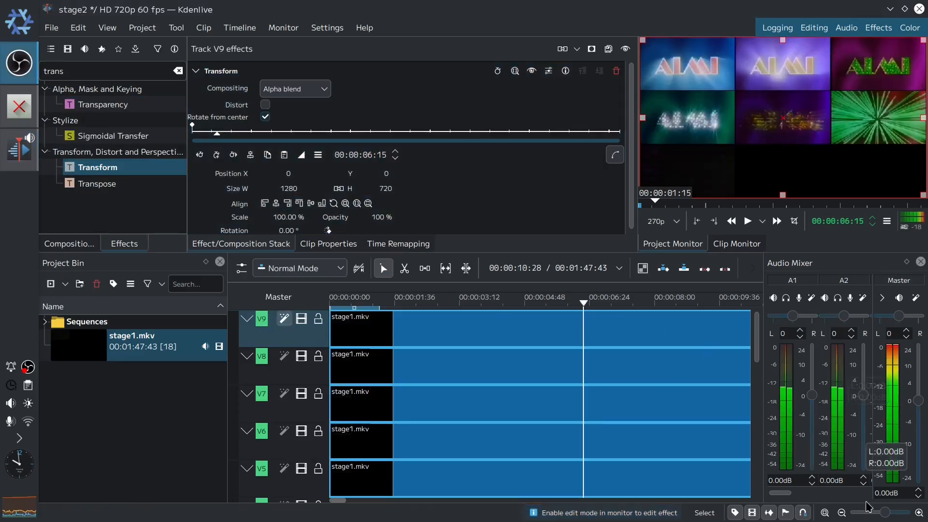
left_click_drag(905, 493, 815, 493)
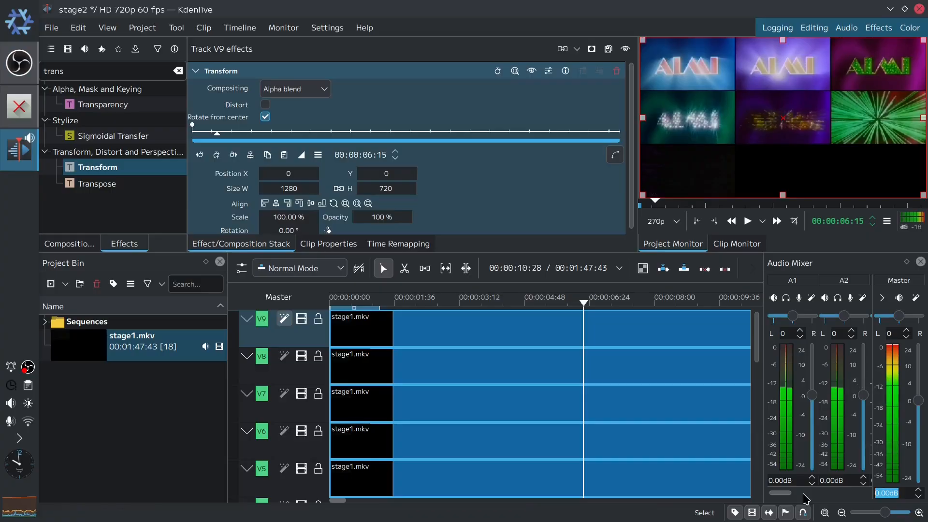
type("-8")
key("Return")
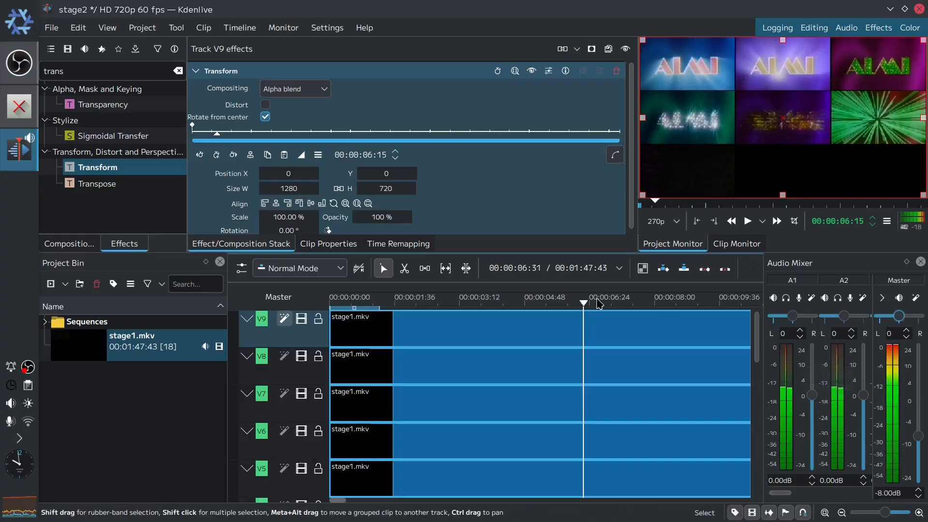
- Set the master audio volume to -16 dB
left_click_drag(584, 303, 703, 301)
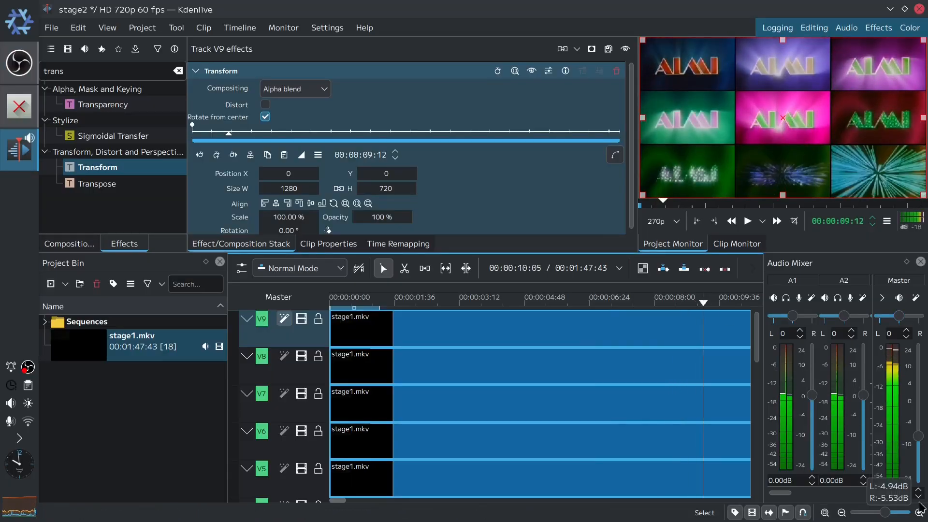
left_click_drag(907, 492, 828, 493)
type("-dB")
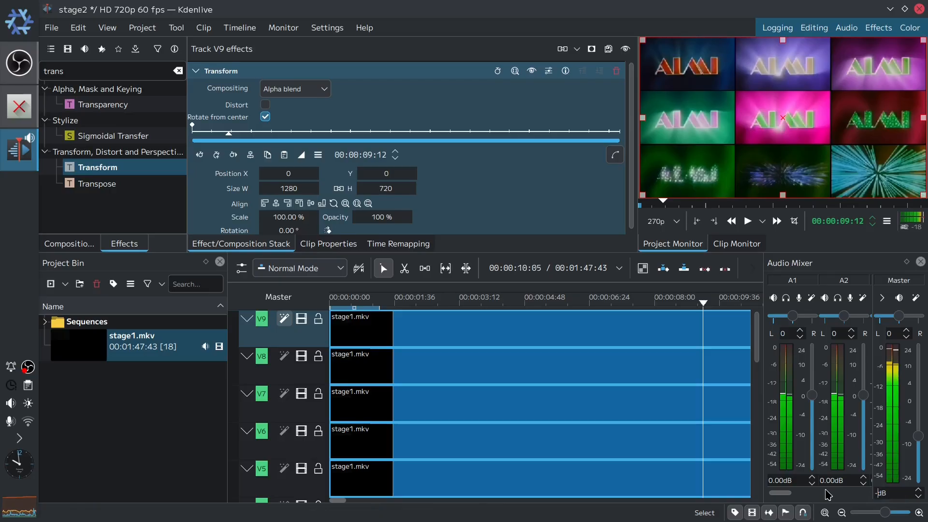
type("16")
key("Return")
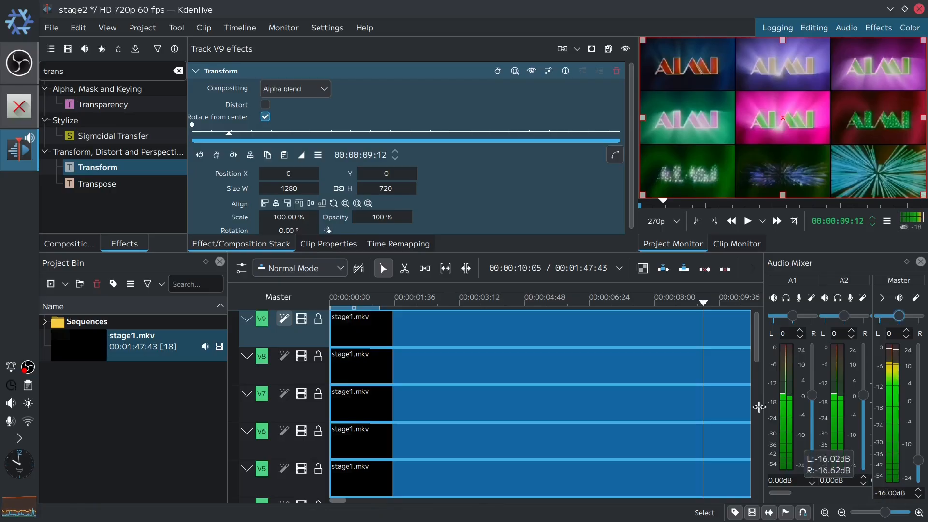
- Set the Scale of track V9's Transform effect to 33.33%
left_click(718, 302)
left_click_drag(714, 304, 678, 301)
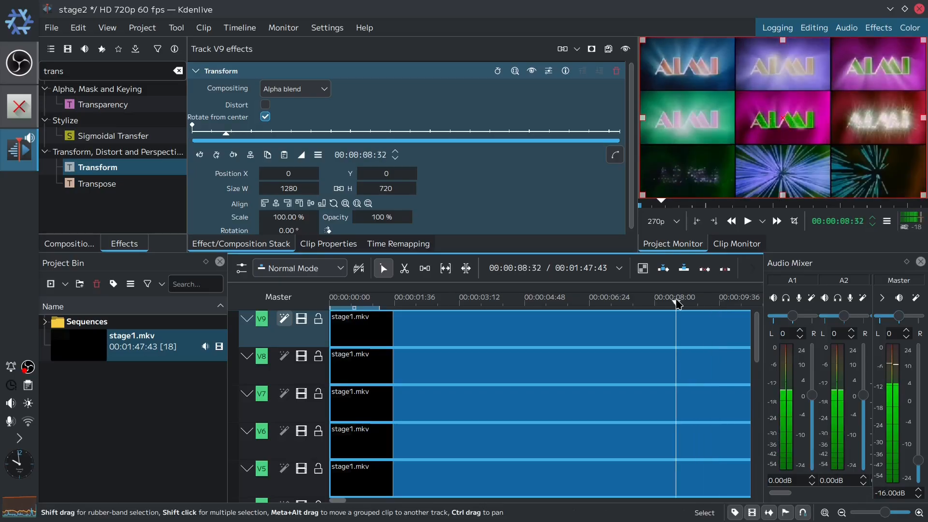
left_click(276, 218)
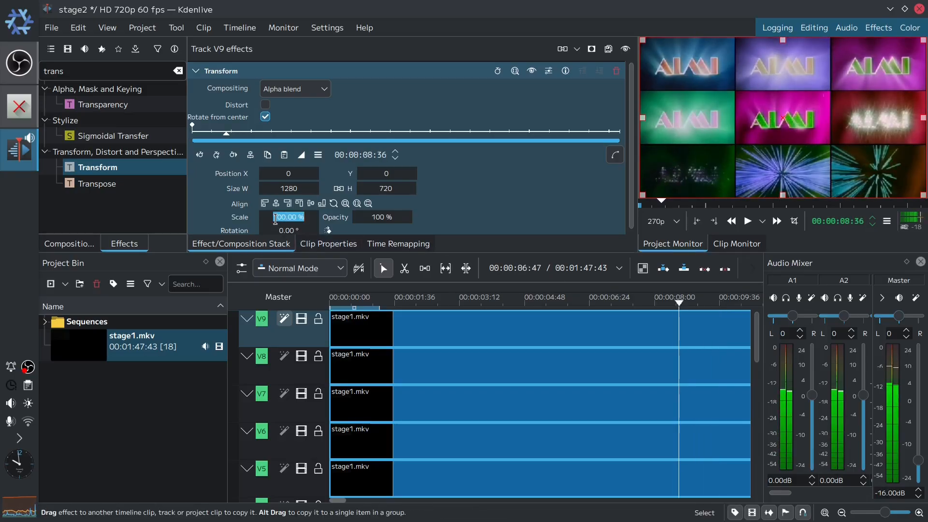
type("33.33")
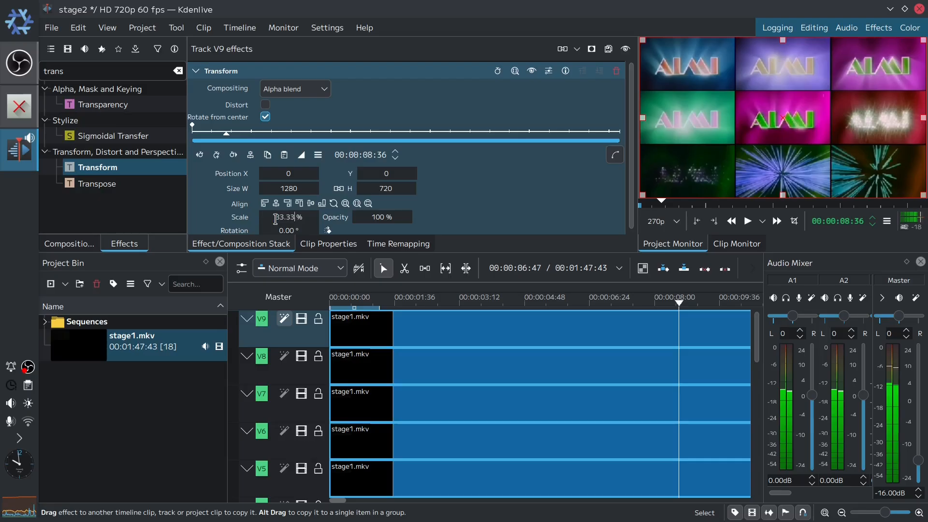
key("Return")
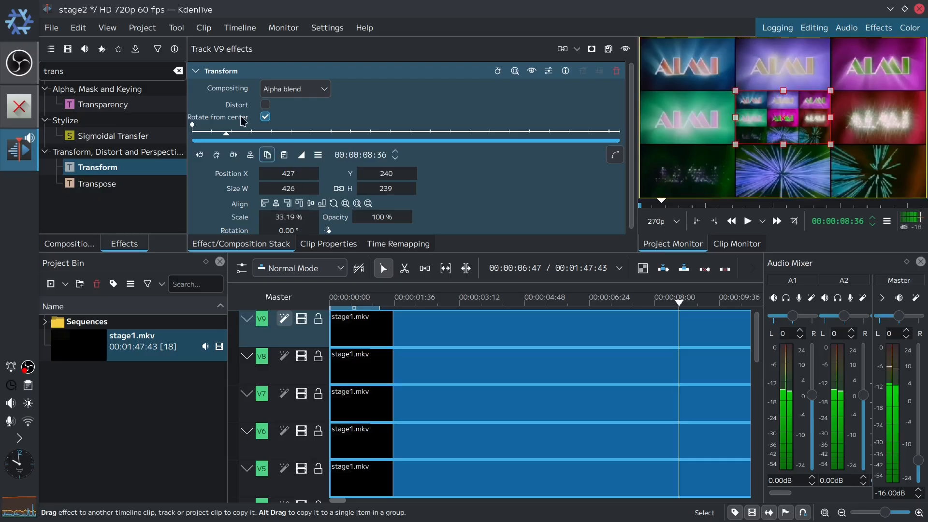
- Copy track V9's Transform effect onto video tracks V8 down to V1
left_click_drag(215, 71, 290, 372)
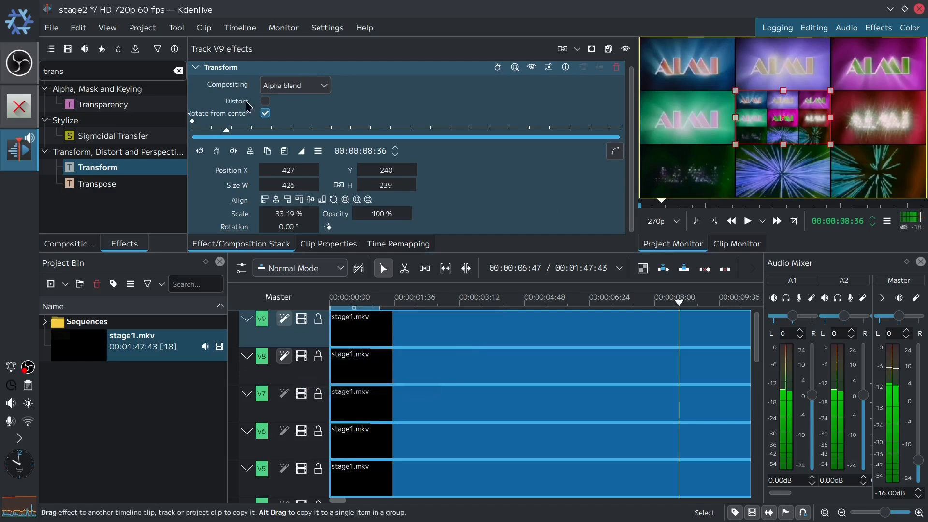
left_click_drag(223, 71, 293, 485)
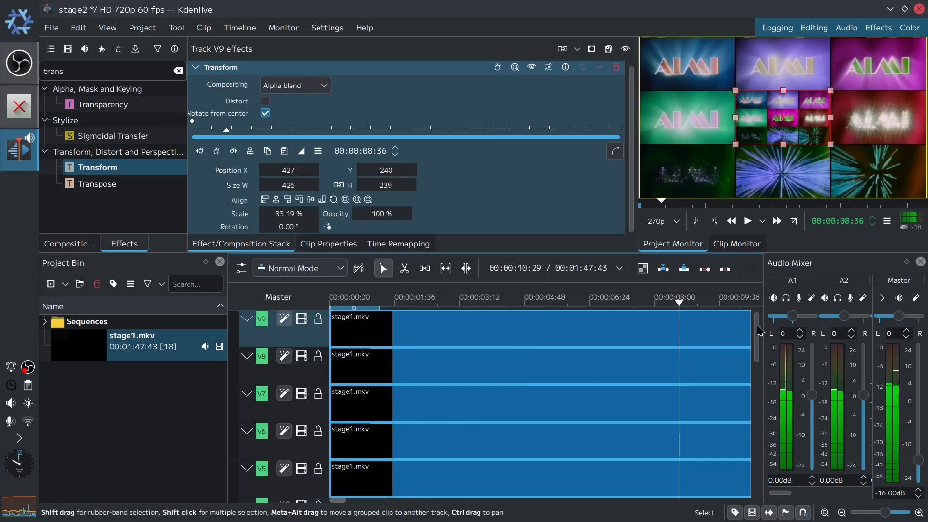
scroll(715, 363, "down", 4)
left_click_drag(222, 68, 309, 371)
left_click_drag(224, 75, 309, 408)
left_click_drag(225, 75, 309, 437)
left_click_drag(244, 69, 304, 480)
scroll(758, 383, "up", 4)
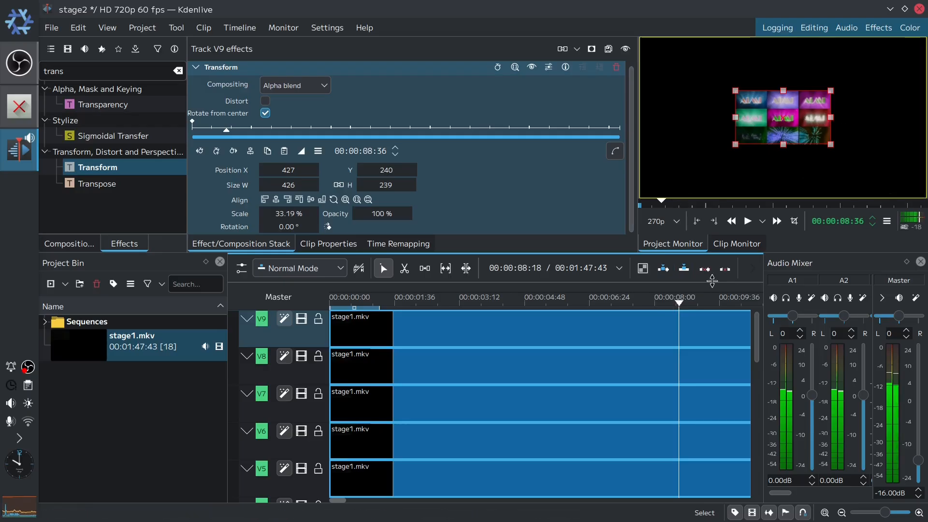
- Align track V9's scaled picture to the top-left corner and track V8's to the top-centre of the frame
left_click(265, 200)
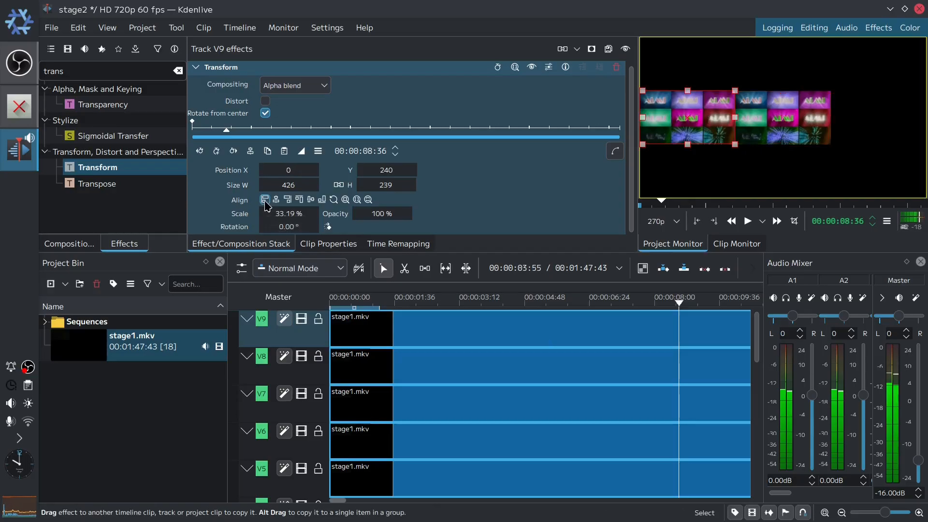
left_click(299, 199)
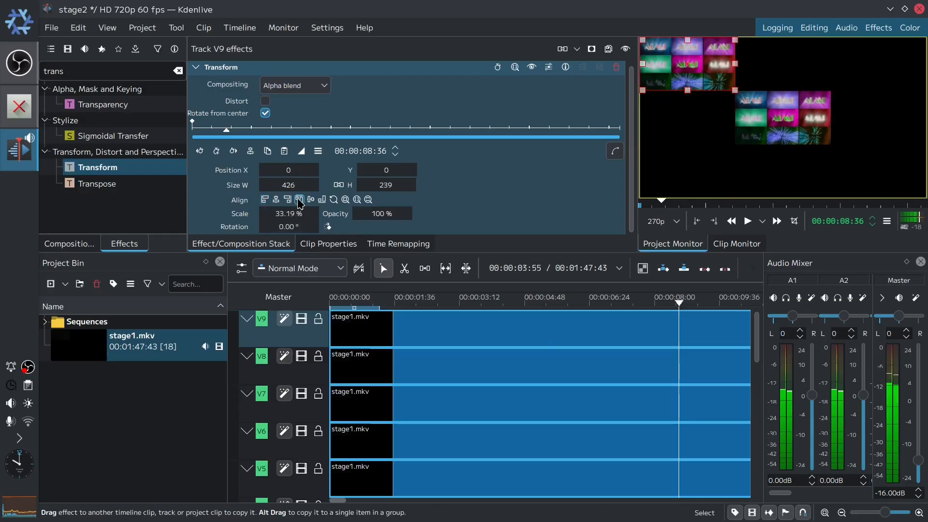
left_click(311, 367)
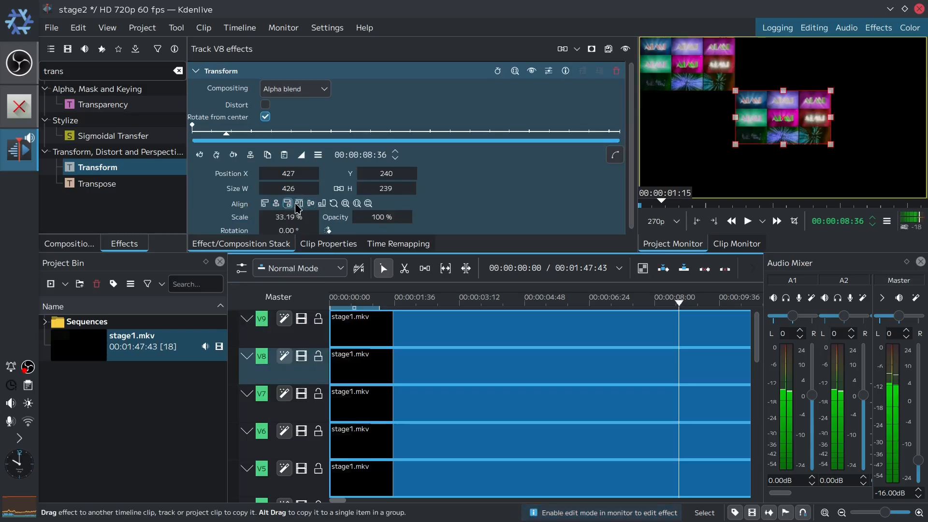
left_click(299, 203)
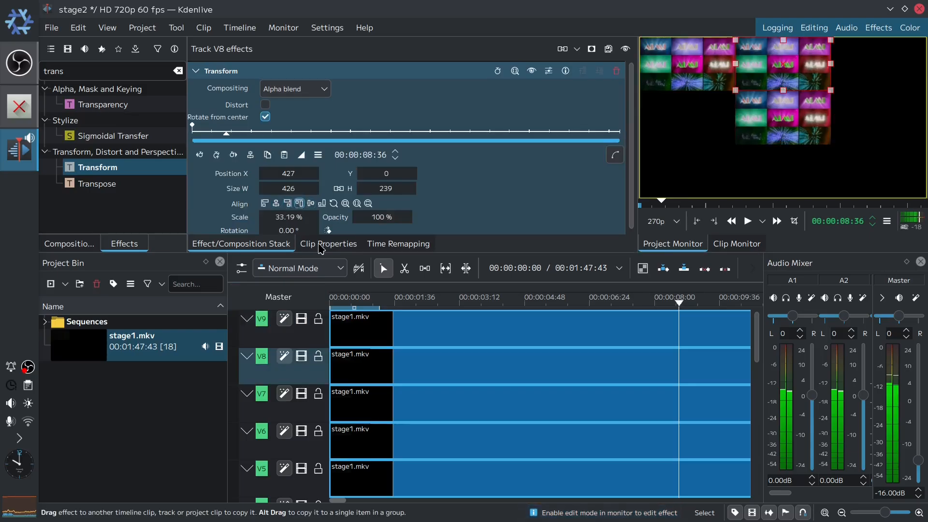
- Align track V7's scaled picture to the top-right corner of the frame
left_click(314, 407)
left_click(287, 204)
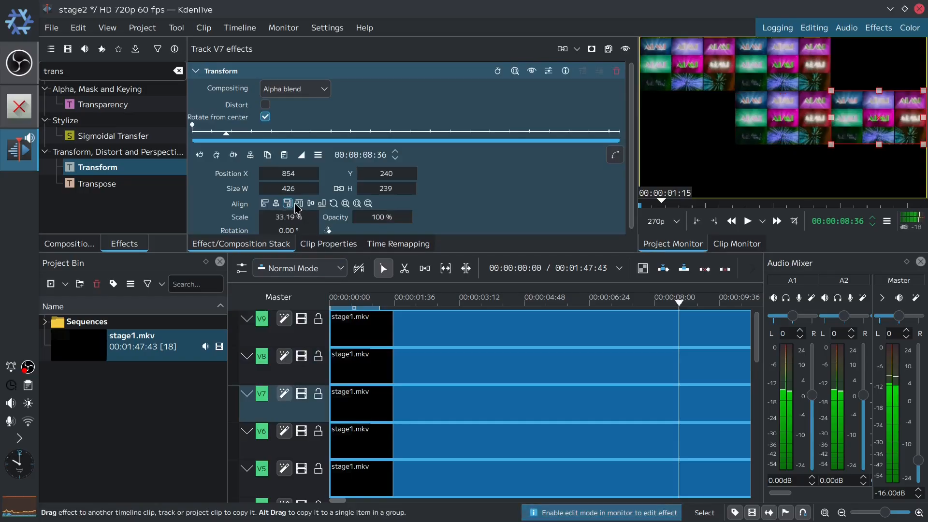
left_click(299, 204)
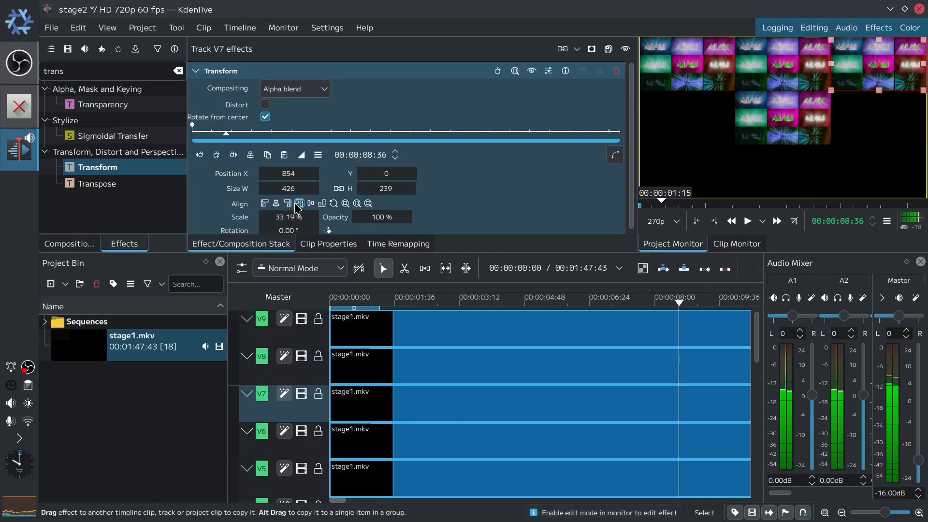
- Align track V6's scaled picture to the left edge of the middle row
left_click(312, 441)
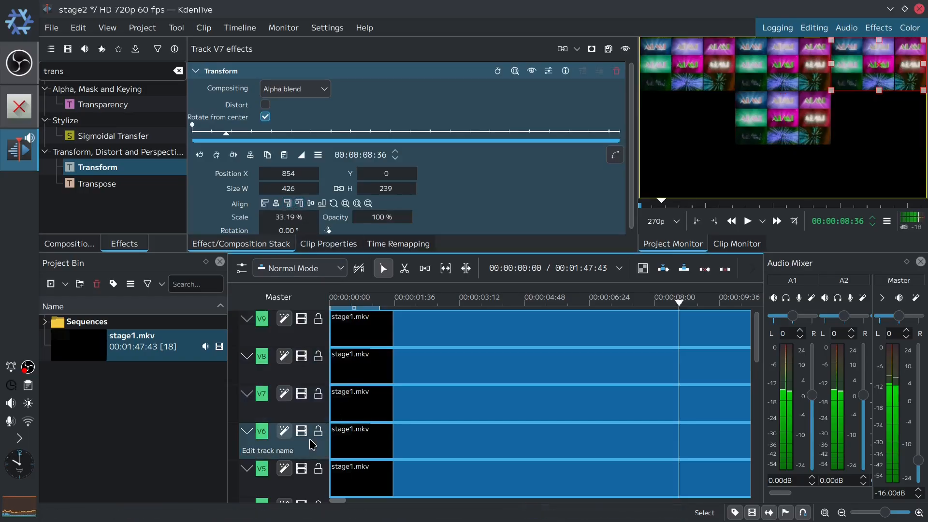
left_click(265, 203)
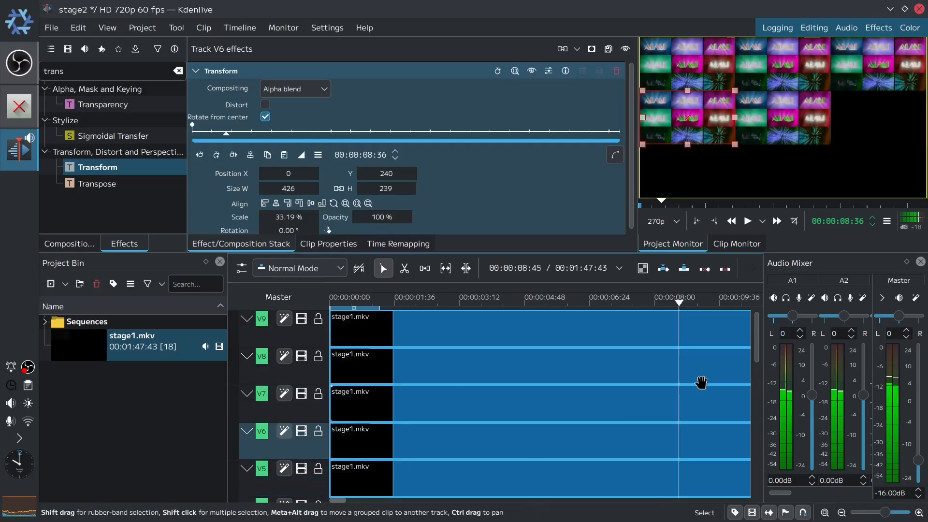
scroll(755, 347, "down", 3)
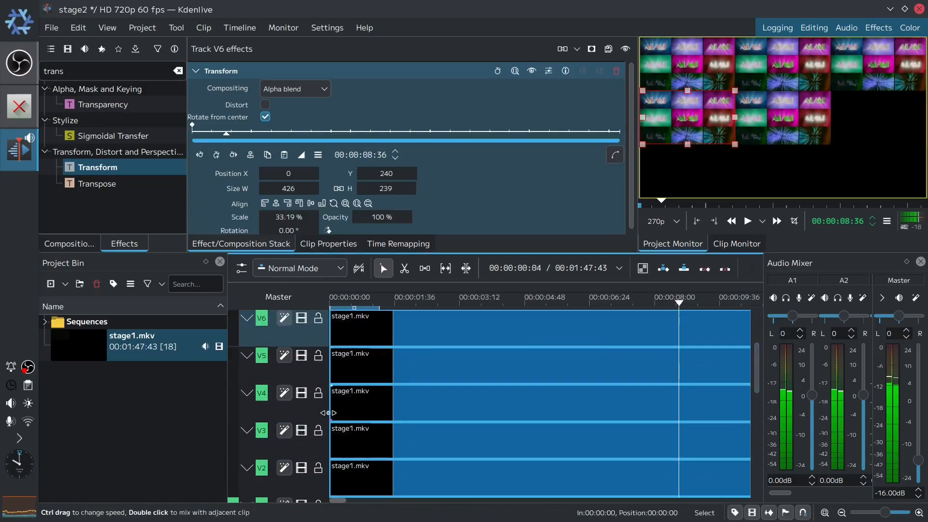
- Align track V4's scaled picture to the right edge of the middle row and track V3's to the bottom-left corner
left_click(310, 404)
left_click(290, 203)
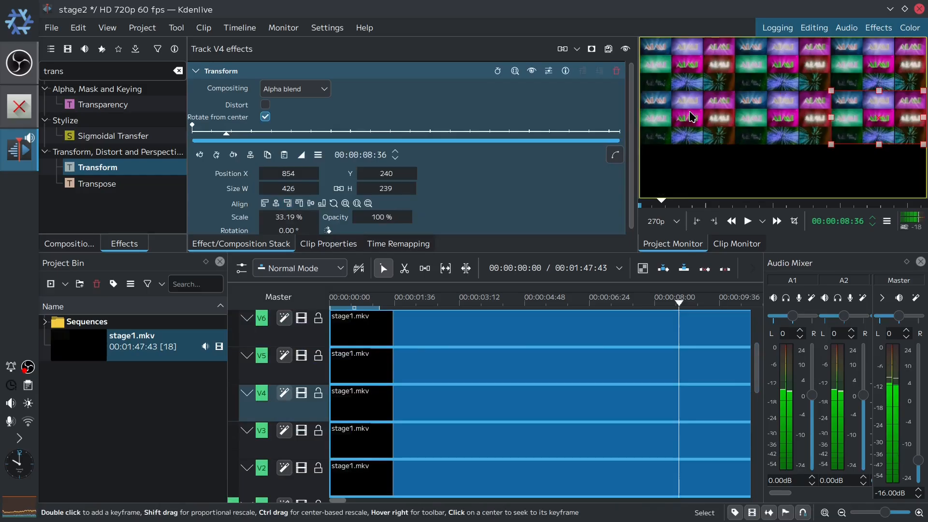
left_click(312, 444)
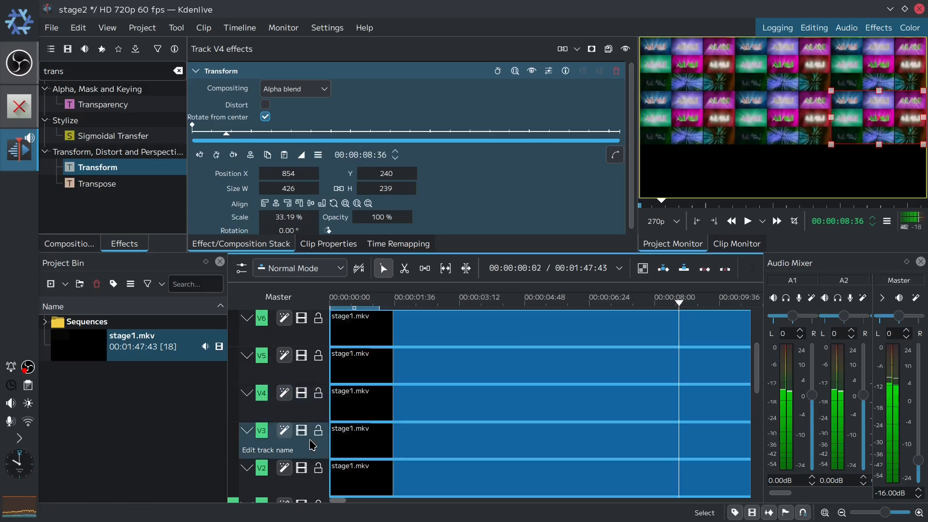
left_click(265, 203)
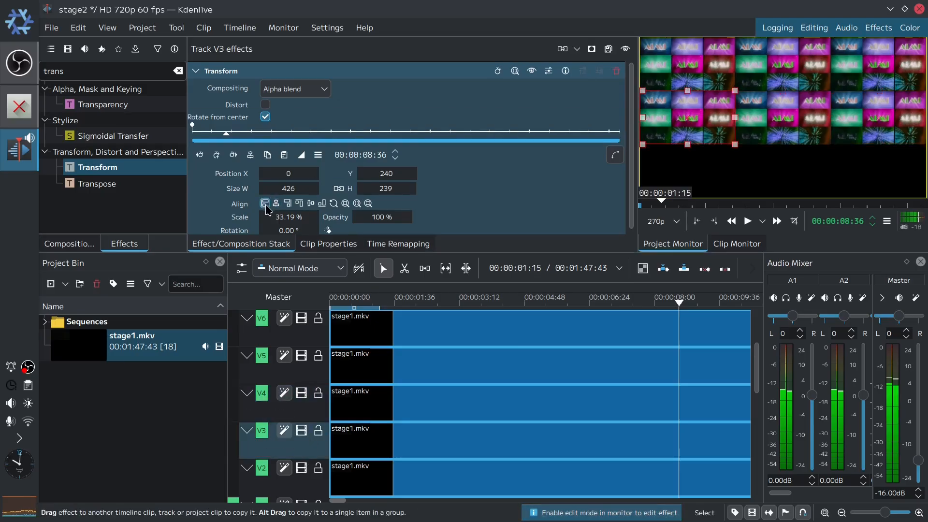
left_click(323, 203)
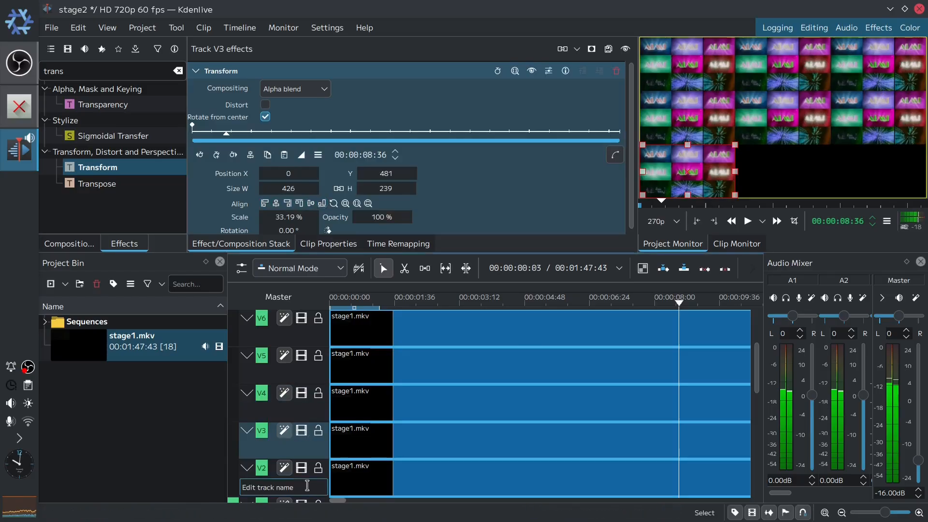
- Align track V2's scaled picture to the bottom-centre and track V1's to the bottom-right corner of the frame
left_click(312, 482)
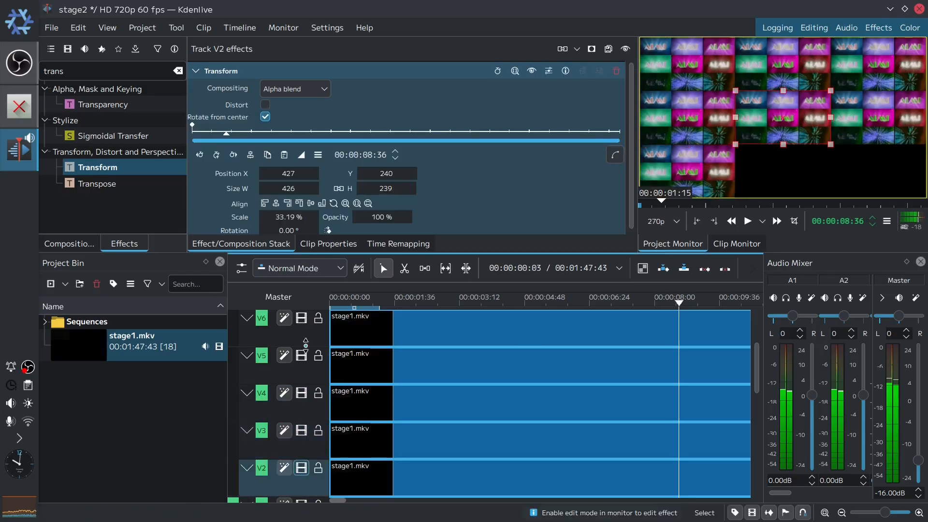
left_click(322, 204)
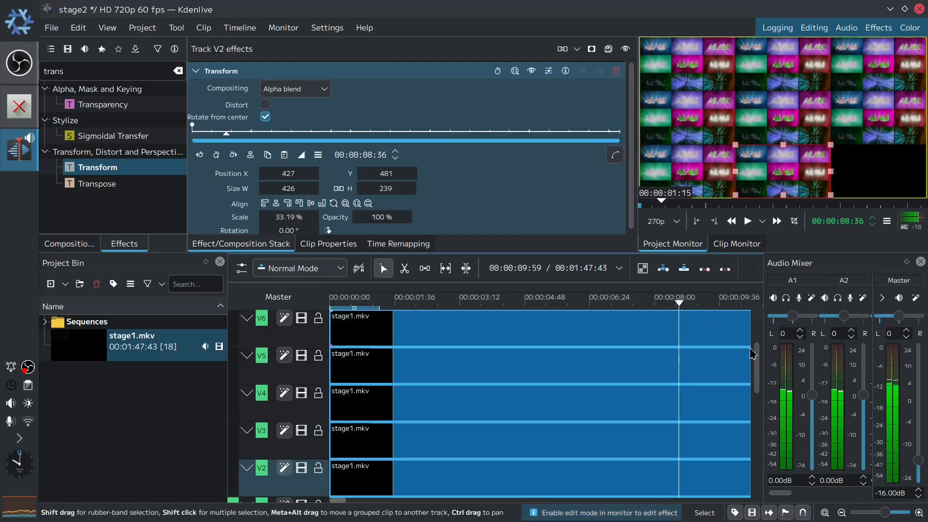
left_click_drag(757, 371, 757, 402)
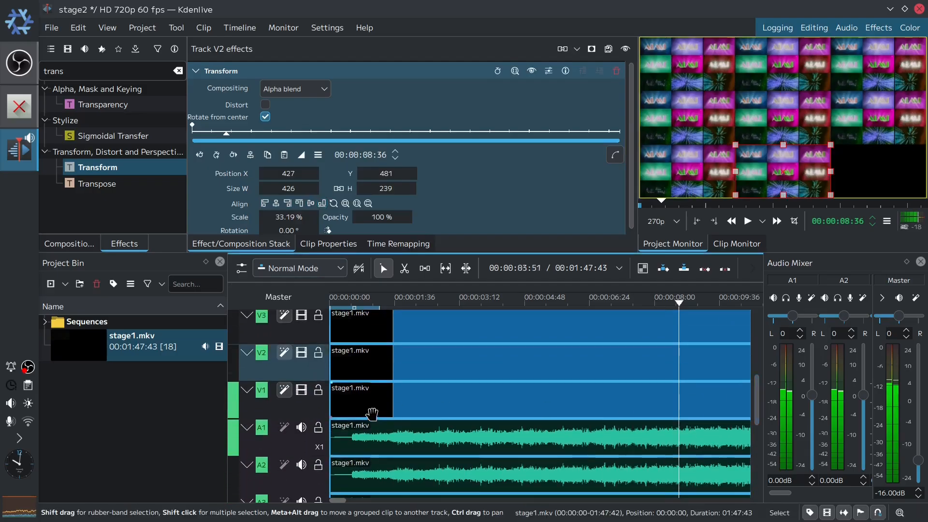
left_click(311, 405)
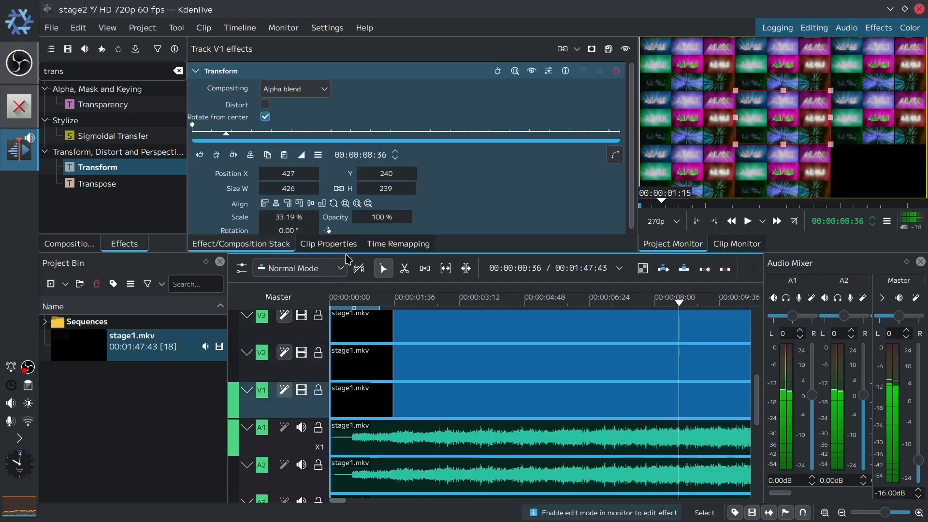
left_click(322, 204)
left_click(287, 203)
left_click(288, 203)
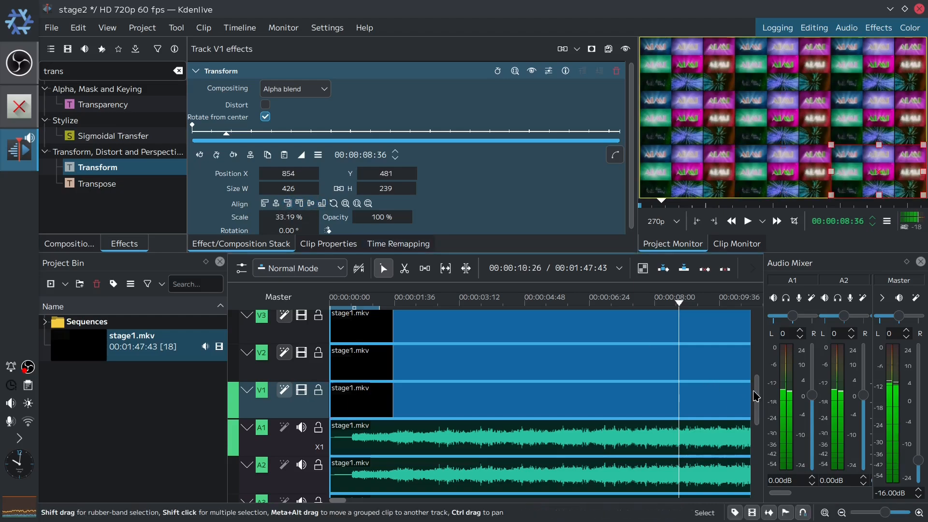
- Search the effects for hue and apply Hue shift to the video tracks from V9 down to V1
left_click_drag(756, 394, 789, 263)
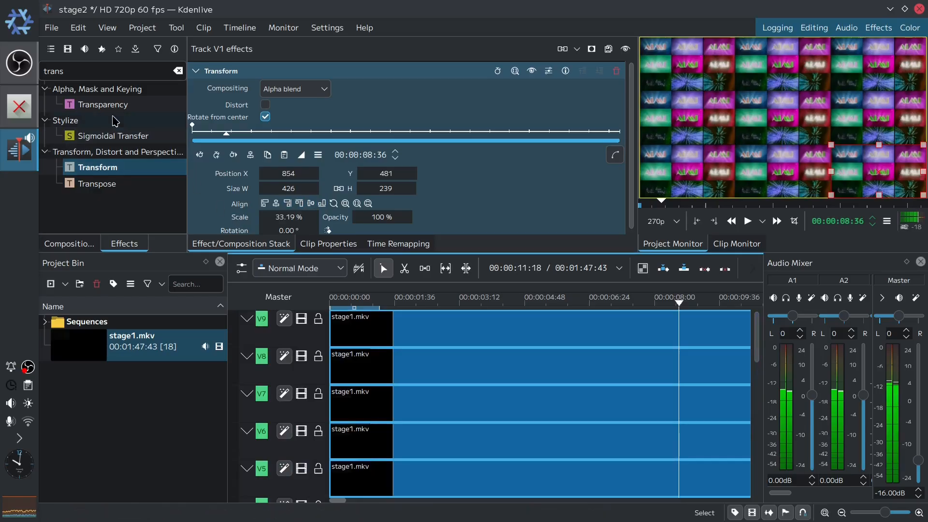
left_click(96, 72)
type("hue")
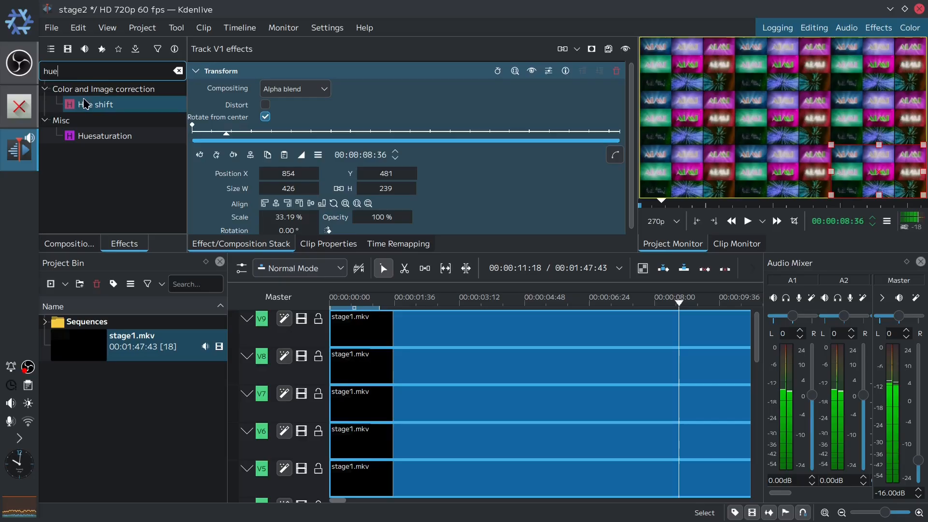
left_click_drag(84, 103, 303, 340)
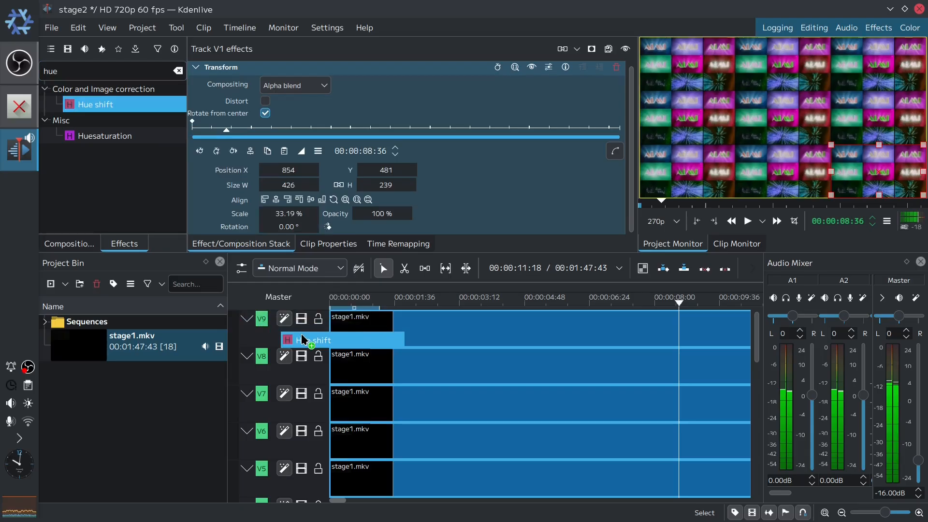
left_click_drag(301, 334, 294, 370)
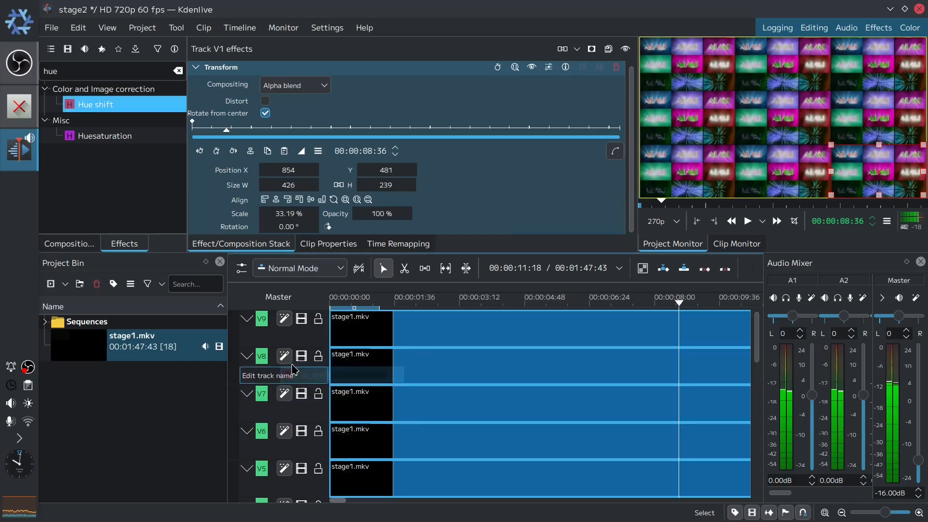
left_click_drag(85, 106, 295, 407)
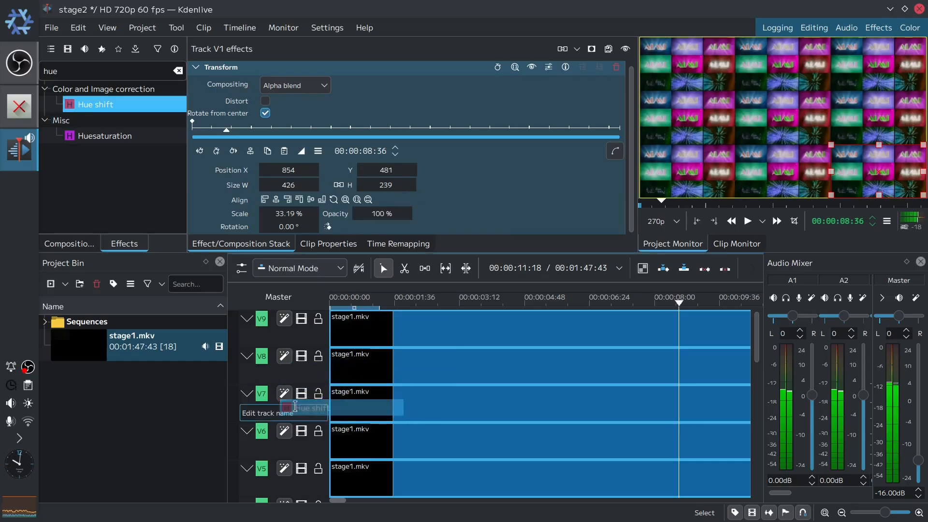
left_click_drag(118, 103, 296, 450)
scroll(756, 338, "down", 4)
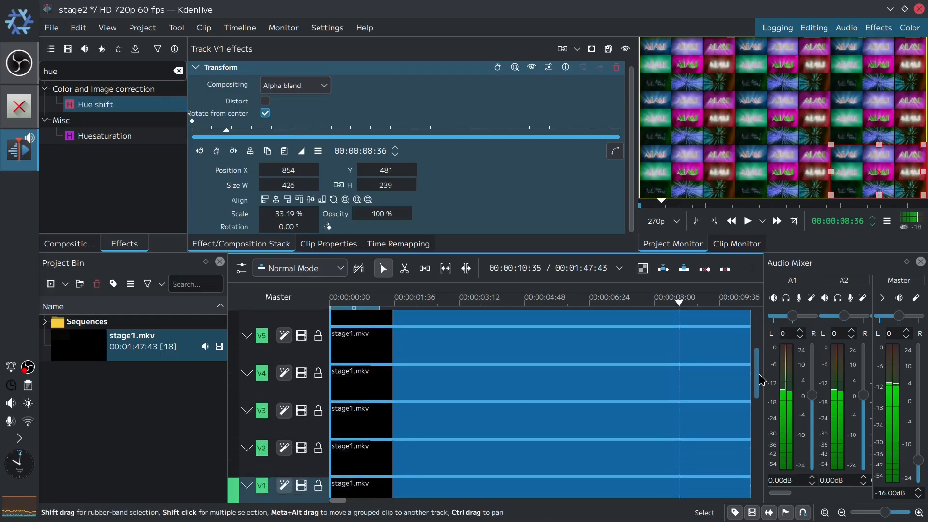
left_click_drag(99, 106, 278, 384)
left_click_drag(99, 105, 289, 425)
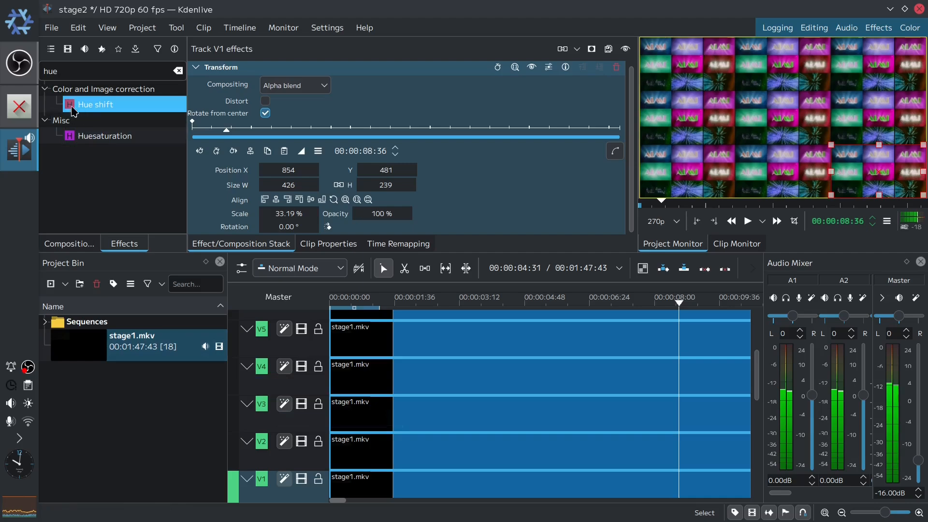
left_click_drag(71, 107, 284, 462)
left_click_drag(81, 109, 290, 499)
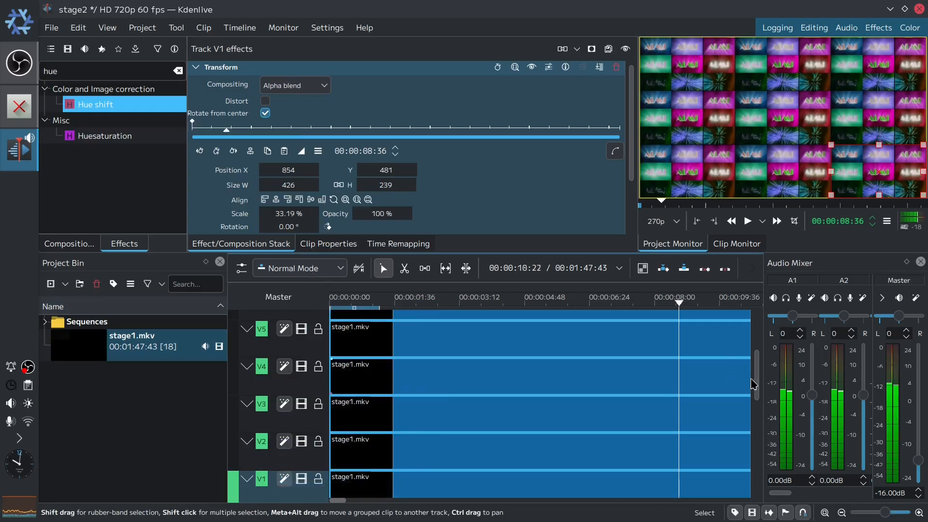
- Set the Hue shift value of track V8 to 45
scroll(750, 378, "up", 4)
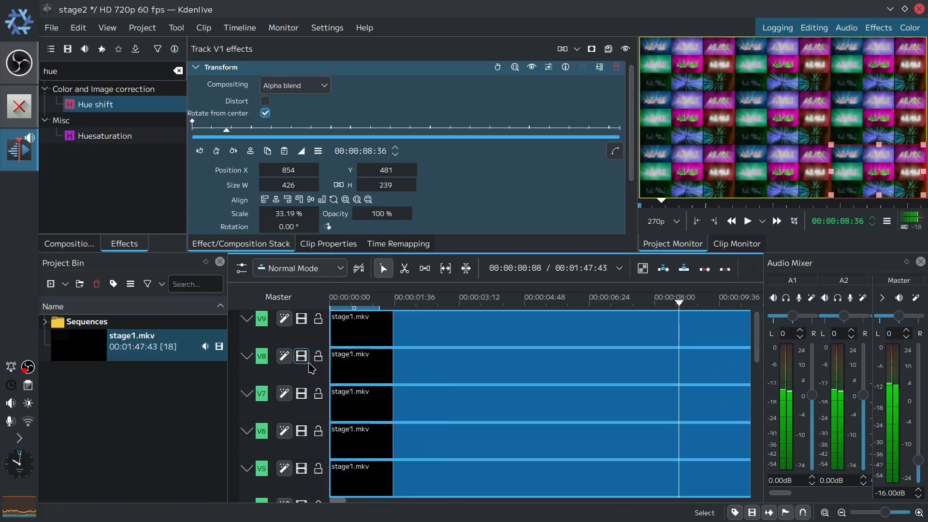
left_click(327, 370)
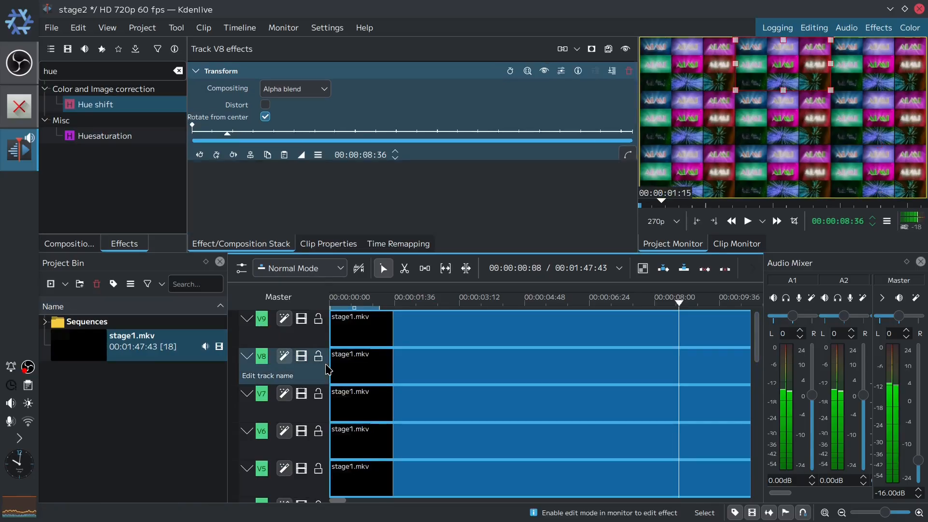
left_click_drag(631, 190, 627, 241)
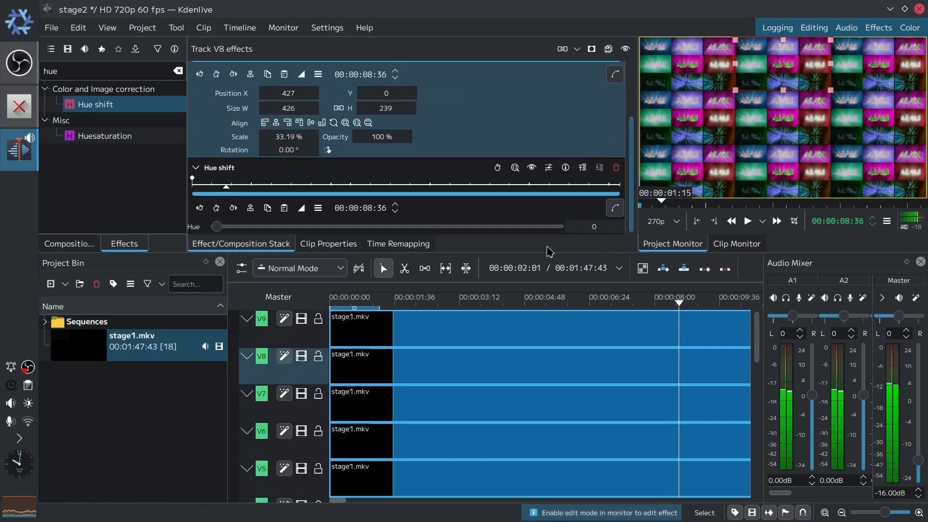
left_click(580, 227)
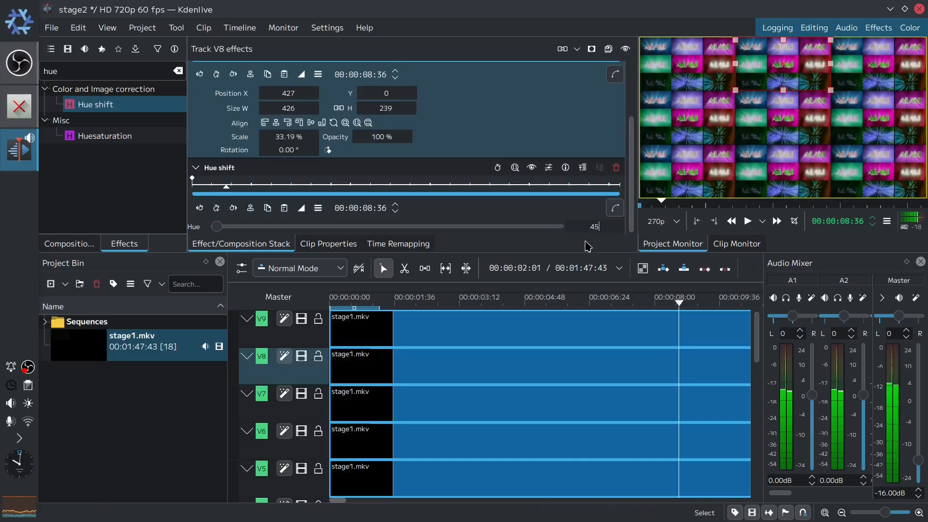
key("Tab")
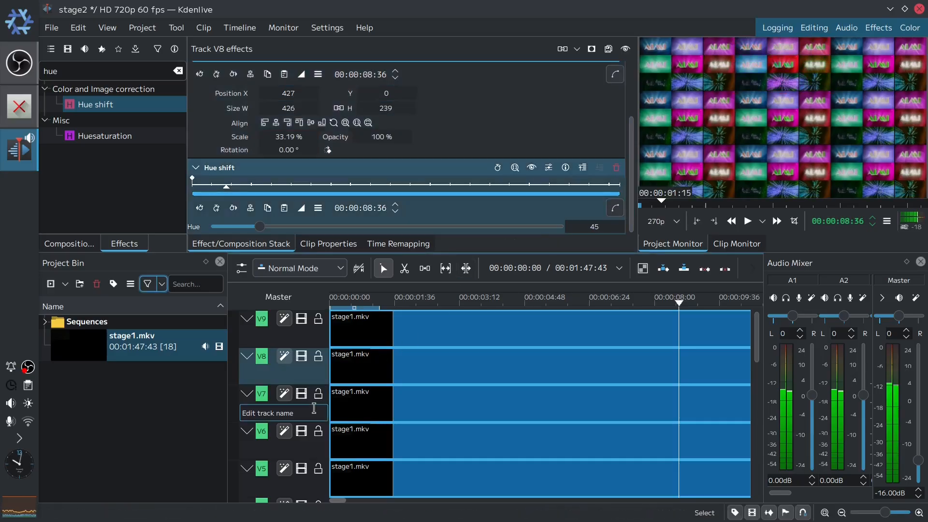
- Set the Hue shift value of track V7 to 90
left_click(314, 409)
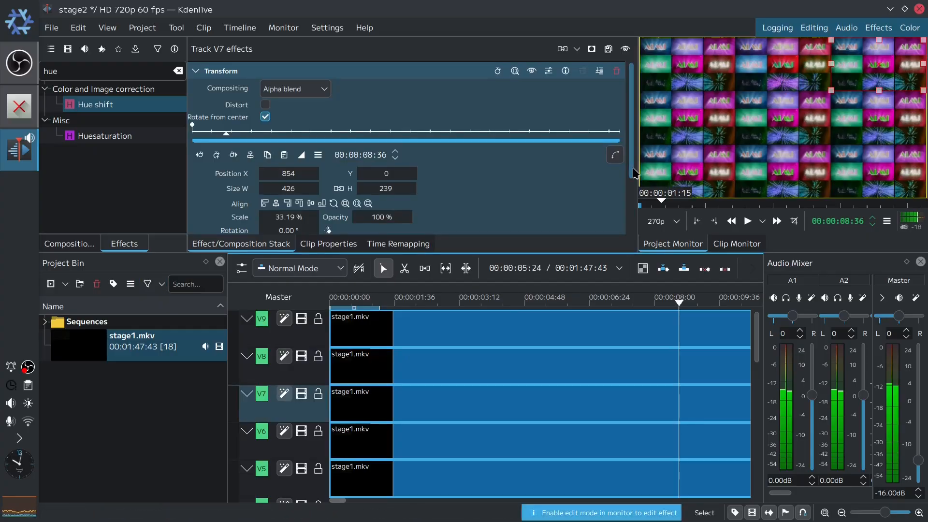
left_click(617, 226)
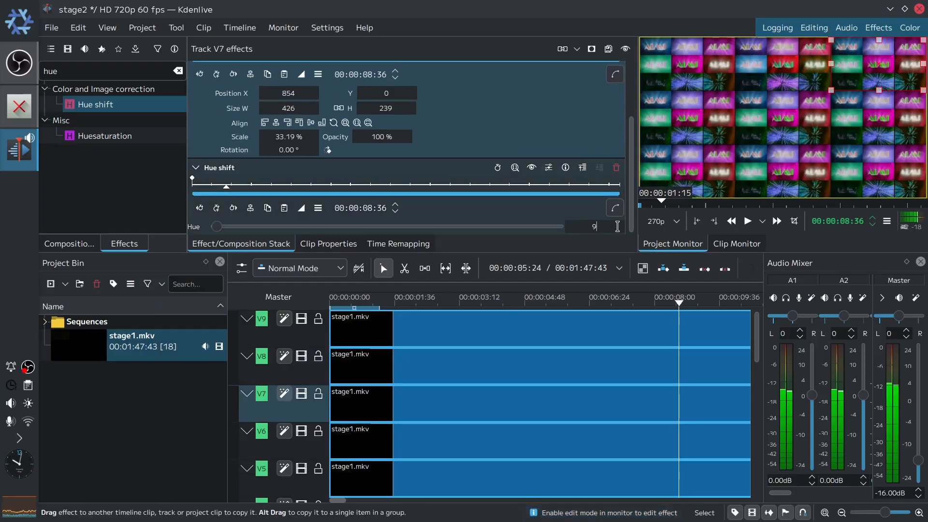
key("Return")
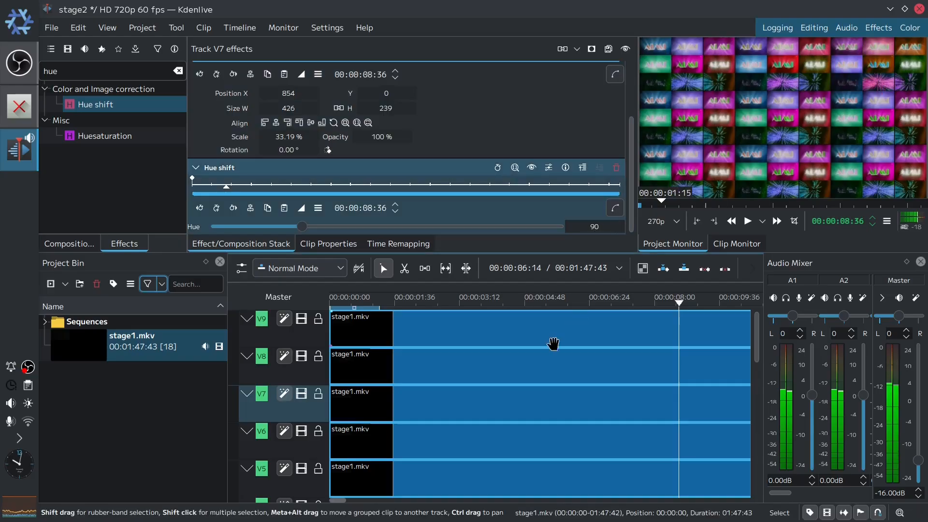
- Set the Hue shift value of track V6 to 315
left_click(315, 445)
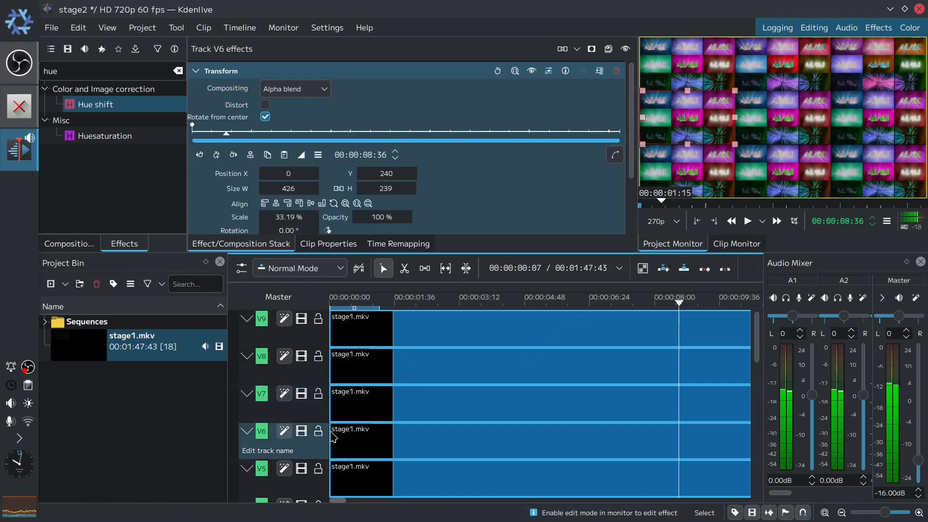
left_click_drag(631, 147, 633, 228)
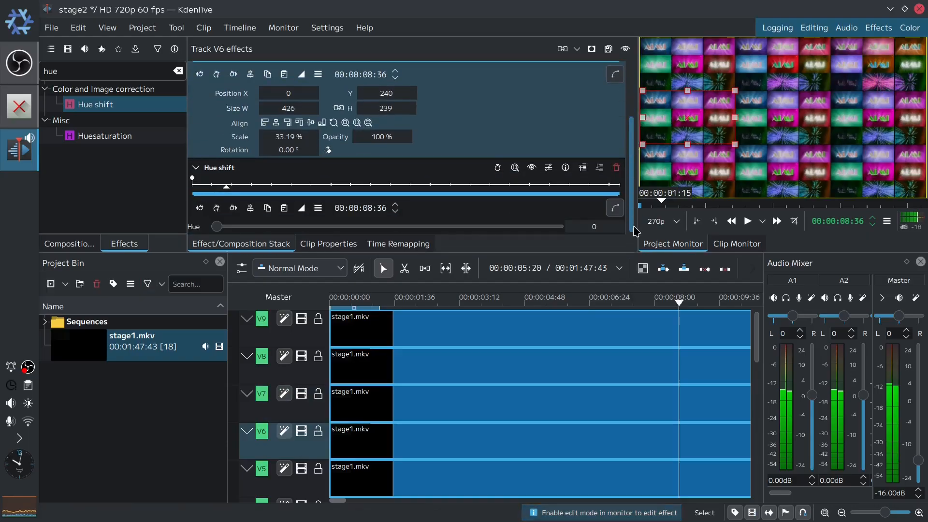
left_click(582, 223)
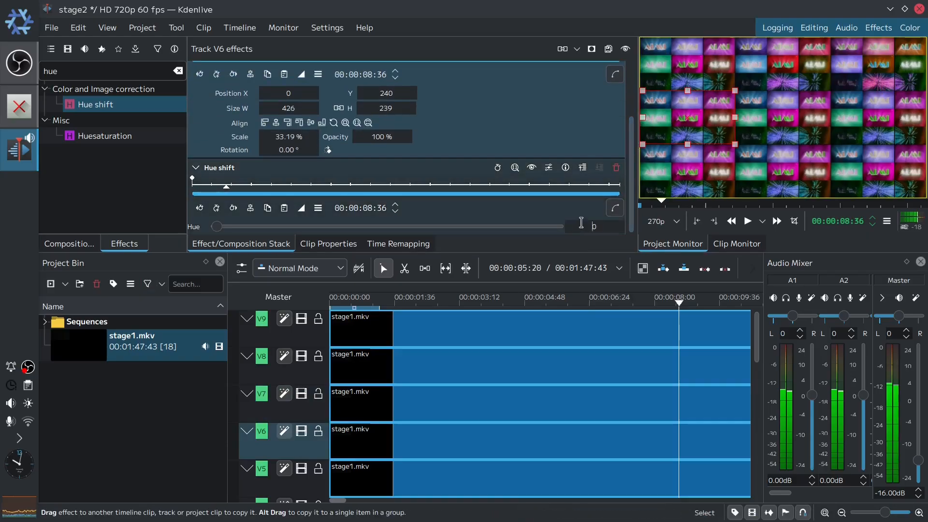
key("Return")
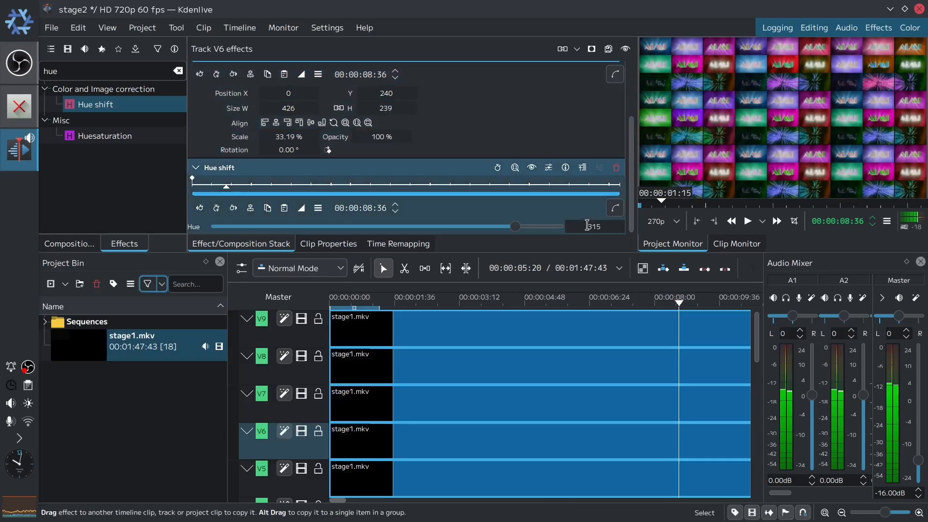
- Set the Hue shift value of track V4 to 135
left_click(311, 484)
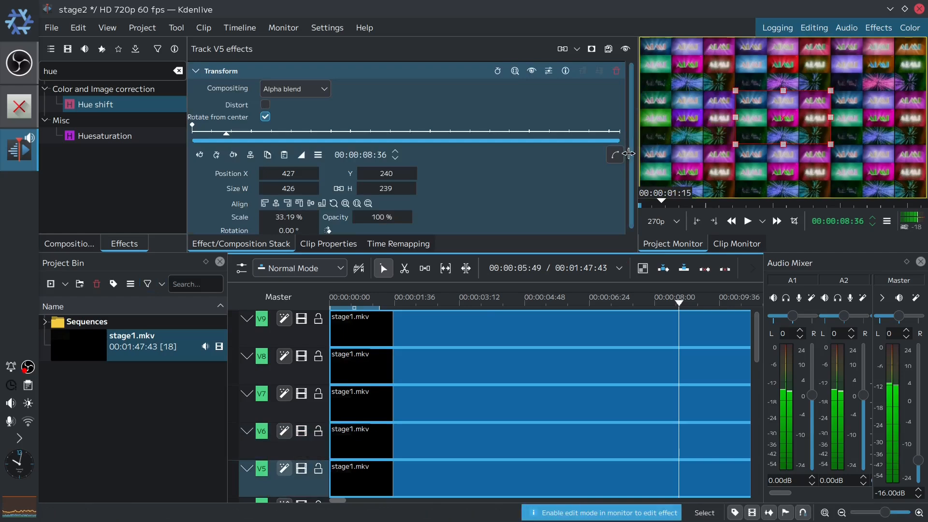
scroll(628, 159, "down", 1)
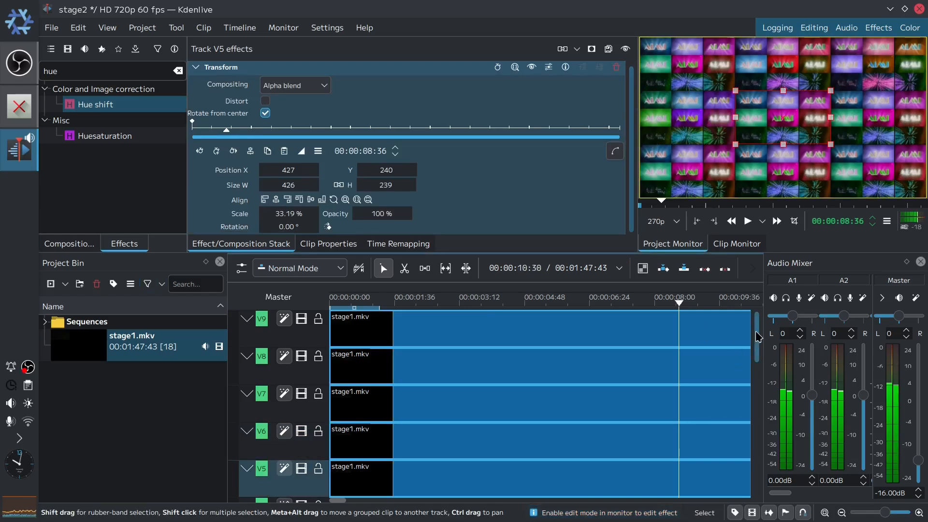
scroll(746, 358, "down", 3)
left_click(311, 419)
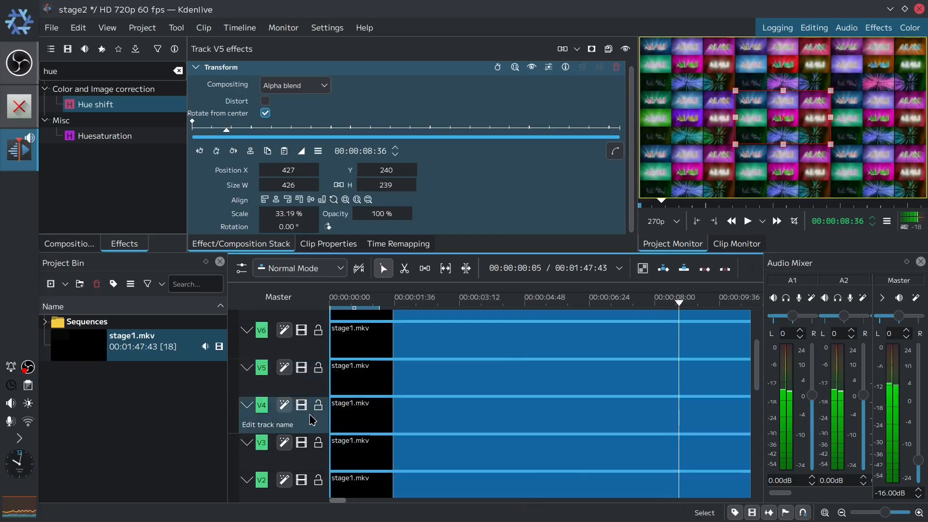
left_click_drag(631, 151, 631, 204)
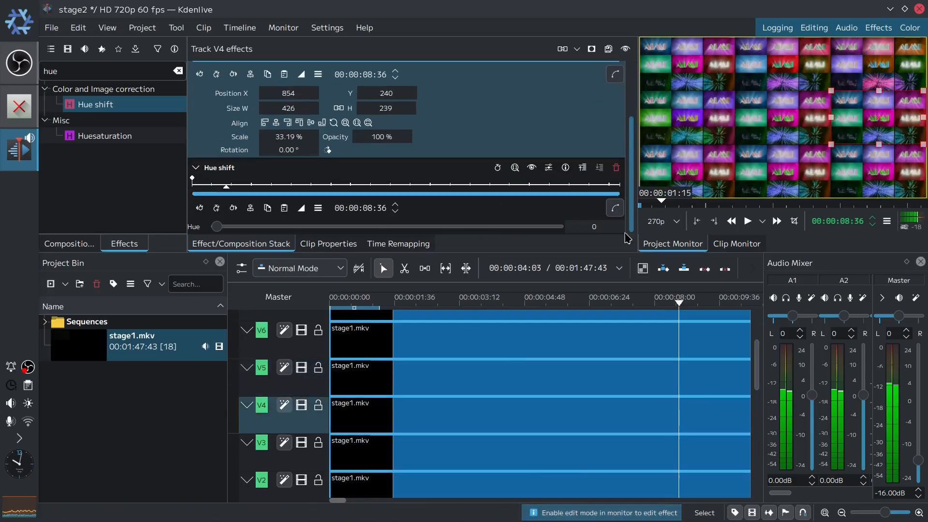
left_click(580, 223)
type("135")
key("Return")
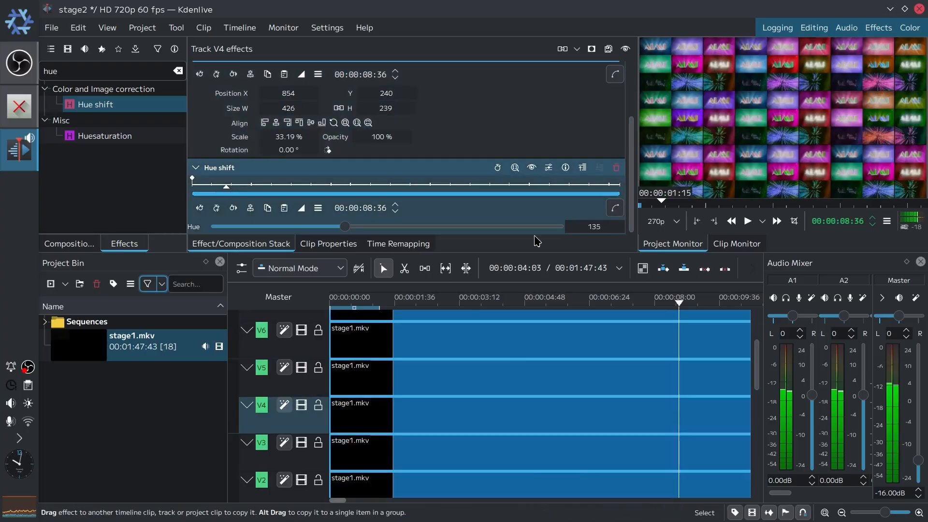
- Set the Hue shift value of track V3 to 270
left_click(310, 454)
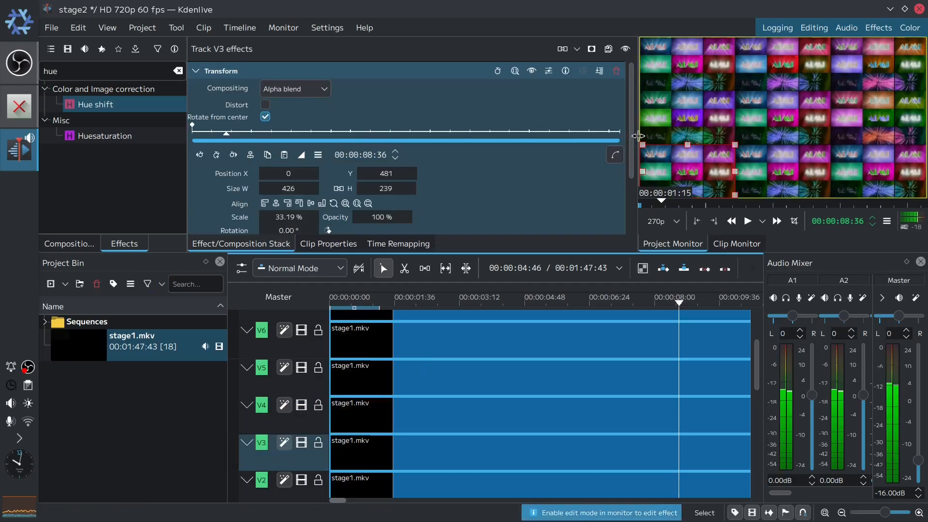
left_click_drag(631, 169, 628, 240)
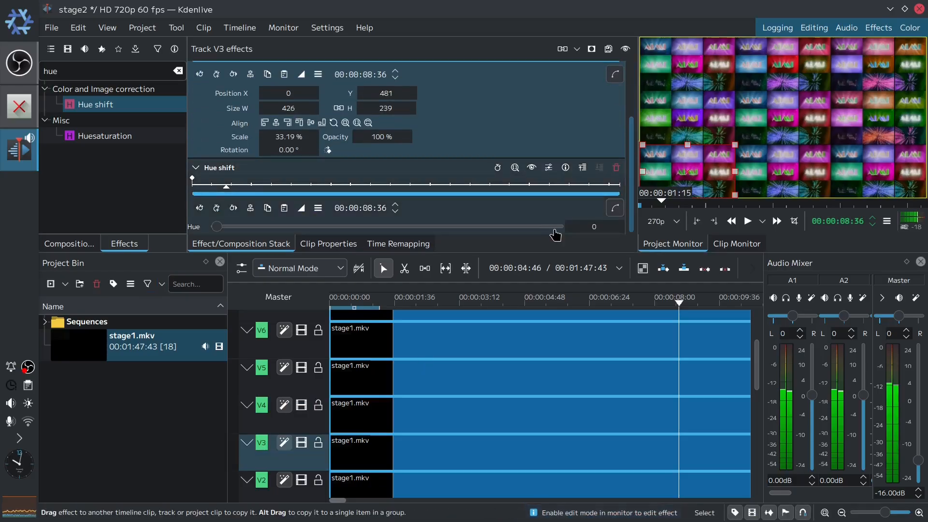
type("27")
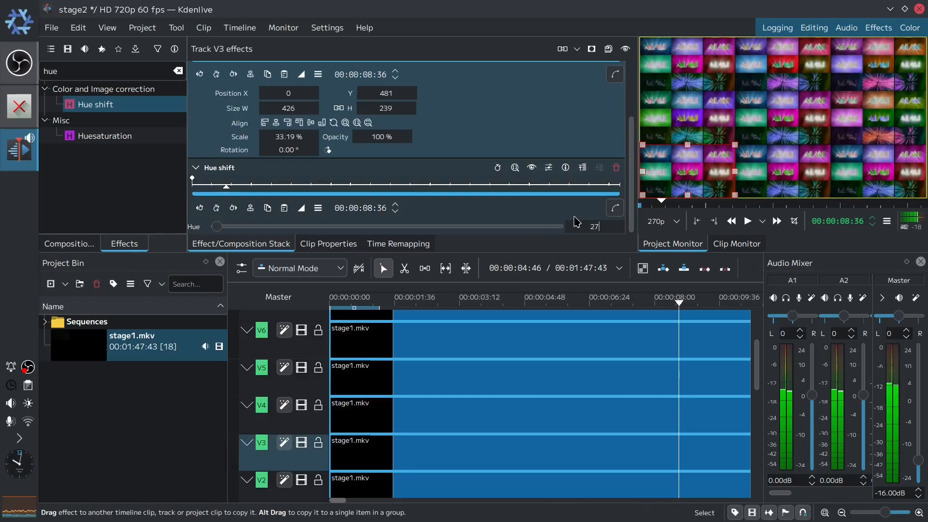
type("0")
key("Return")
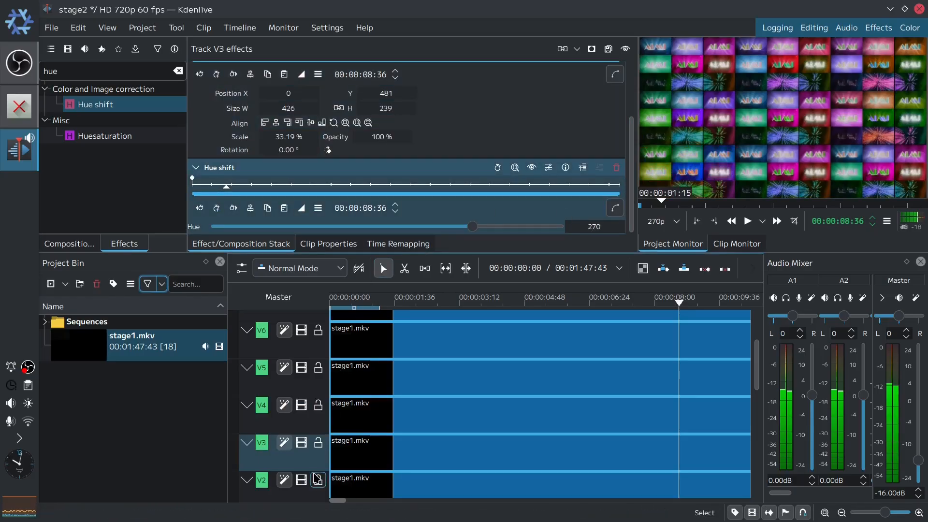
- Set the Hue shift value of track V2 to 225
left_click(309, 491)
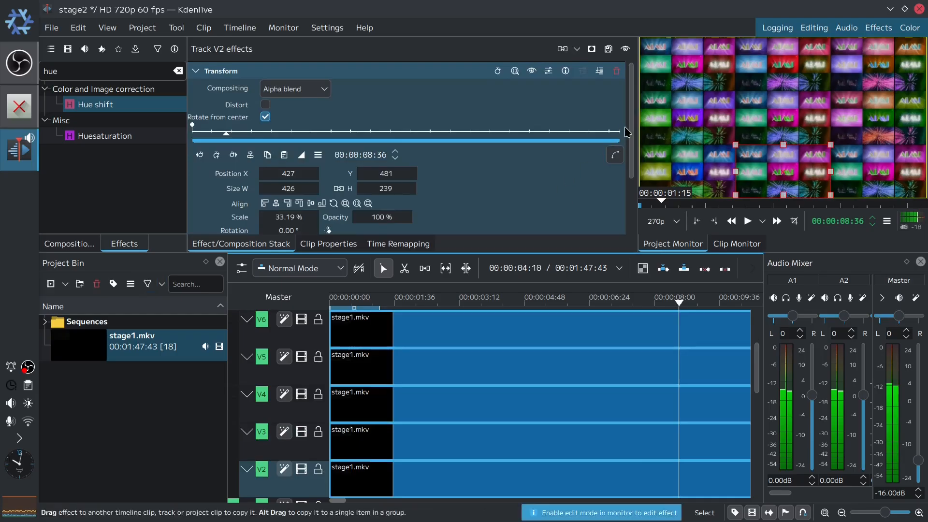
scroll(626, 132, "down", 3)
left_click(595, 226)
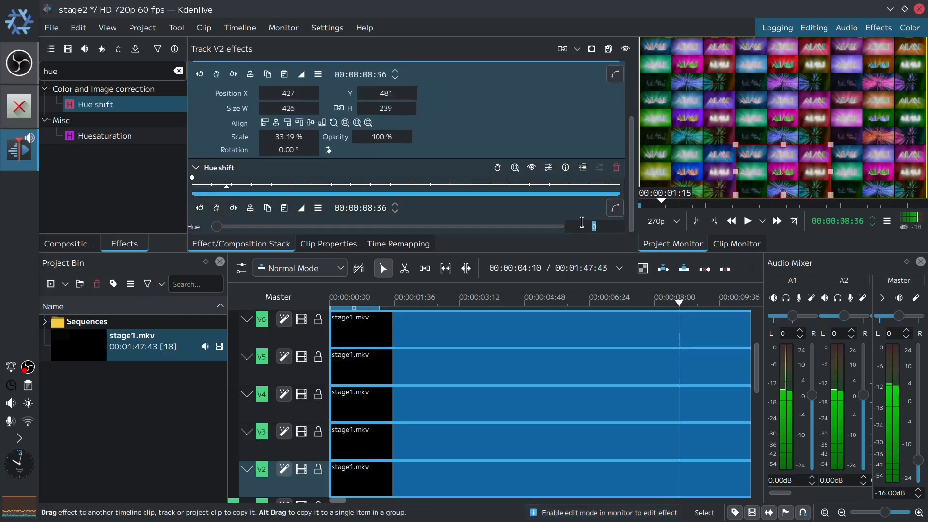
key("Return")
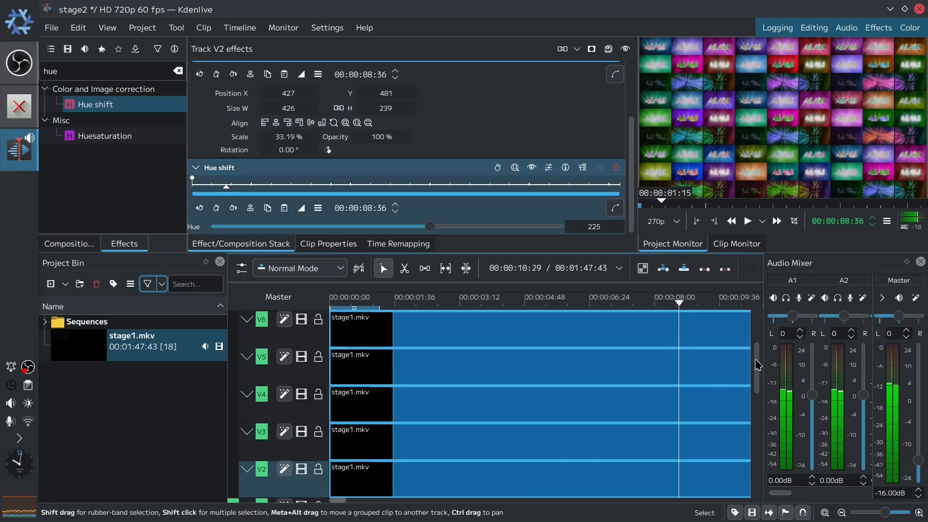
- Set the Hue shift value of track V1 to 180
scroll(746, 380, "down", 2)
left_click(311, 442)
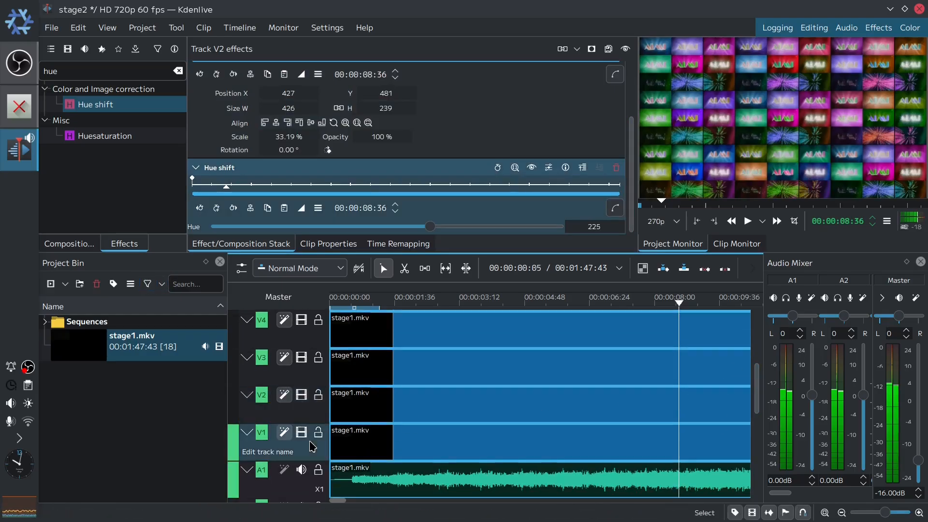
scroll(632, 144, "down", 2)
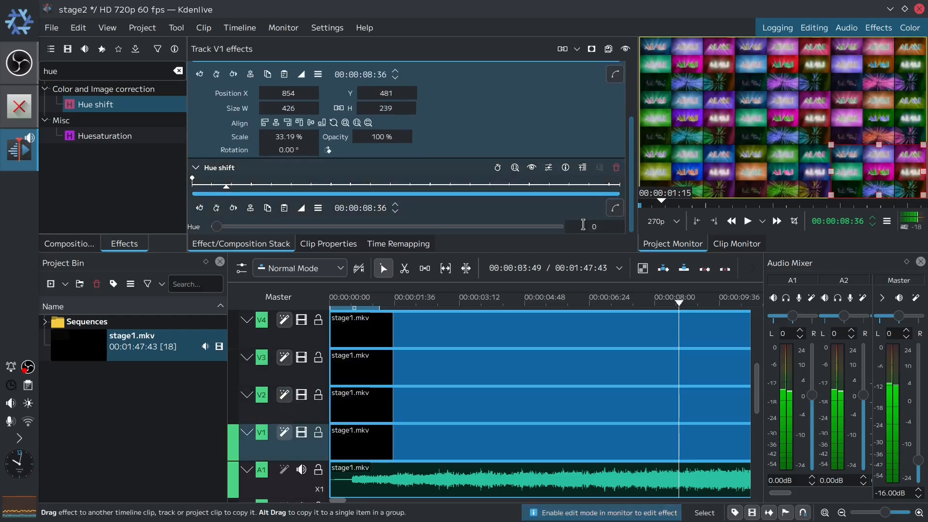
left_click(567, 223)
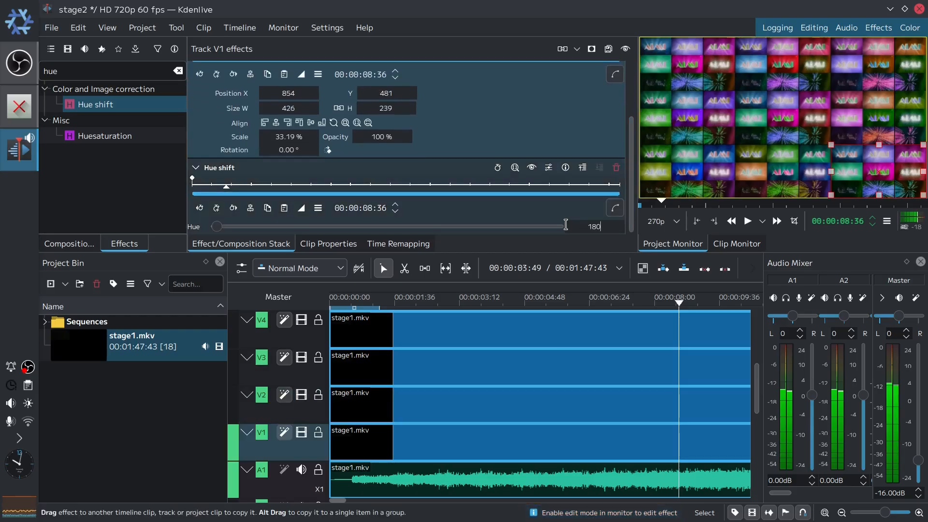
key("Return")
- Apply the Hue shift effect to the stage1.mkv clip on track V5 and select that clip
scroll(757, 385, "up", 1)
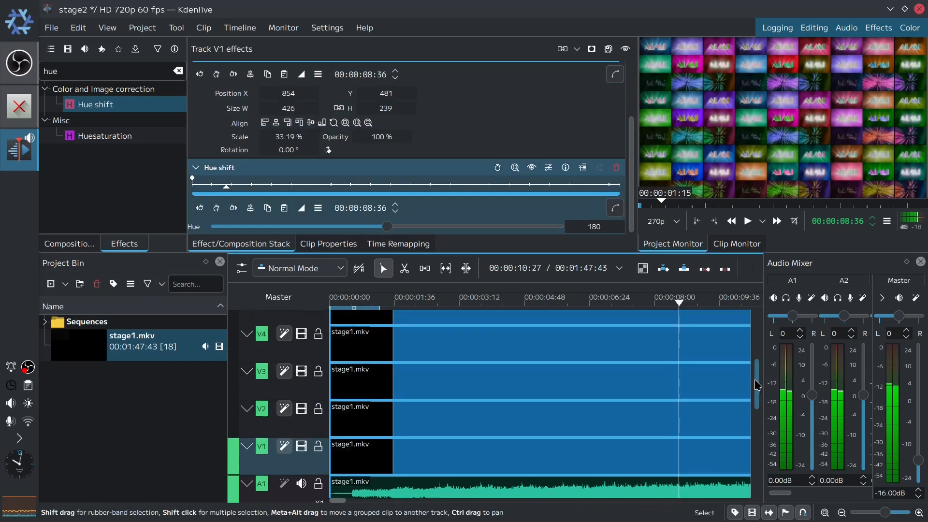
scroll(757, 385, "up", 3)
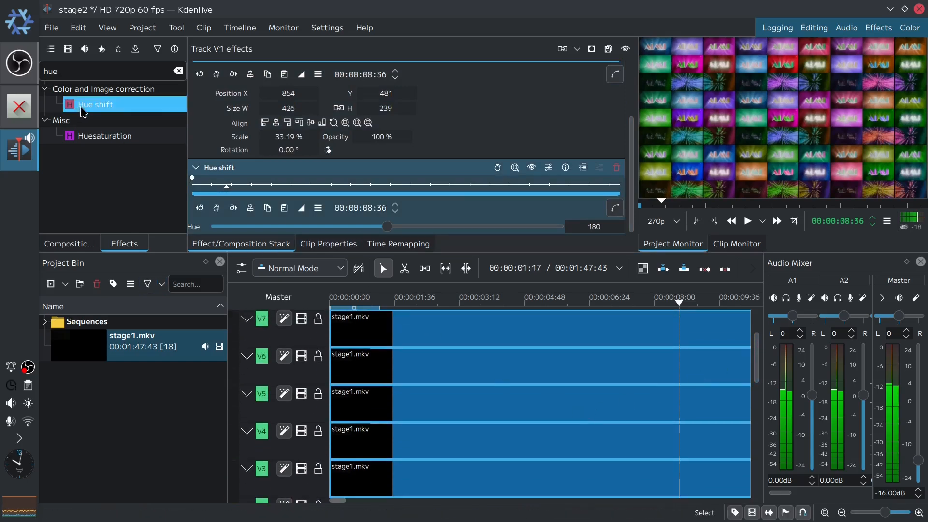
left_click_drag(82, 112, 518, 403)
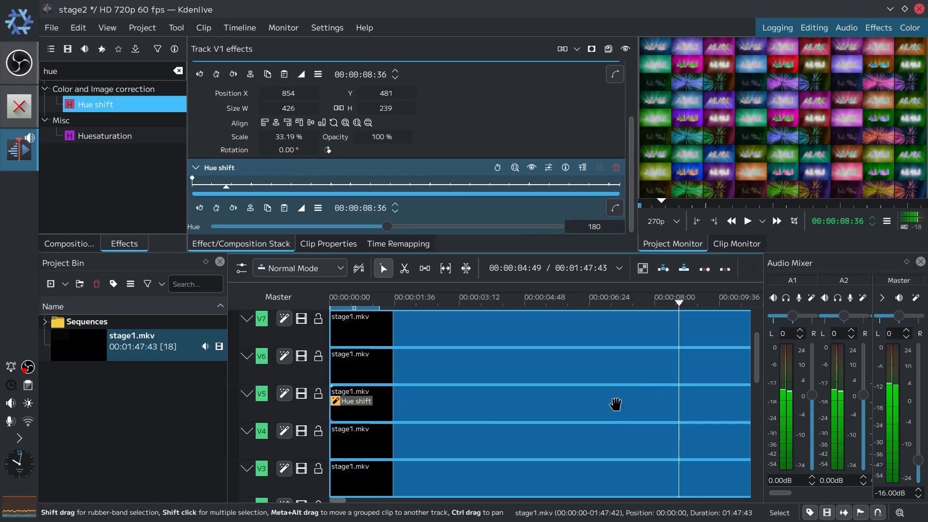
left_click(657, 398)
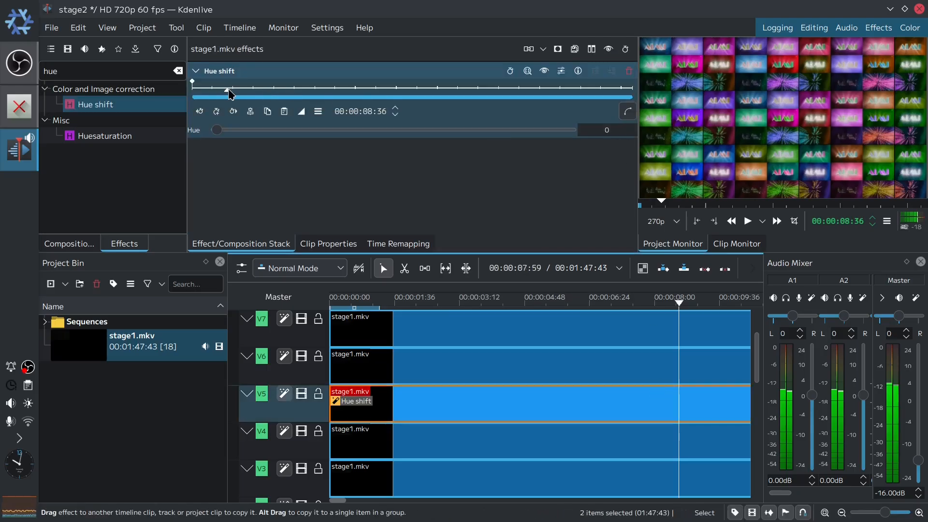
- Add a keyframe at the end of the V5 clip's Hue shift and set its Hue to 360
left_click_drag(230, 95, 636, 125)
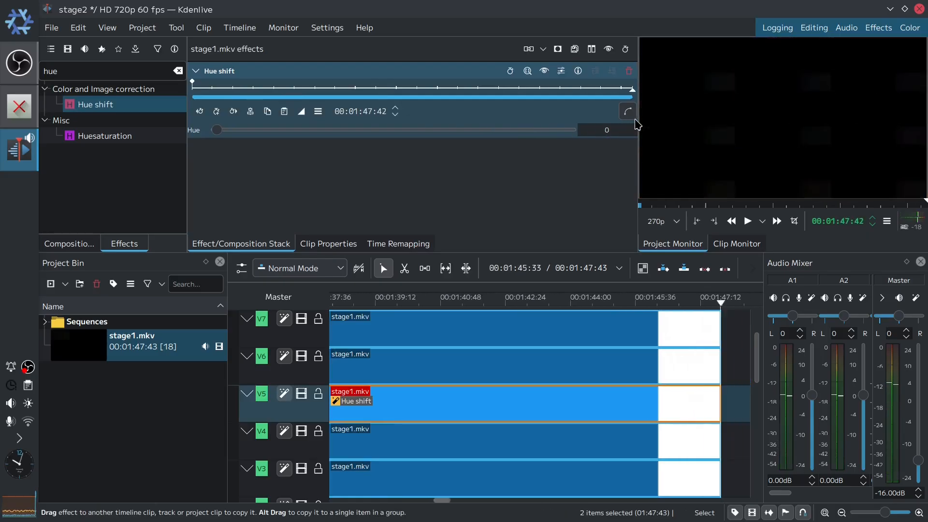
left_click(219, 113)
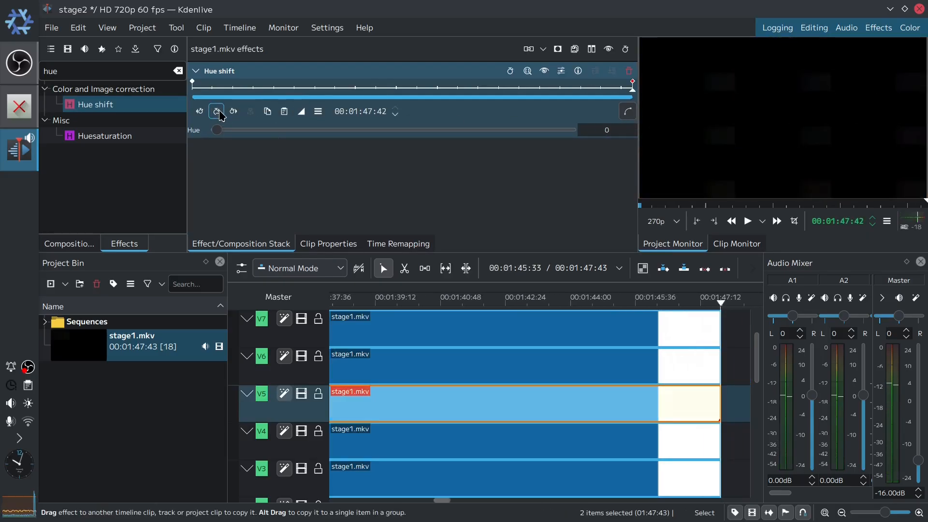
left_click(632, 82)
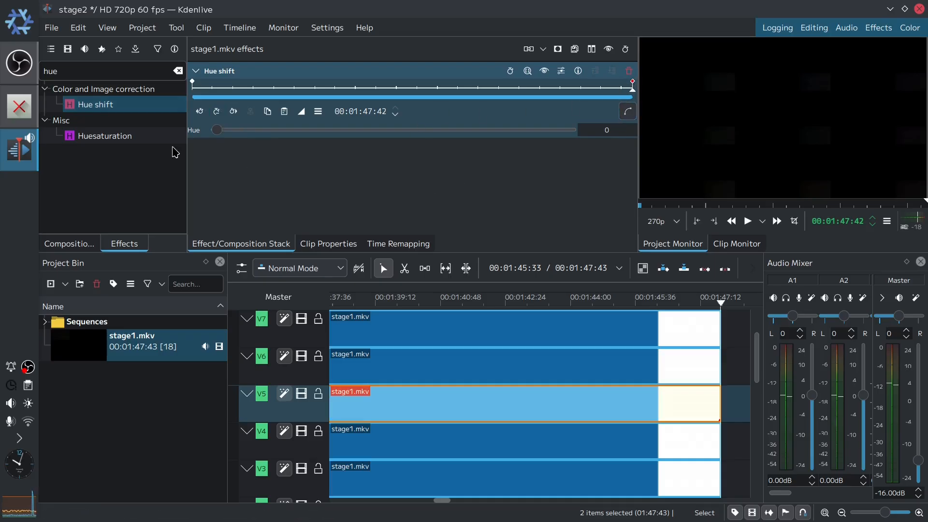
left_click_drag(214, 132, 631, 159)
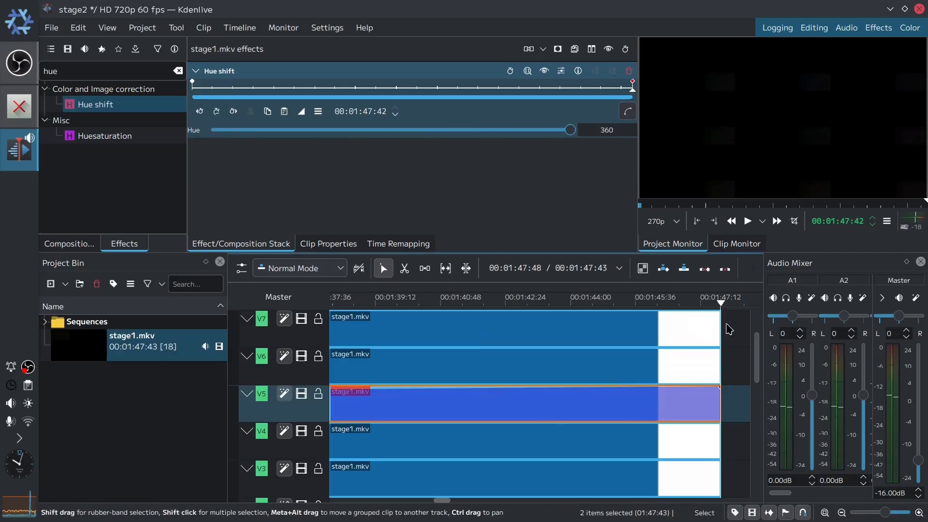
- Move the V2 clip later so it starts at 00:00:01:25
left_click_drag(724, 309, 224, 325)
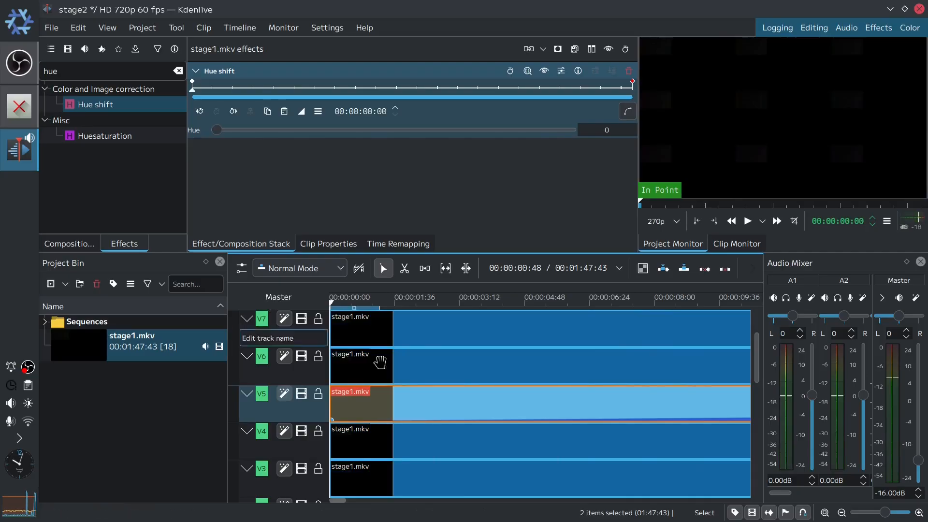
left_click_drag(757, 362, 756, 311)
scroll(730, 415, "down", 5)
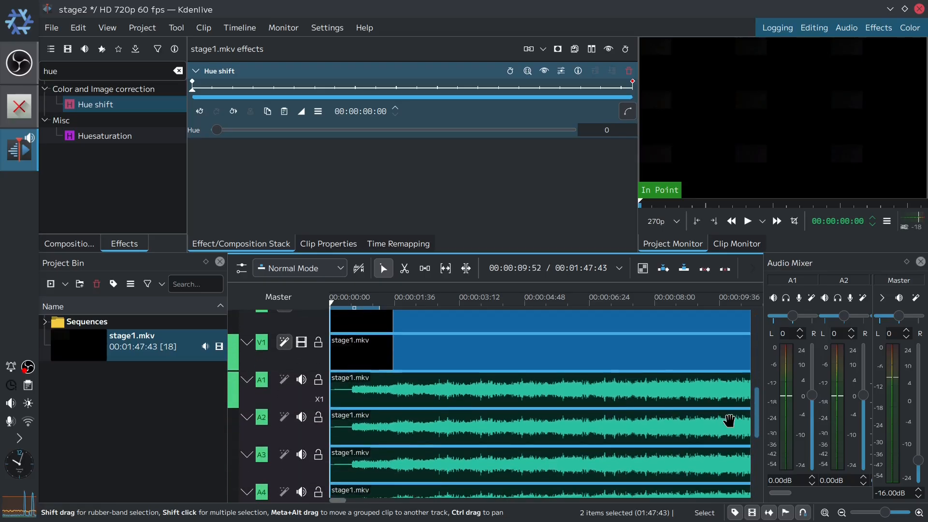
scroll(730, 410, "up", 6)
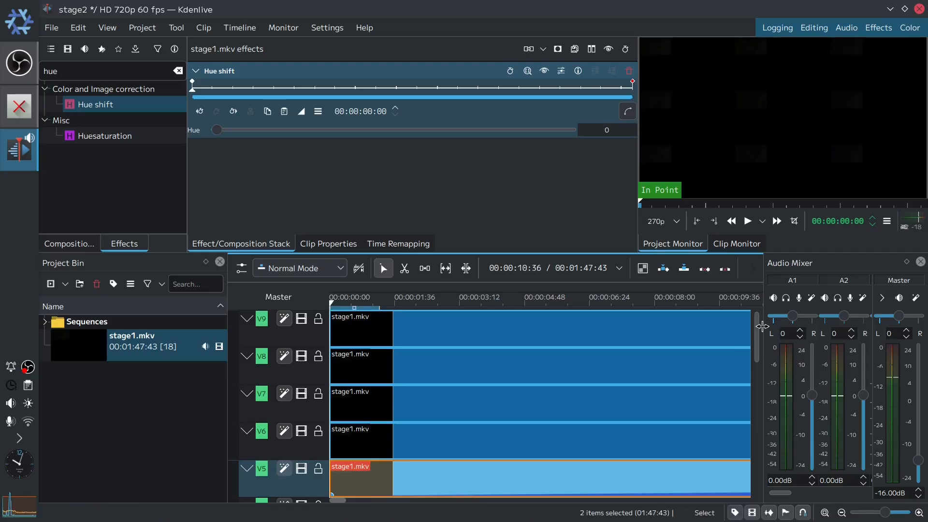
left_click_drag(757, 335, 757, 397)
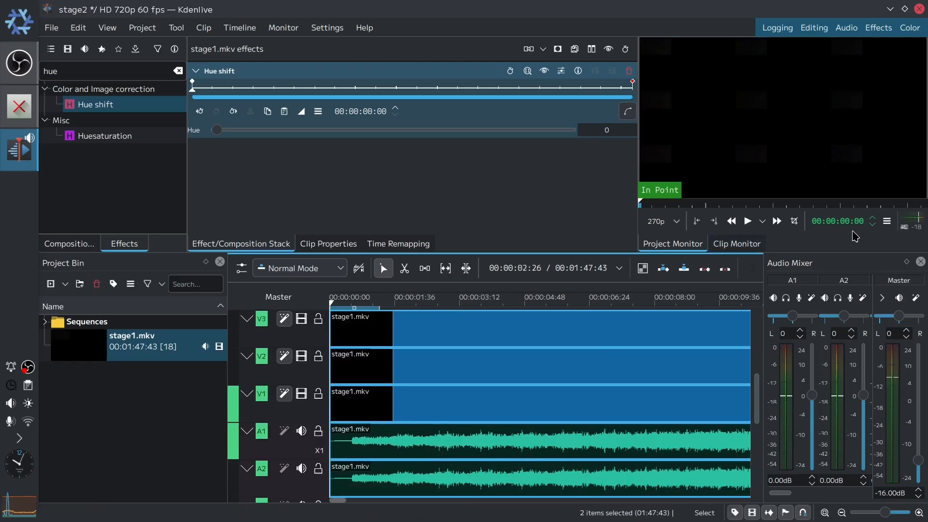
key("Right")
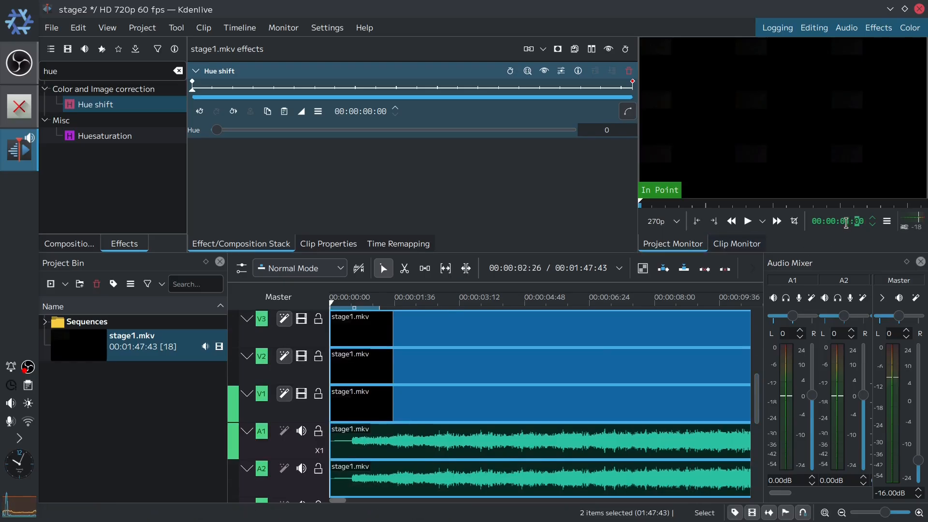
type("25")
key("Return")
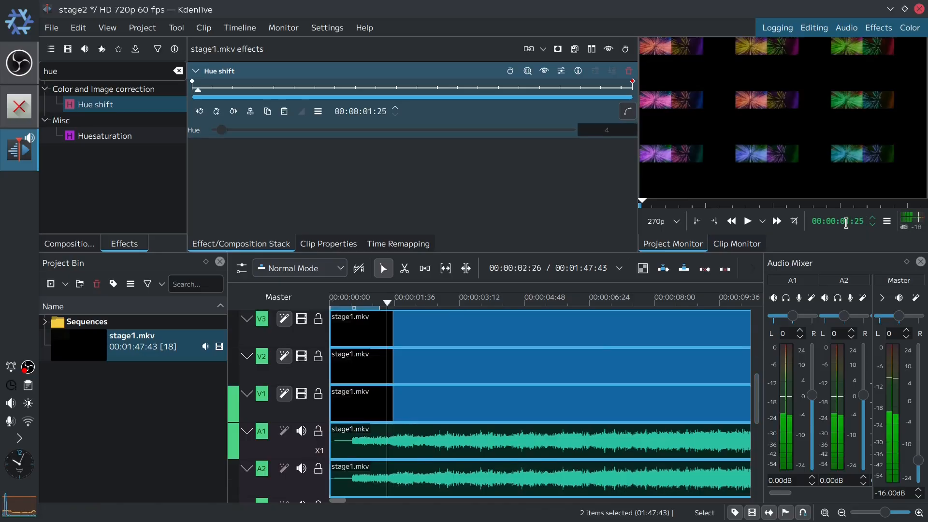
left_click_drag(408, 373, 472, 379)
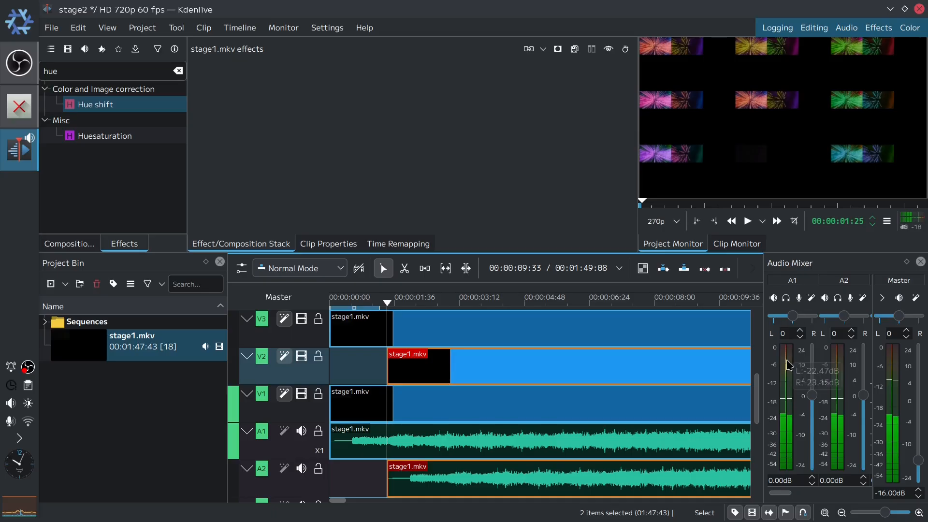
- Move the V3 clip later so it starts at about 00:00:02:50
scroll(760, 388, "up", 1)
scroll(760, 388, "up", 1)
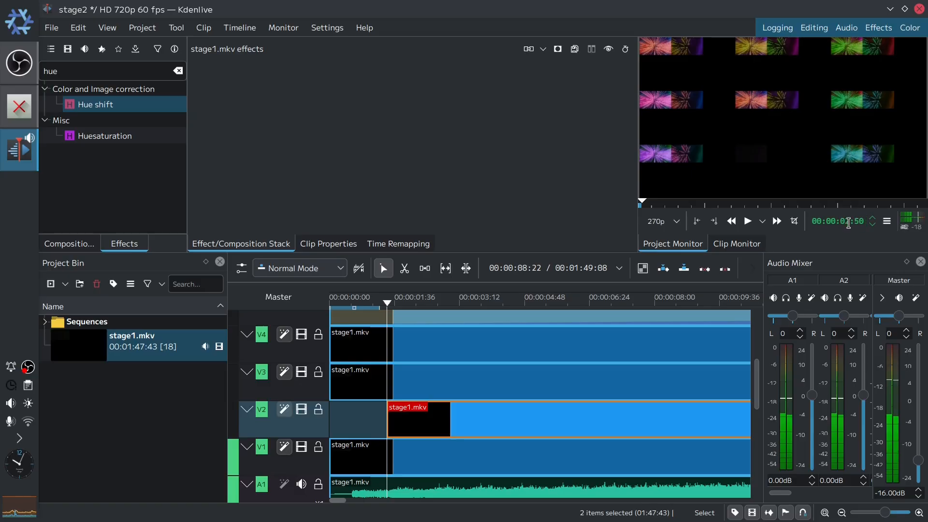
left_click_drag(390, 378, 497, 377)
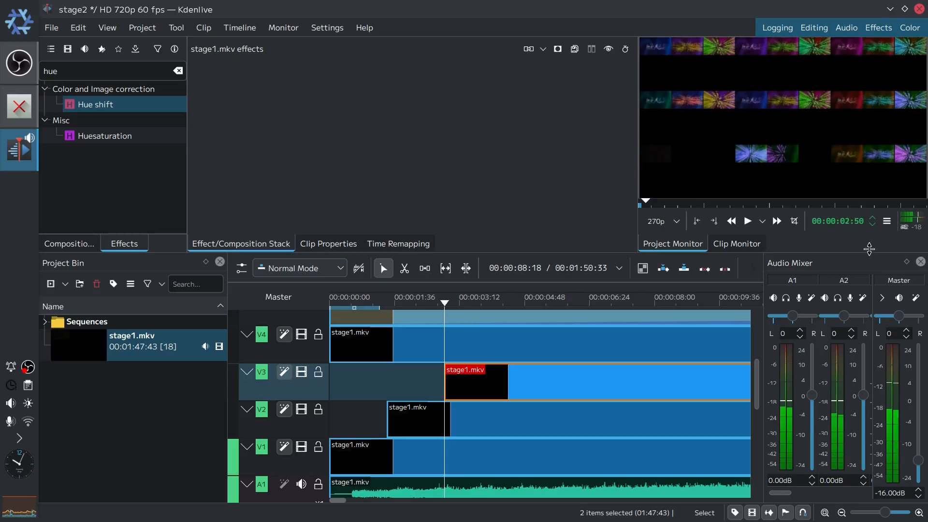
- Move the V4 clip later so it starts at 00:00:04:15
type("3")
key("Return")
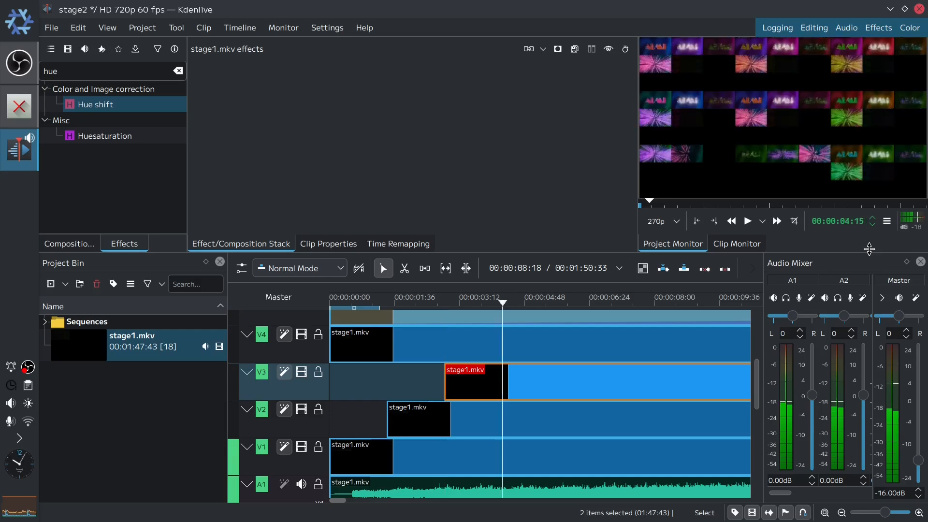
left_click_drag(445, 347, 628, 353)
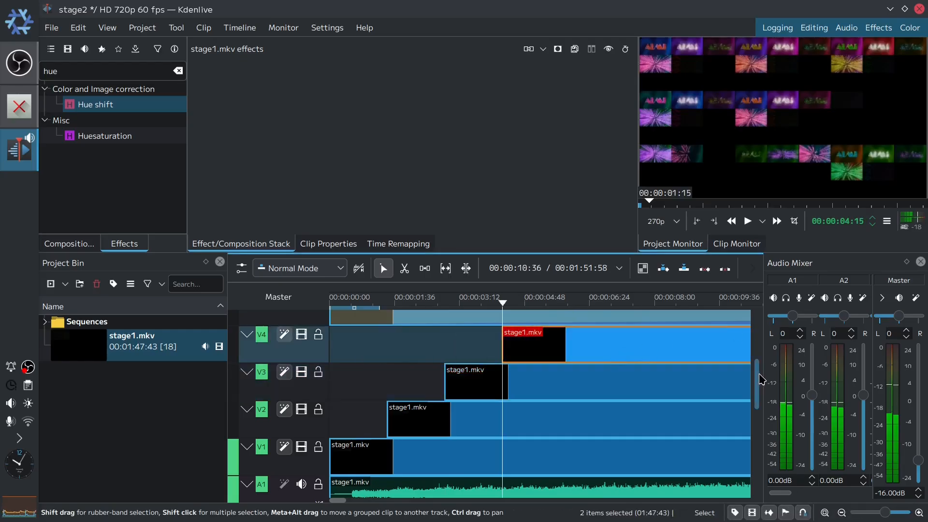
- Move the V5 clip later so it starts at 00:00:05:40
left_click_drag(761, 380, 765, 344)
left_click(847, 221)
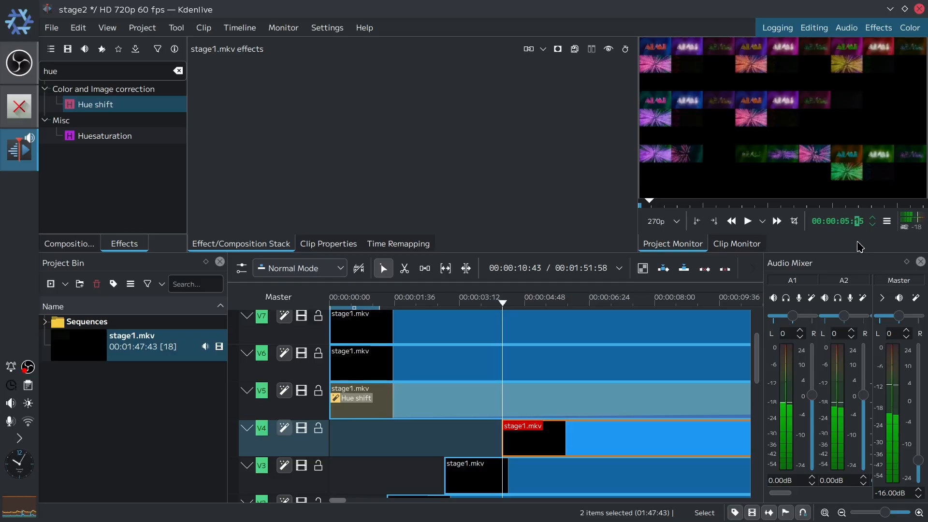
type("40")
key("Return")
left_click(424, 402)
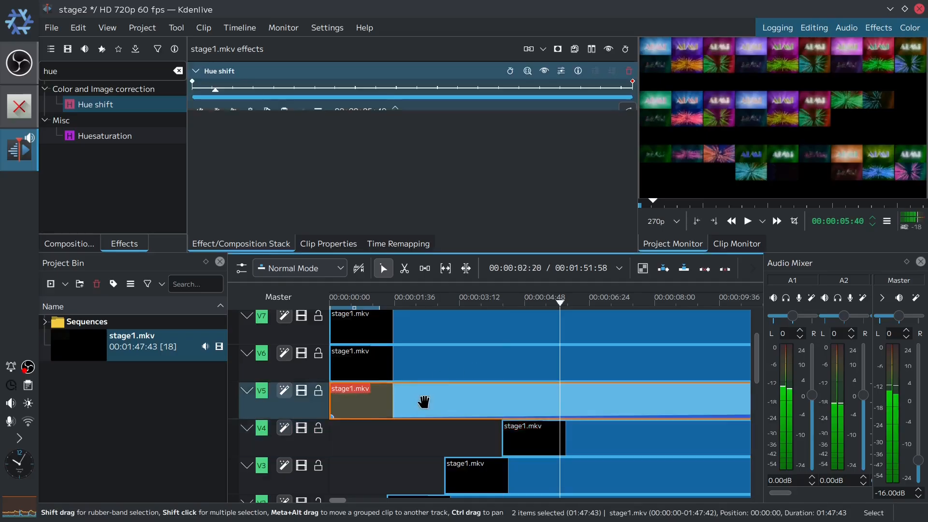
left_click_drag(423, 402, 652, 405)
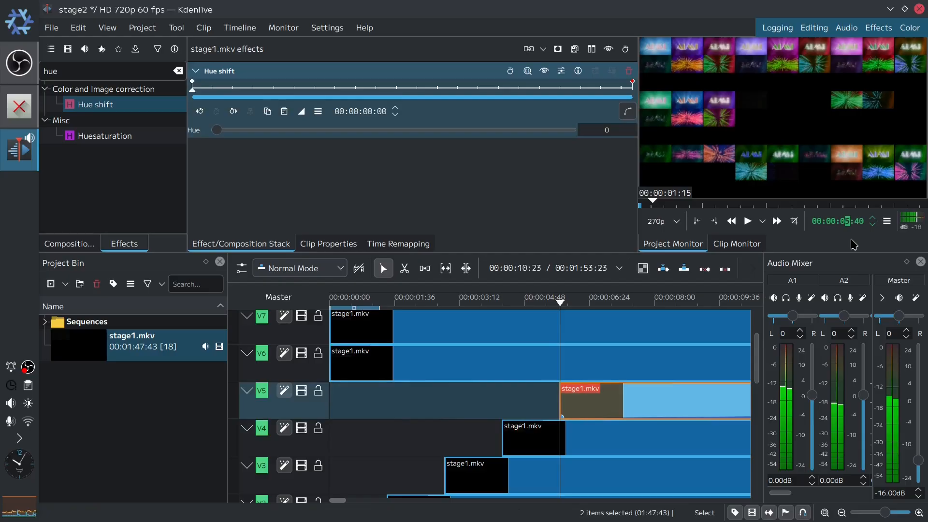
- Move the V6 clip later so it starts at 00:00:07:05
type("6")
type("5")
key("Return")
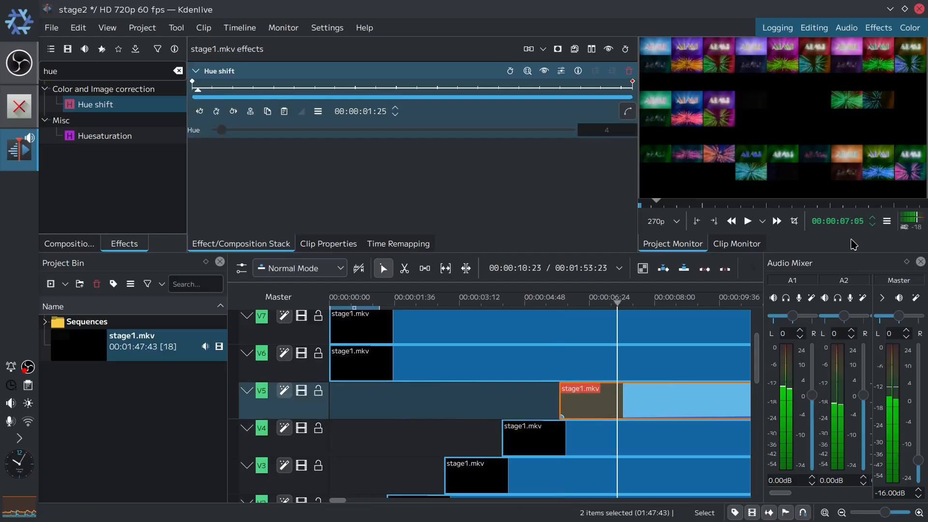
left_click_drag(408, 364, 681, 372)
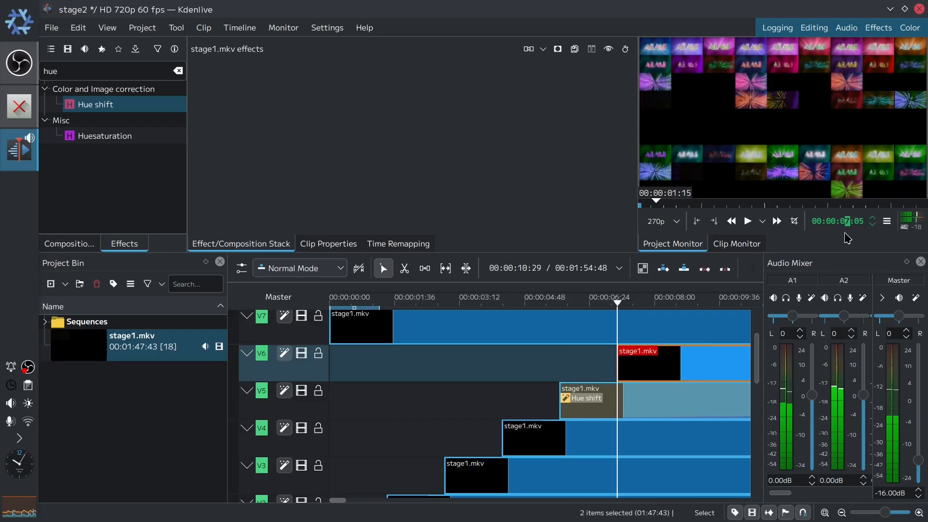
- Move the V7 clip later so it starts at 00:00:08:30
type("8")
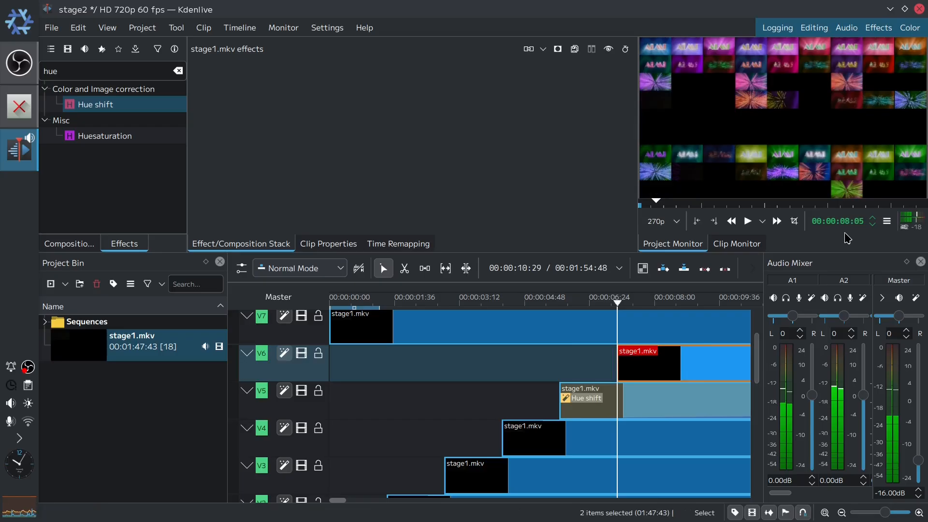
key("Return")
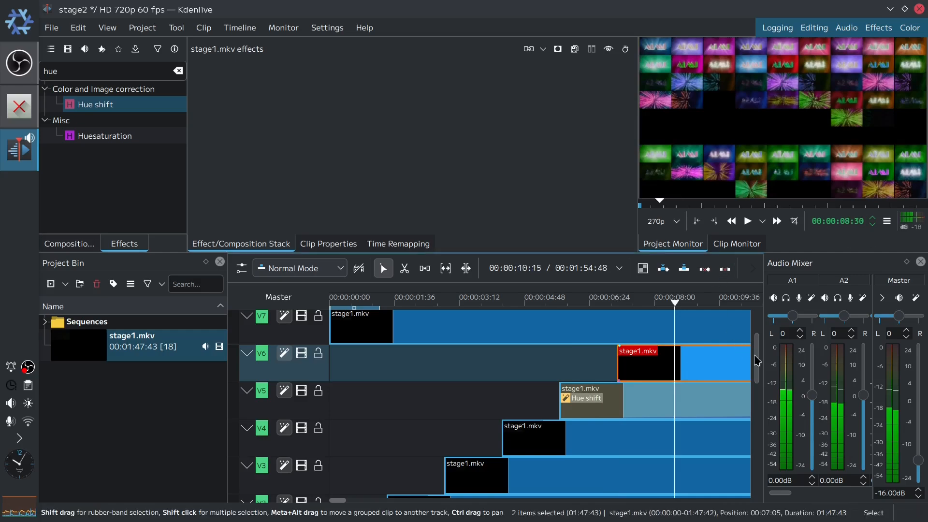
scroll(761, 365, "up", 2)
left_click_drag(370, 401, 715, 401)
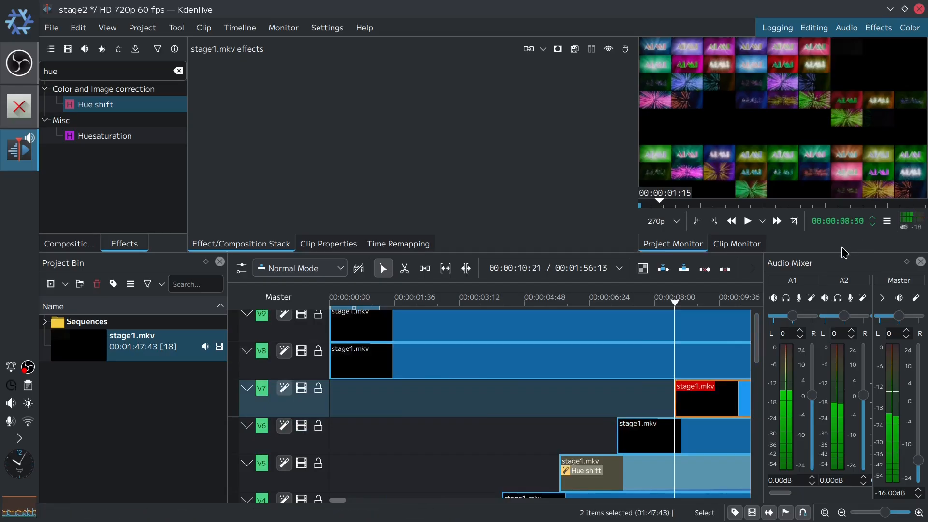
- Move the V8 clip later so it starts at 00:00:09:55
type("9")
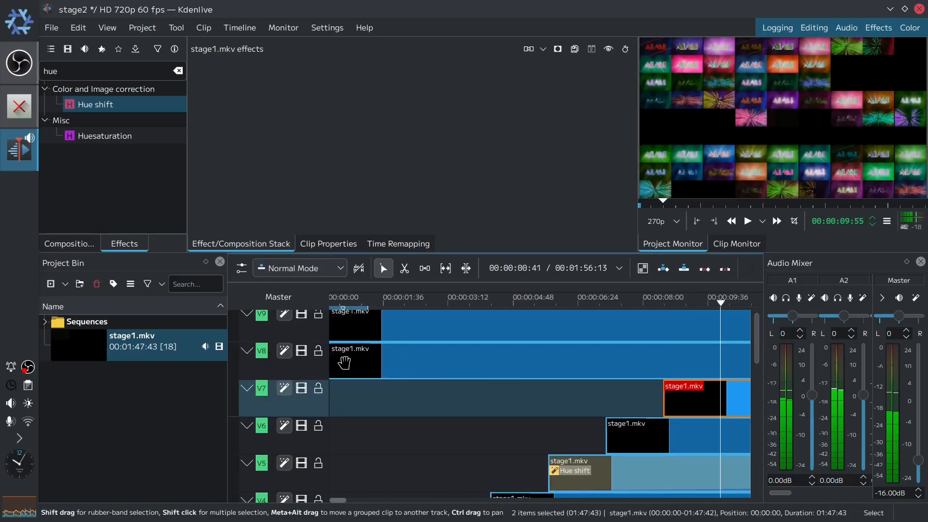
left_click_drag(407, 360, 688, 354)
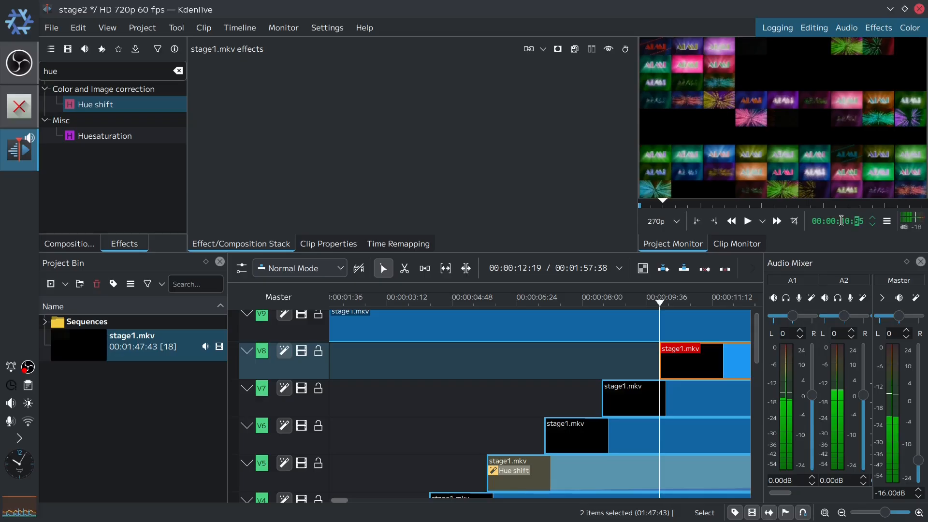
- Move the V9 clip later so it starts at 00:00:11:20
type("80")
key("Return")
left_click(354, 328)
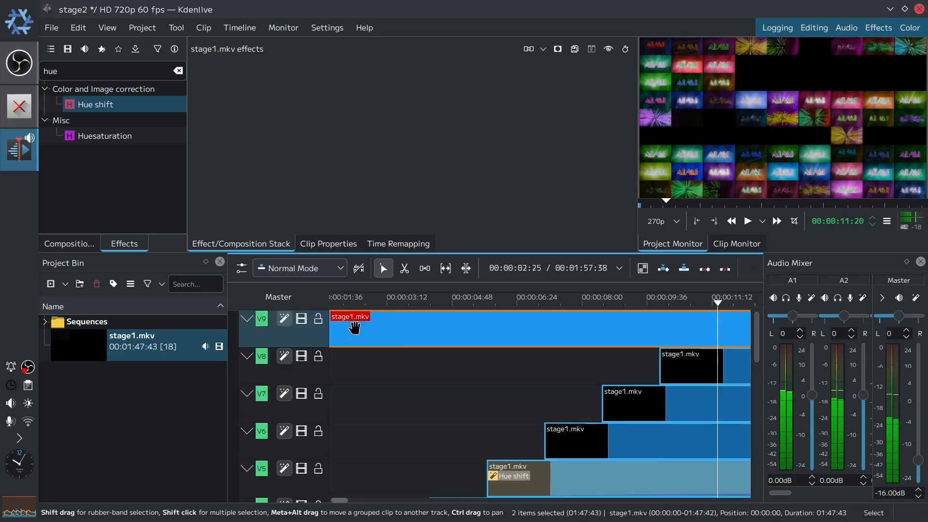
left_click_drag(354, 327, 706, 334)
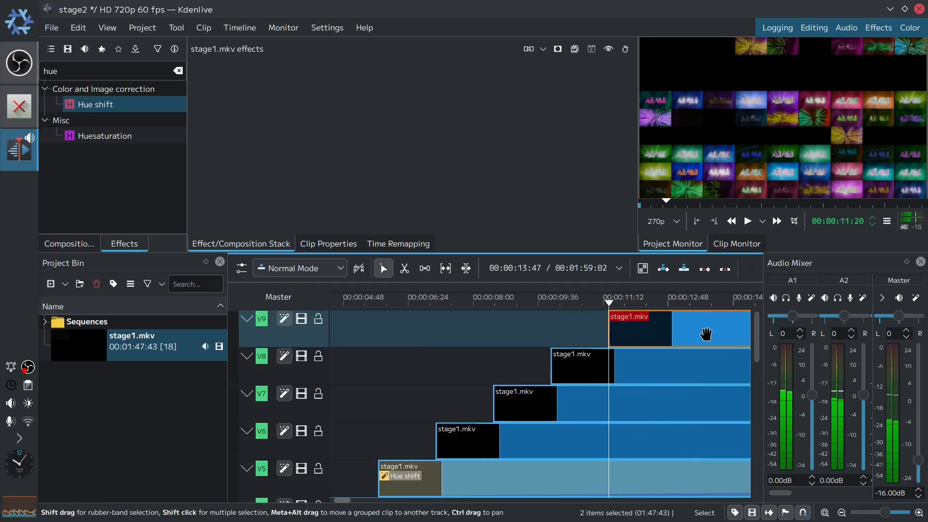
- Return to the timeline start, save the project, and play back the staggered grid
scroll(747, 367, "down", 4)
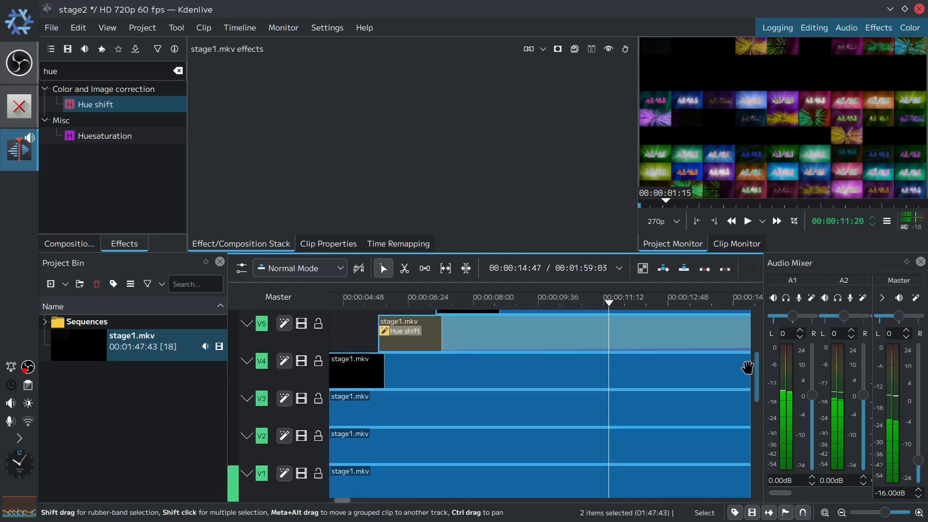
scroll(747, 367, "down", 2)
left_click(612, 302)
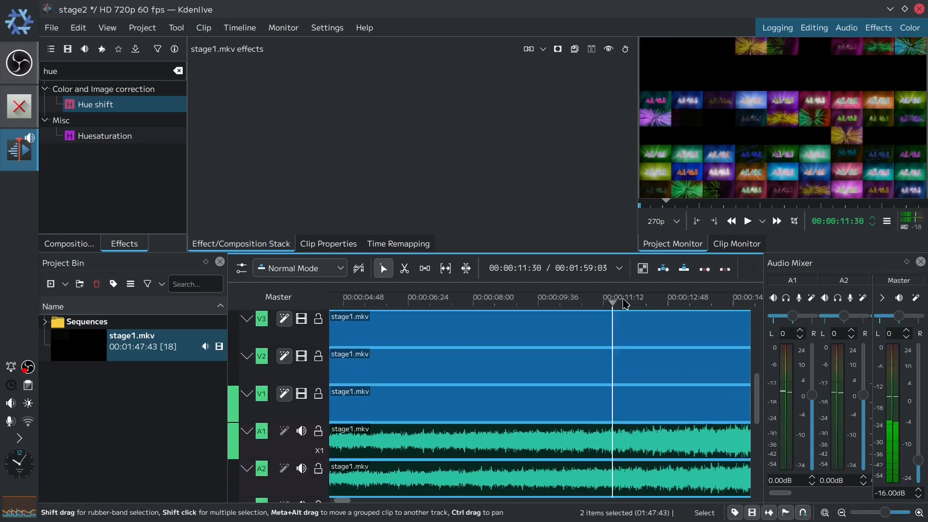
left_click_drag(625, 304, 80, 314)
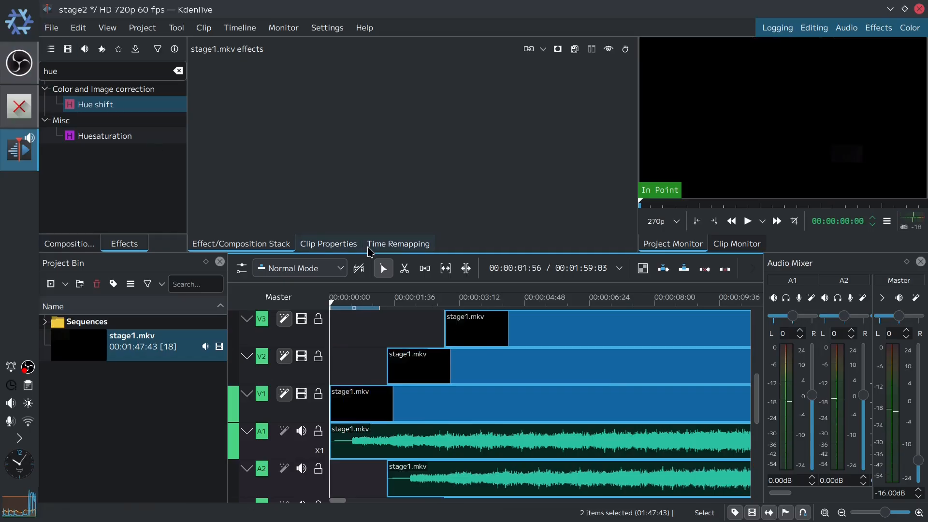
key("ctrl+s")
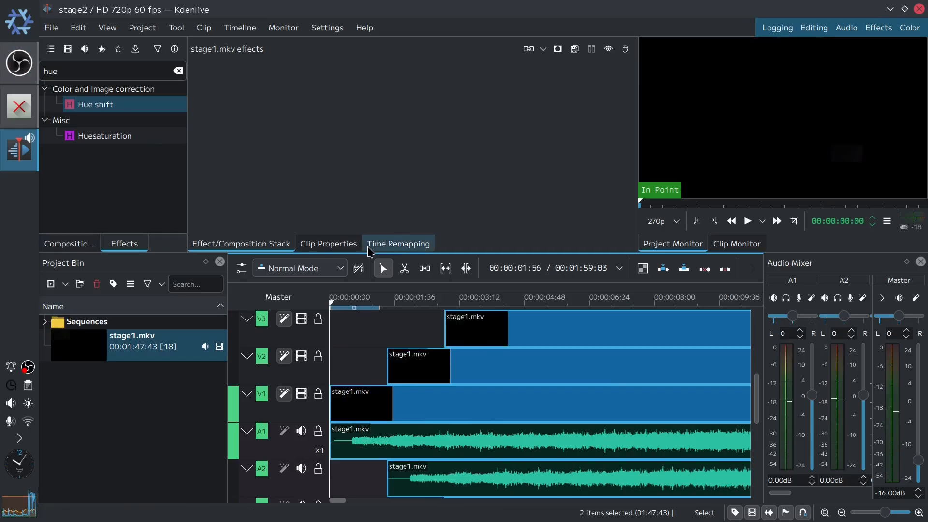
left_click(750, 226)
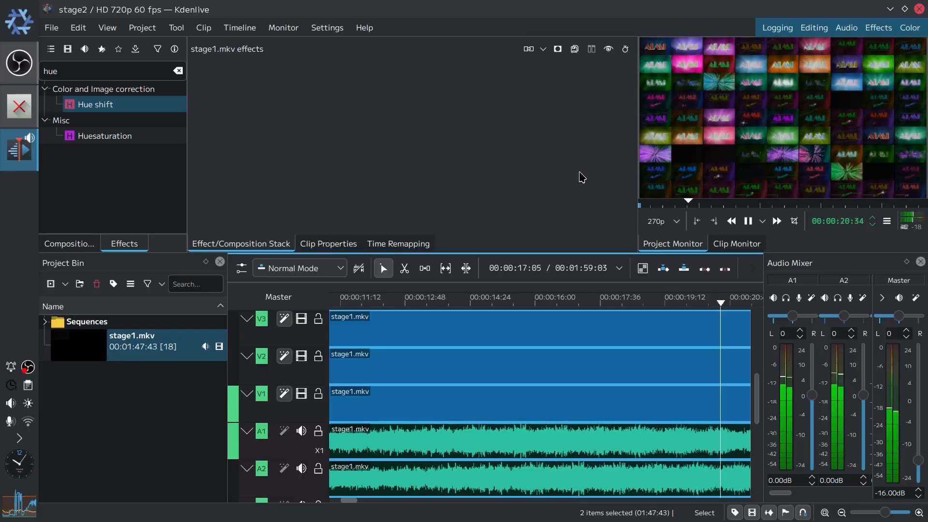
left_click(748, 224)
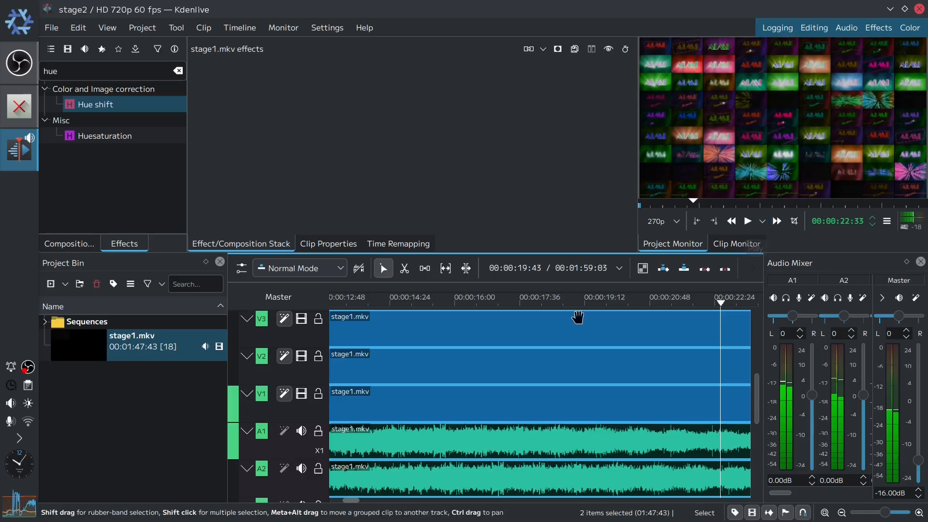
- Add a Saturation effect to track V5 and set its saturation to 200
scroll(757, 396, "up", 1)
left_click_drag(757, 396, 757, 365)
double_click(80, 70)
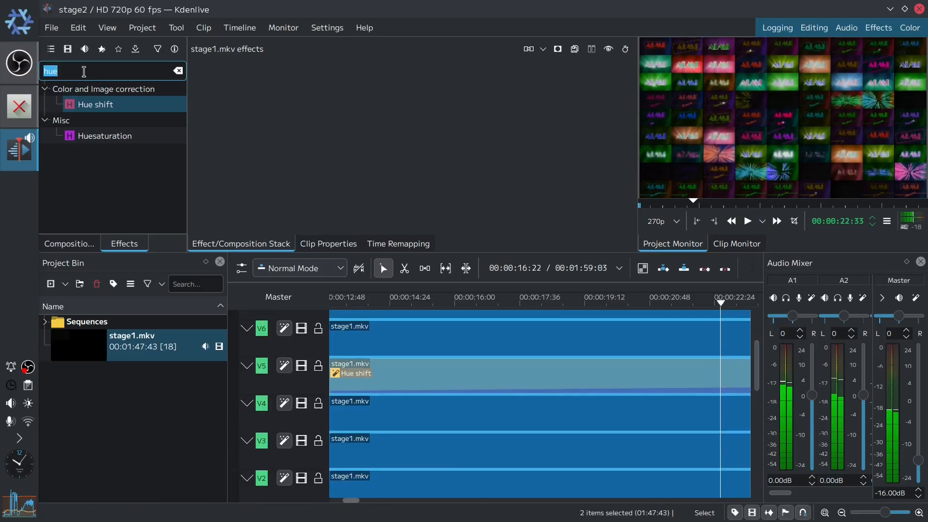
type("satur")
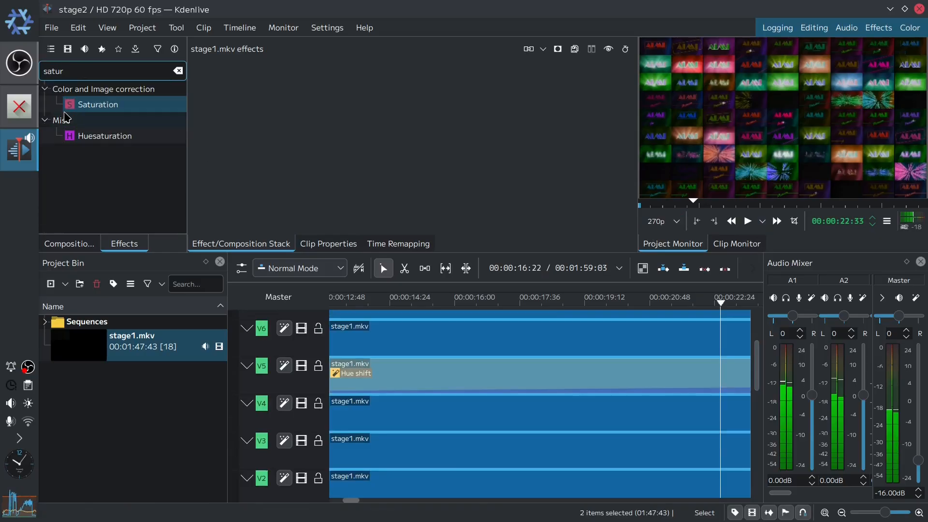
left_click_drag(75, 106, 296, 382)
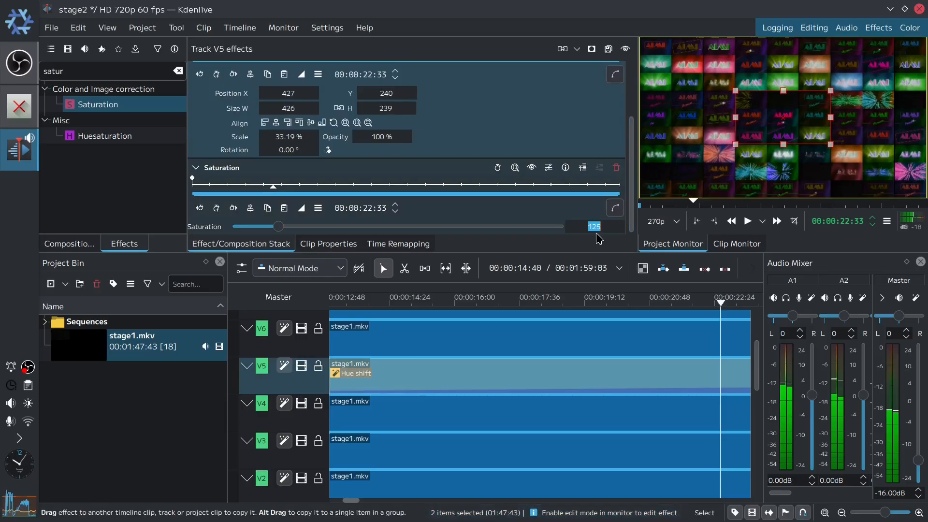
type("200")
key("Return")
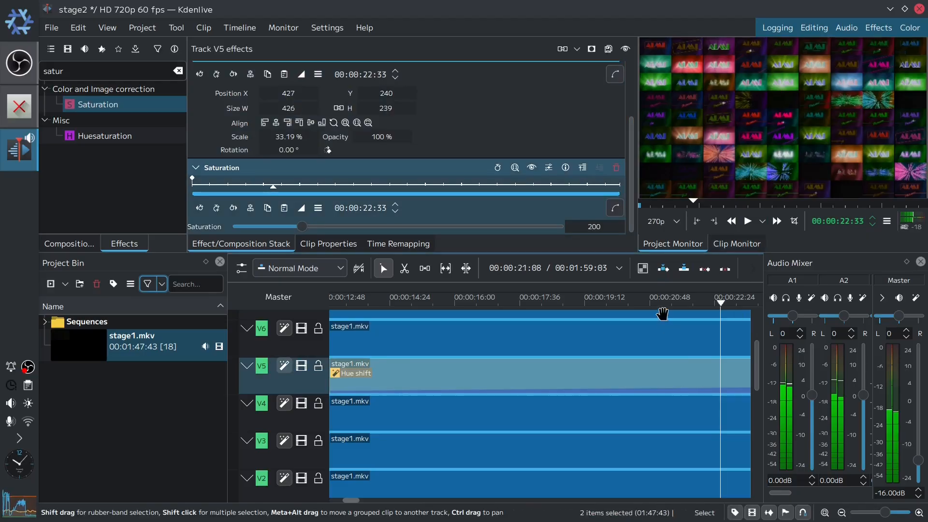
- Set the master audio level to -12 dB and preview the playback
double_click(882, 493)
type("-1")
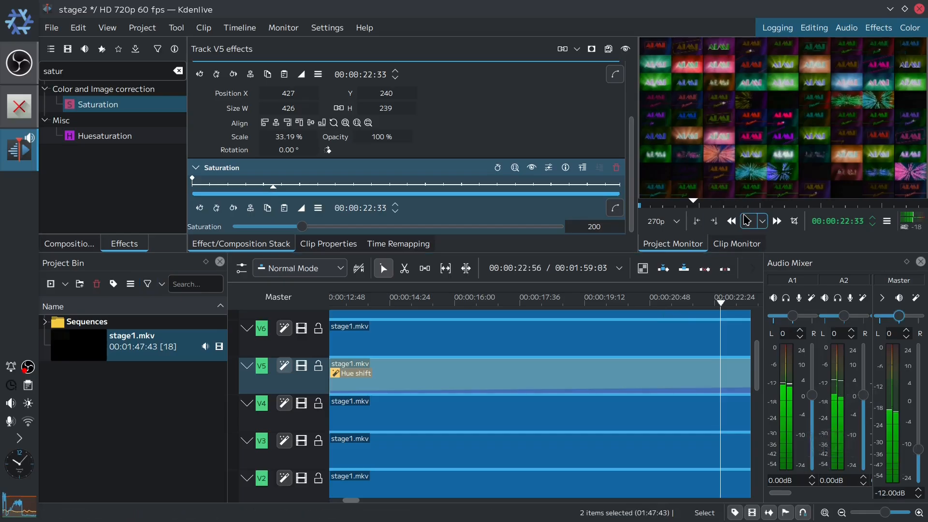
left_click(747, 222)
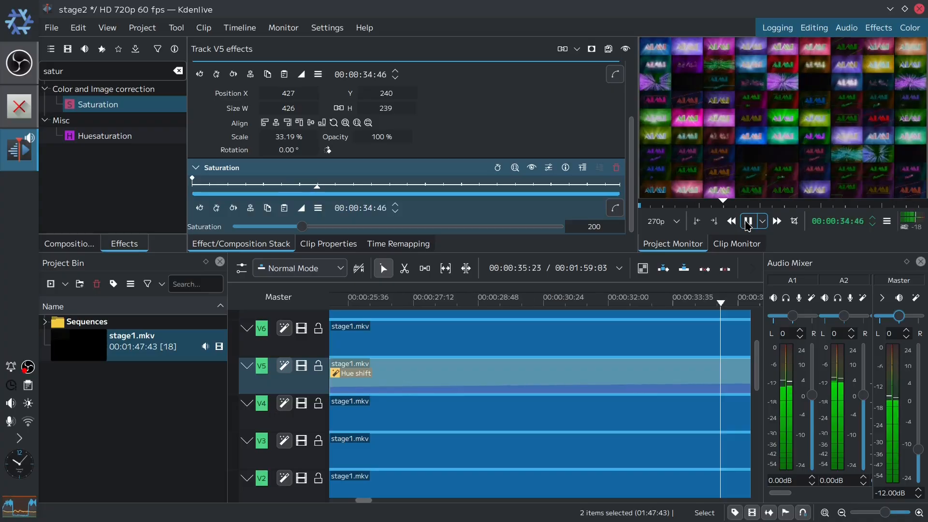
left_click(748, 221)
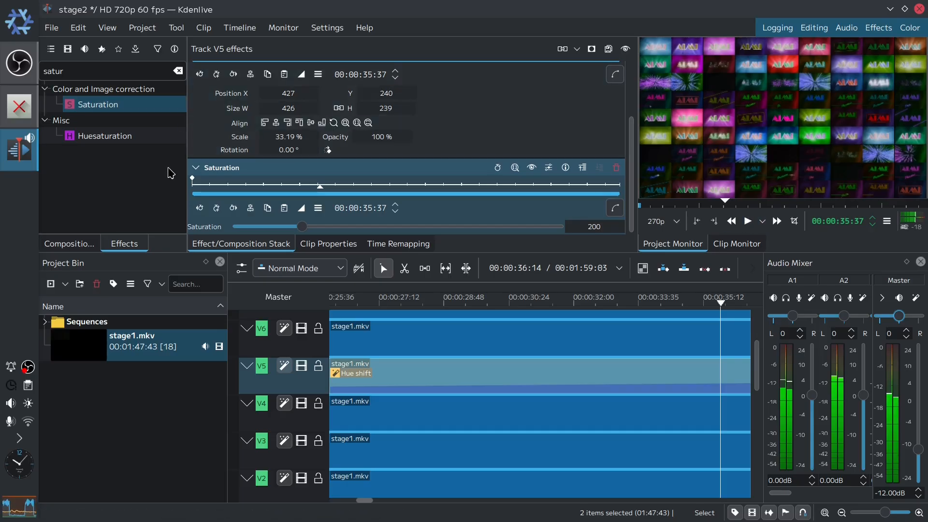
- Save the project and render it with the FFV1 preset to CO2ST-Tutorial/stage2.mkv
key("ctrl+s")
key("ctrl+Return")
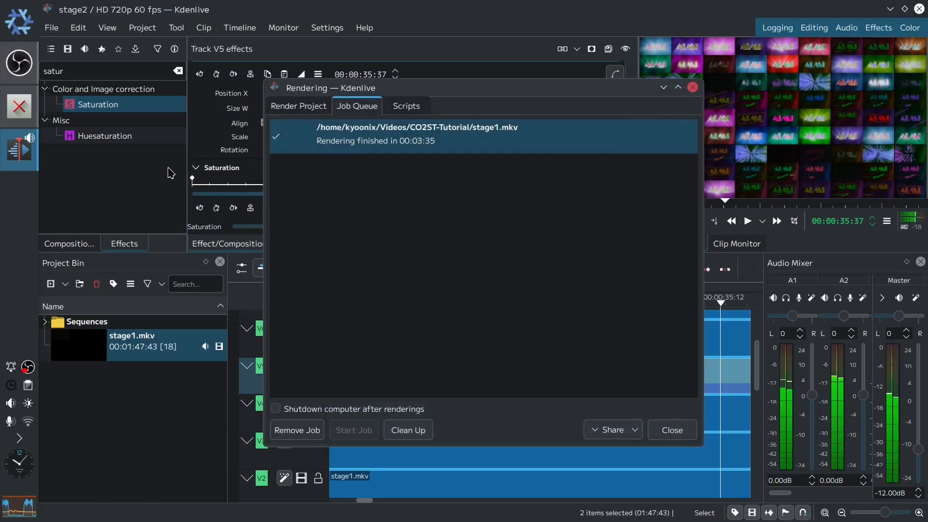
left_click(327, 108)
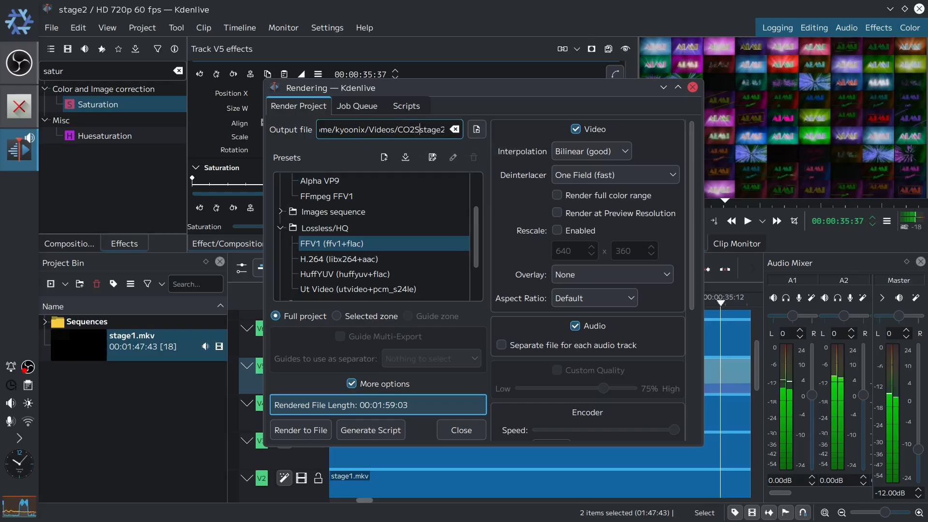
type("torial/")
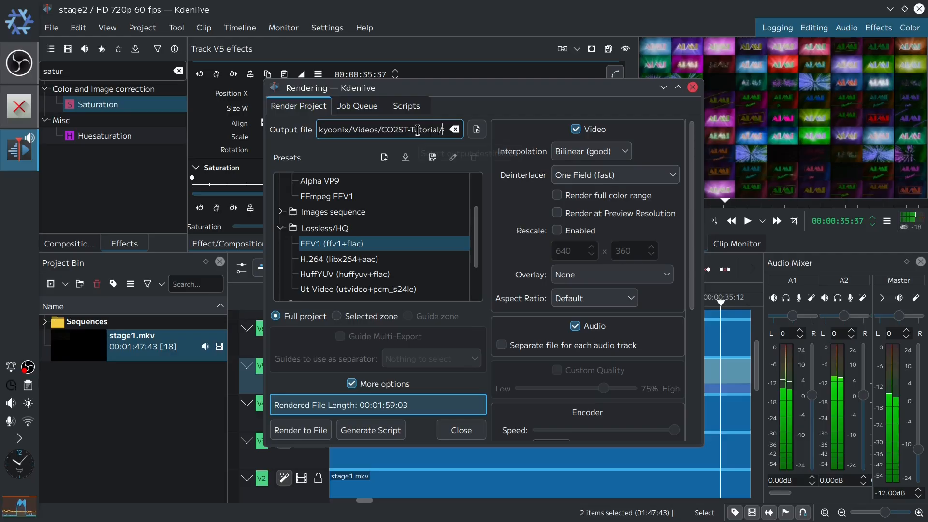
left_click_drag(382, 131, 491, 137)
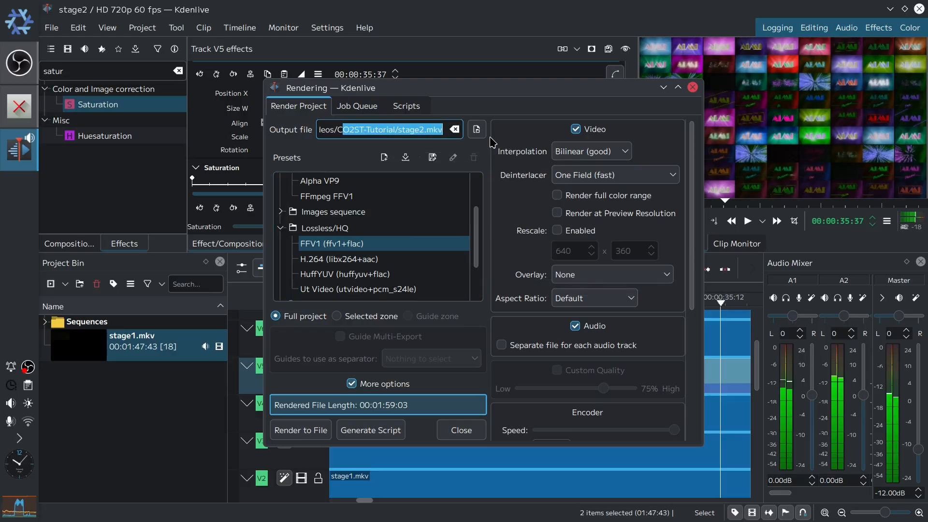
left_click_drag(692, 254, 685, 318)
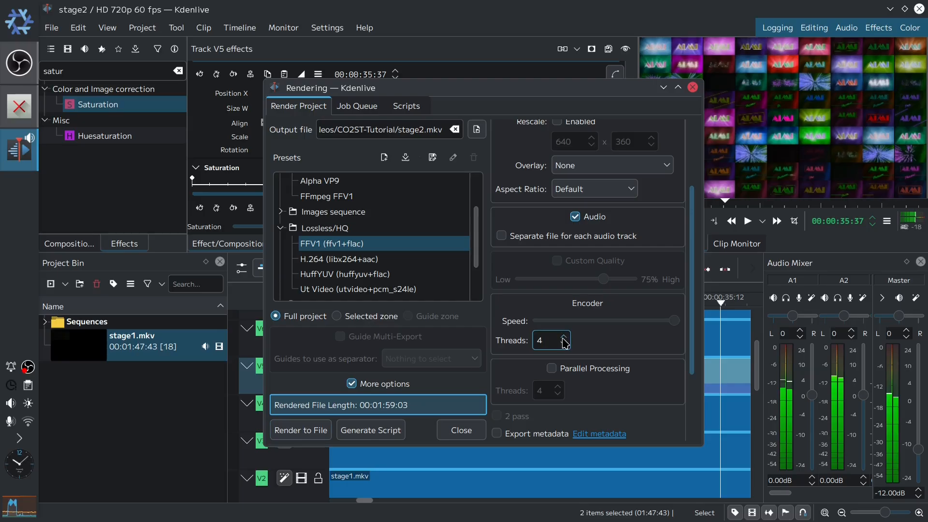
scroll(628, 338, "up", 3)
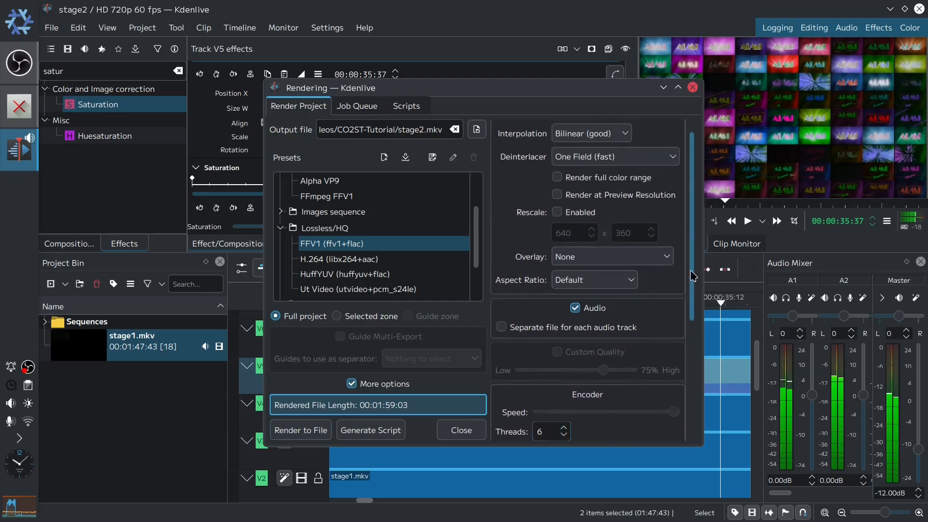
scroll(680, 419, "down", 8)
scroll(681, 419, "up", 8)
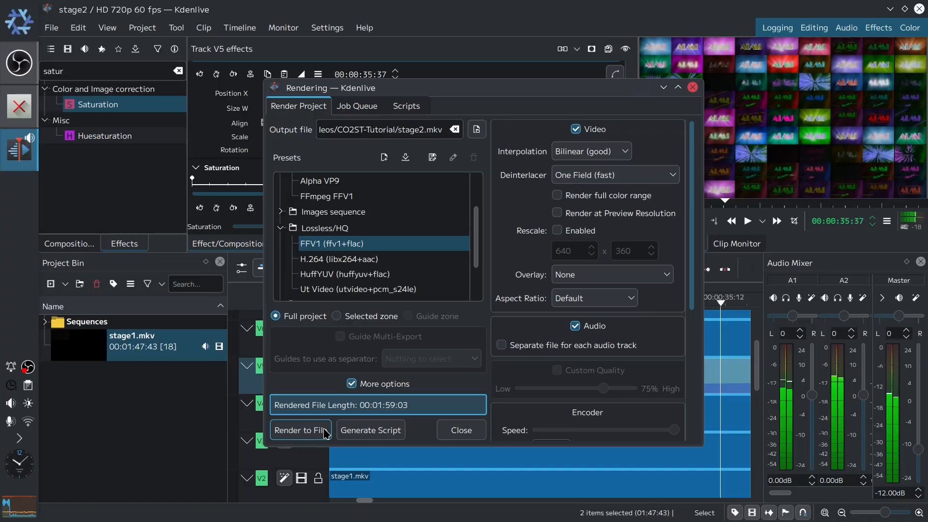
left_click(325, 434)
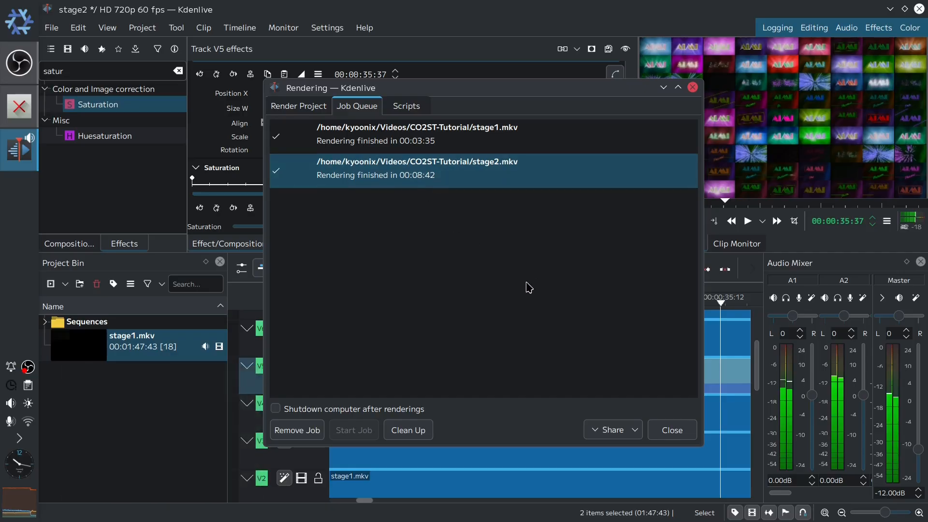
left_click(679, 437)
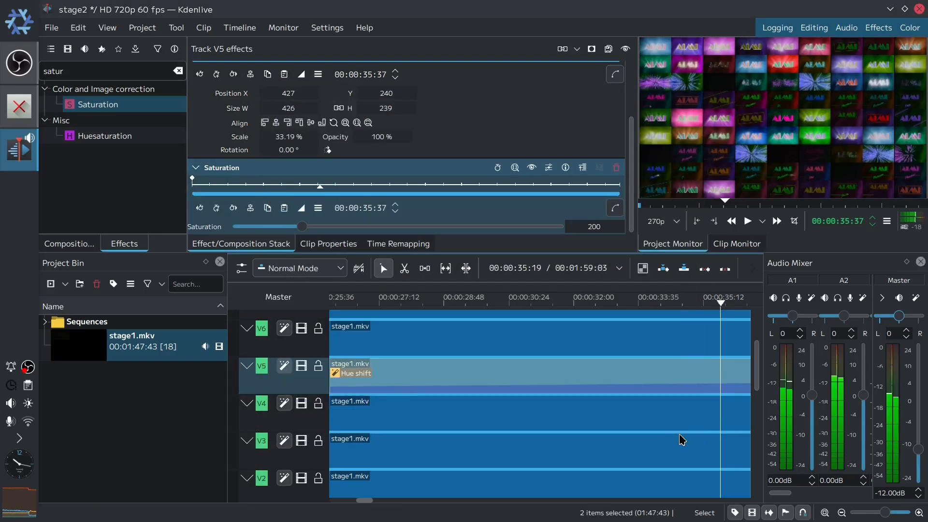
- Start a new 4K UHD 2160p 60 fps project, saving the changes to stage2 first
left_click(52, 29)
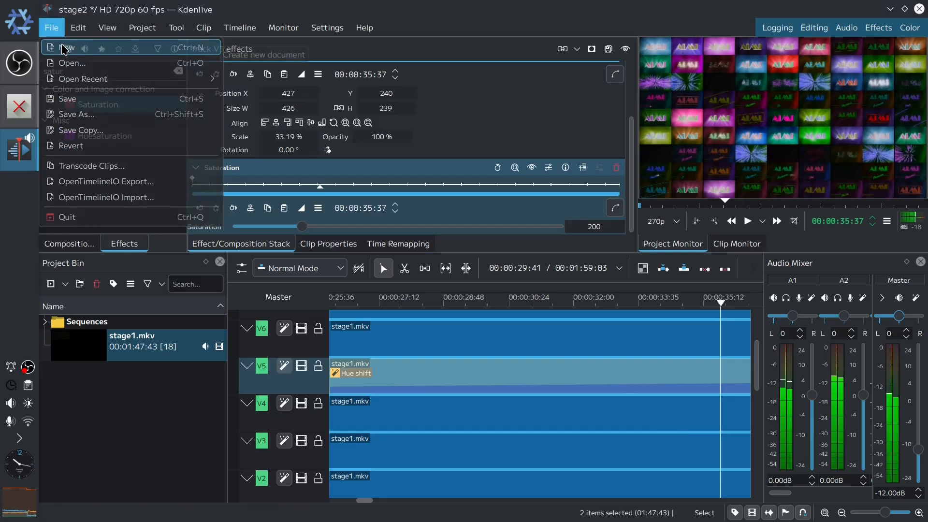
left_click(64, 48)
scroll(398, 239, "up", 2)
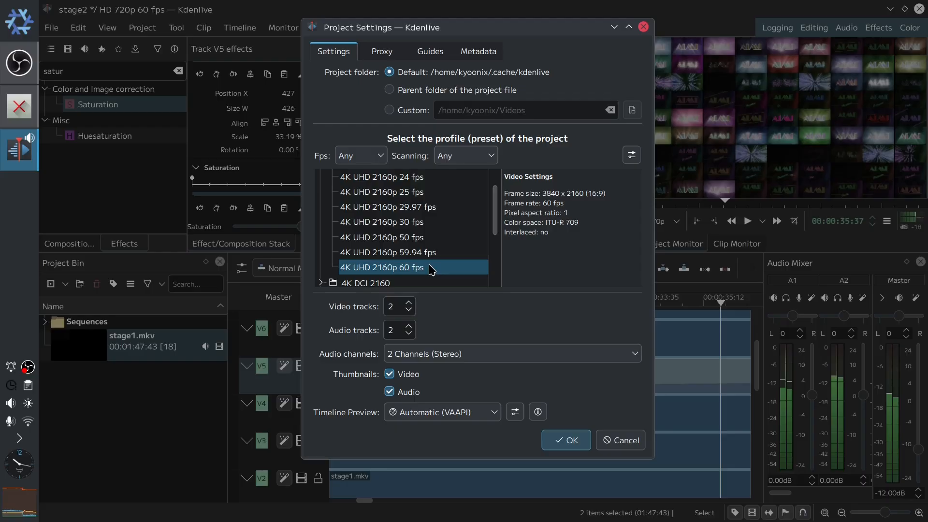
left_click(577, 436)
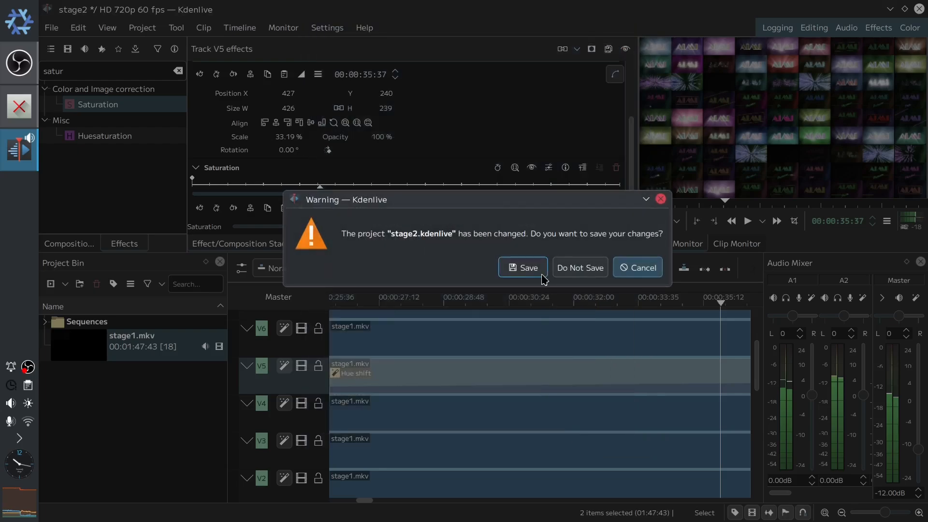
left_click(542, 274)
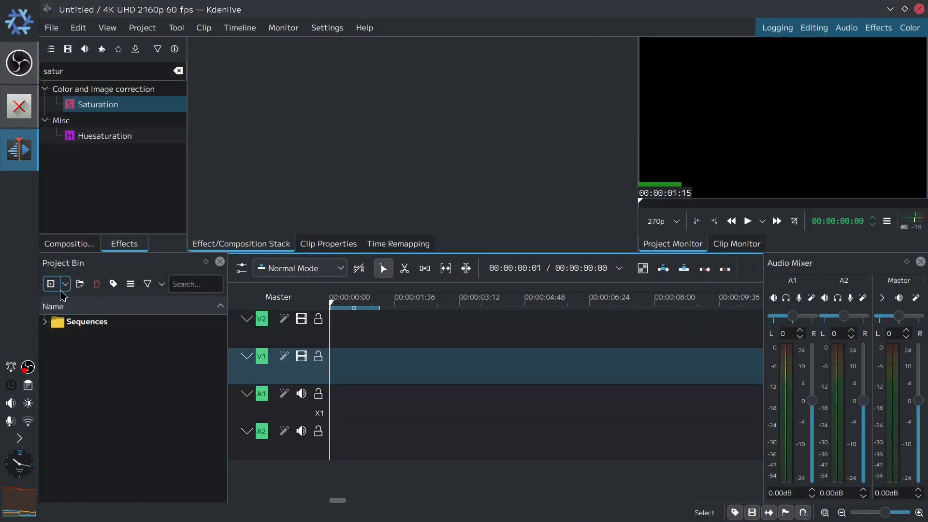
- Import stage2.mkv from CO2ST-Tutorial into the project bin
left_click(52, 285)
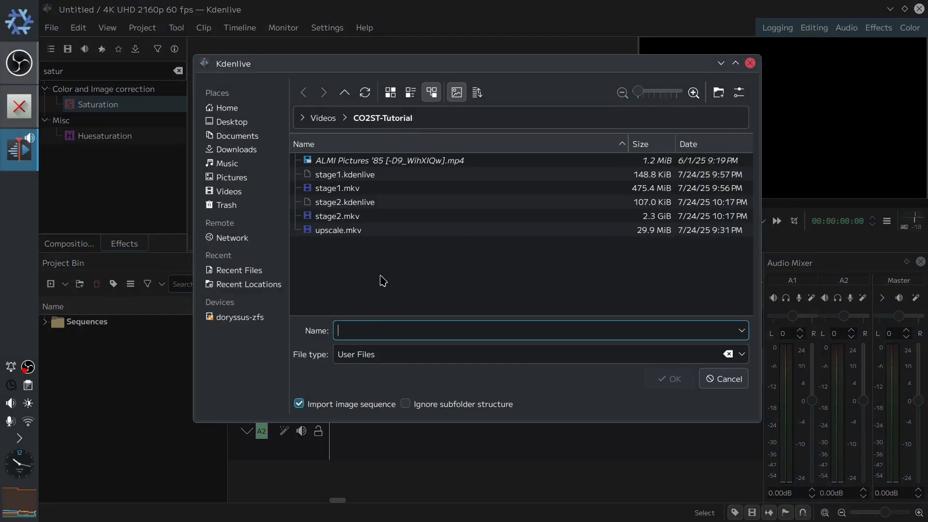
double_click(356, 217)
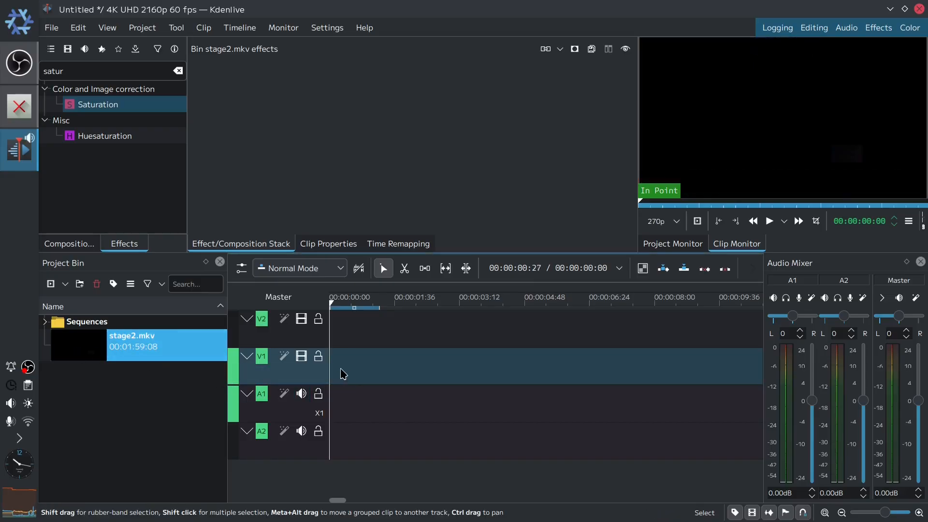
- Add 7 AV tracks above V1 to the timeline
left_click(311, 369)
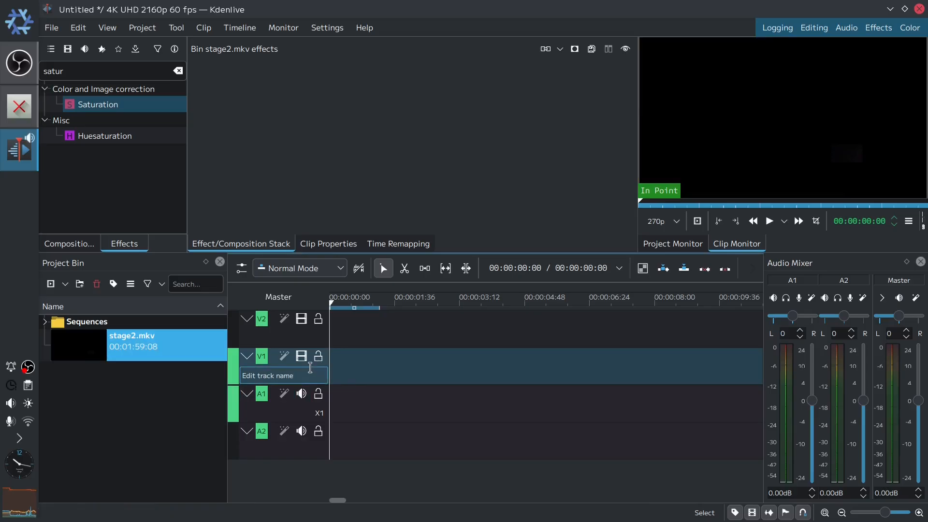
right_click(310, 367)
left_click(356, 375)
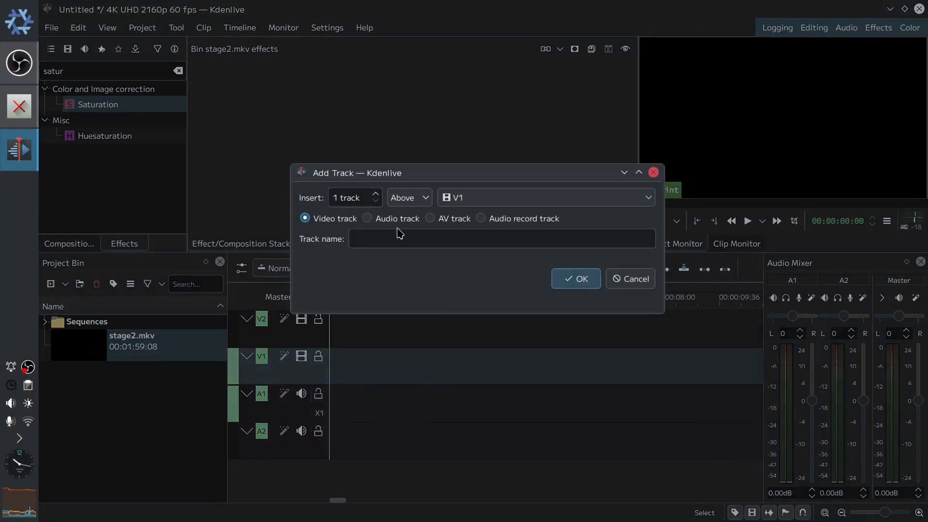
left_click(375, 193)
left_click(376, 193)
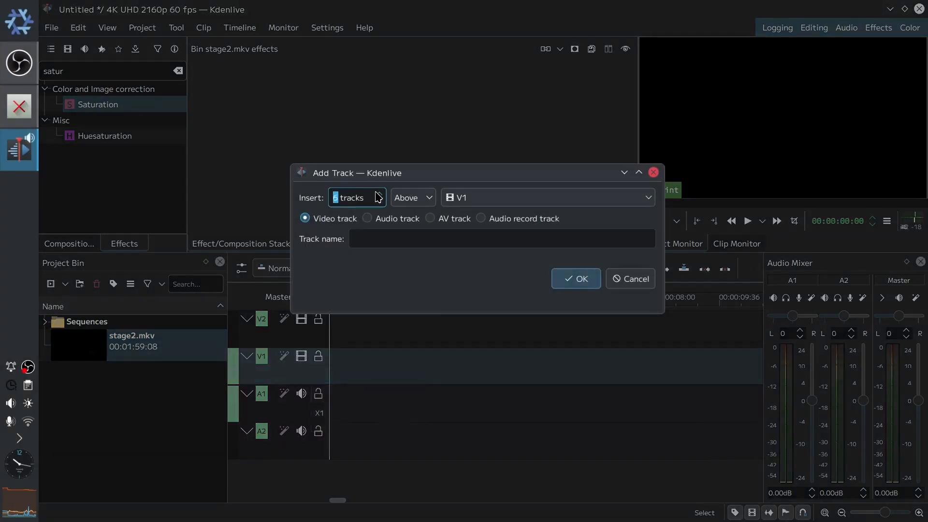
left_click(454, 221)
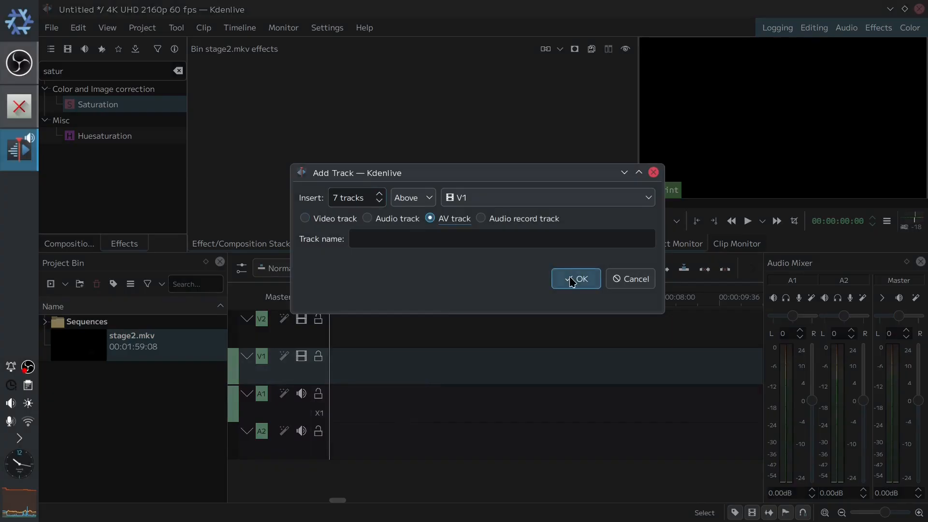
left_click(575, 279)
- Place stage2.mkv at the start of every video track from V1 up to V9
left_click_drag(757, 334, 756, 396)
left_click_drag(80, 345, 268, 345)
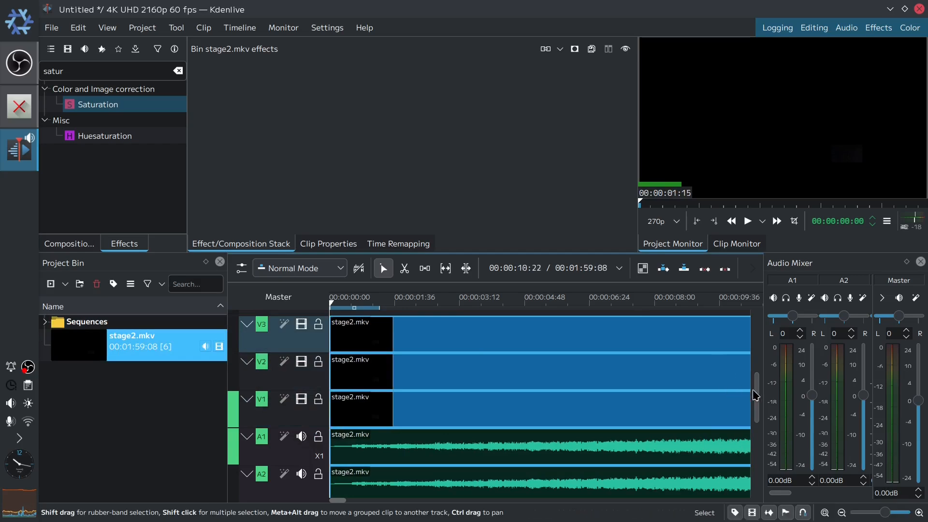
left_click_drag(755, 395, 756, 373)
left_click_drag(97, 346, 247, 349)
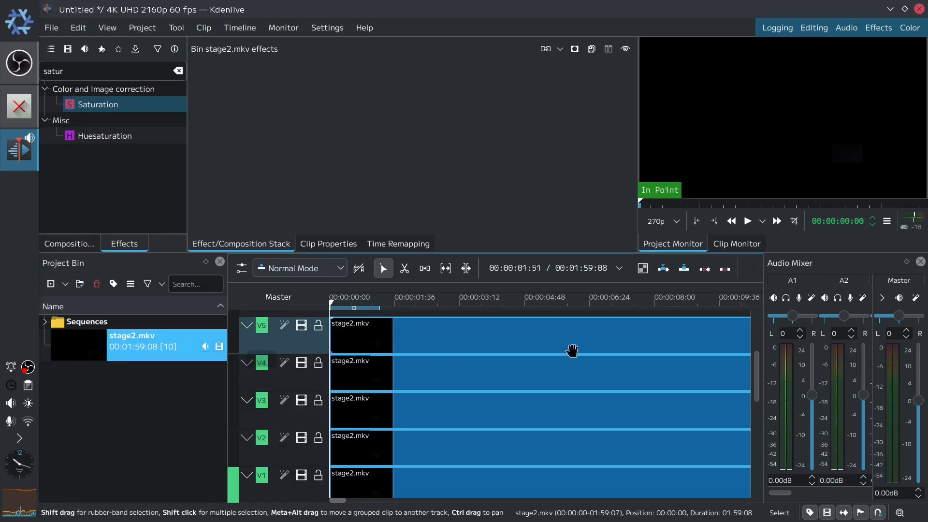
scroll(398, 332, "up", 3)
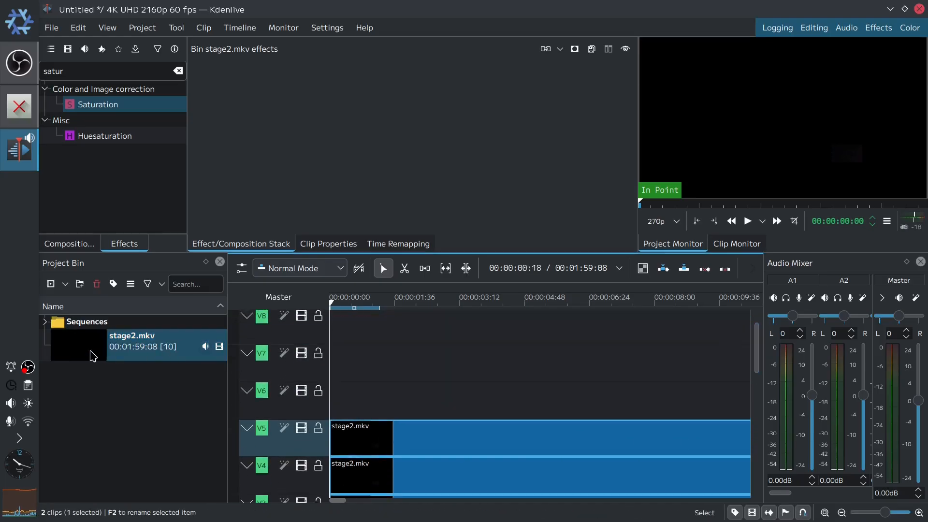
left_click_drag(93, 356, 257, 404)
left_click_drag(68, 349, 270, 395)
left_click_drag(134, 343, 275, 333)
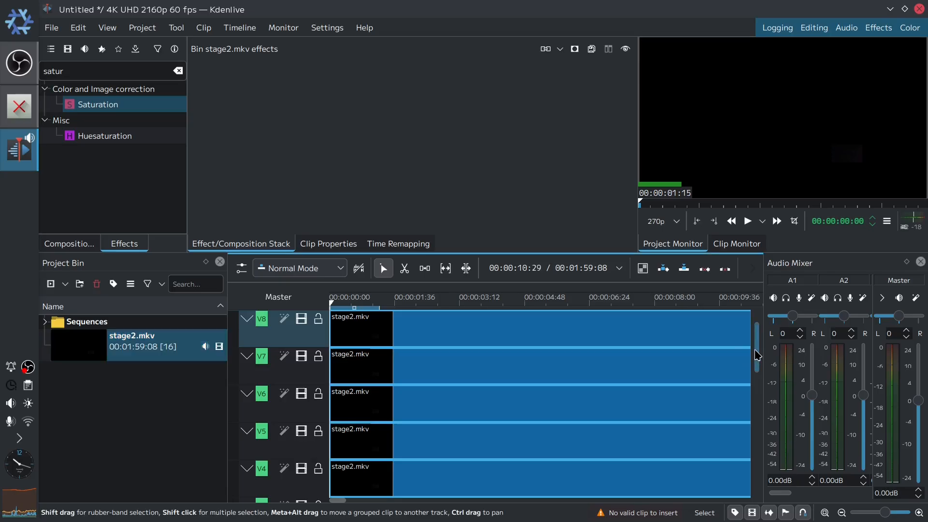
left_click_drag(757, 355, 757, 338)
left_click_drag(99, 354, 283, 334)
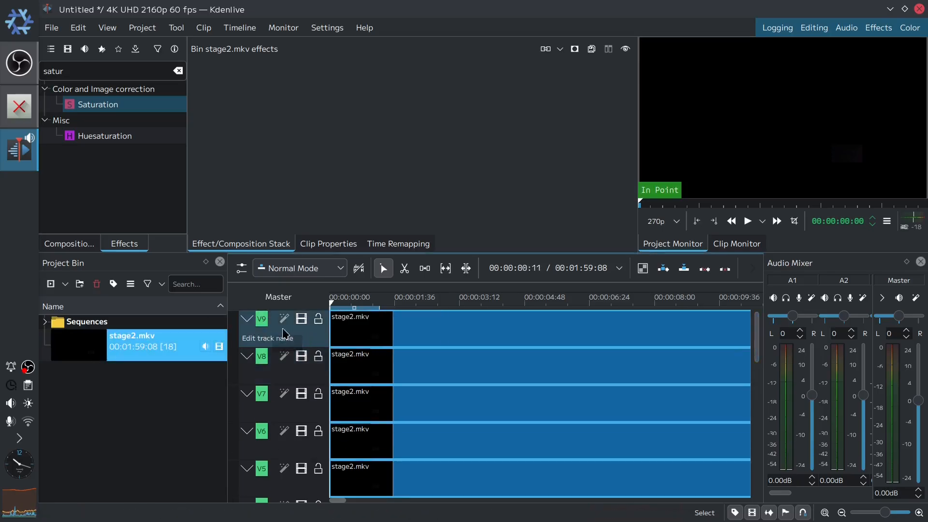
- Search the effects for transf and add the Transform effect to track V9
double_click(82, 74)
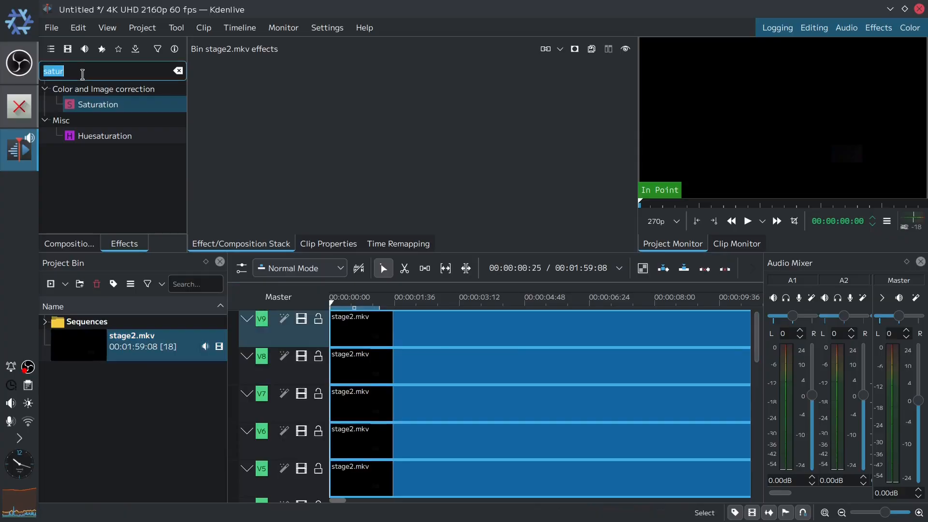
type("transf")
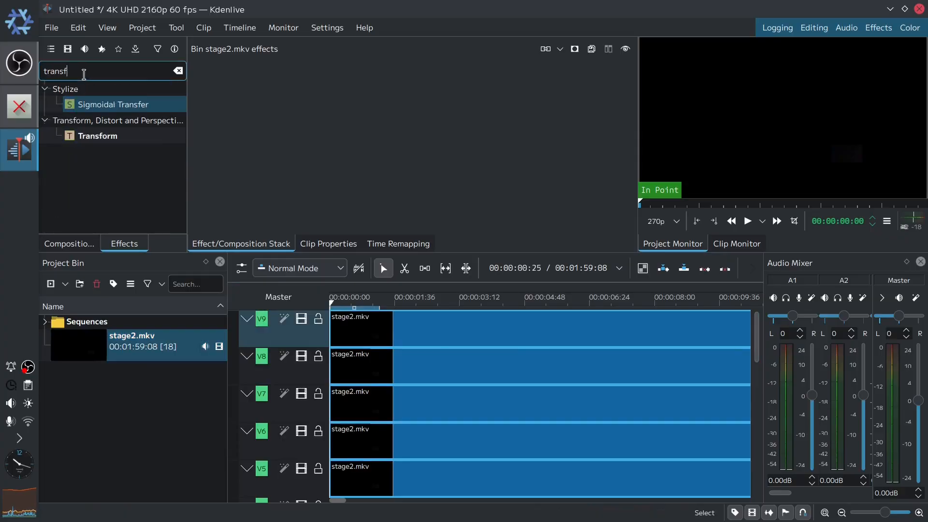
left_click_drag(102, 145, 290, 330)
- Set the master audio level to -8 dB while previewing the timeline
left_click(623, 299)
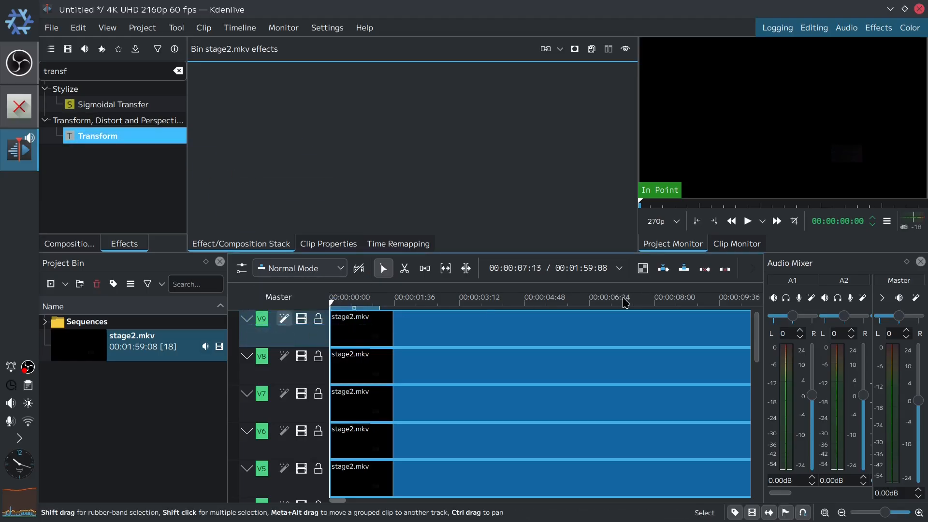
left_click_drag(630, 302, 662, 302)
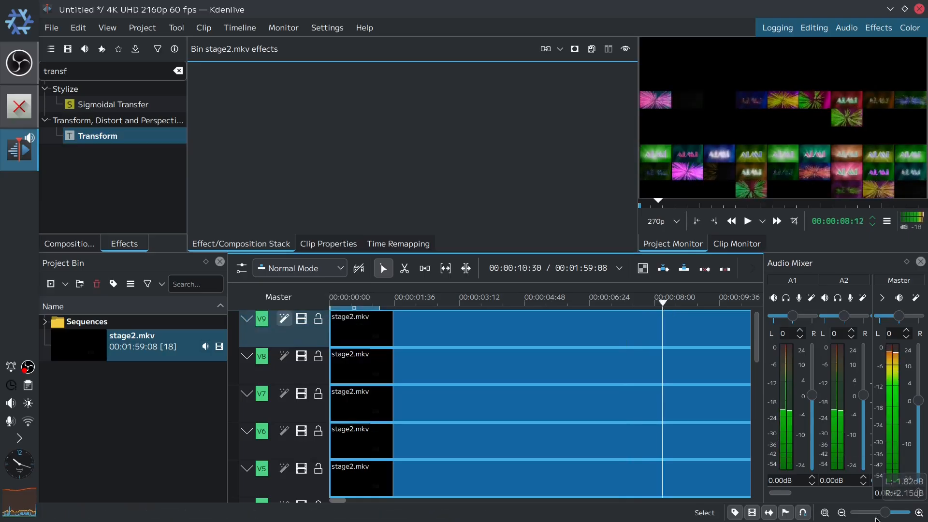
left_click_drag(908, 493, 820, 483)
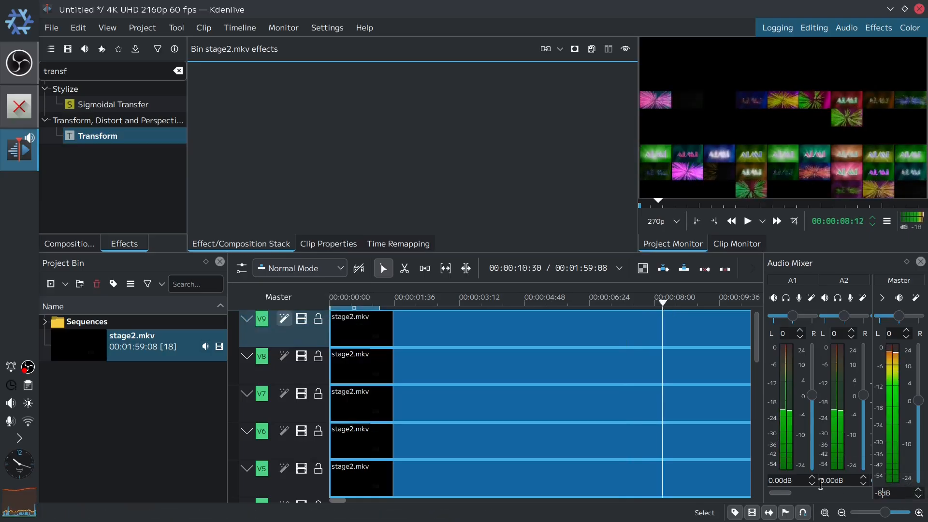
type("-8")
key("Return")
- Scrub through the timeline to preview the stacked clips
left_click(665, 302)
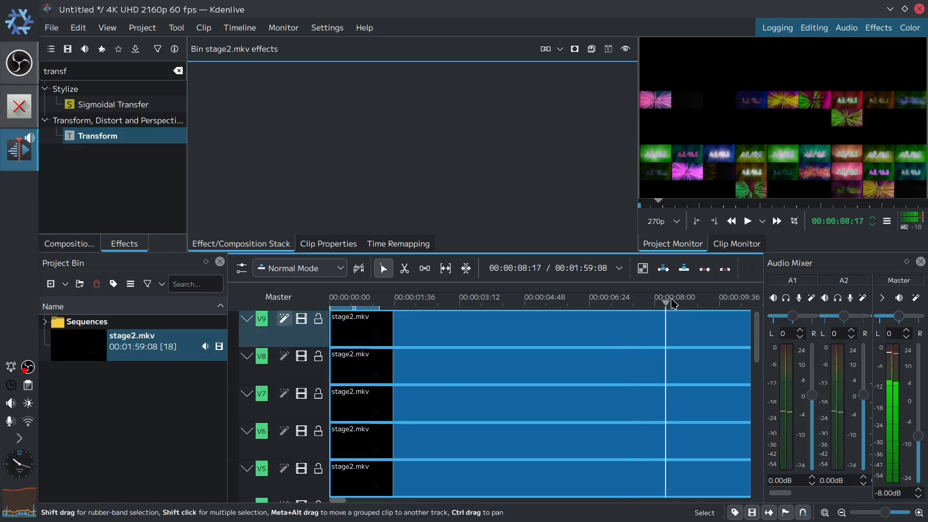
left_click_drag(673, 303, 505, 308)
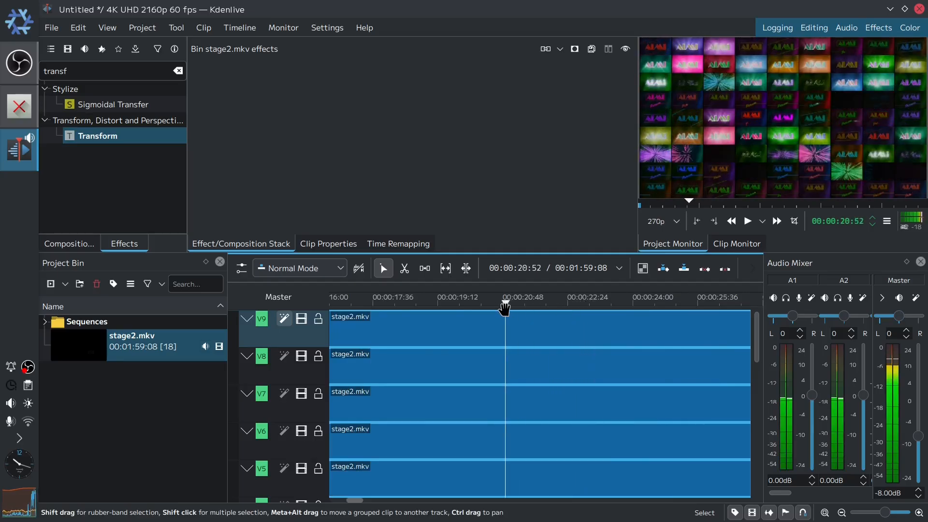
left_click_drag(505, 308, 706, 300)
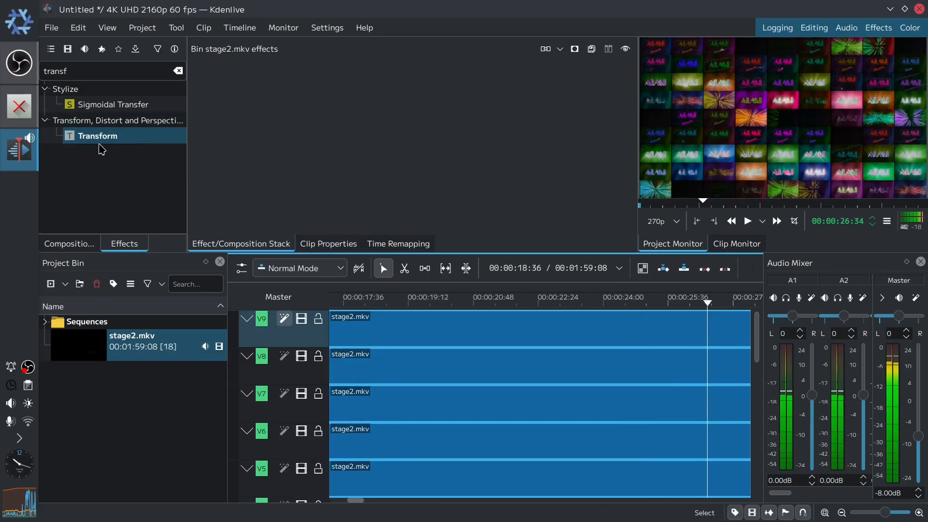
- Set the V9 track's Transform scale to 33.3% and its size to 1280 x 720
left_click_drag(311, 333, 310, 333)
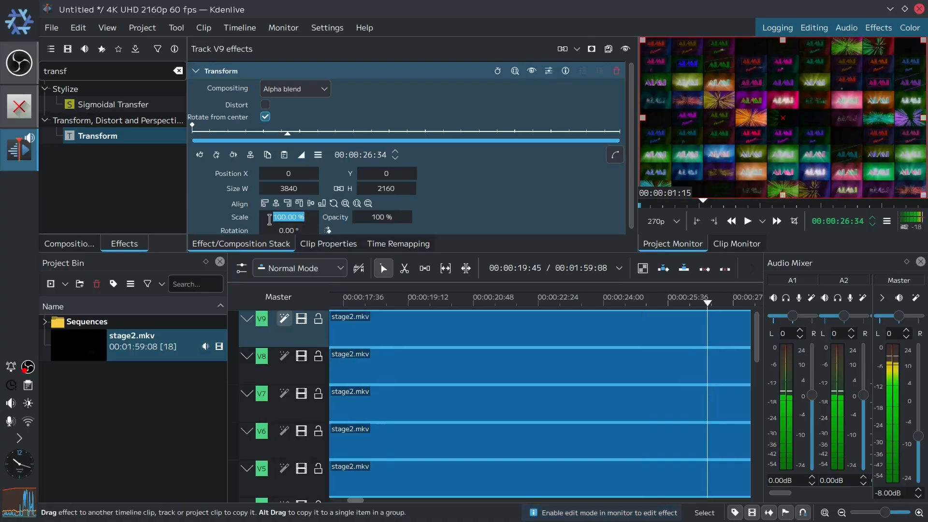
type("33.33")
key("Return")
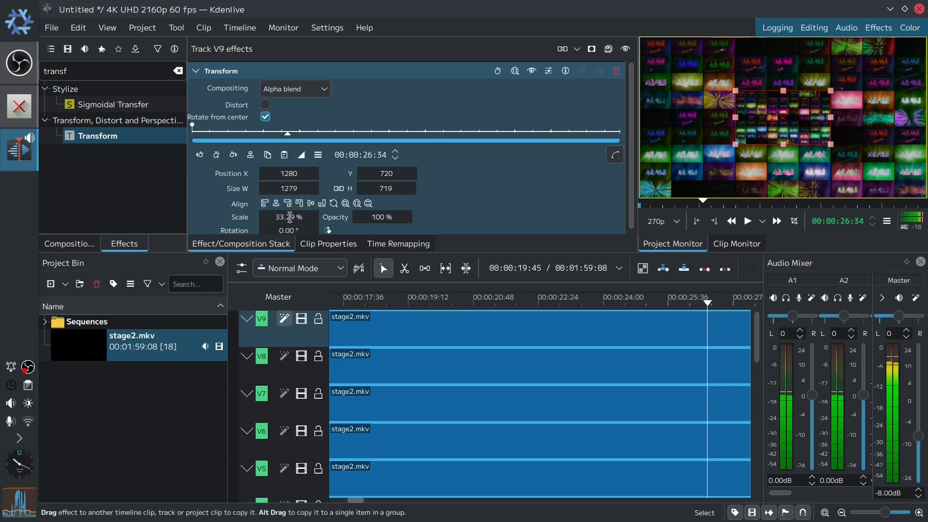
type("38")
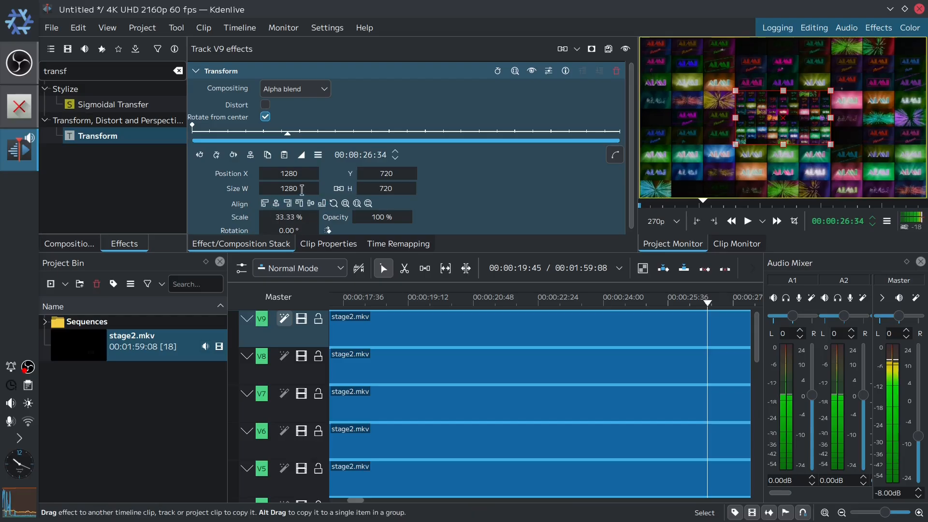
- Copy the V9 Transform effect onto the other video tracks down to V1
left_click_drag(75, 140, 284, 372)
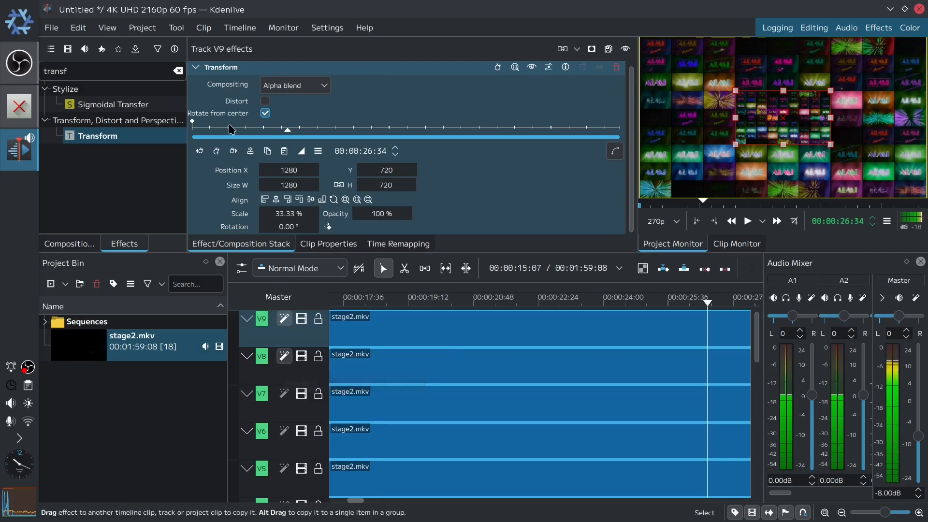
left_click_drag(217, 72, 286, 432)
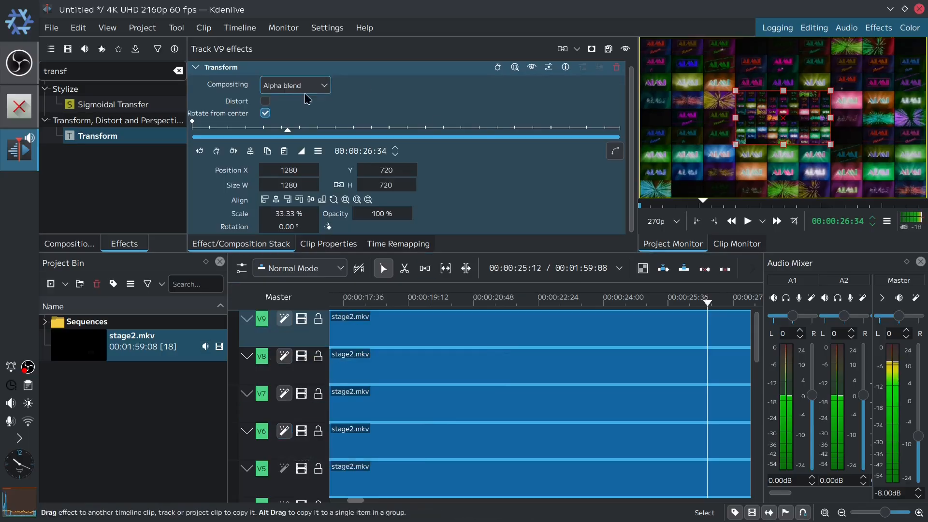
left_click_drag(215, 74, 284, 471)
left_click_drag(756, 337, 757, 369)
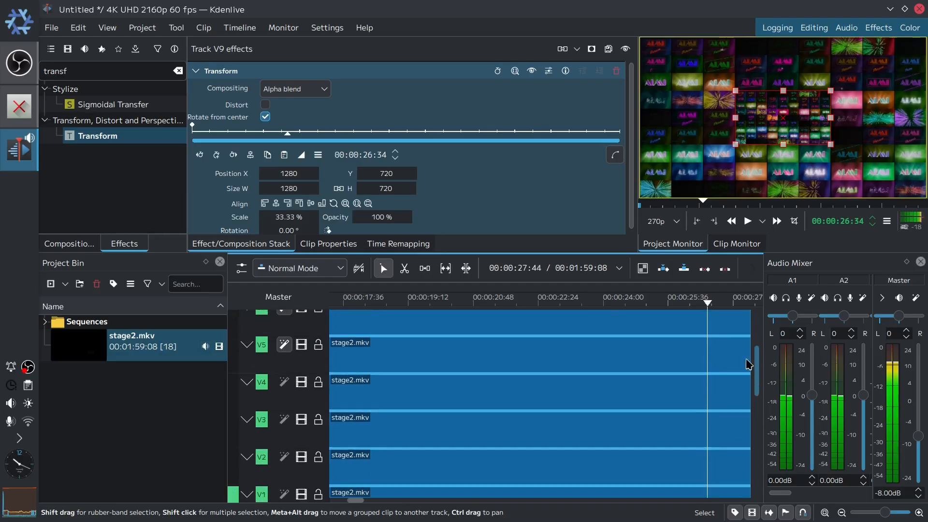
left_click_drag(223, 72, 284, 382)
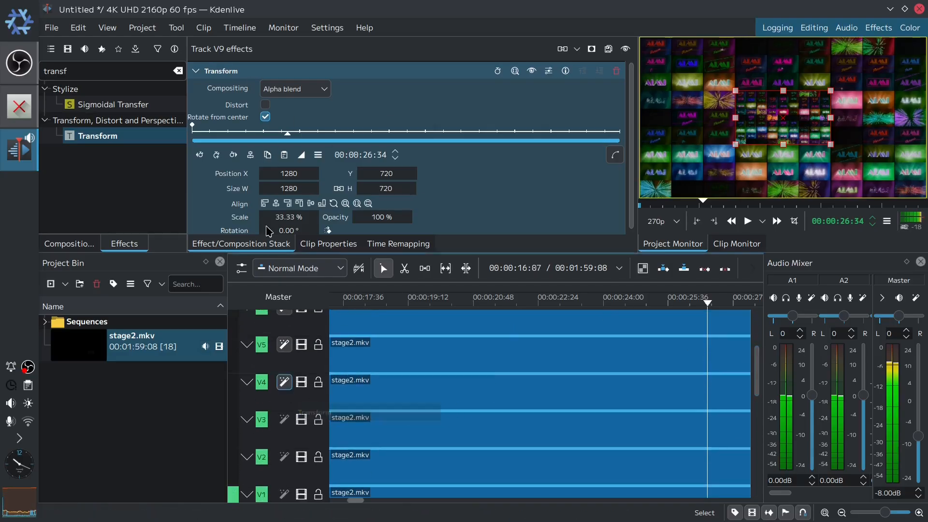
left_click_drag(218, 73, 298, 462)
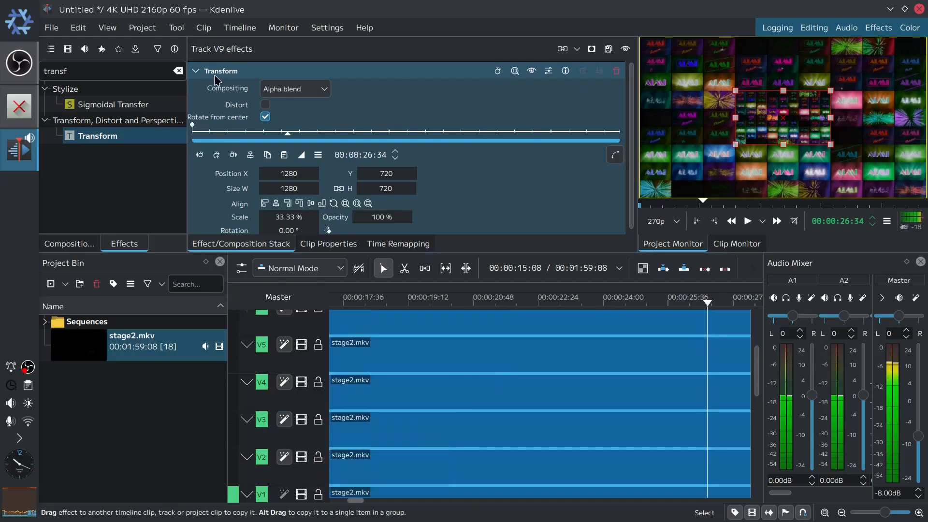
left_click_drag(217, 72, 290, 494)
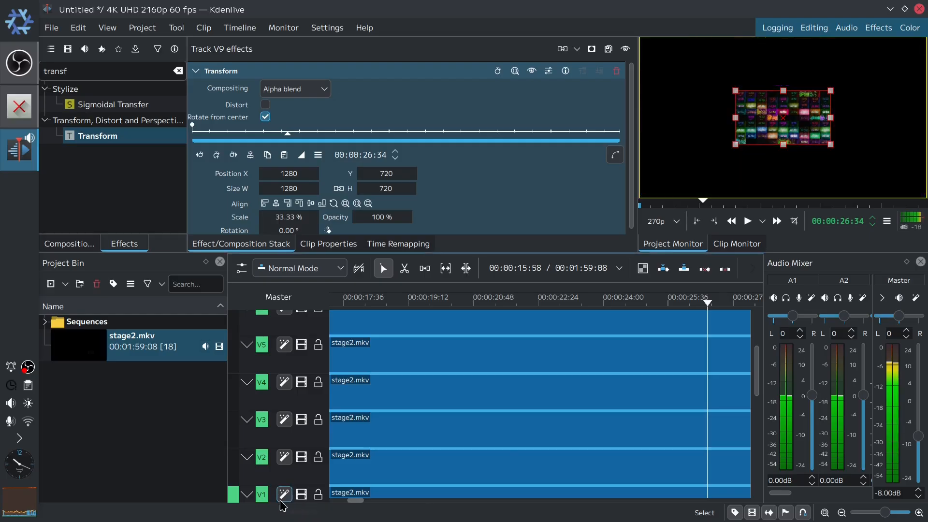
left_click_drag(759, 396, 764, 297)
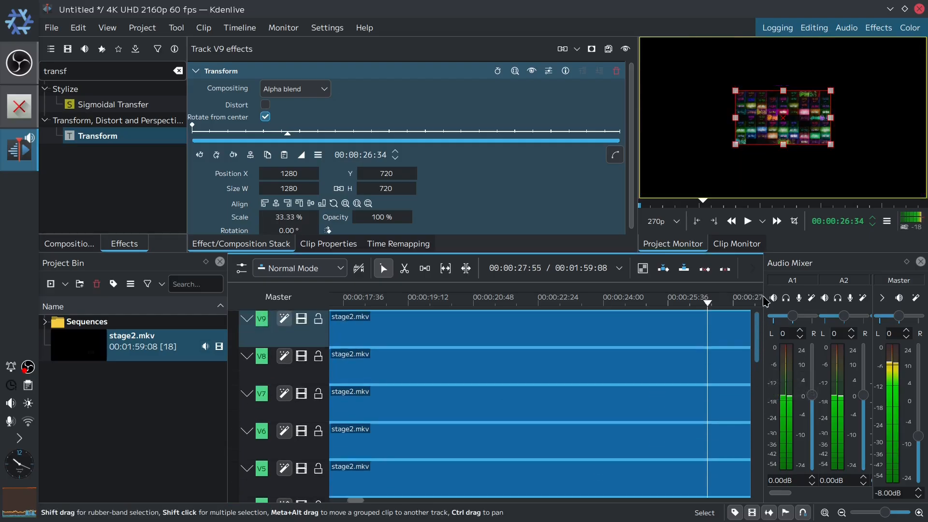
left_click_drag(764, 360, 761, 416)
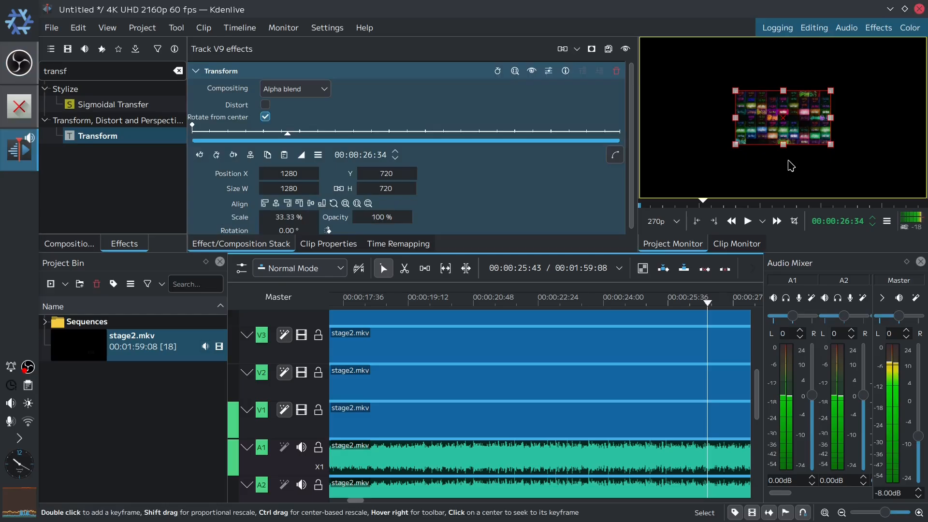
- Align the V1 track's Transform to the top-left corner of the frame
left_click(310, 421)
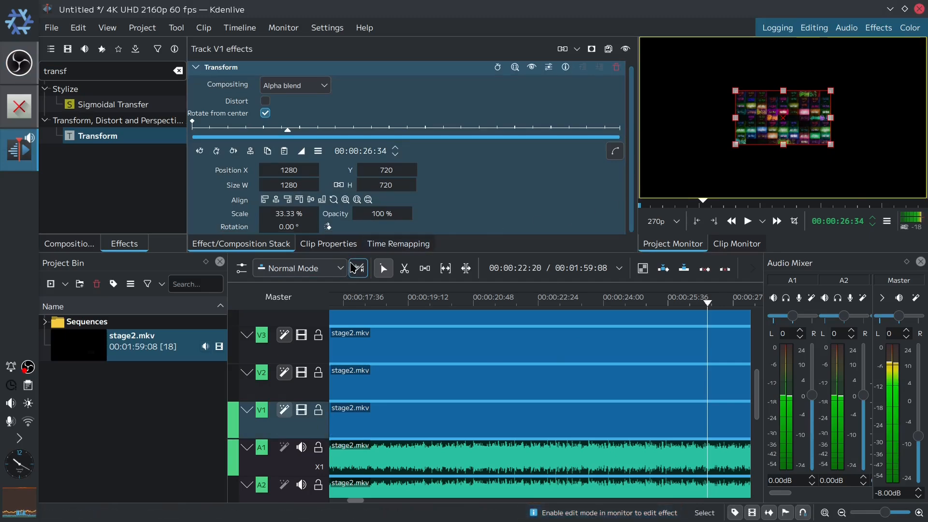
left_click(266, 205)
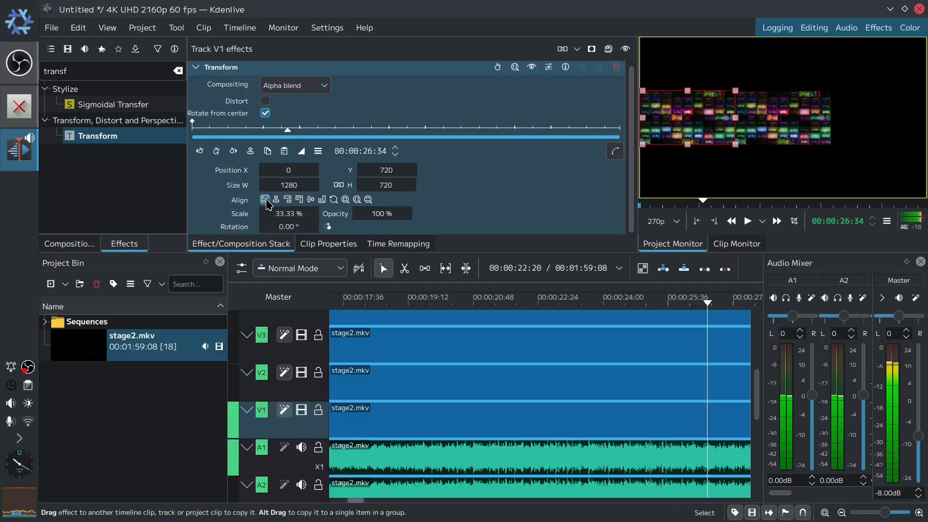
left_click(299, 203)
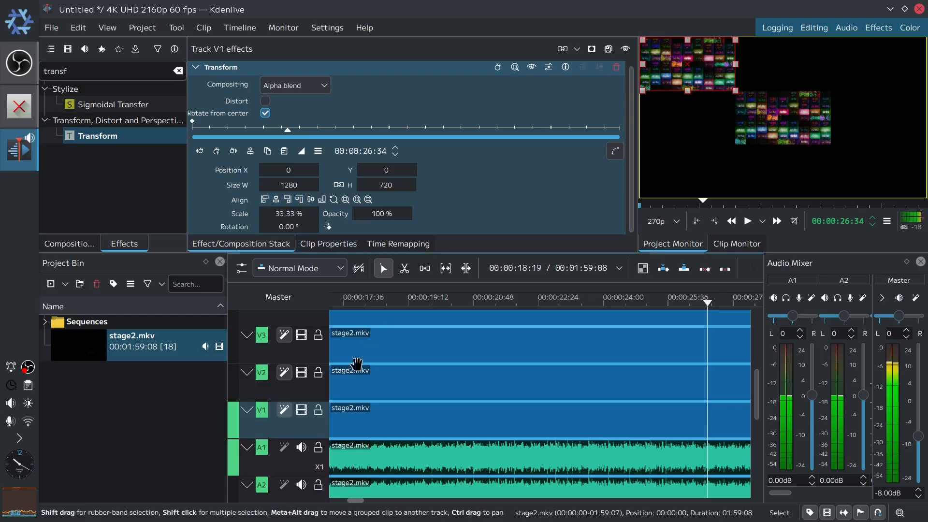
- Align the V2 track's Transform to the bottom-right corner of the frame
left_click(312, 387)
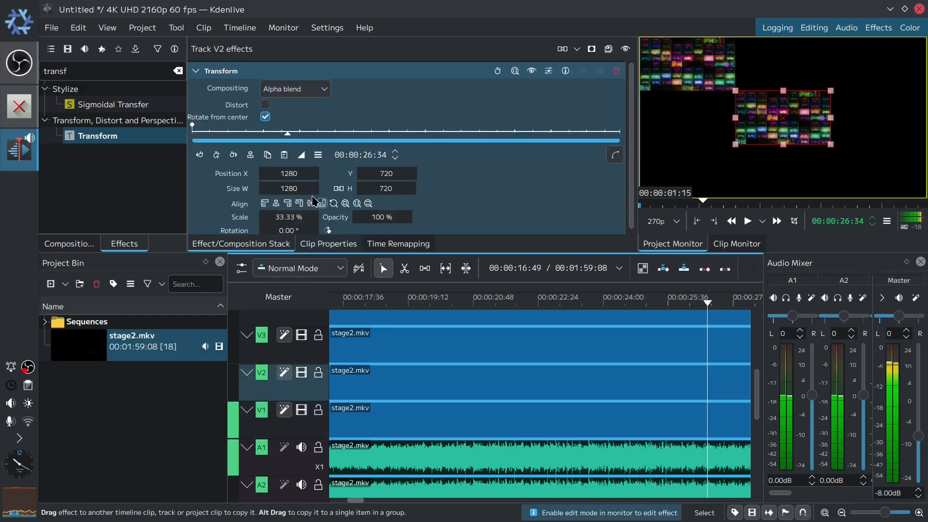
left_click(288, 204)
left_click(322, 204)
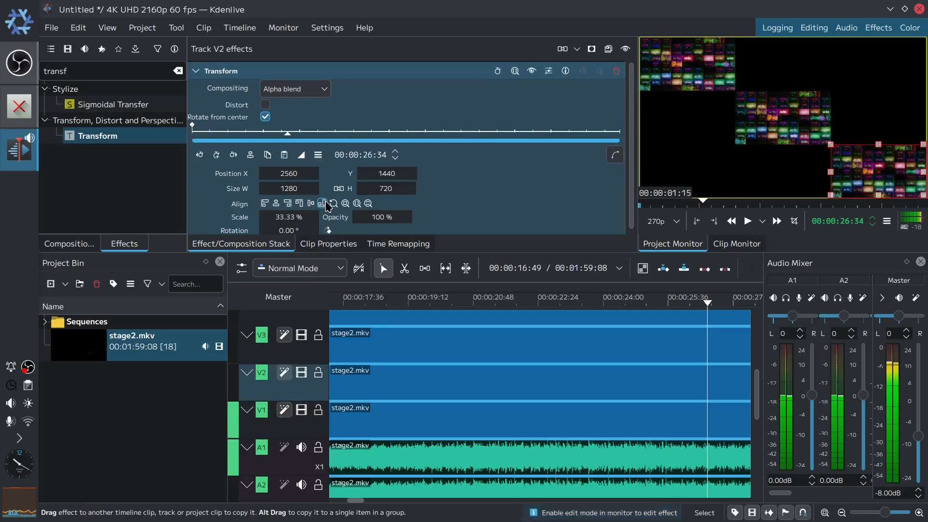
- Align the V3 track's Transform to the top centre of the frame
left_click(315, 348)
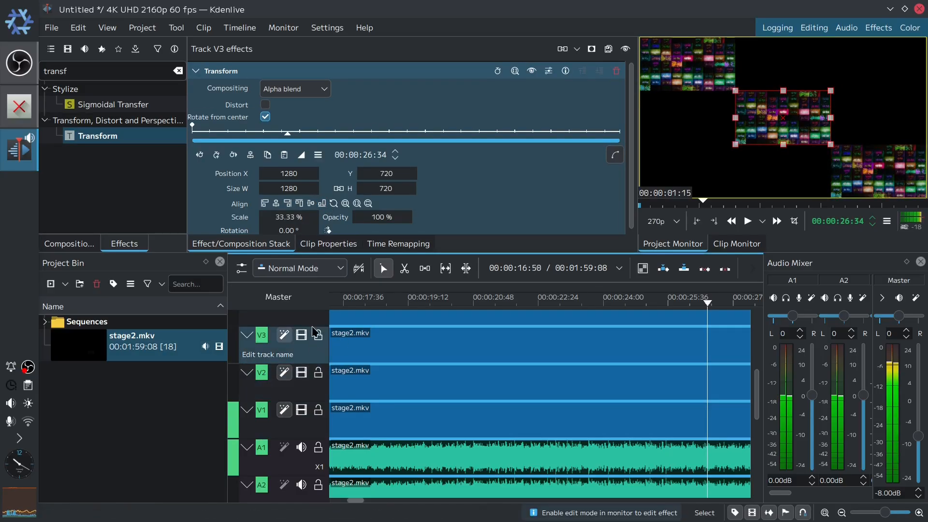
left_click(299, 203)
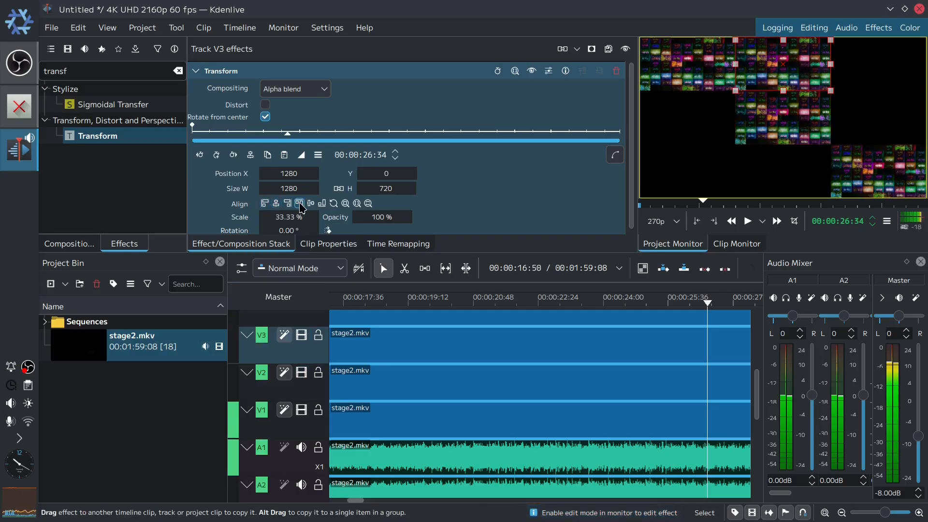
scroll(322, 390, "up", 3)
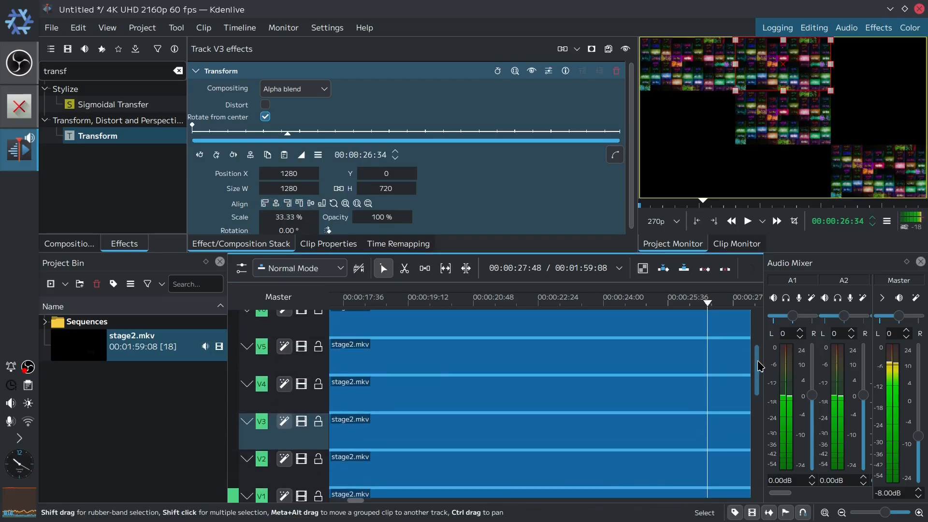
- Align the V4 track's Transform to the bottom centre of the frame
left_click(294, 402)
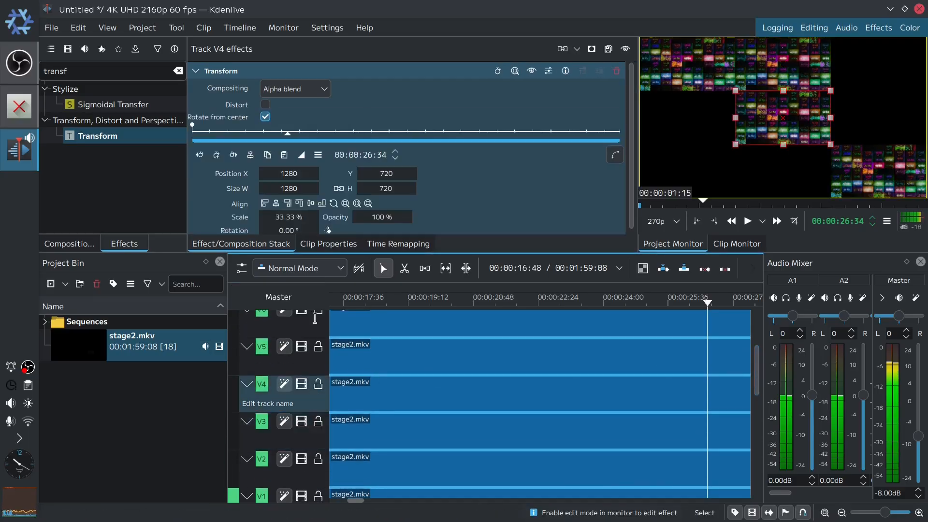
left_click(321, 204)
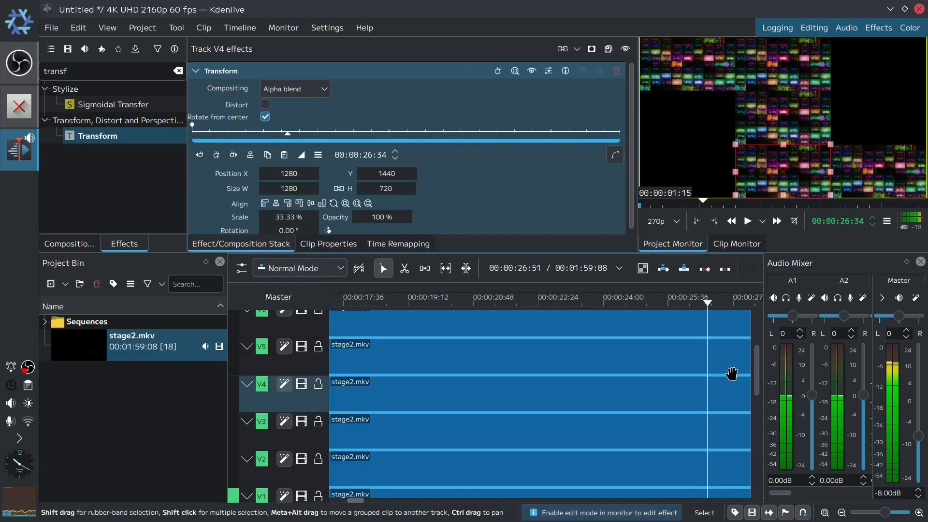
- Align the V5 track's Transform to the top-right corner of the frame
left_click(310, 366)
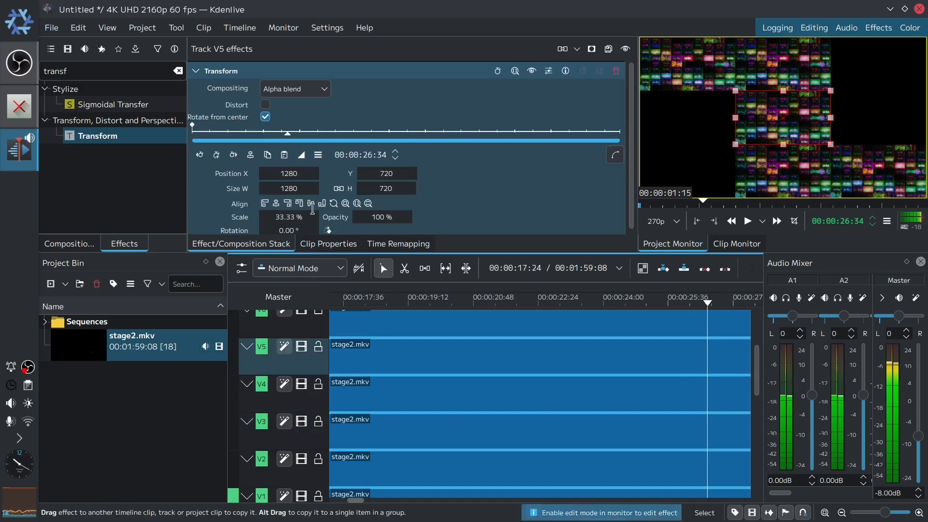
left_click(288, 205)
left_click(299, 207)
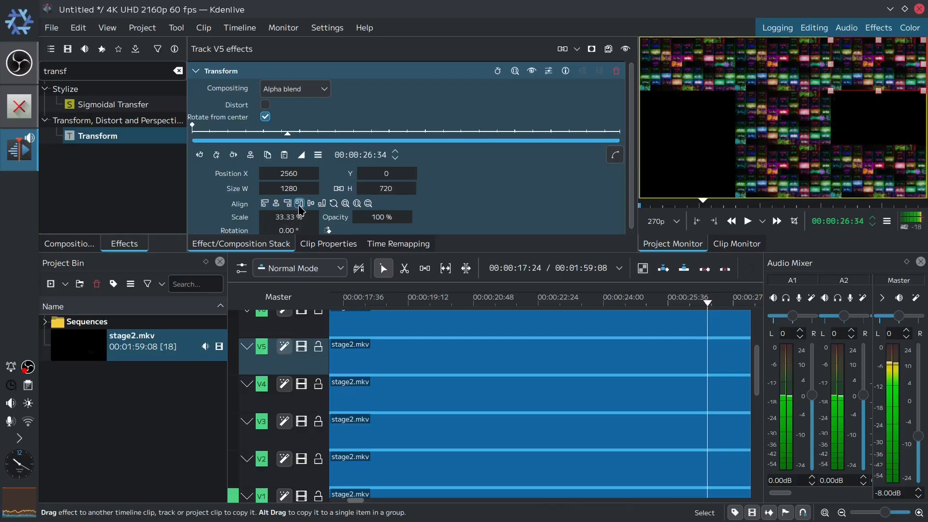
- Align the V6 track's Transform to the bottom-left corner of the frame
left_click(314, 321)
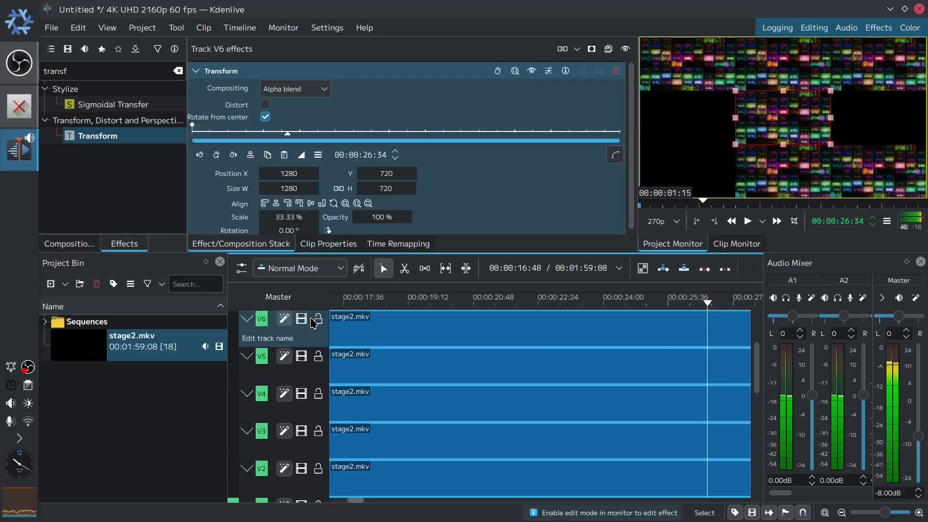
left_click(264, 203)
left_click(322, 203)
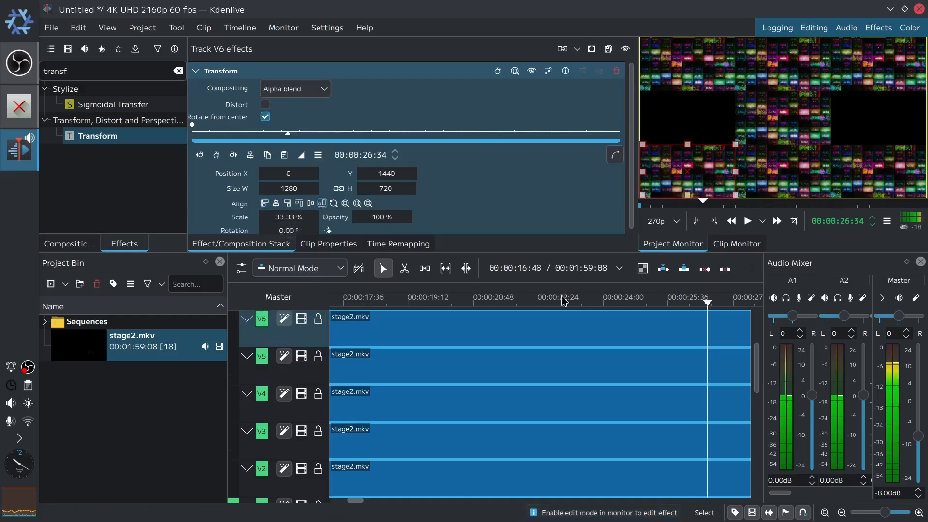
- Align the V7 track's Transform to the right edge at vertical centre of the frame
left_click_drag(756, 376, 756, 348)
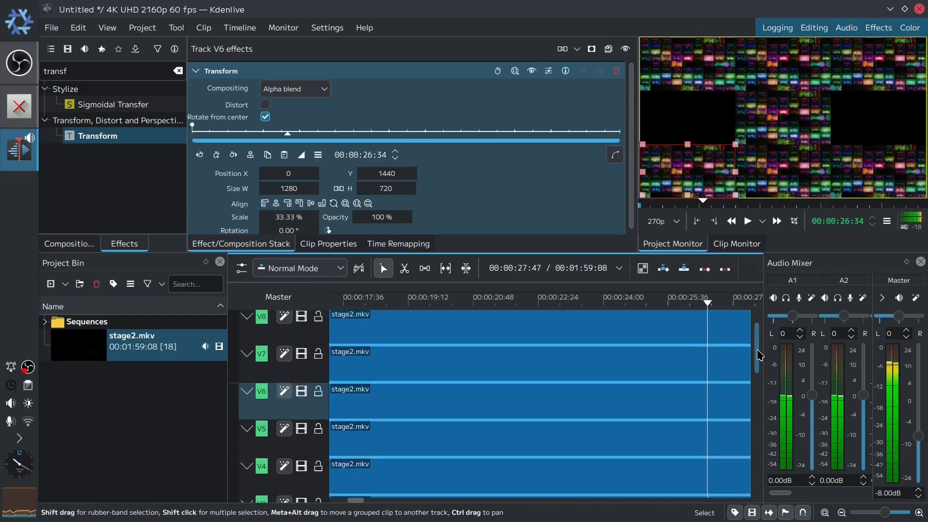
left_click(310, 370)
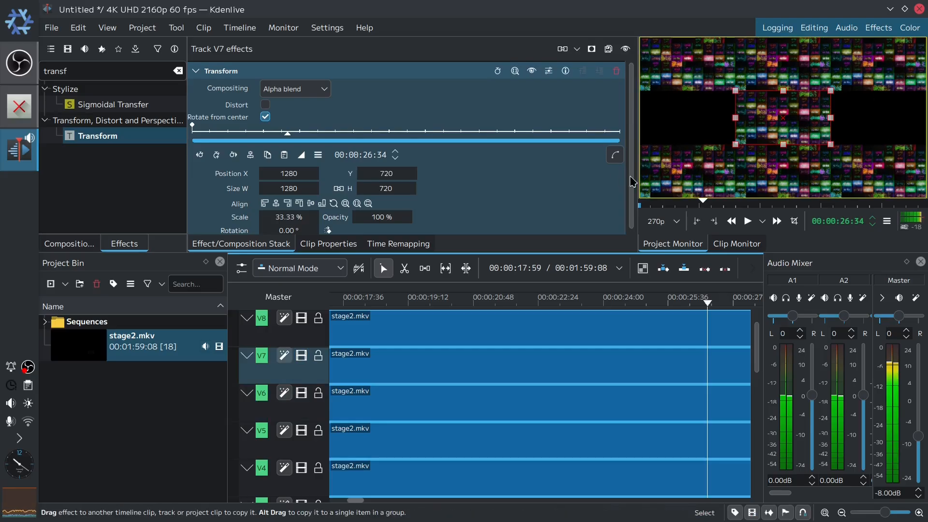
left_click(286, 204)
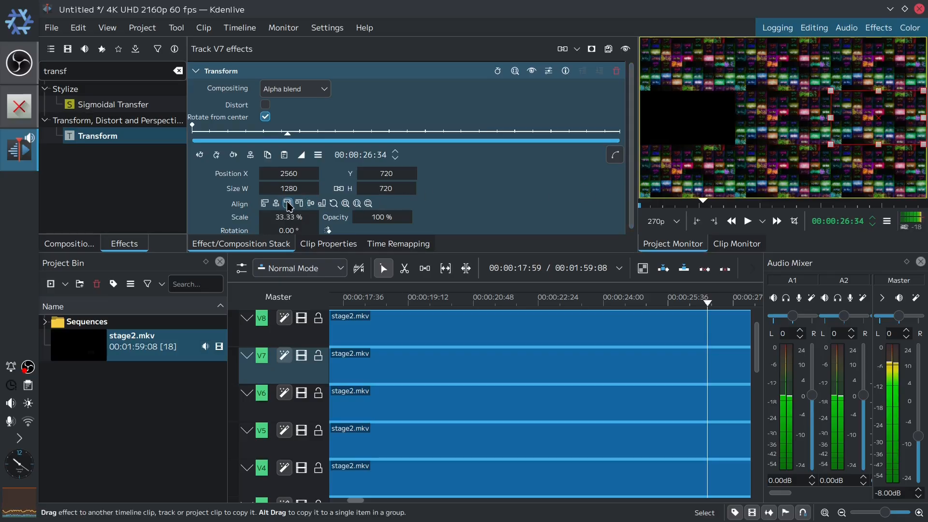
- Align the V8 track's Transform to the left edge at vertical centre of the frame
left_click(305, 333)
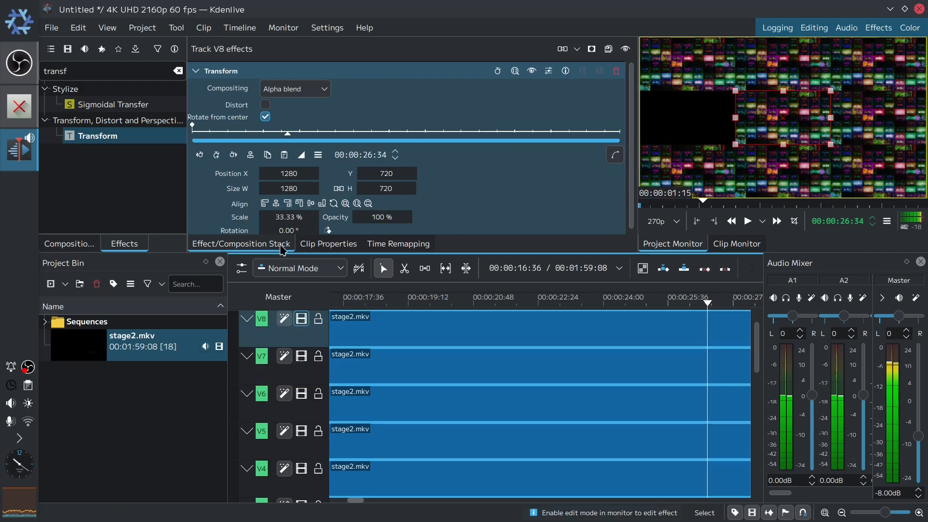
left_click(265, 204)
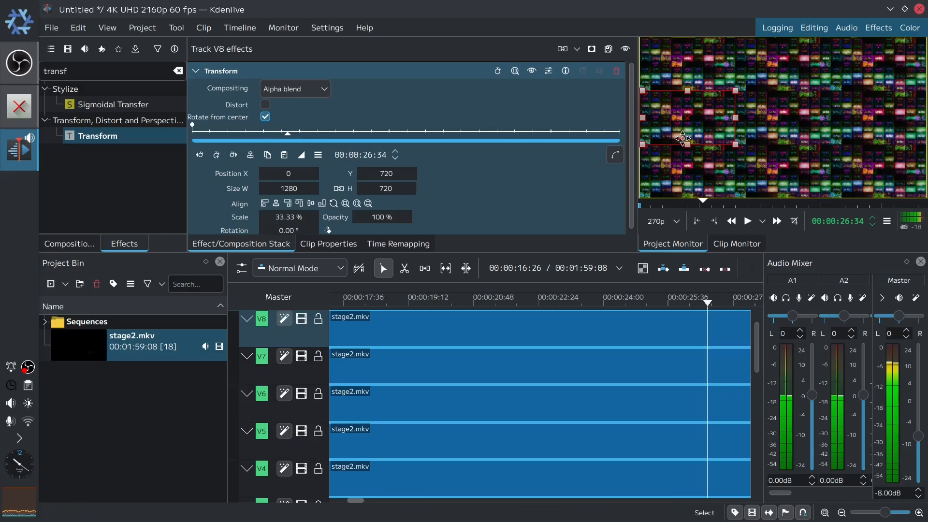
- Scrub through the timeline to preview the assembled 3x3 grid in the project monitor
left_click_drag(758, 364, 755, 331)
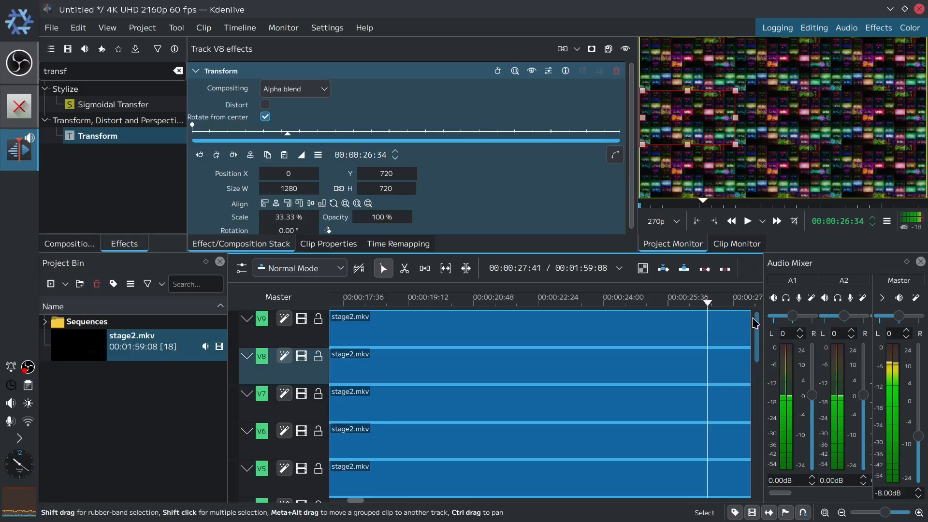
scroll(741, 409, "down", 3)
left_click_drag(747, 409, 765, 328)
left_click_drag(708, 303, 167, 313)
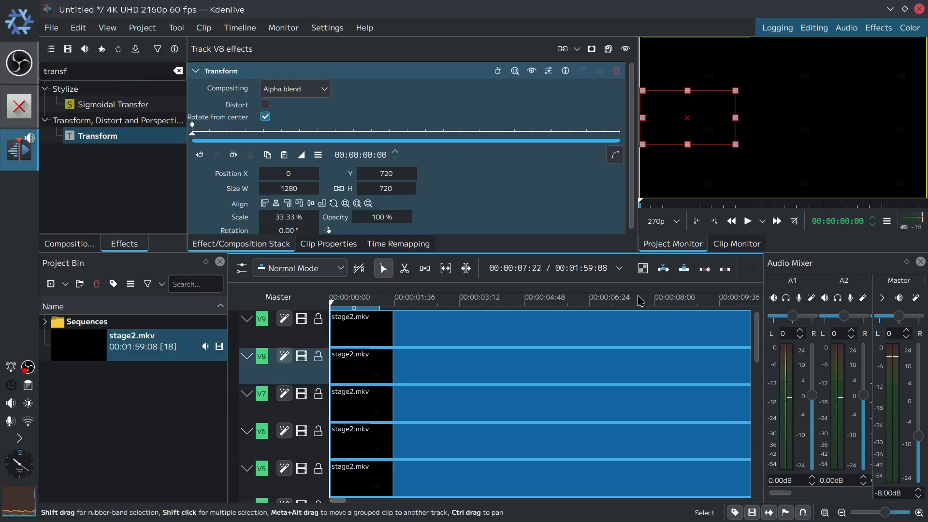
left_click(718, 317)
left_click_drag(713, 316, 648, 311)
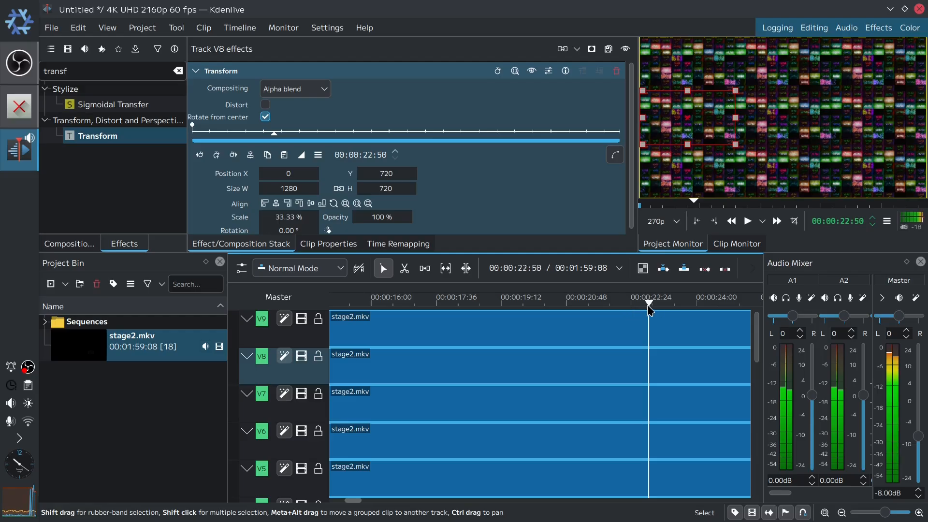
left_click_drag(647, 304, 508, 307)
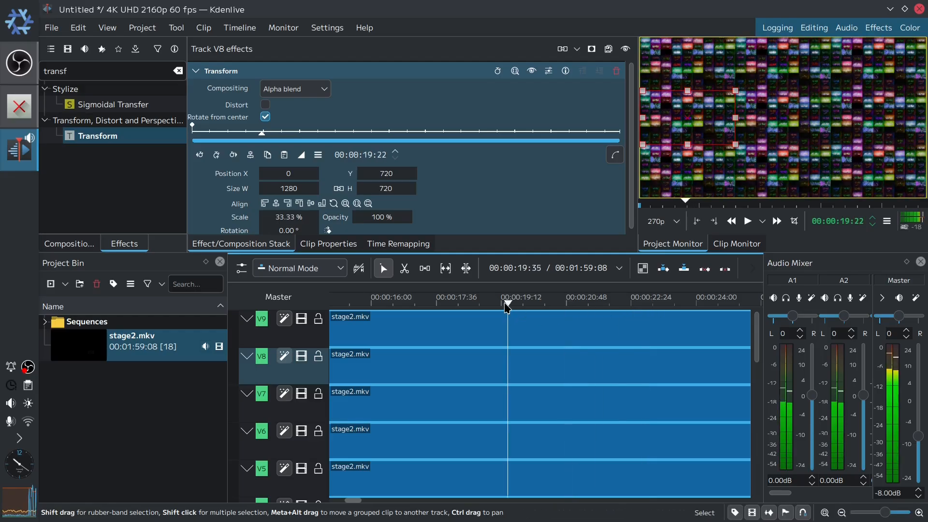
- Search the effects for hue and apply Hue shift to the V9 clip
double_click(110, 69)
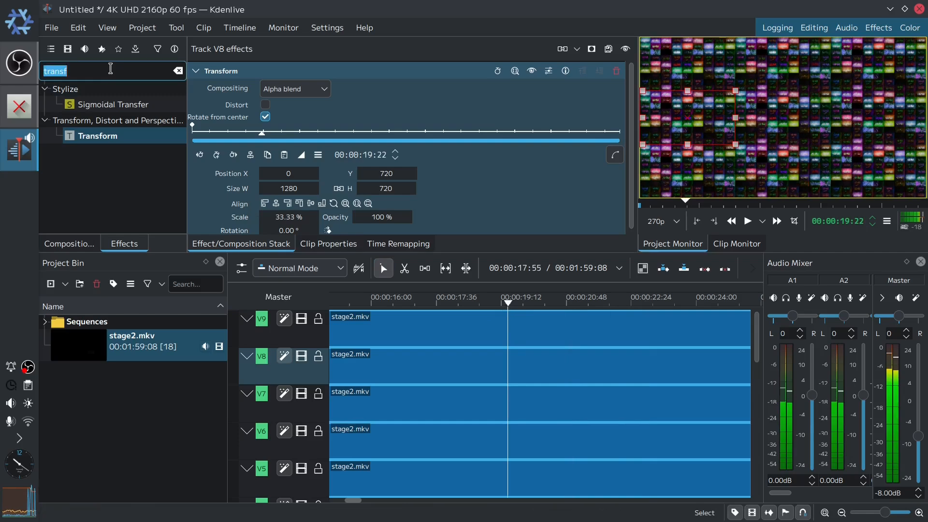
type("hu")
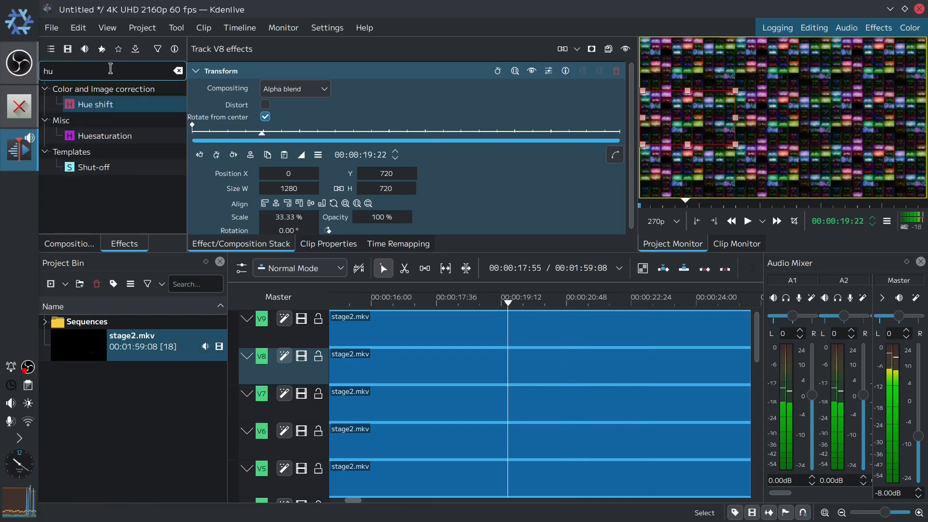
type("e")
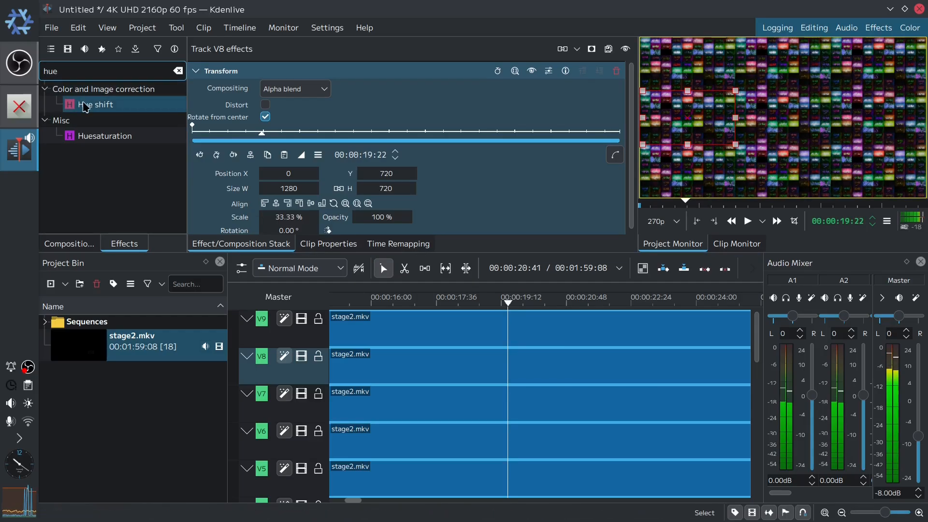
left_click_drag(85, 108, 402, 330)
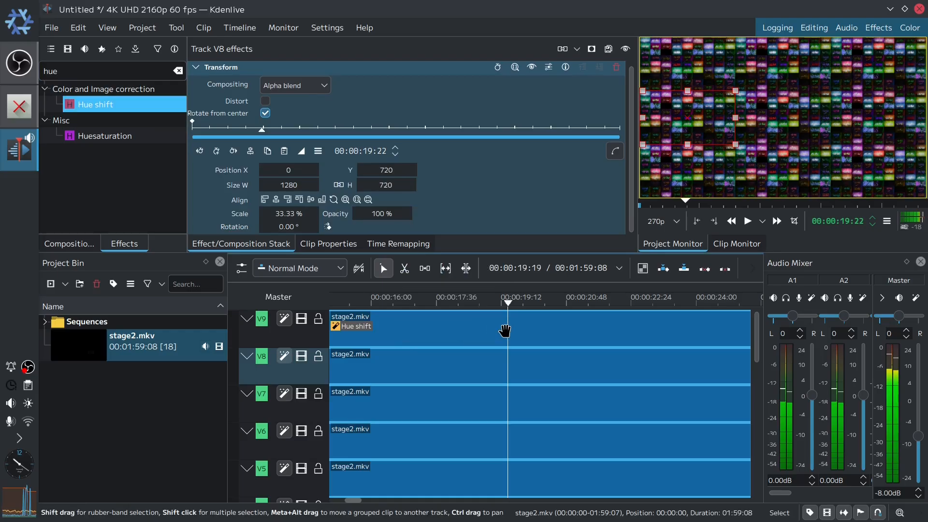
- Add a keyframe at the end of the V9 clip's Hue shift and set its Hue to 360
left_click(505, 331)
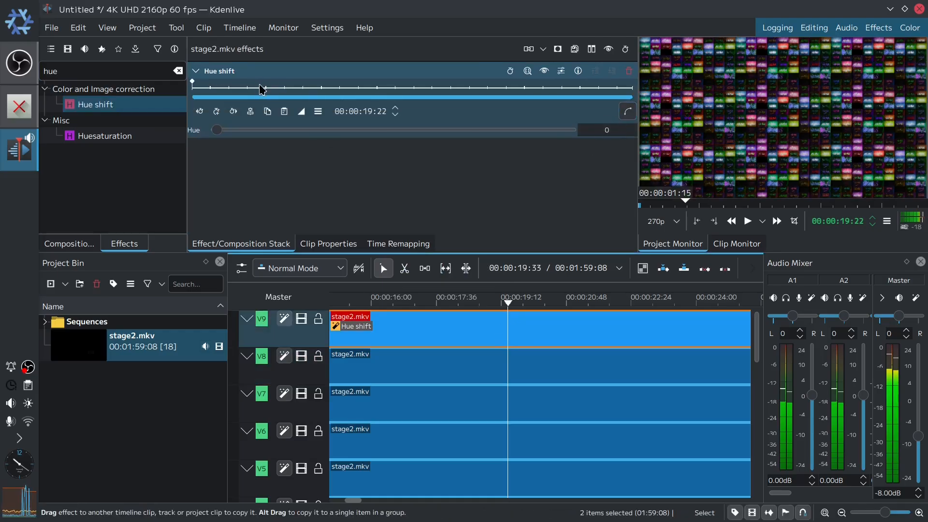
left_click_drag(265, 89, 635, 109)
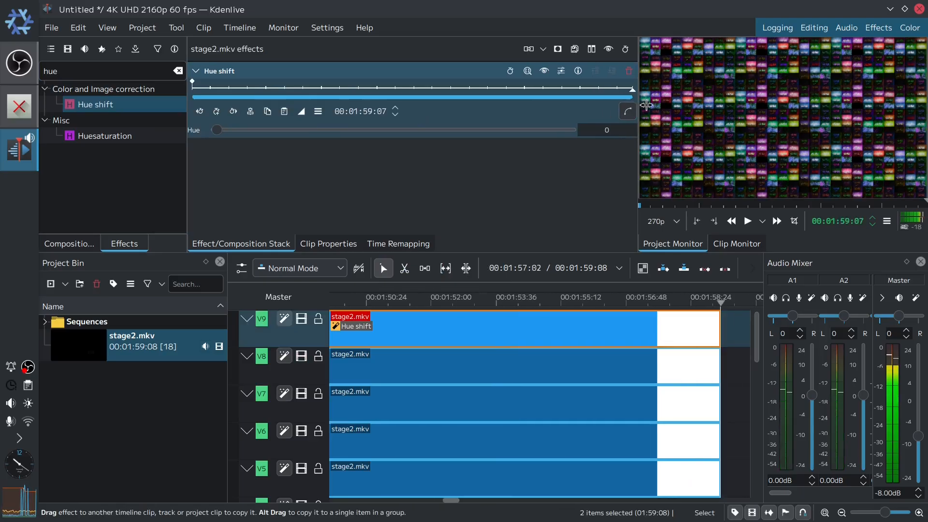
left_click(251, 111)
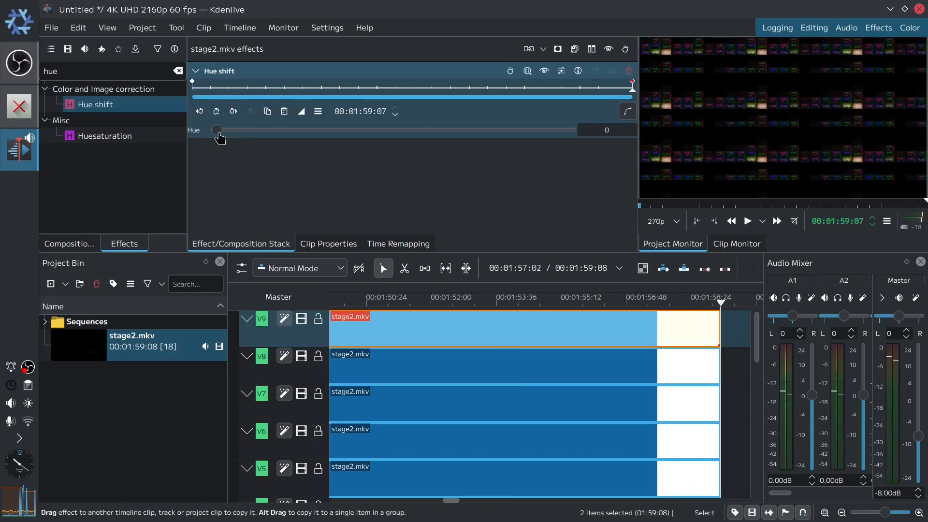
left_click_drag(218, 138, 578, 140)
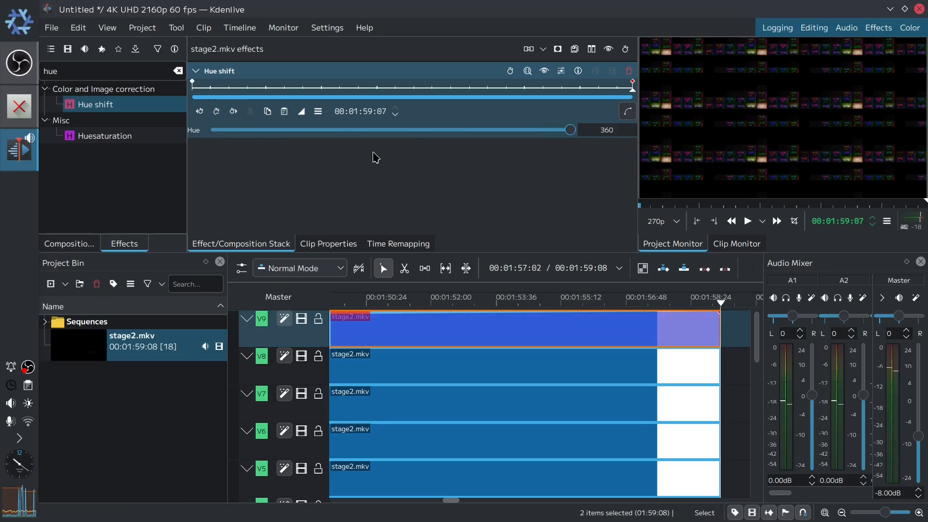
- Apply a Saturation effect to the V9 track and set Saturation to 200
double_click(99, 71)
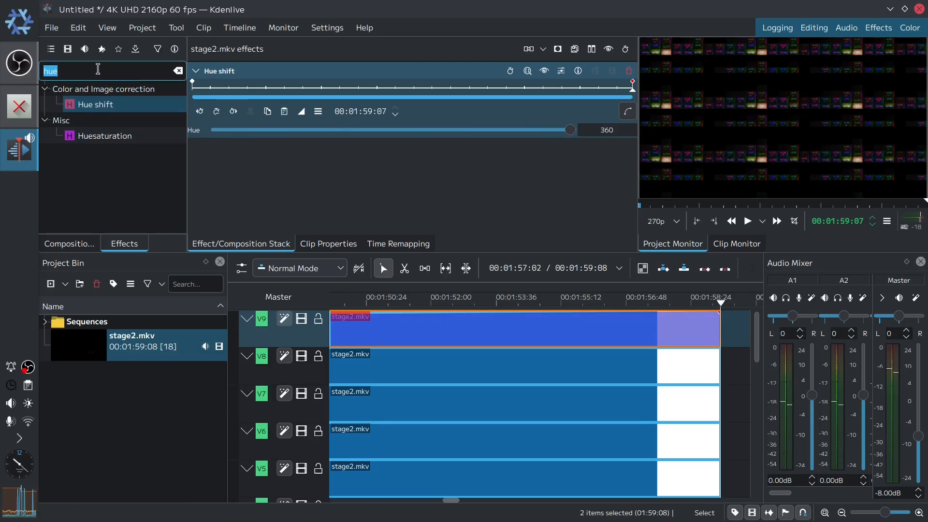
type("satu")
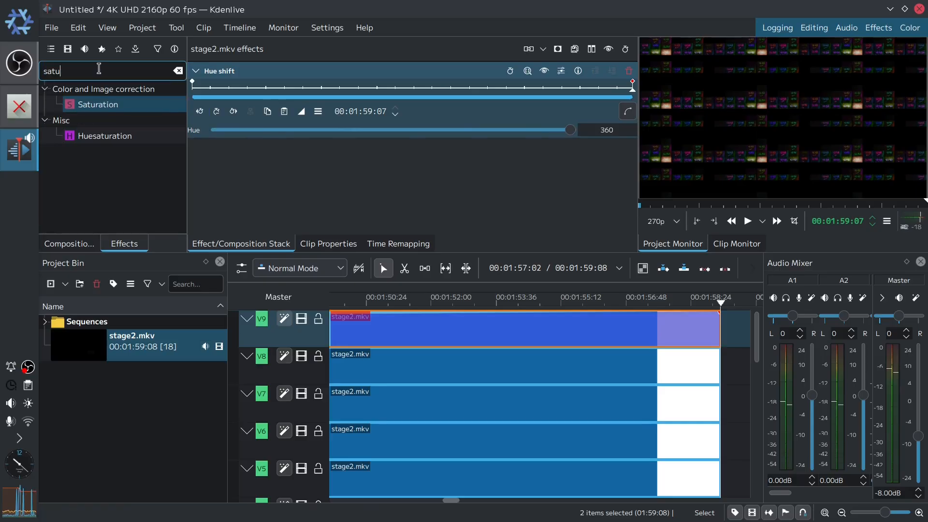
left_click_drag(94, 104, 273, 334)
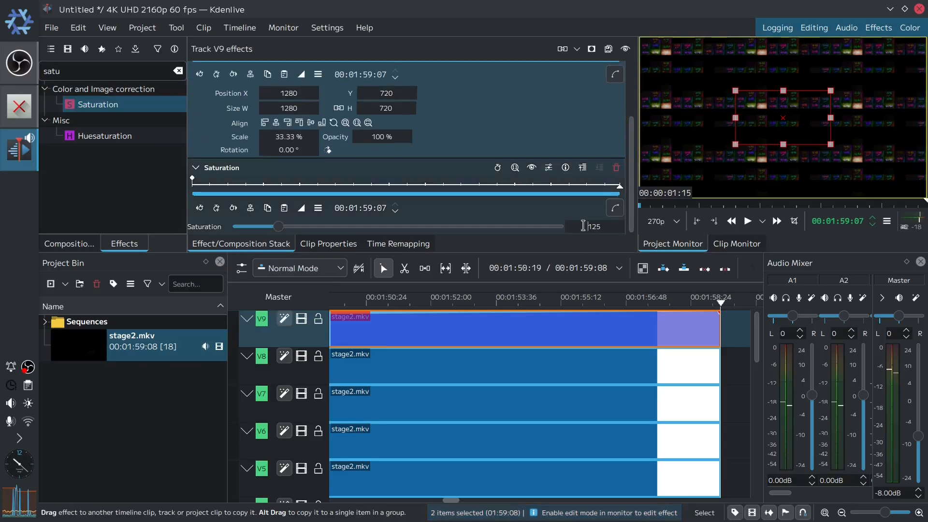
double_click(585, 226)
type("200")
key("Return")
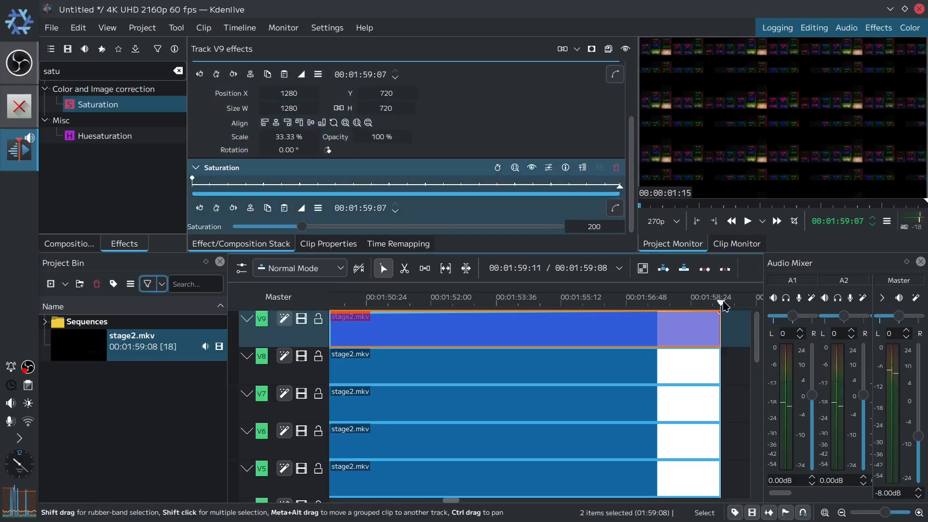
- Apply a Hue shift effect to the V8 track and set its Hue to 315
key("Home")
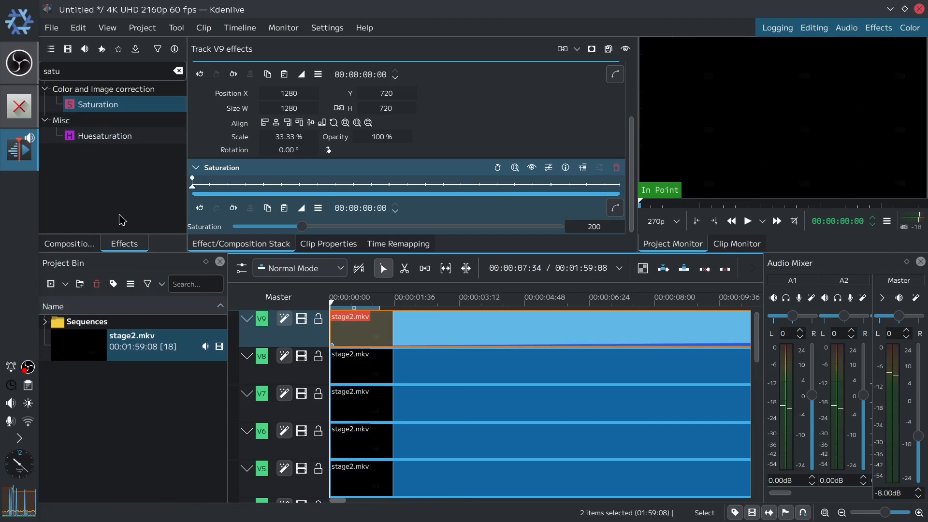
left_click(88, 71)
key("ctrl+a")
type("hue")
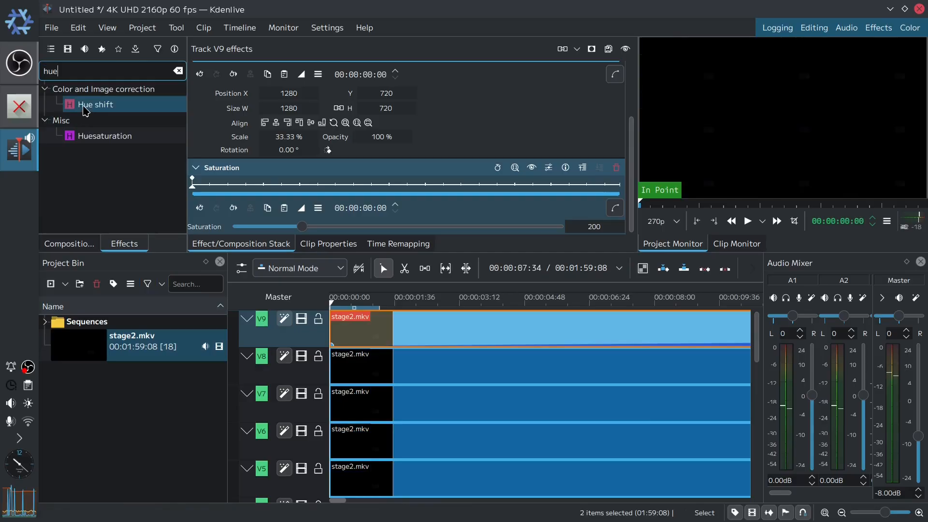
left_click_drag(85, 110, 307, 370)
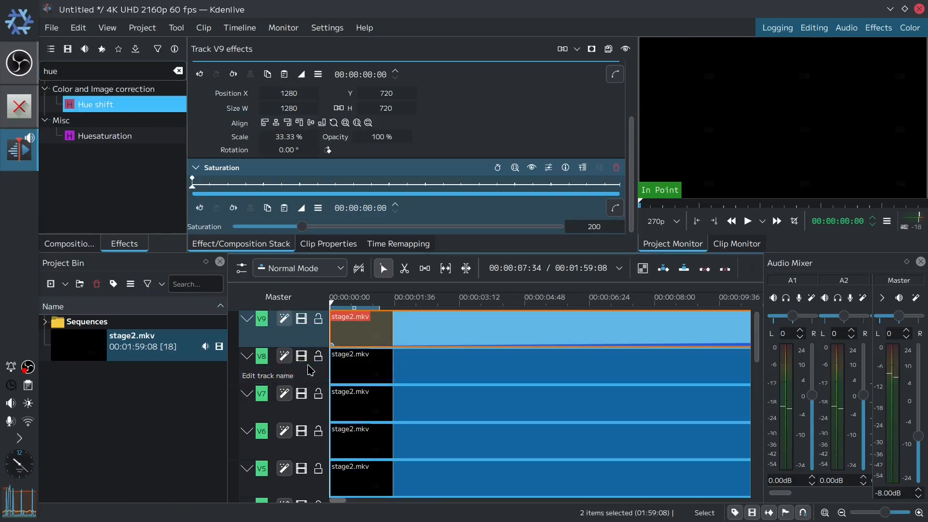
left_click(308, 370)
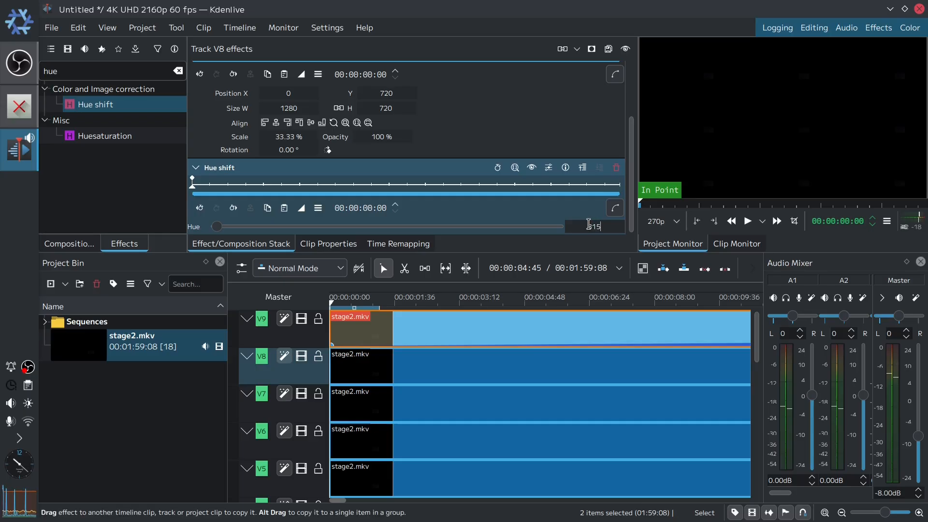
key("Tab")
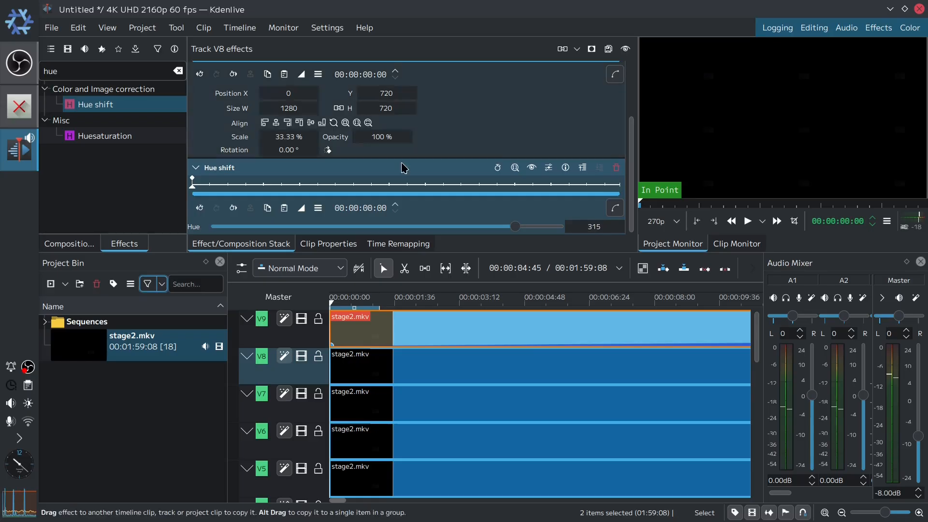
- Apply a Hue shift effect to the V7 track and set its Hue to 135
left_click_drag(97, 105, 301, 410)
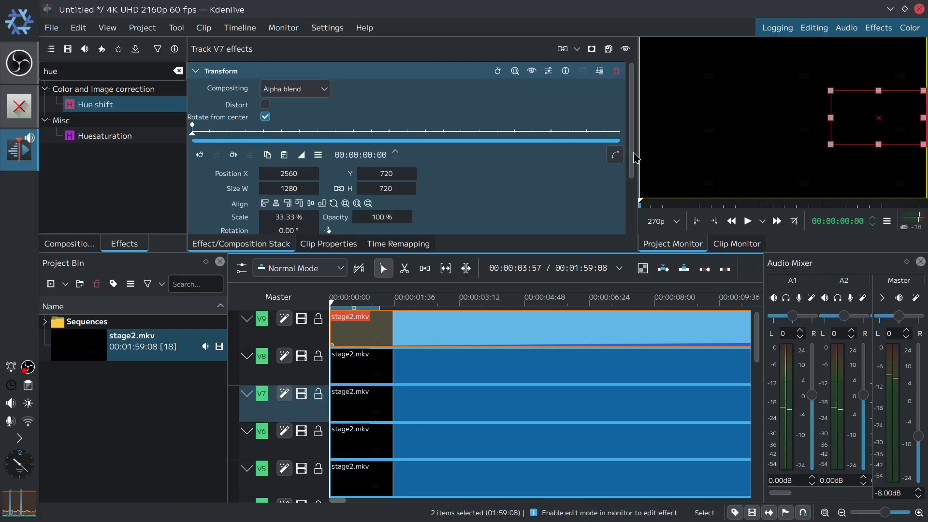
scroll(598, 224, "down", 3)
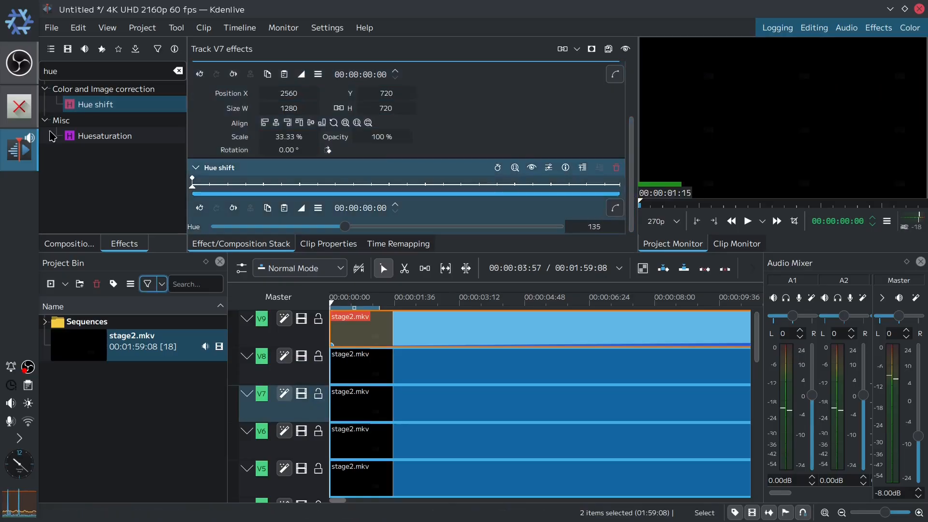
- Apply a Hue shift effect to the V6 track and set its Hue to 270
left_click_drag(68, 105, 309, 442)
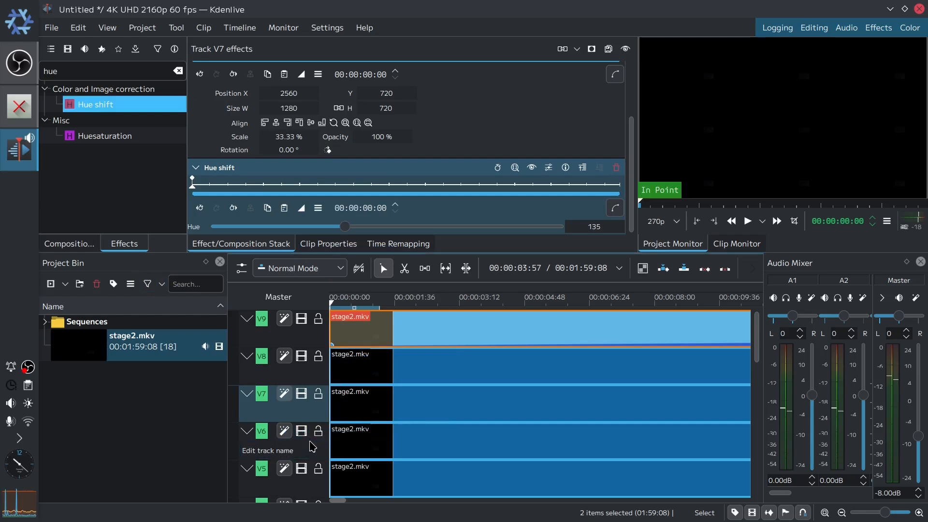
left_click(312, 443)
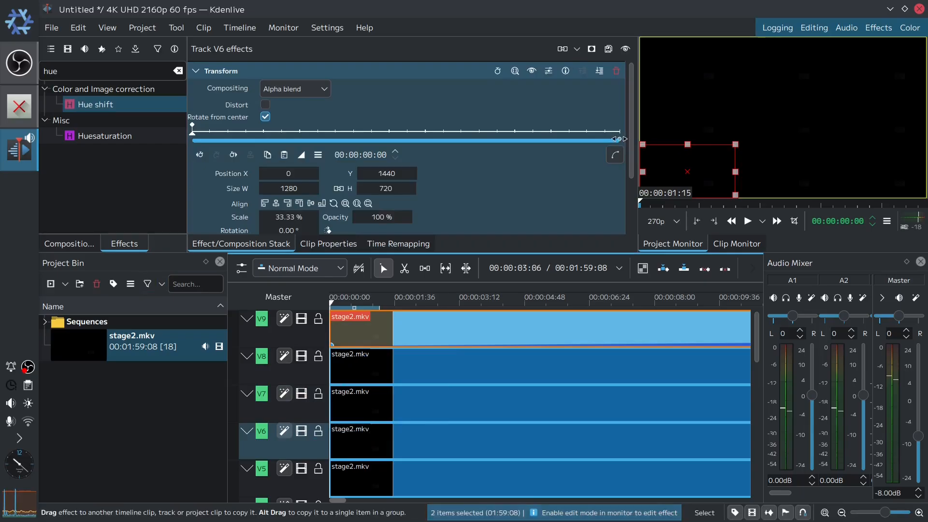
left_click_drag(631, 146, 612, 247)
left_click(583, 225)
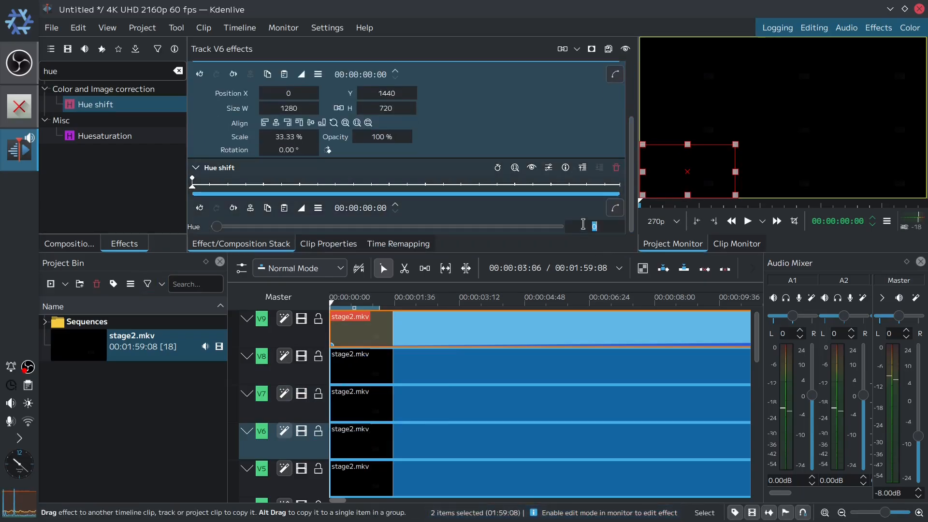
type("270")
key("Return")
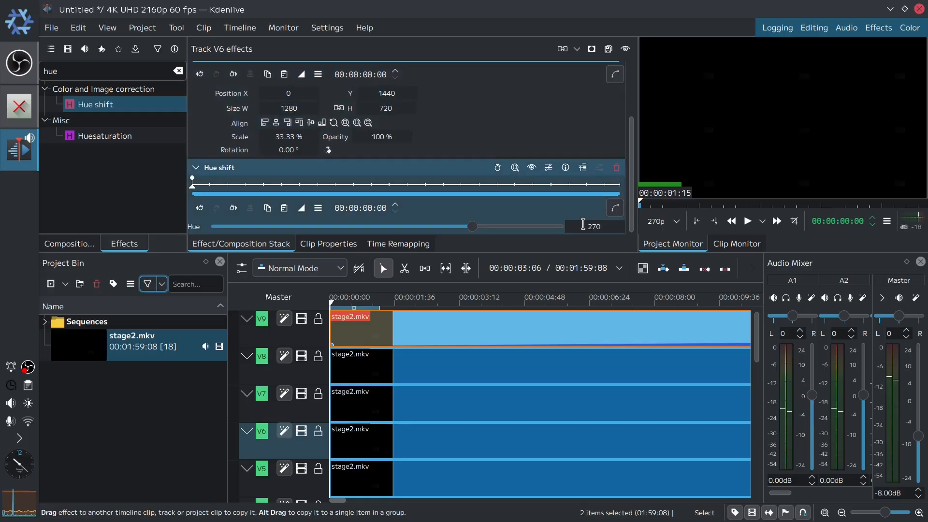
- Apply a Hue shift effect to the V5 track and set its Hue to 90
left_click_drag(91, 113, 306, 482)
left_click(306, 482)
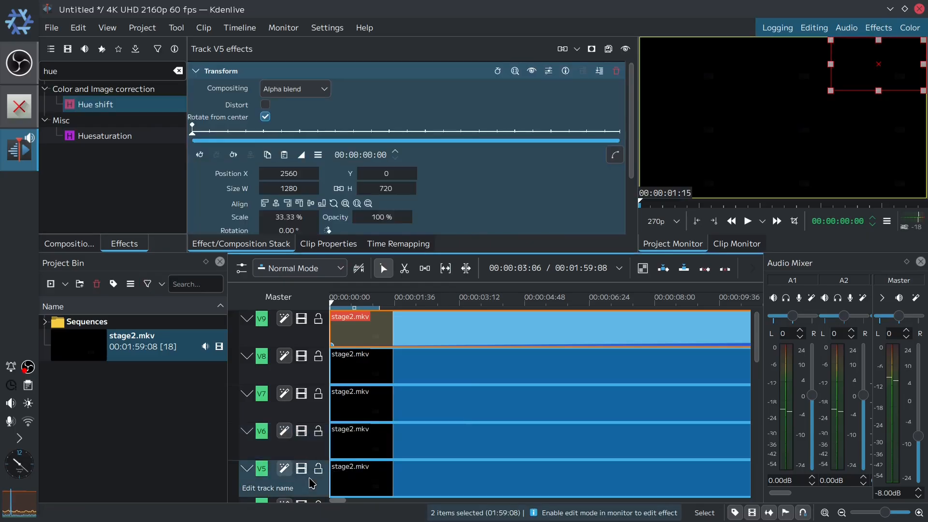
left_click_drag(632, 170, 633, 228)
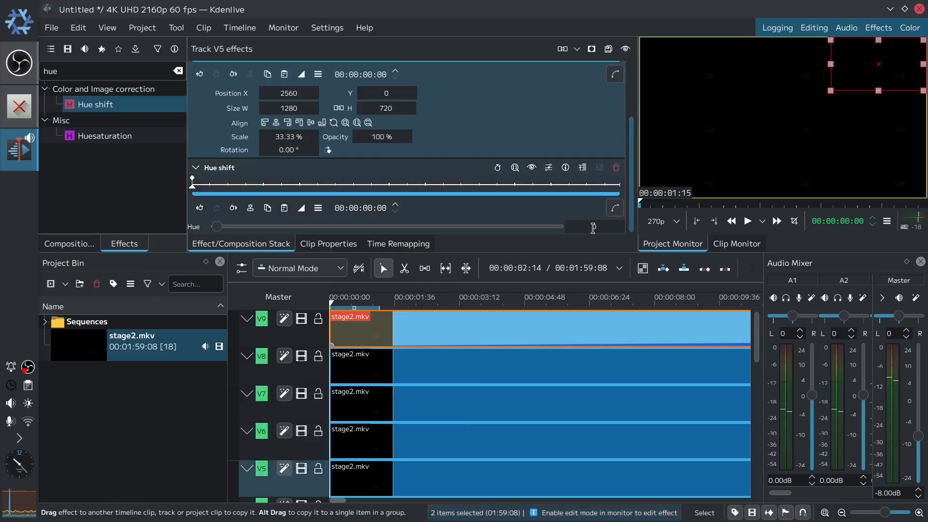
left_click(595, 228)
type("90")
key("Return")
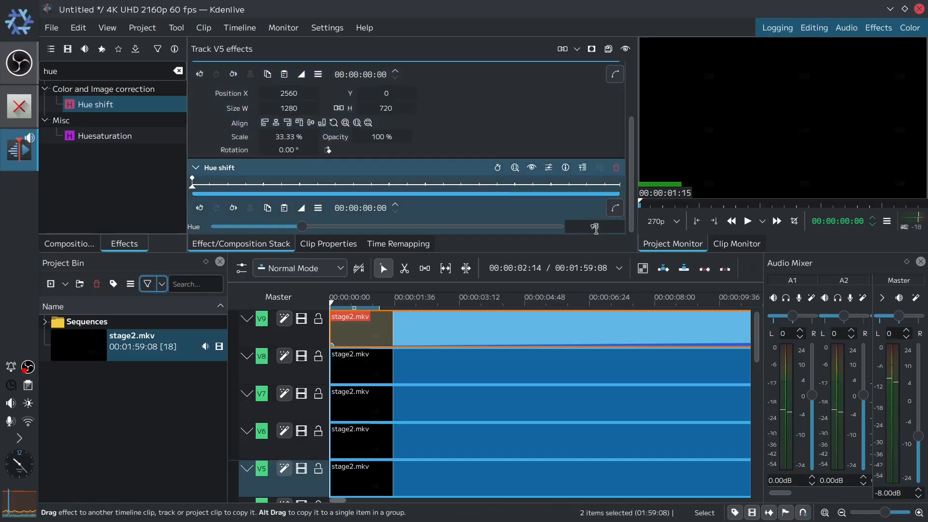
- Apply a Hue shift effect to the V4 track and set its Hue to 225
mouse_move(87, 107)
left_mouse_down()
mouse_move(363, 370)
mouse_move(302, 502)
mouse_move(98, 107)
left_mouse_up()
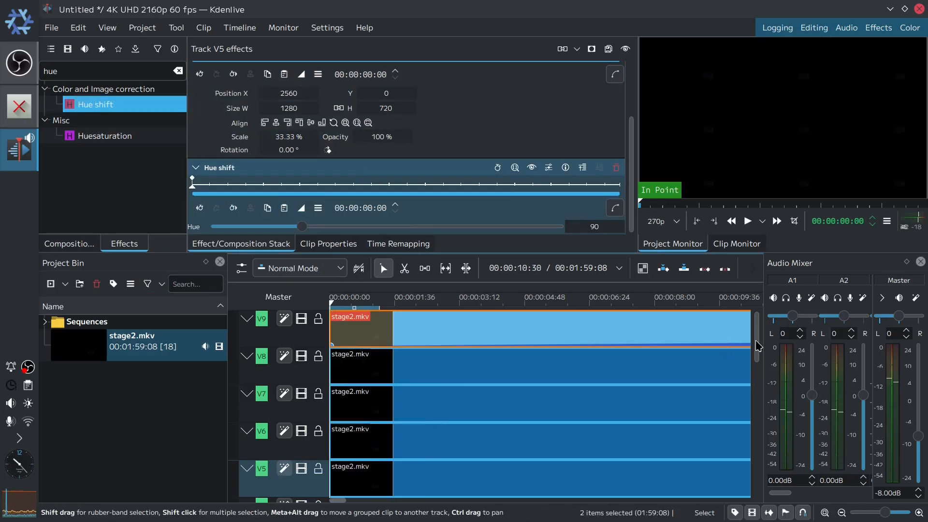
left_click_drag(756, 346, 757, 378)
left_click_drag(97, 105, 305, 404)
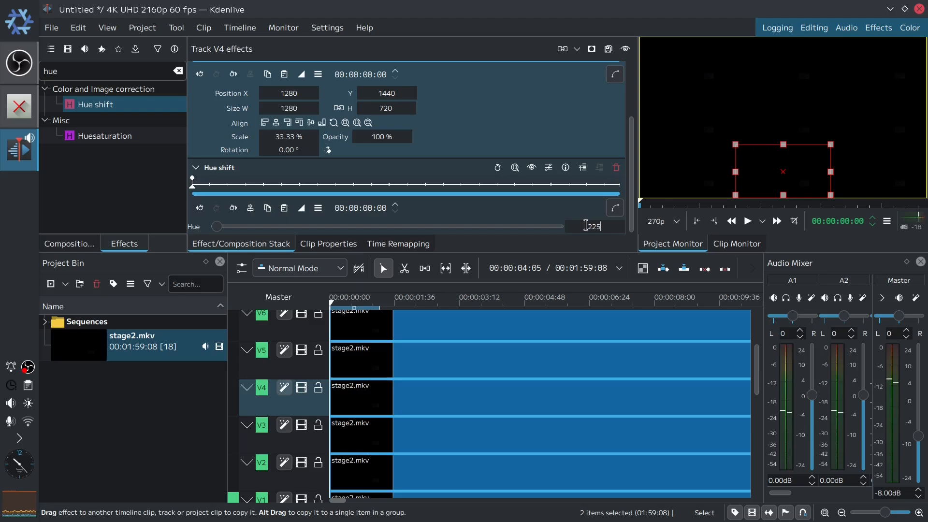
key("Tab")
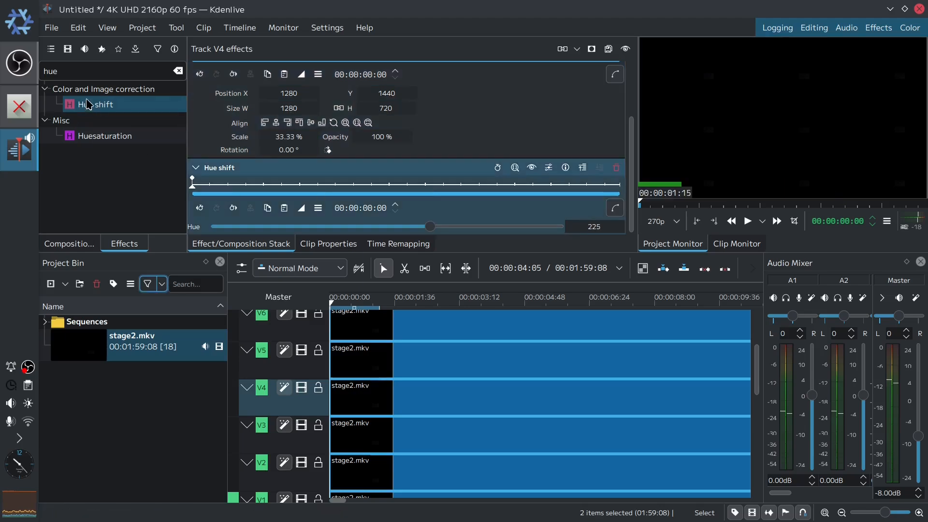
- Apply a Hue shift effect to the V3 track and set its Hue to 45
left_click_drag(89, 104, 310, 440)
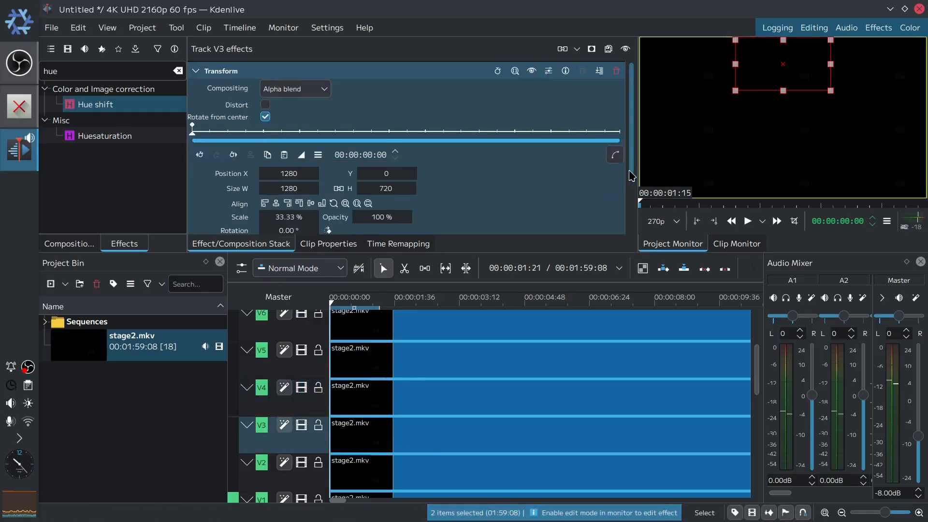
left_click_drag(631, 175, 632, 229)
double_click(581, 227)
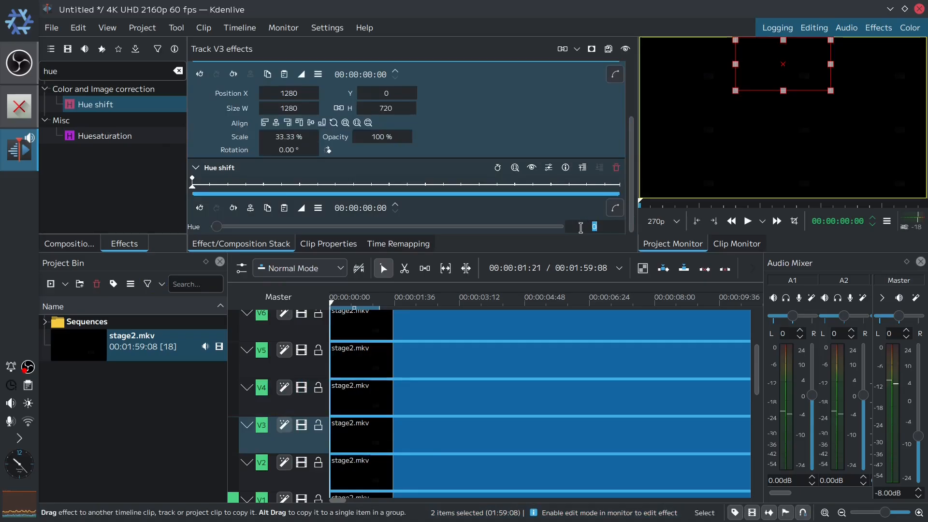
key("Return")
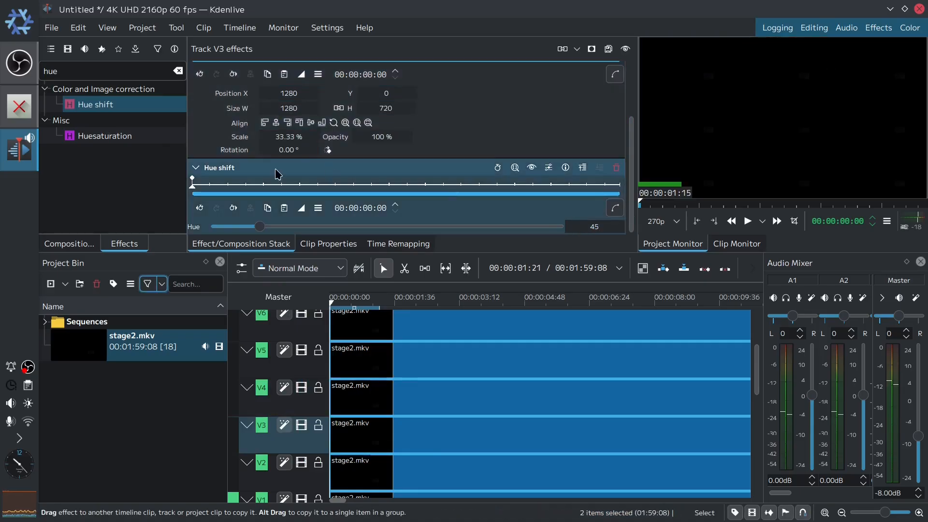
- Apply a Hue shift effect to the V2 track and set its Hue to 180
left_click_drag(93, 103, 295, 473)
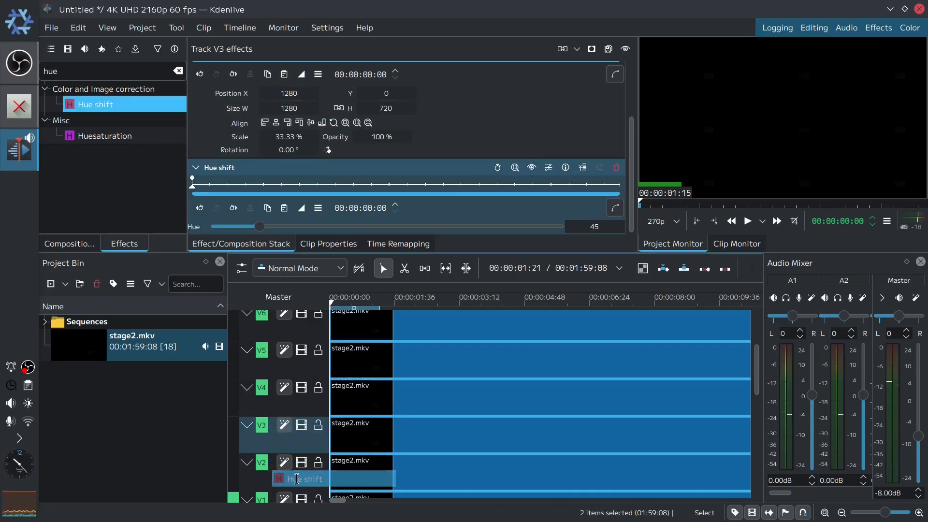
left_click(292, 471)
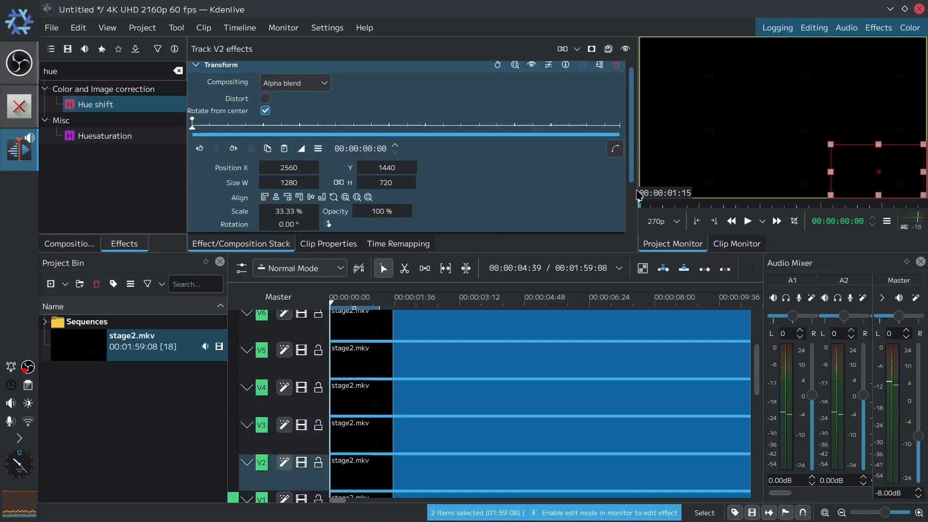
type("180")
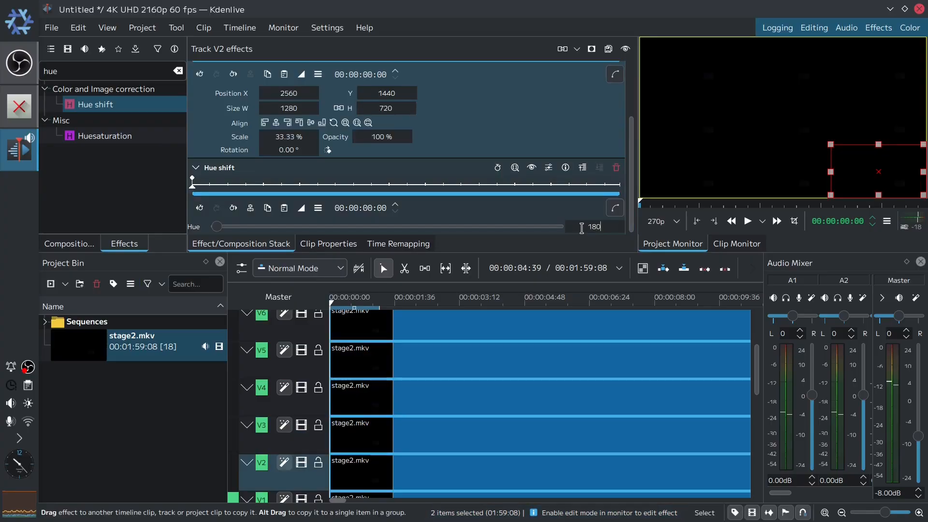
key("Return")
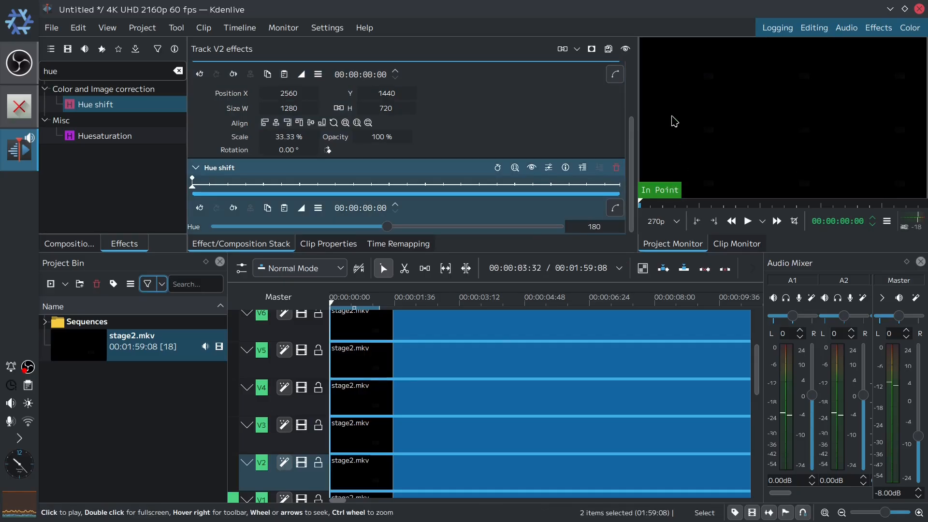
- Scrub through the timeline to preview the coloured grid, then return the playhead to the start
left_click(588, 304)
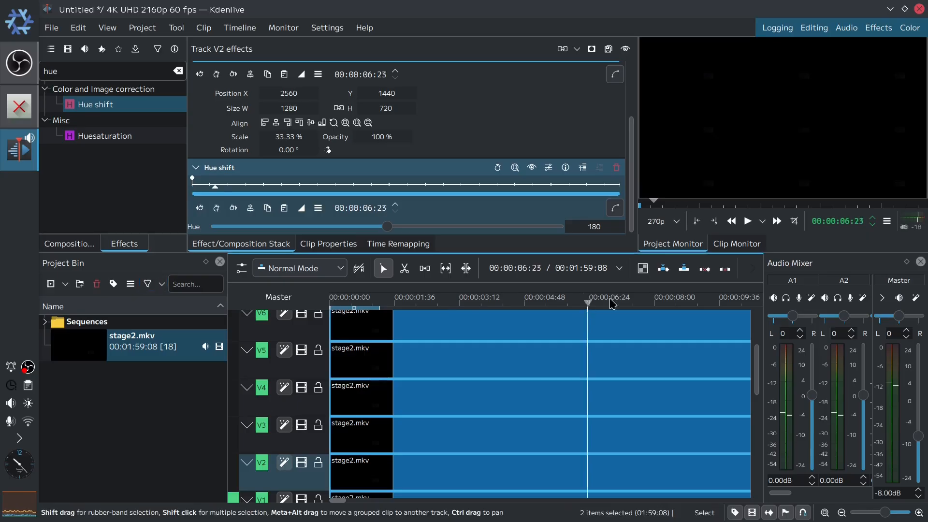
left_click_drag(609, 299, 628, 304)
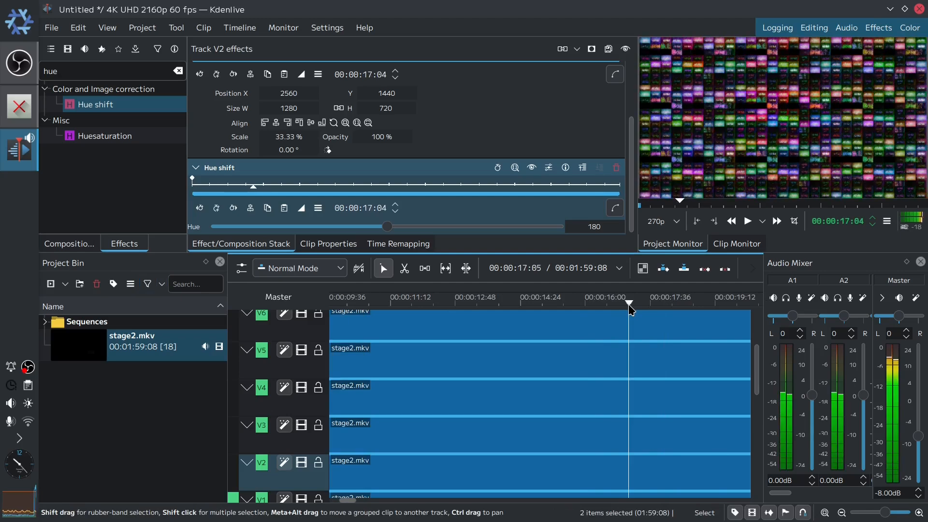
mouse_move(908, 76)
key("Home")
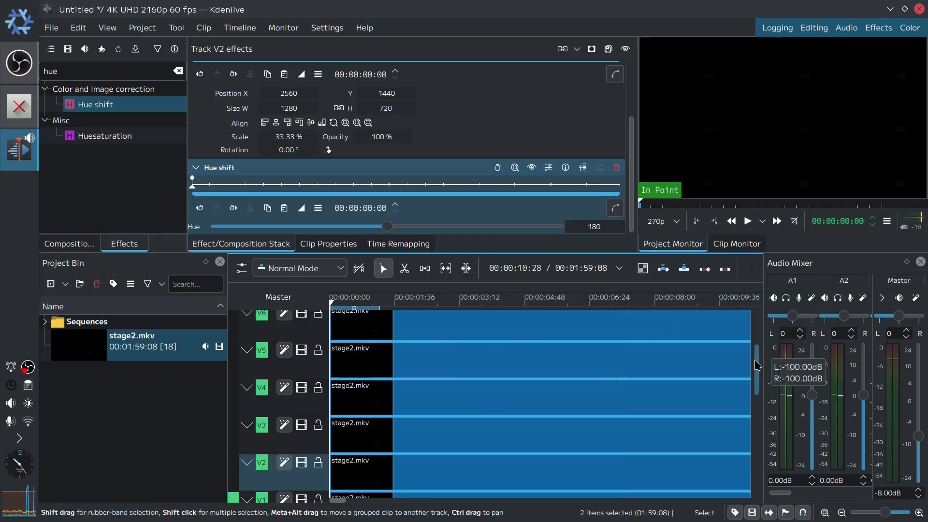
left_click_drag(756, 361, 752, 393)
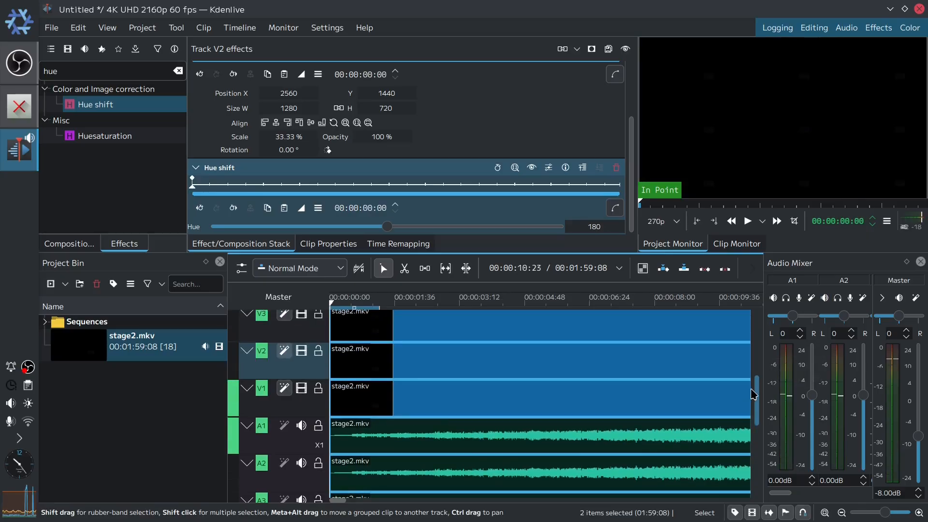
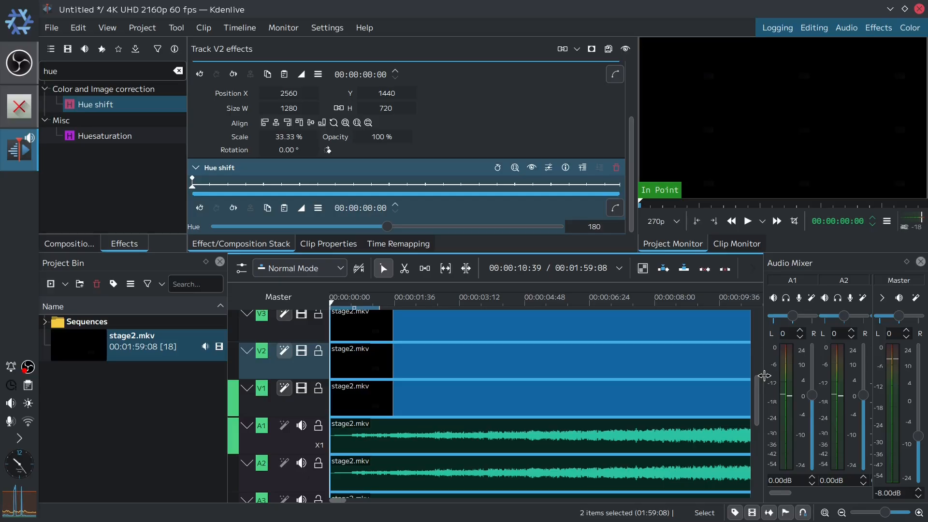
- Set the playhead to 00:00:01:43 and move the V2 clip so it starts at the playhead
left_click(848, 222)
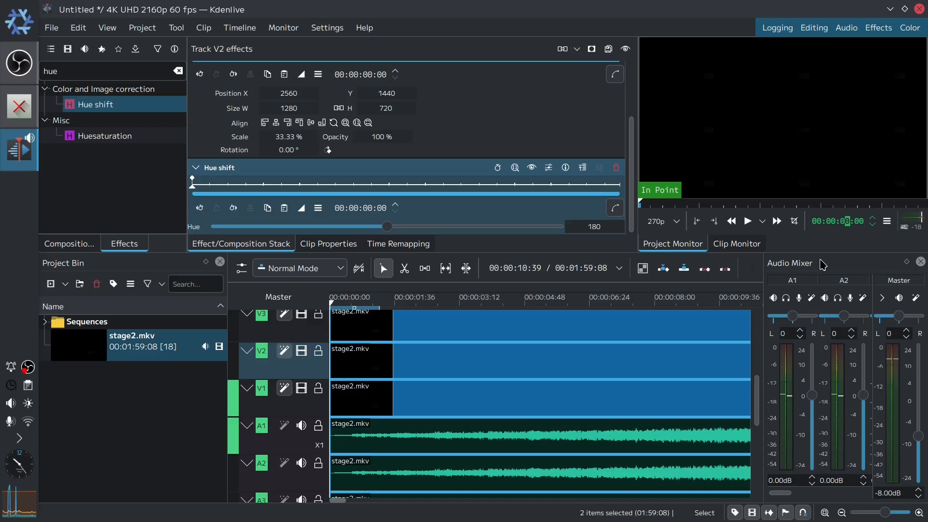
type("14")
key("Return")
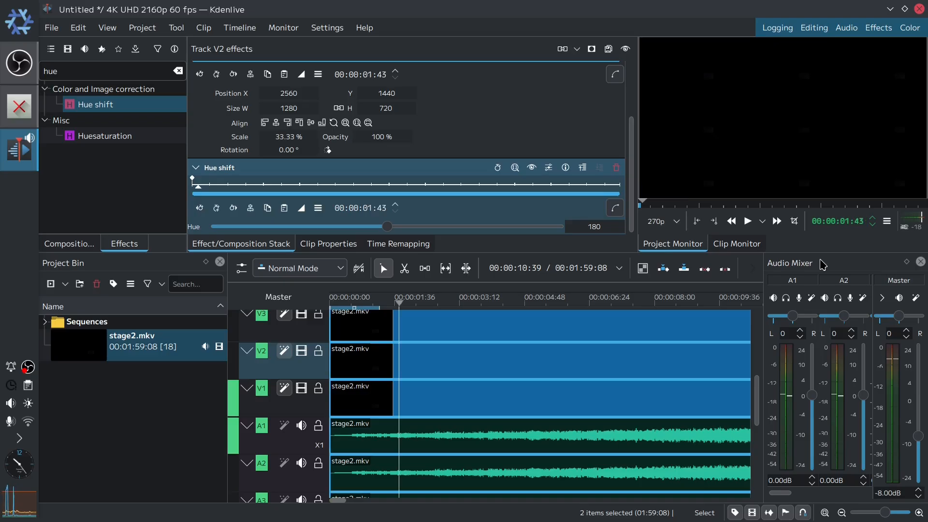
left_click(424, 357)
left_click_drag(425, 357, 484, 355)
- Set the playhead to 00:00:03:26 and move the V3 clip so it starts there
left_click(846, 222)
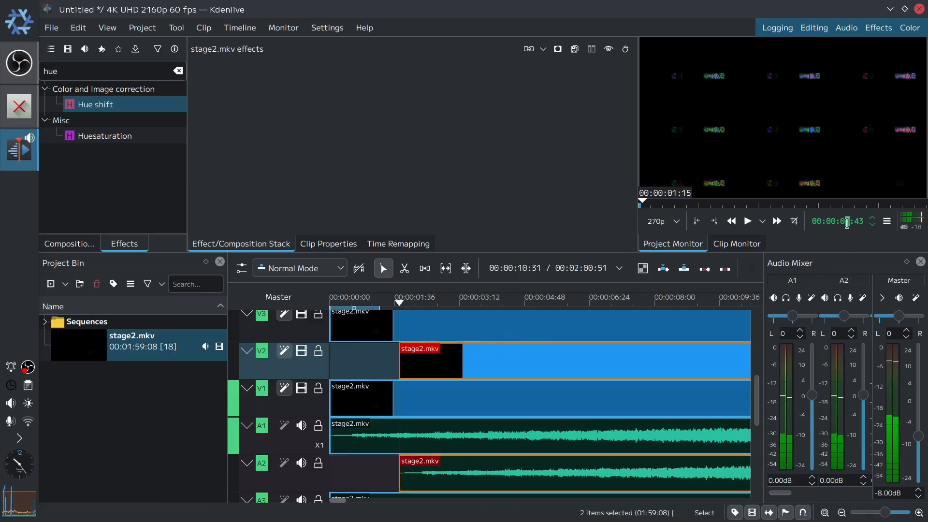
type("28")
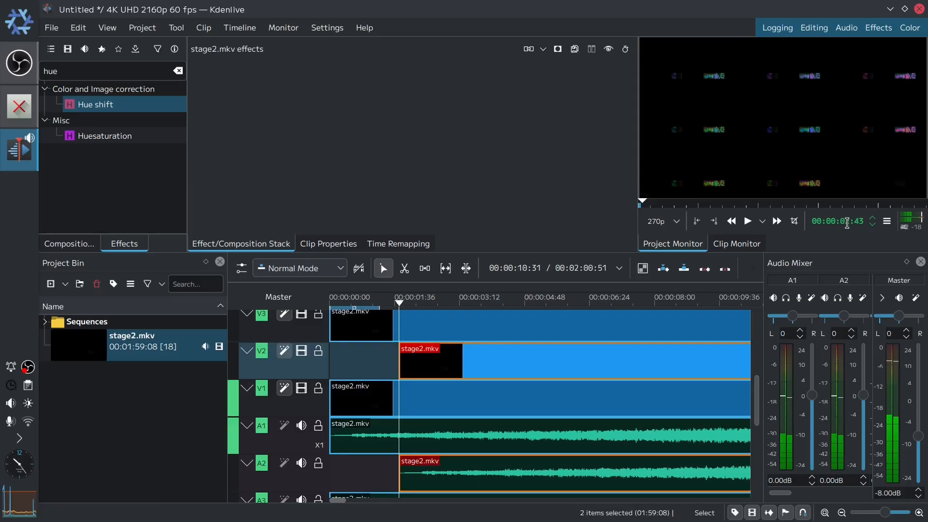
key("Return")
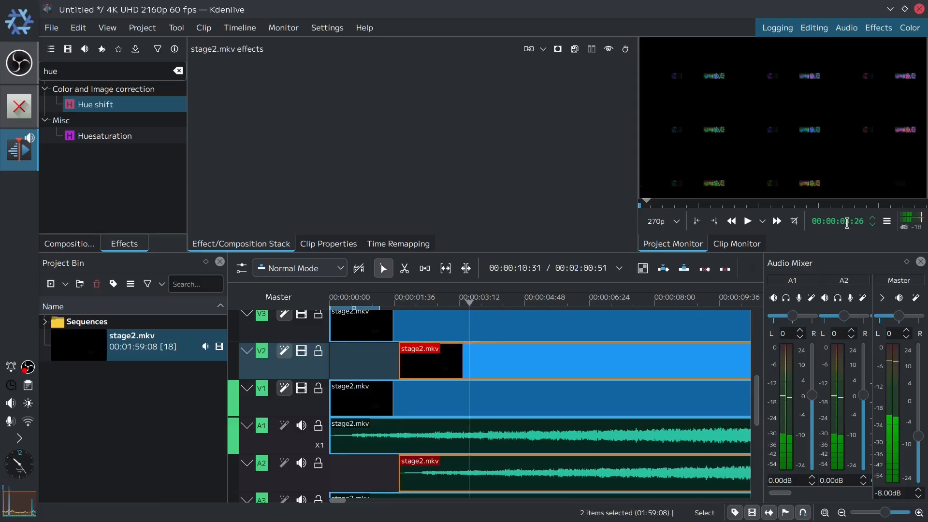
left_click(511, 334)
left_click_drag(511, 334, 618, 338)
- Move the V4 clip so it starts at 00:00:05:09
scroll(760, 396, "up", 3)
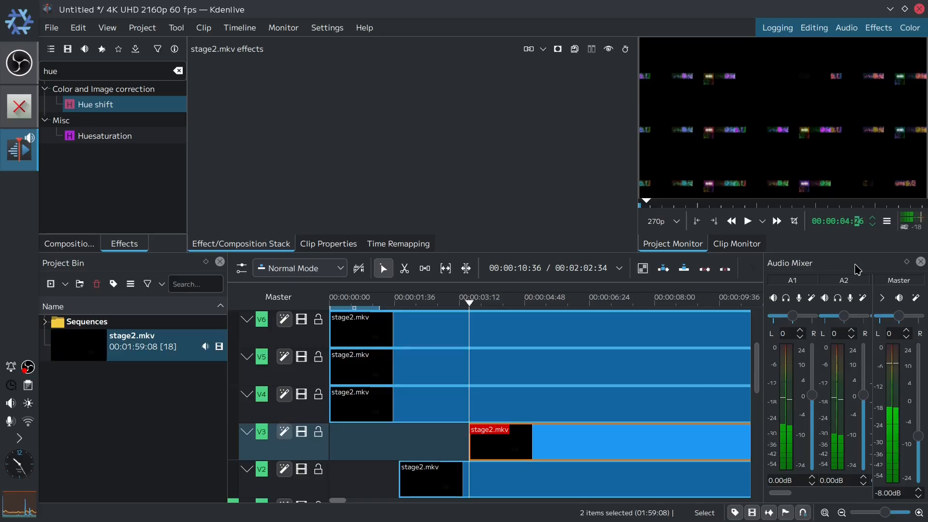
key("Return")
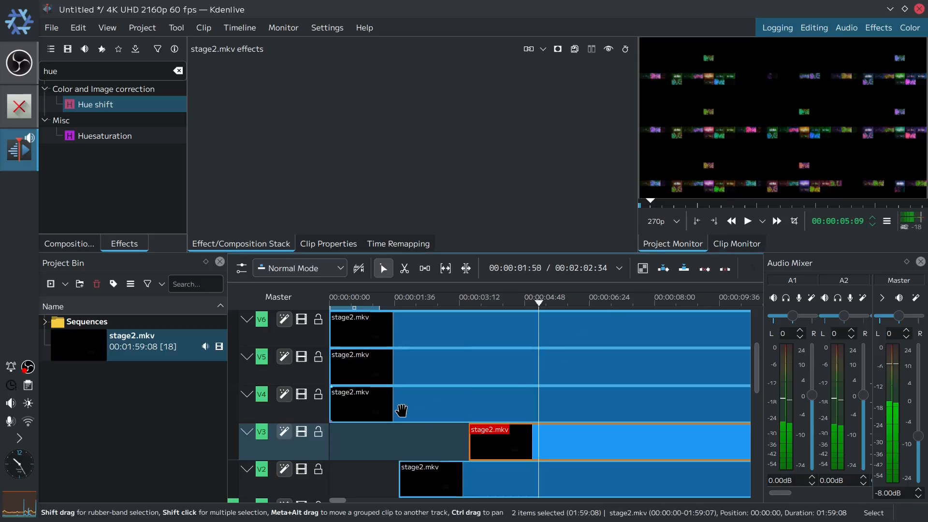
left_click_drag(401, 408, 603, 409)
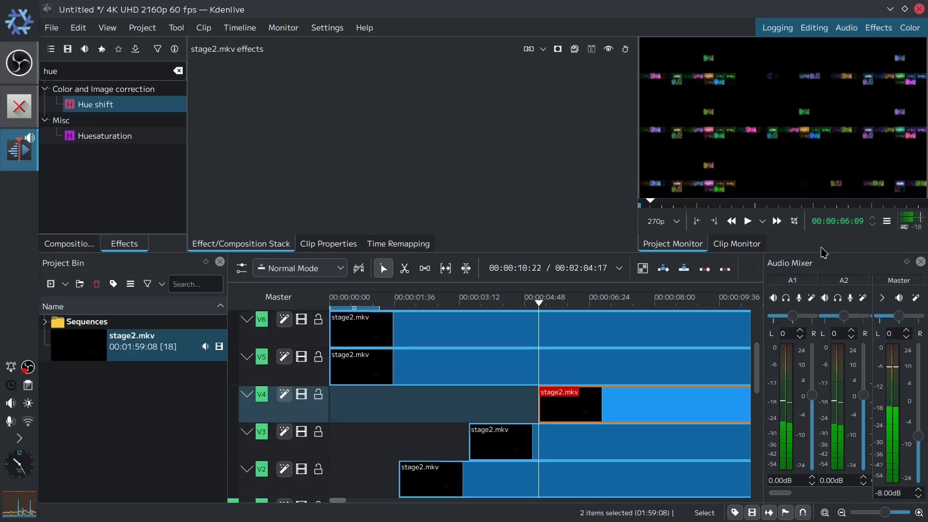
- Set the playhead to 00:00:06:52 and move the V5 clip to start there
type("2")
key("Return")
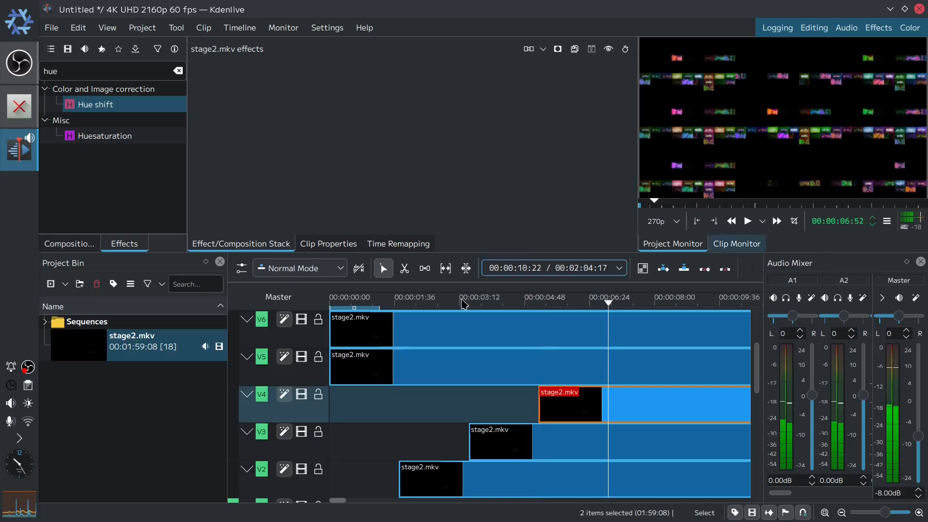
left_click_drag(357, 369, 627, 383)
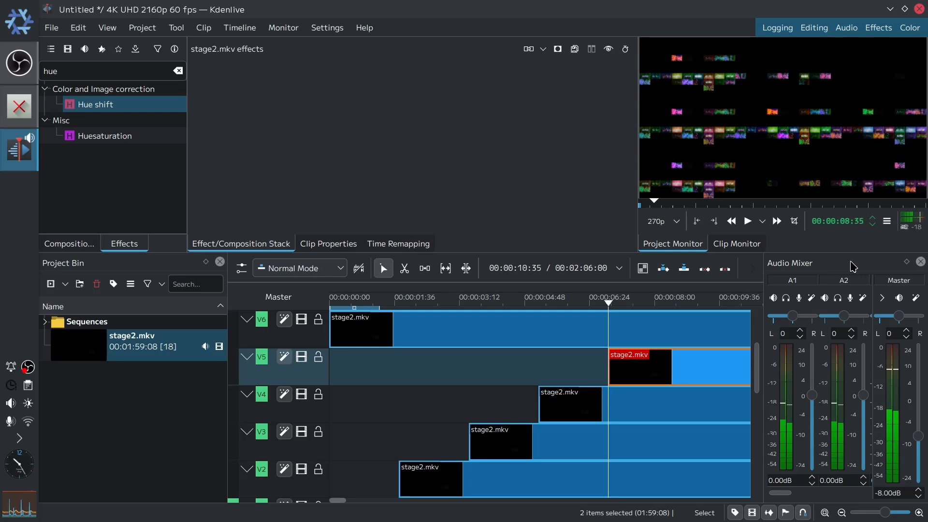
- Move the V6 clip so it starts at 00:00:08:35
left_click_drag(360, 335, 708, 334)
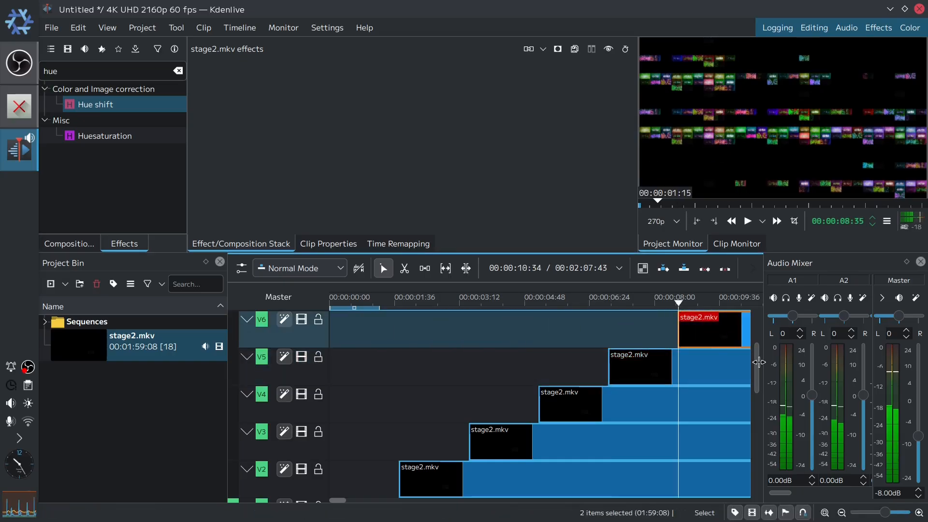
- Set the playhead to 00:00:10:18 and move the V7 clip to start there
left_click_drag(756, 373, 756, 333)
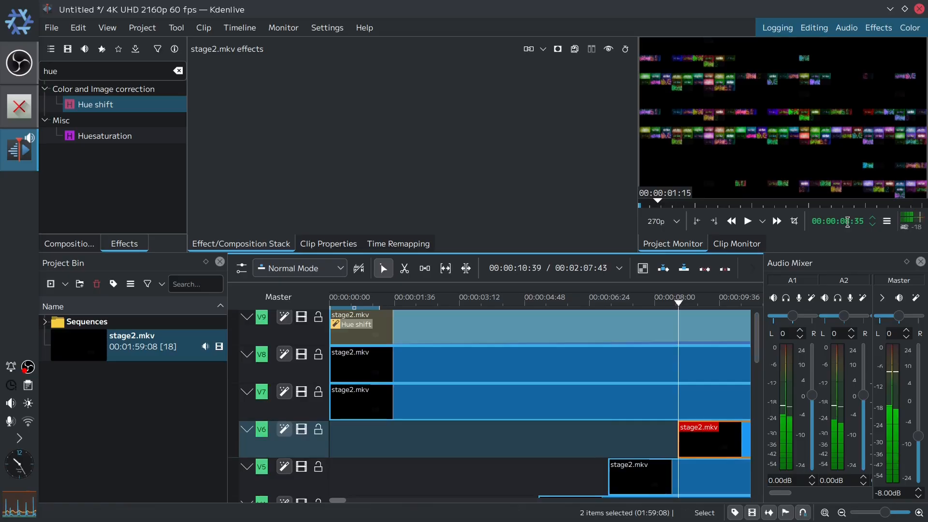
left_click(847, 223)
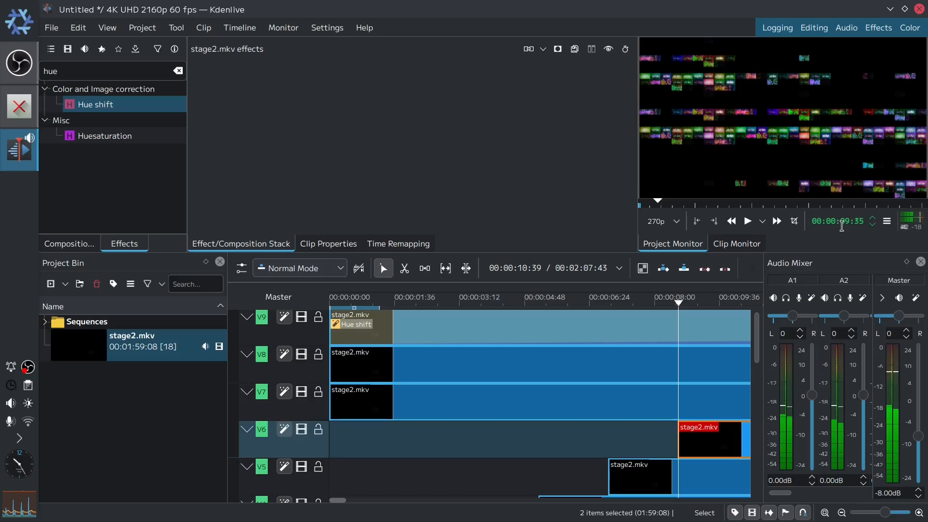
type("7")
type("8")
key("Return")
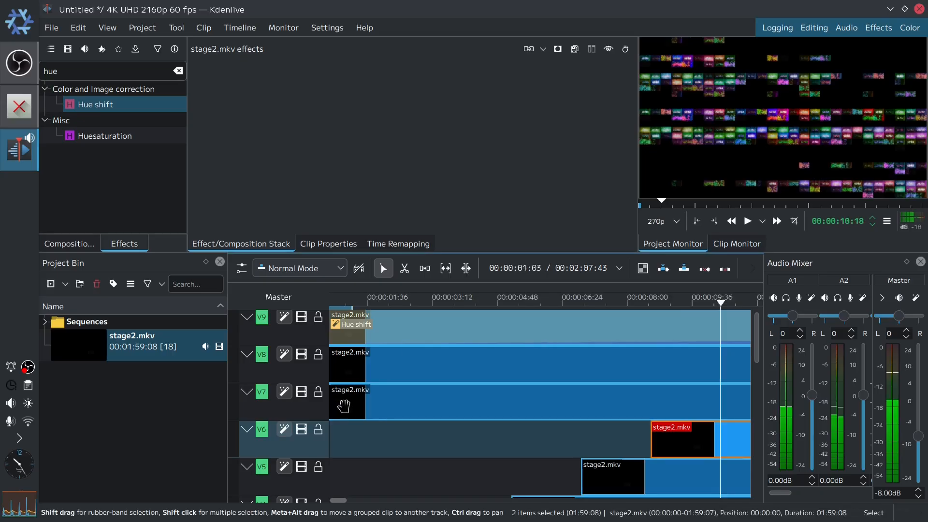
left_click_drag(344, 405, 707, 406)
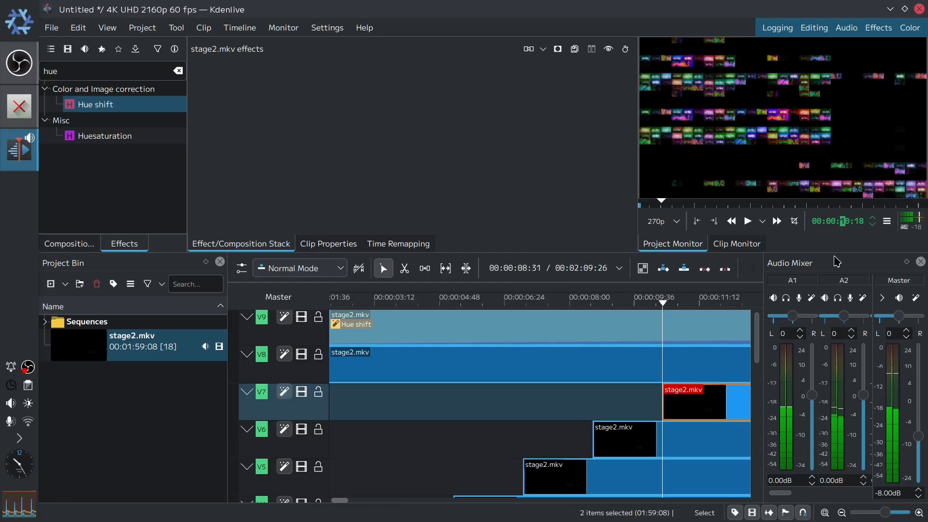
- Set the playhead to 00:00:12:01 and move the V8 clip to start there
type("11")
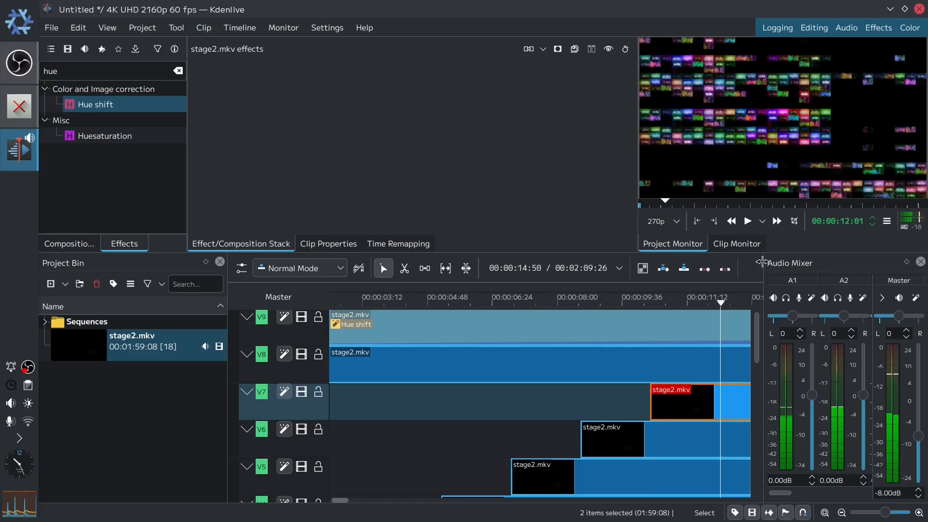
left_click(352, 369)
left_click_drag(352, 369, 821, 351)
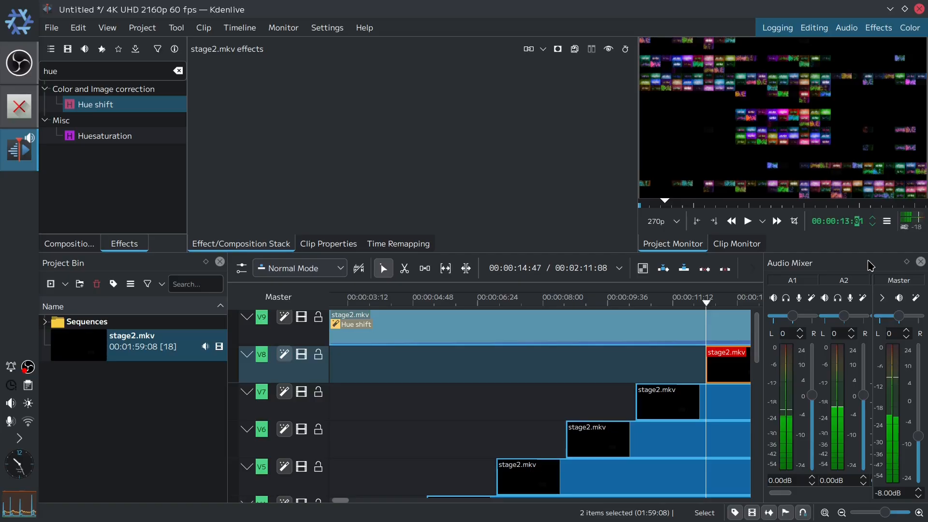
- Move the V9 clip to start at 00:00:13:44, then return the playhead to the start
type("44")
key("Return")
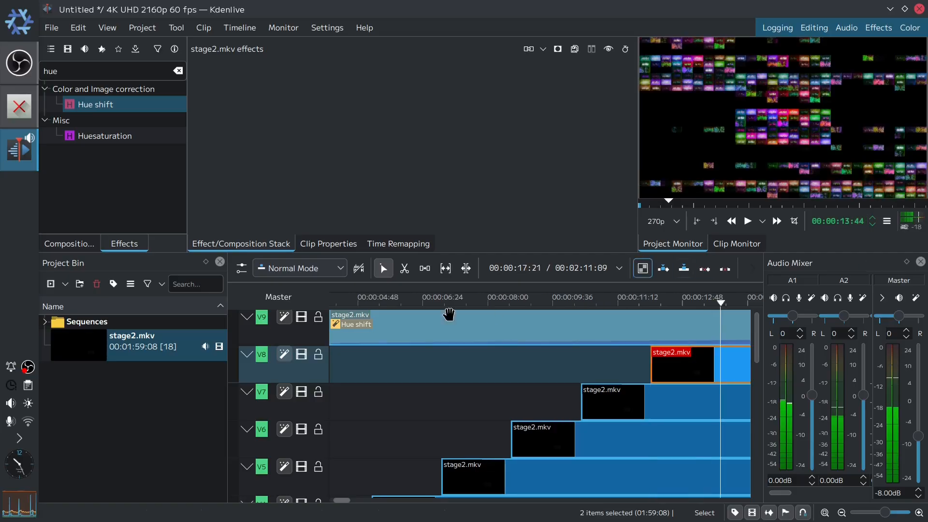
left_click_drag(379, 329, 709, 326)
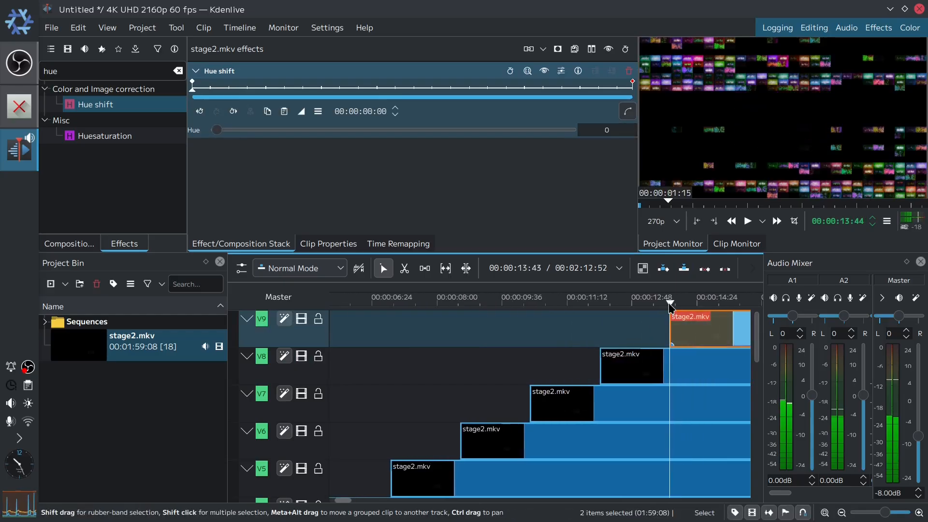
key("Home")
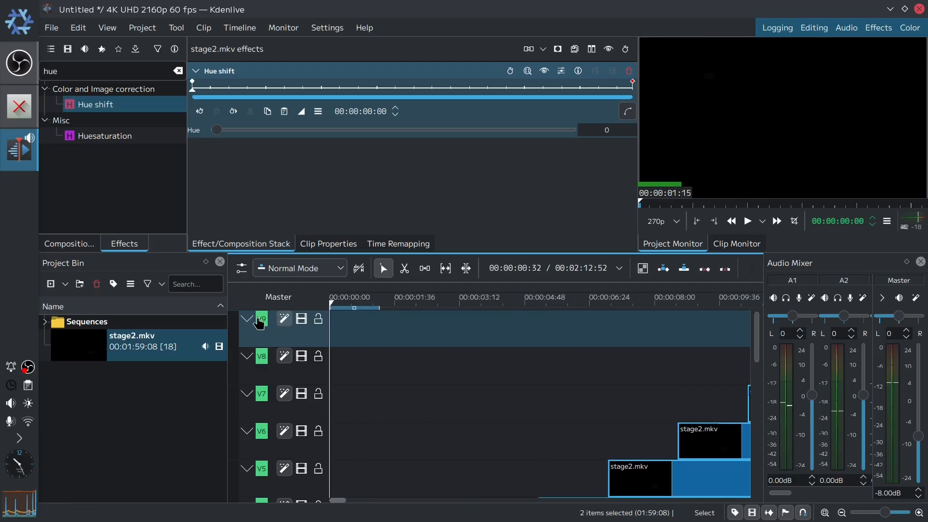
- Save the project as stage3 in the Videos/CO2ST-Tutorial folder
key("ctrl+s")
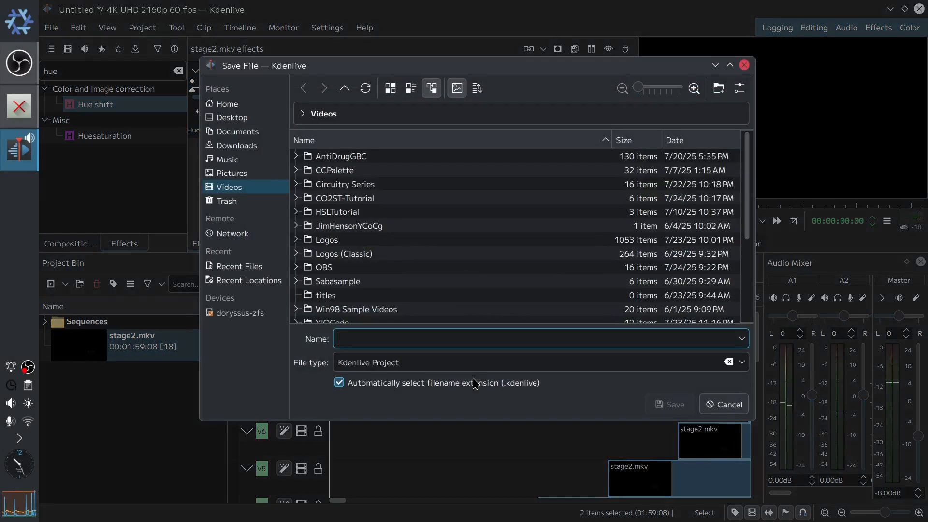
left_click(341, 200)
double_click(341, 200)
left_click(375, 337)
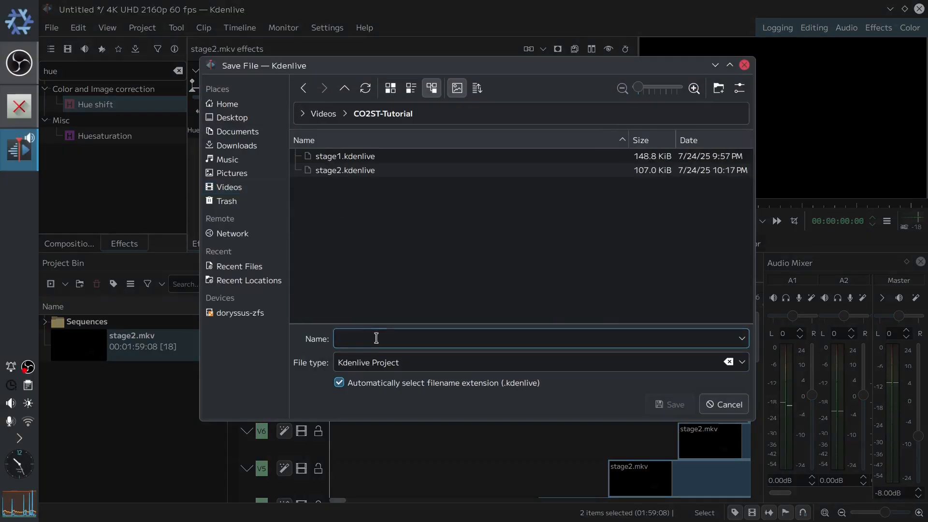
type("stage3")
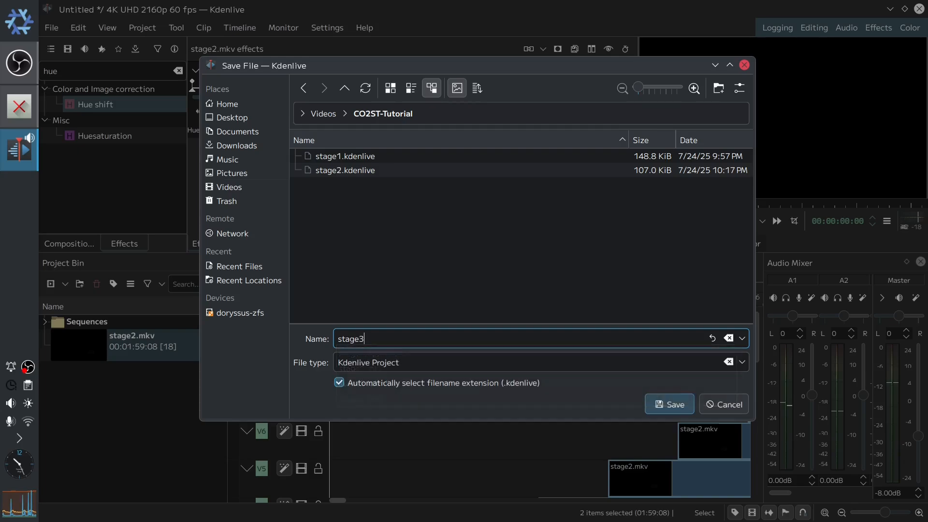
key("Return")
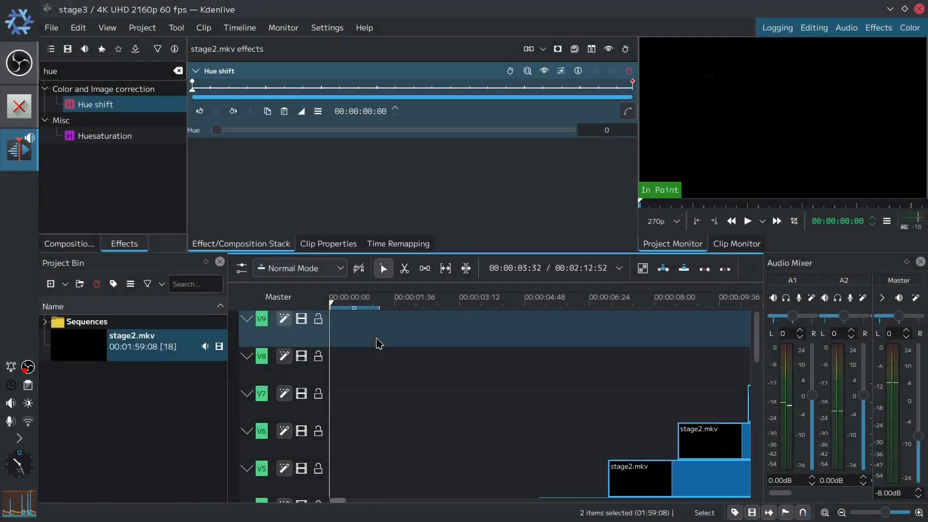
- Play back the project to preview the staggered grid, then pause
left_click(752, 224)
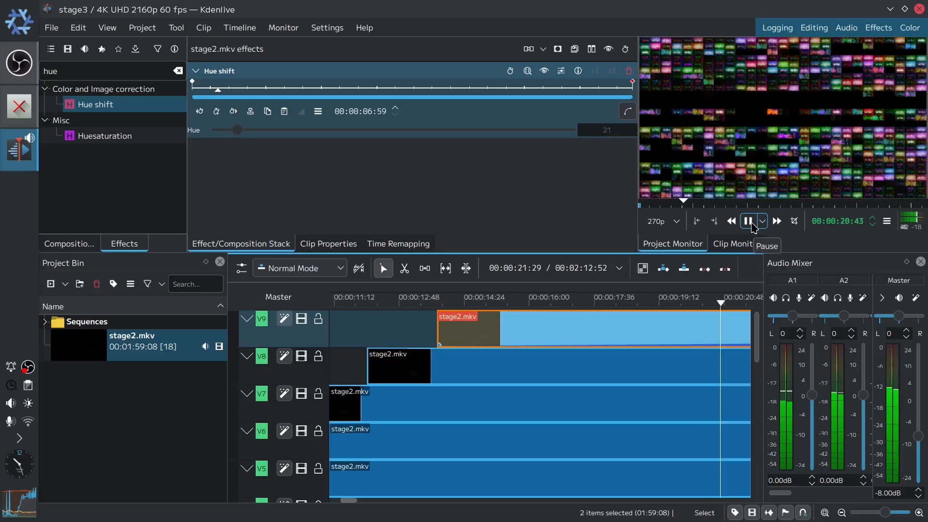
left_click(749, 221)
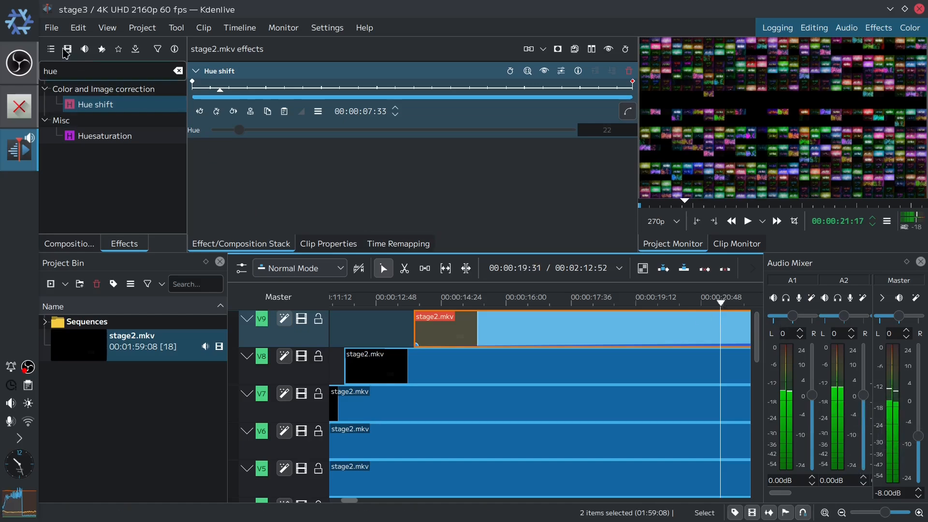
- Open the Render dialog and choose the FLAC preset under Audio only
left_click(54, 30)
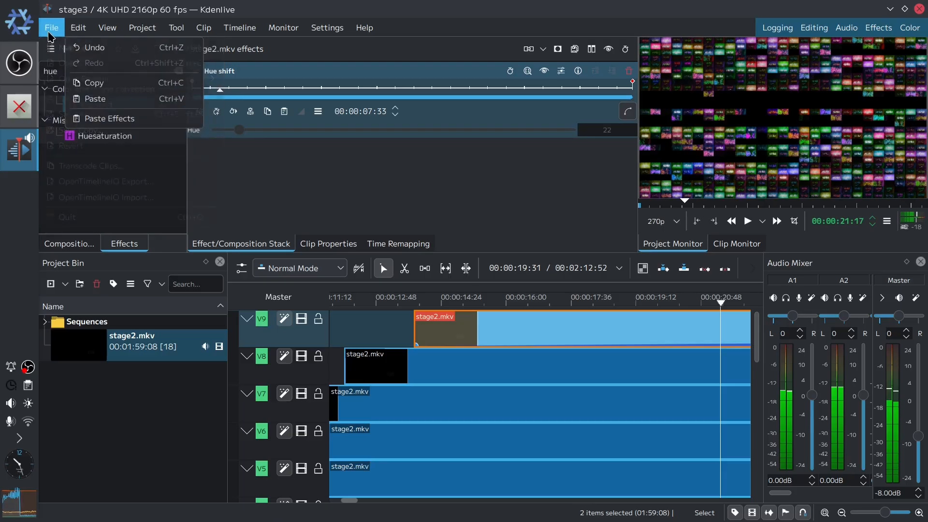
mouse_move(142, 27)
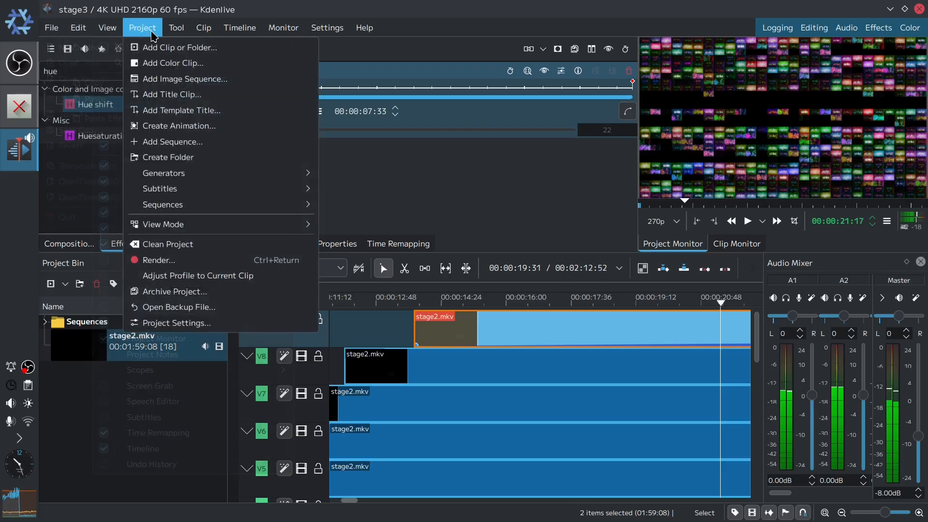
left_click(171, 260)
left_click(292, 81)
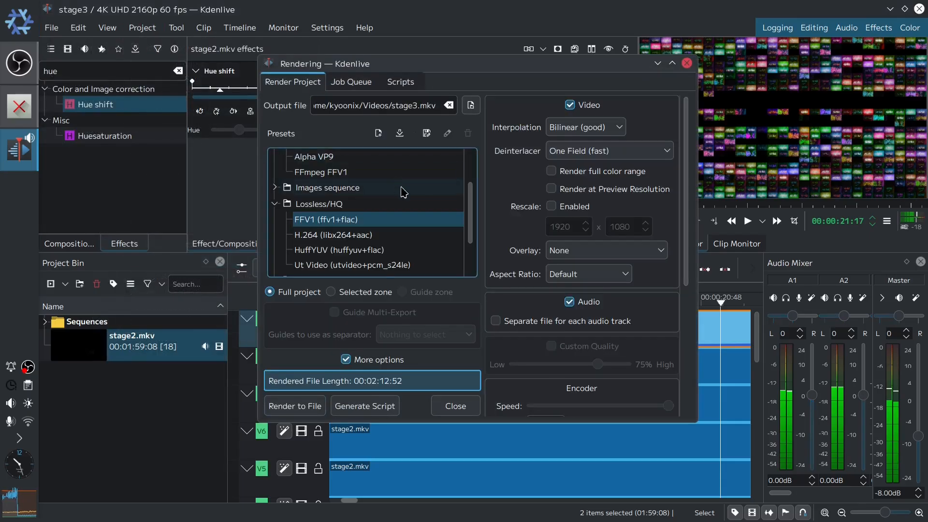
scroll(406, 186, "up", 2)
left_click(274, 158)
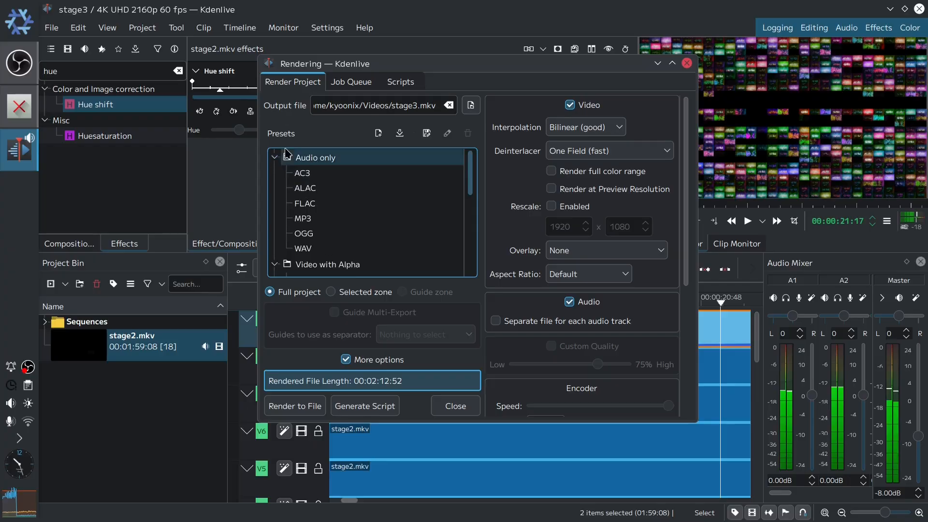
left_click(338, 204)
- Set the render output file to the CO2ST-Tutorial folder as stage3.mka
left_click(393, 107)
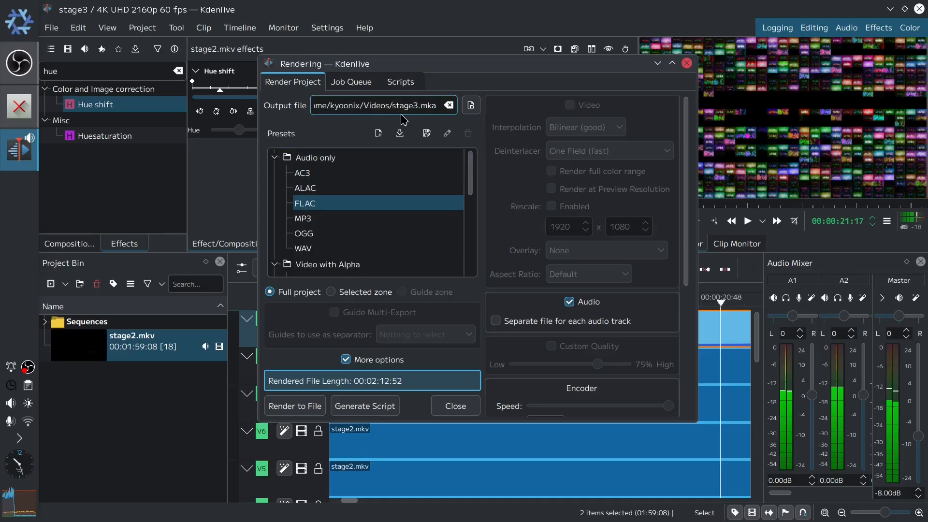
type("CO2ST-Tutorial")
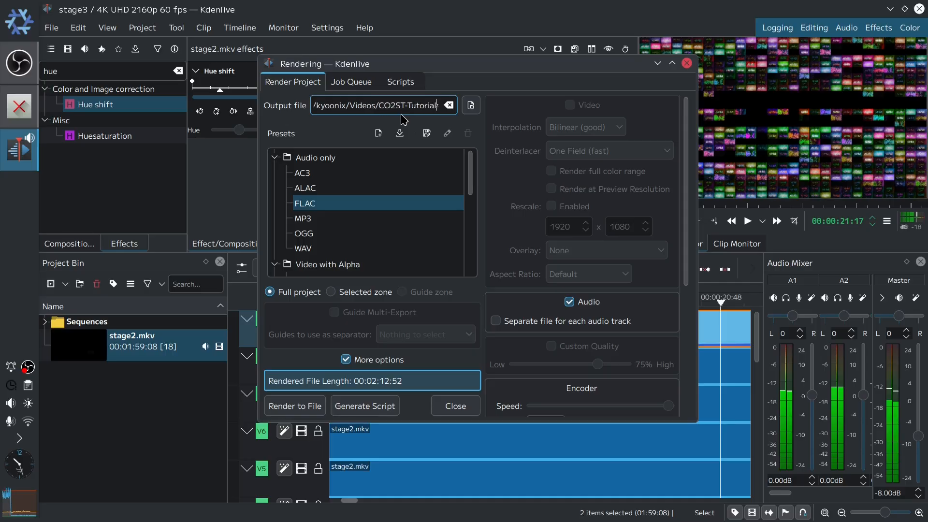
type("/s")
left_click_drag(400, 108, 478, 124)
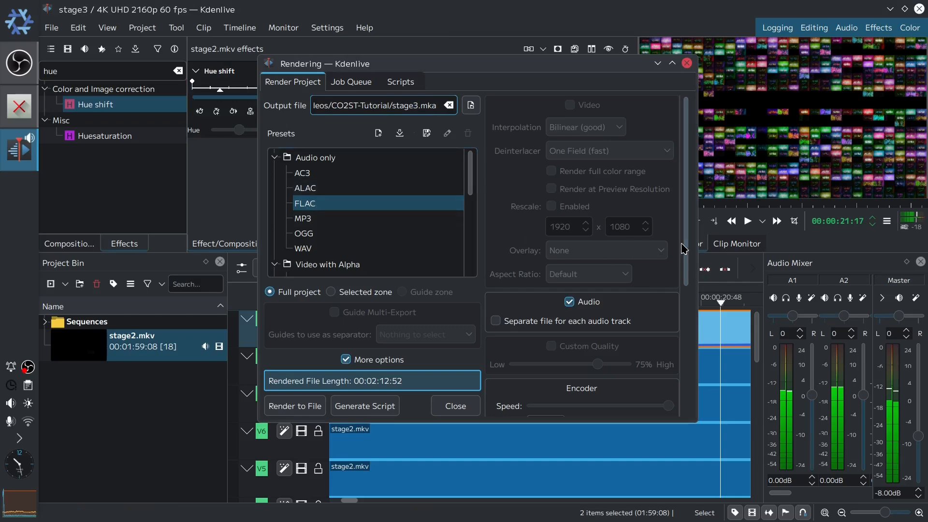
- Set the encoder Threads value to 1 in the render options
scroll(687, 267, "down", 2)
scroll(687, 267, "down", 5)
double_click(536, 309)
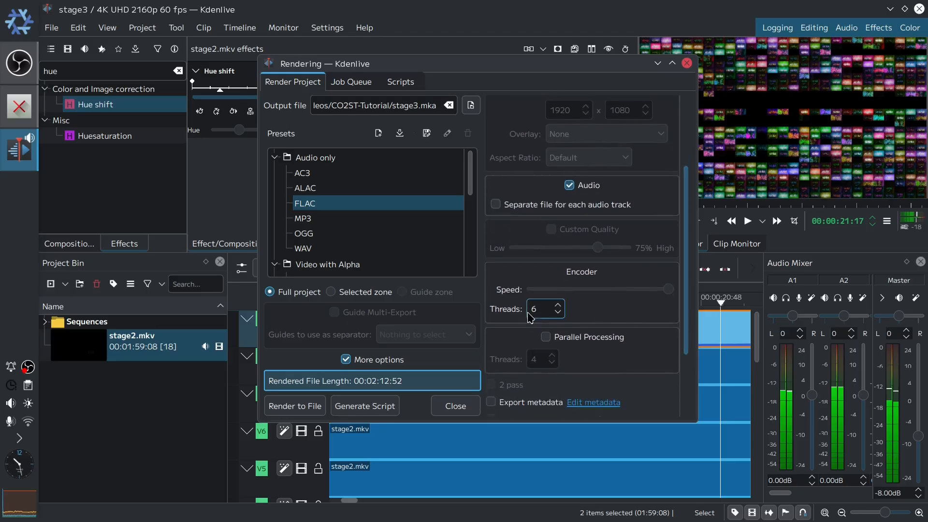
type("1")
scroll(686, 338, "down", 3)
scroll(685, 342, "down", 3)
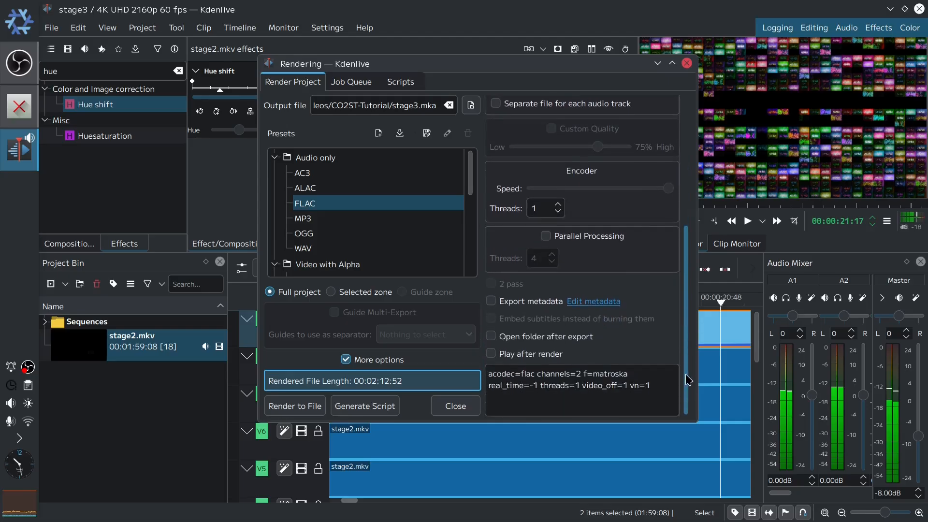
- Render the project to the stage3.mka file
scroll(690, 202, "up", 10)
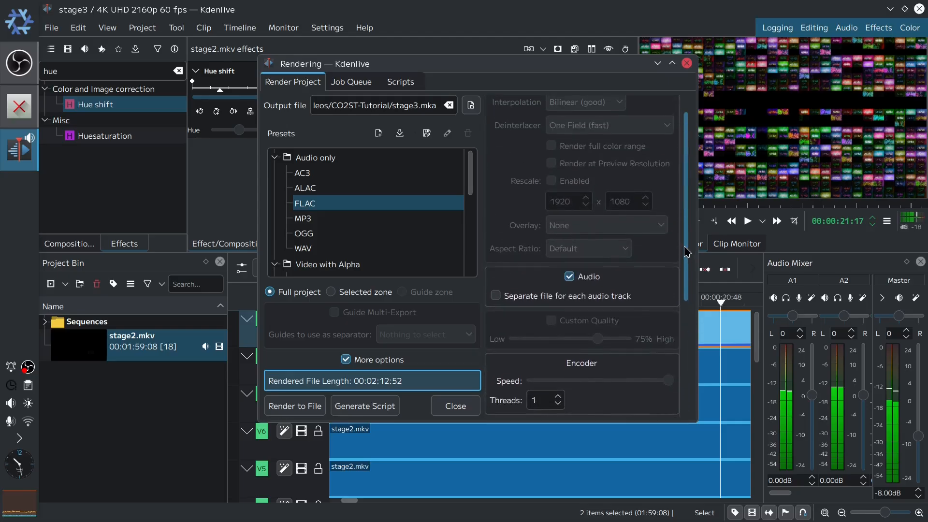
left_click(311, 411)
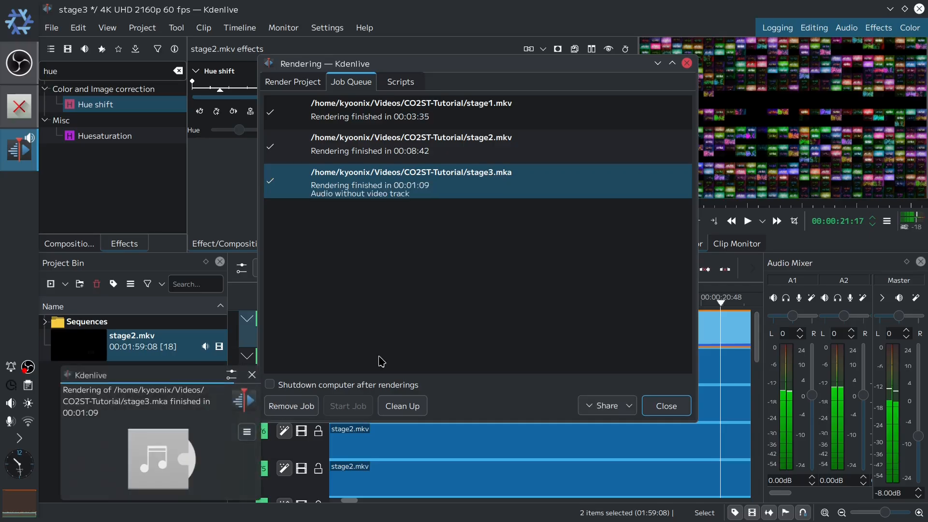
- Open the rendered stage3.mka in Audacity from the render-finished notification
left_click(247, 432)
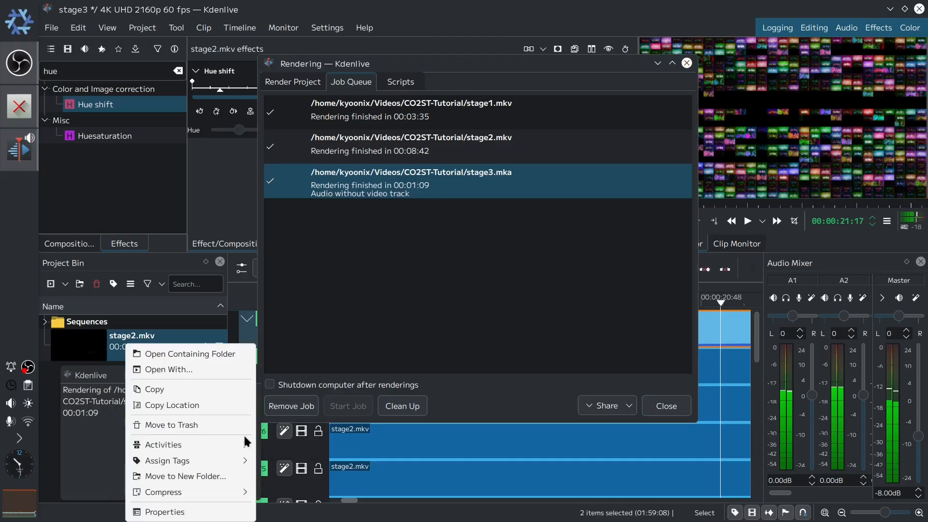
left_click(218, 370)
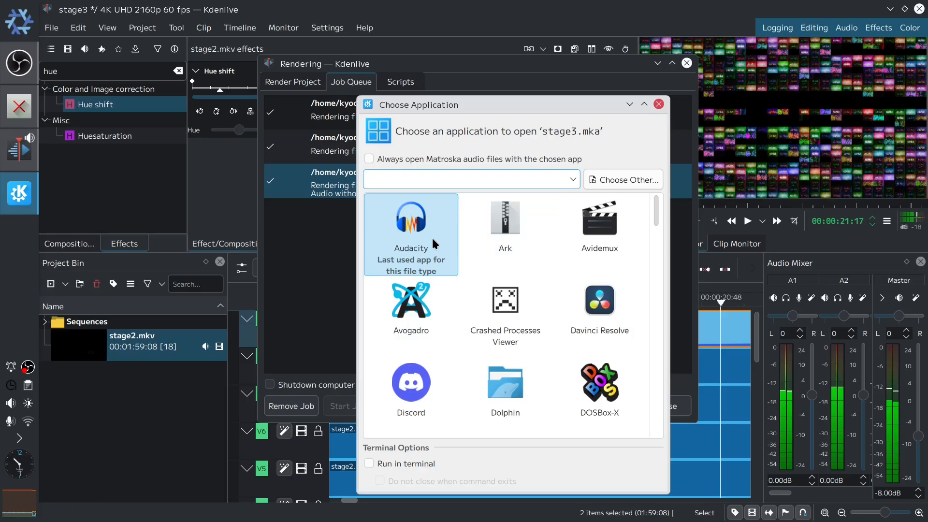
double_click(432, 237)
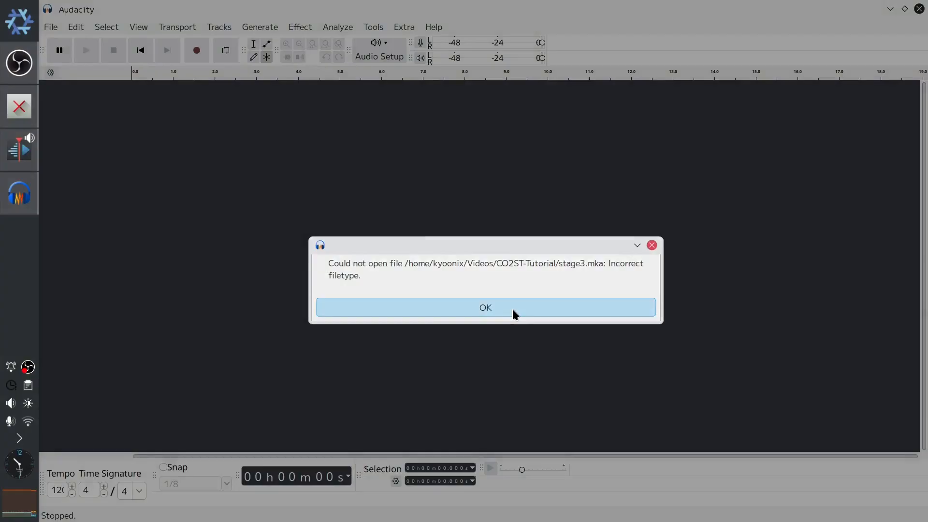
- Check the suggested gain in Audacity's Amplify effect on the track, then close Audacity without saving
left_click(512, 312)
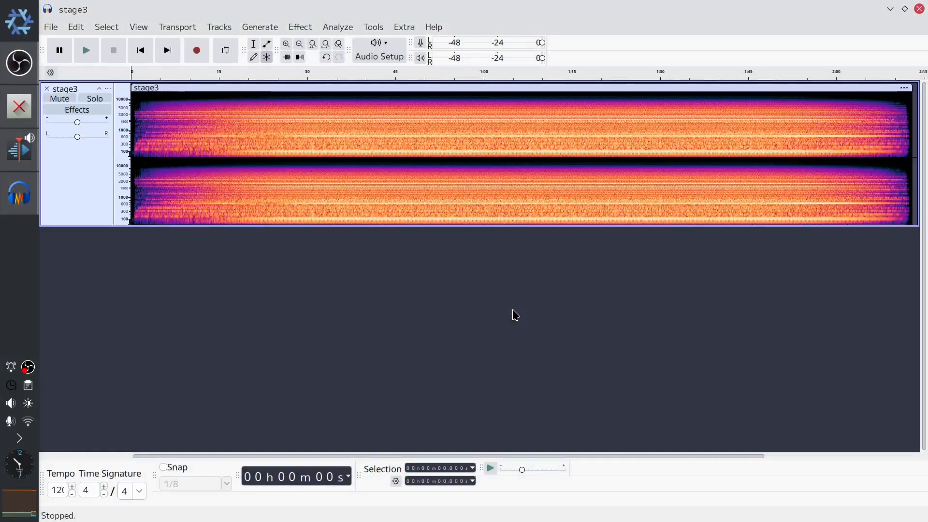
left_click(99, 180)
left_click(300, 27)
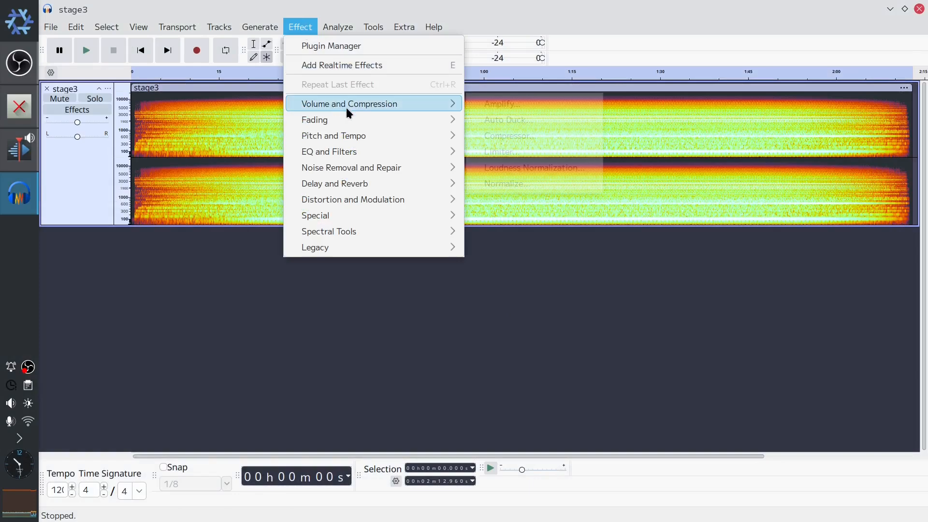
mouse_move(346, 106)
left_click(538, 101)
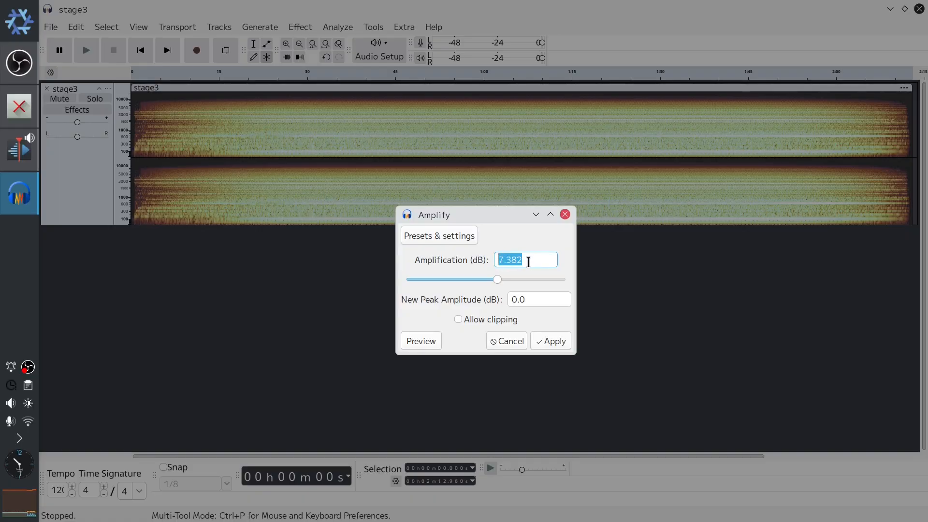
left_click(503, 341)
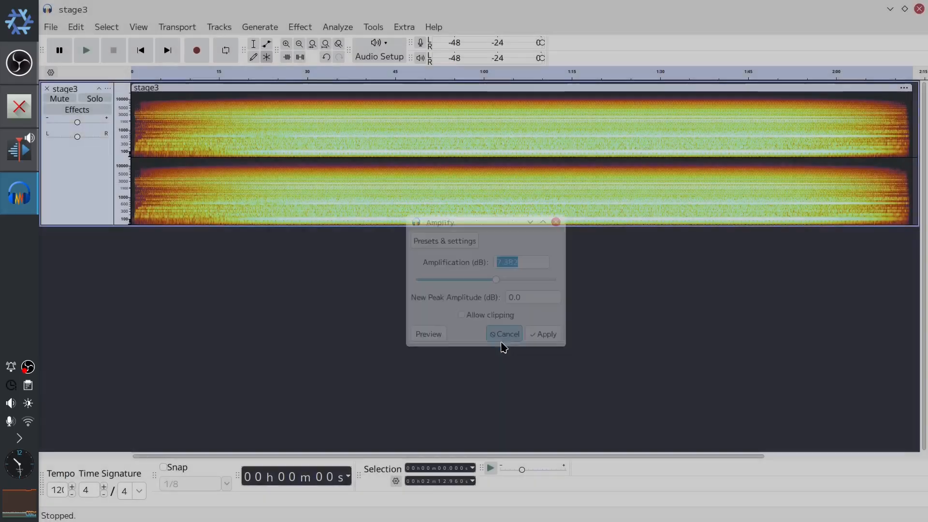
left_click(918, 10)
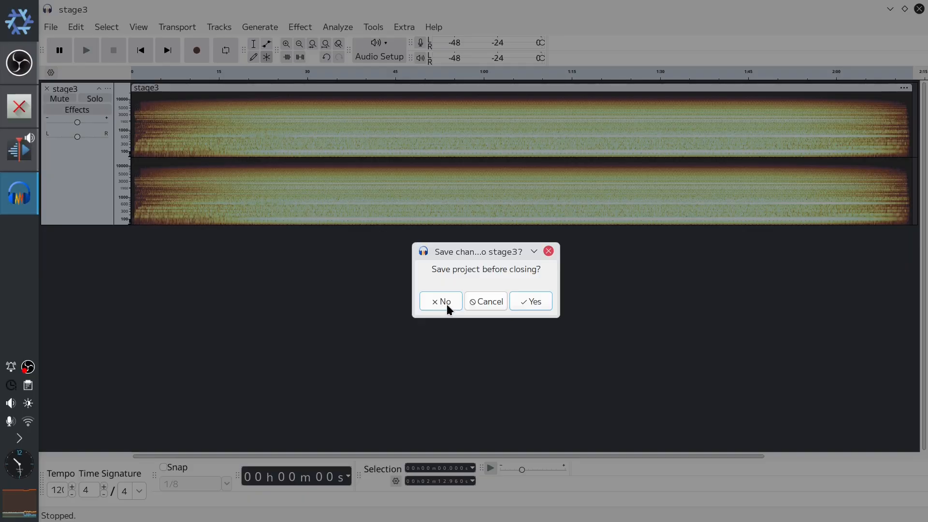
left_click(446, 301)
- Close the render dialog and set the master audio level to -1 dB
left_click(662, 409)
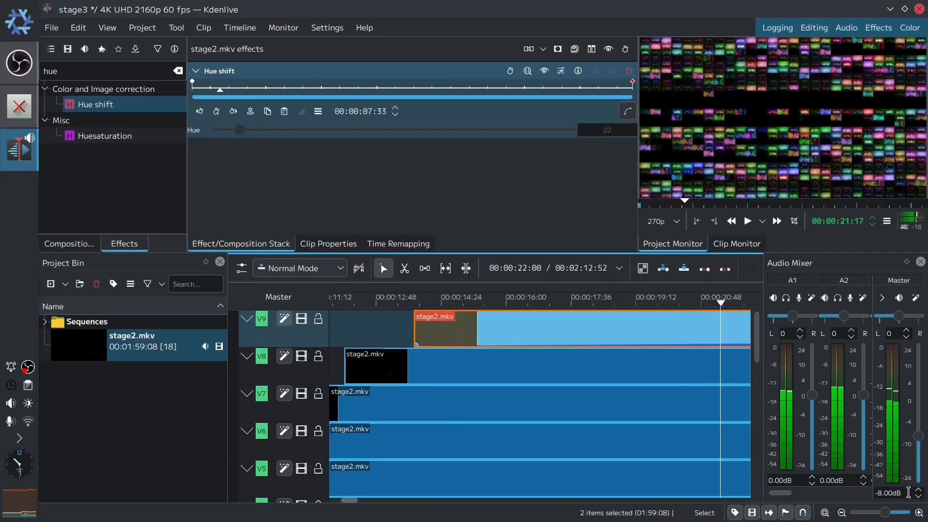
left_click(908, 492)
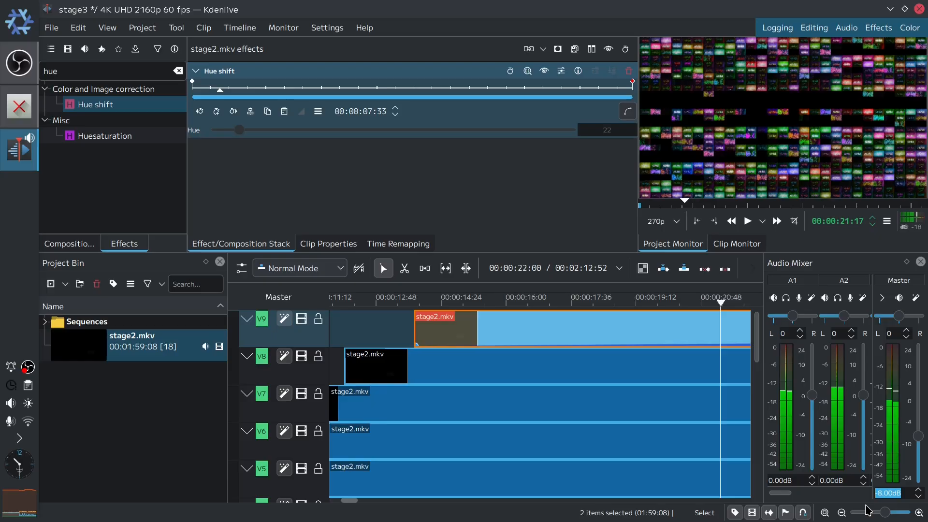
type("-1")
key("Return")
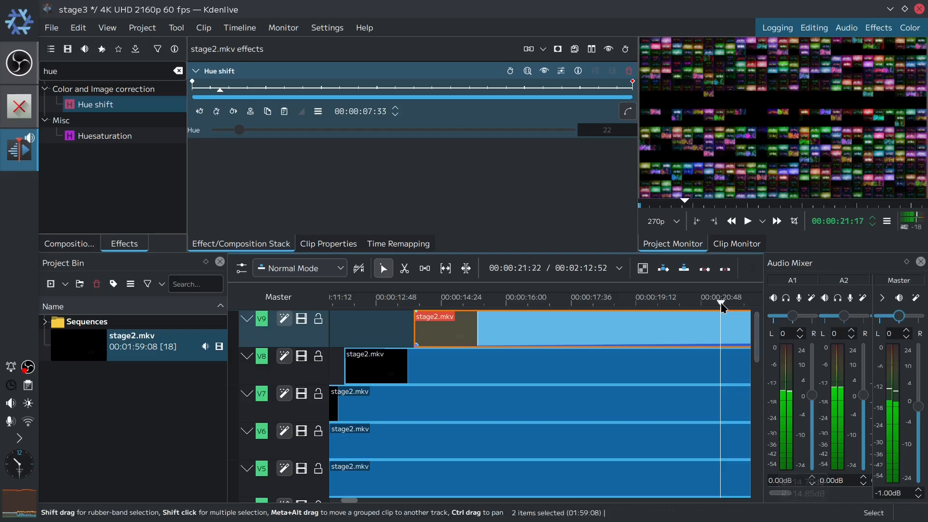
- Insert one new video track above V9
left_click_drag(722, 304, 206, 330)
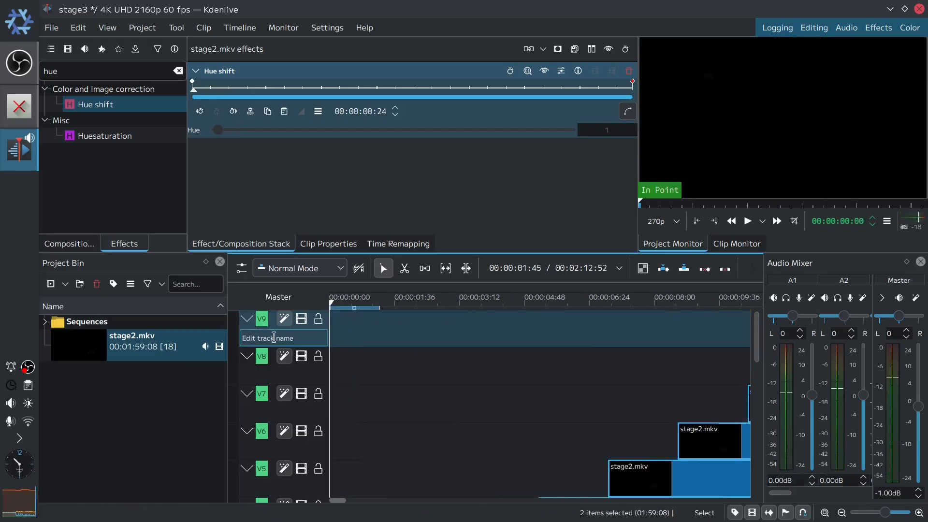
right_click(309, 332)
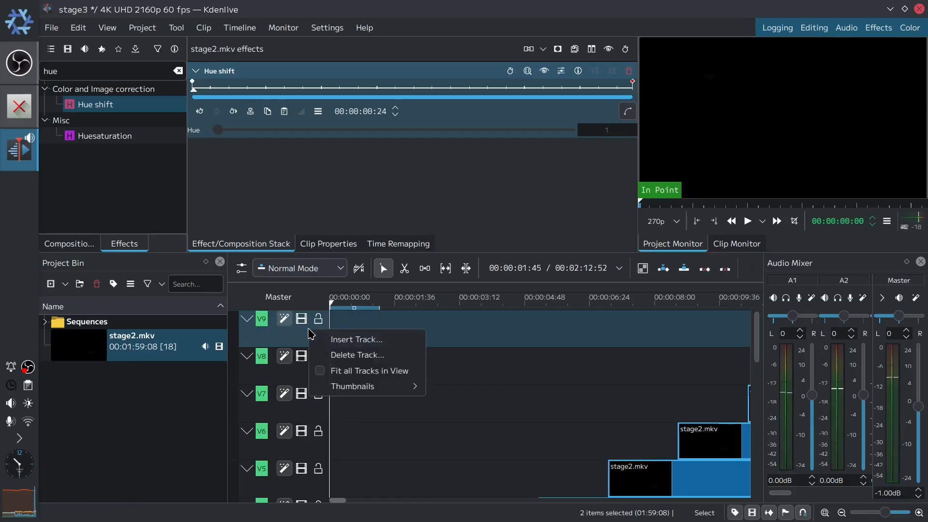
left_click(348, 340)
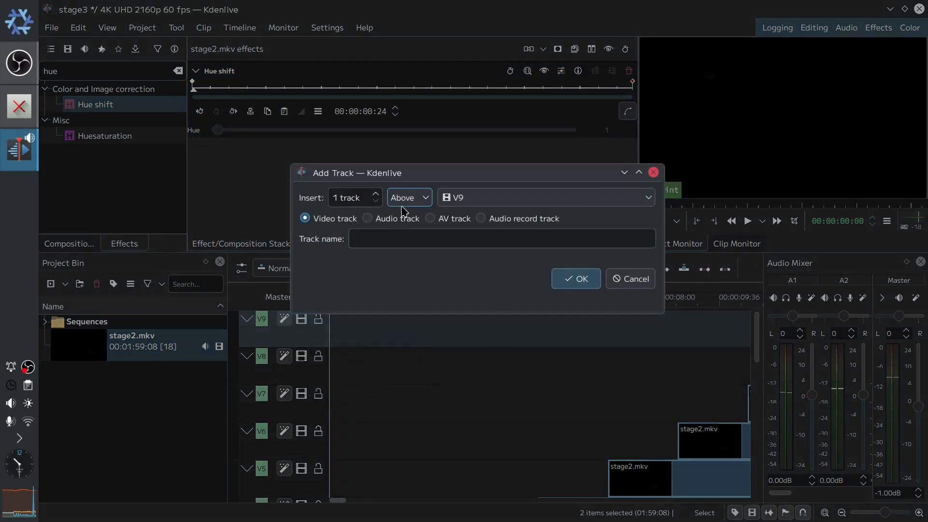
left_click(575, 278)
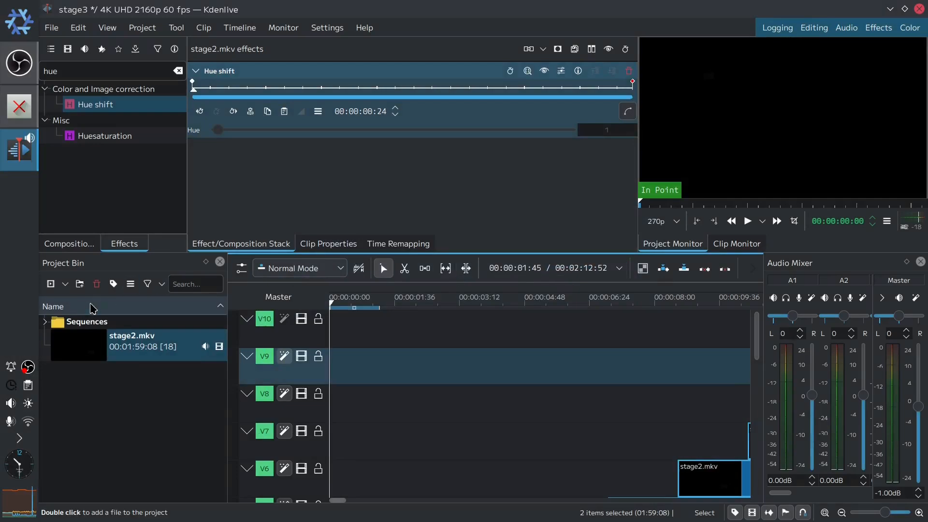
- Add Circuitry Corner Logo Animation.mov from the Videos folder to the project bin
left_click(58, 289)
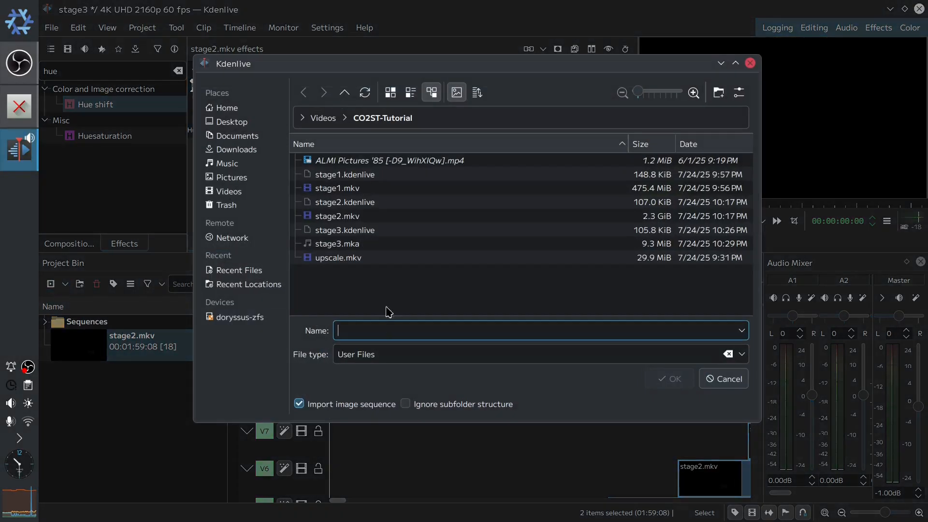
left_click(324, 125)
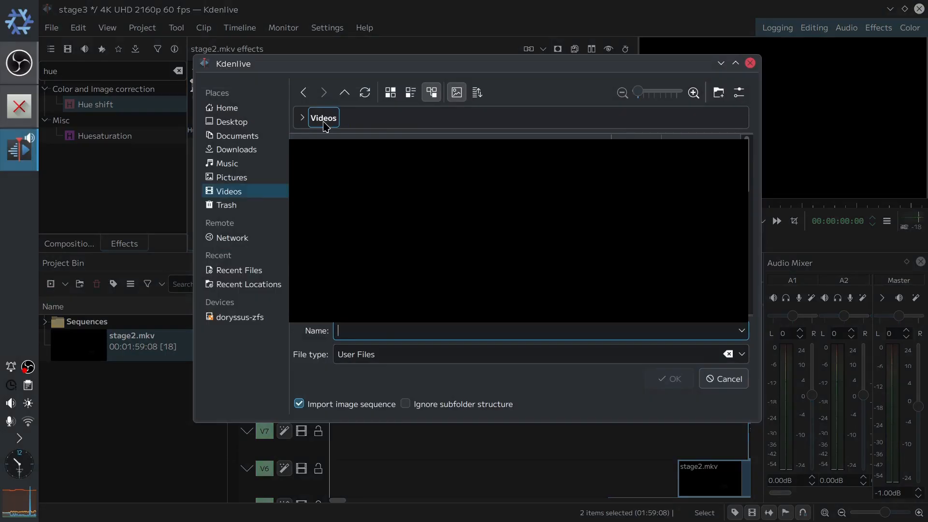
type("circ")
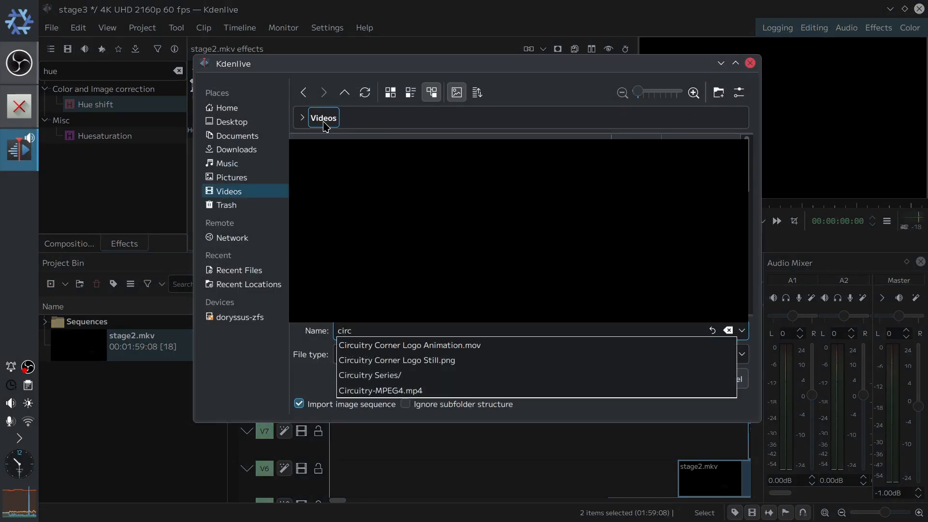
key("Down")
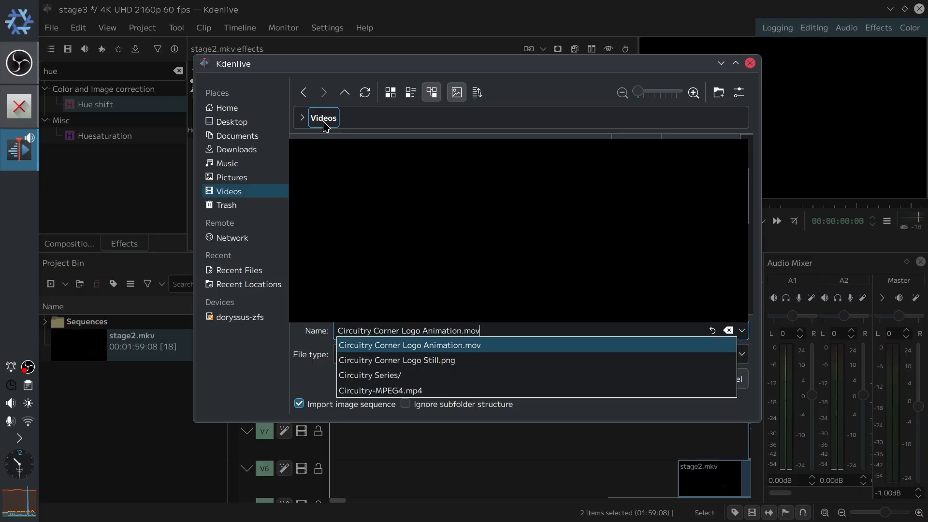
key("Return")
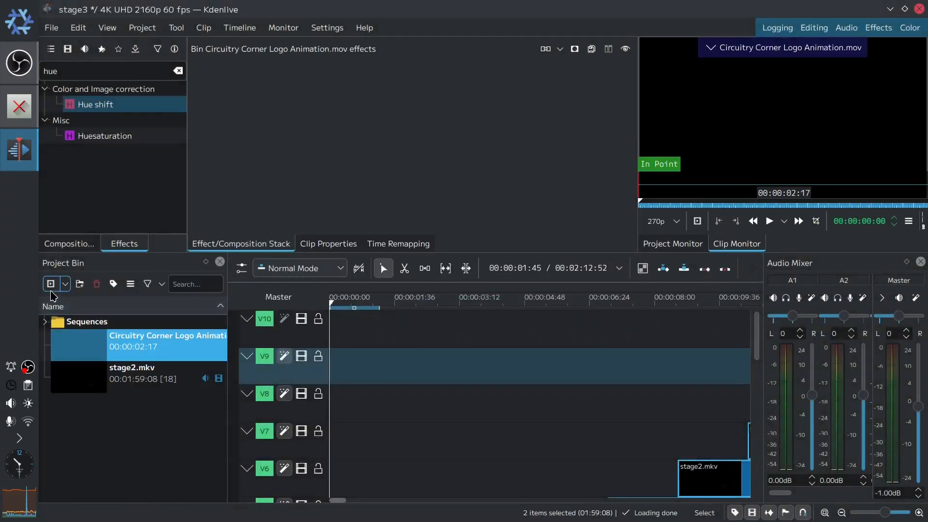
- Add Circuitry Corner Logo Still.png from the Videos folder to the project bin
left_click(50, 285)
type("cir")
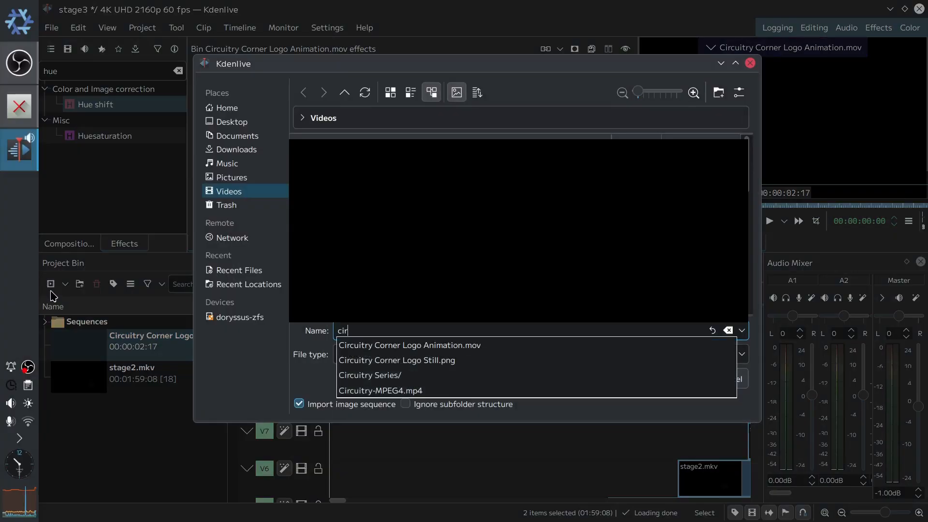
key("Down")
key("Down")
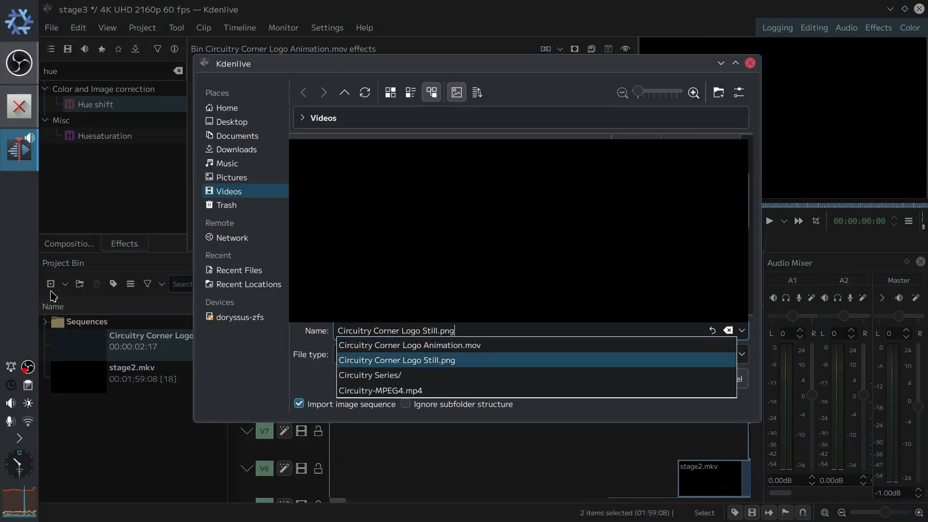
key("Return")
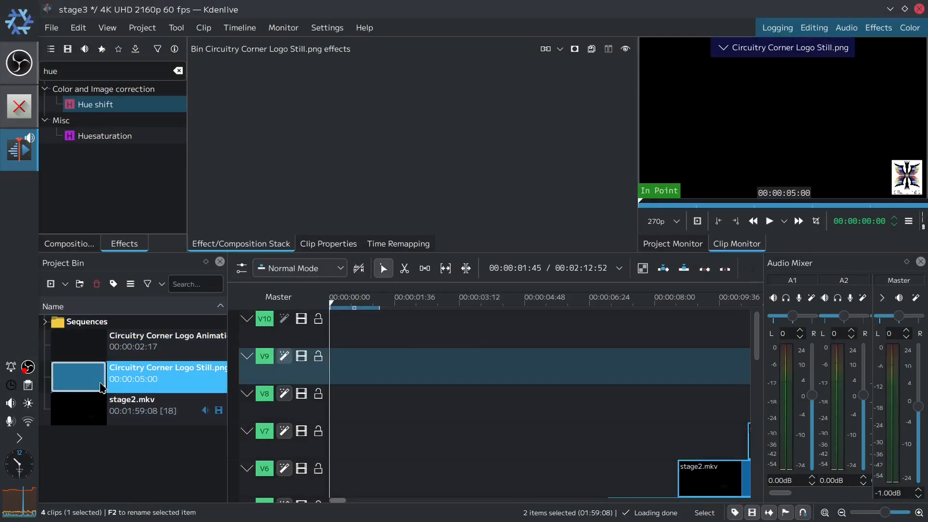
- Disable the 1|Stereo 48kHz aac audio stream in the logo animation clip's properties
left_click(328, 244)
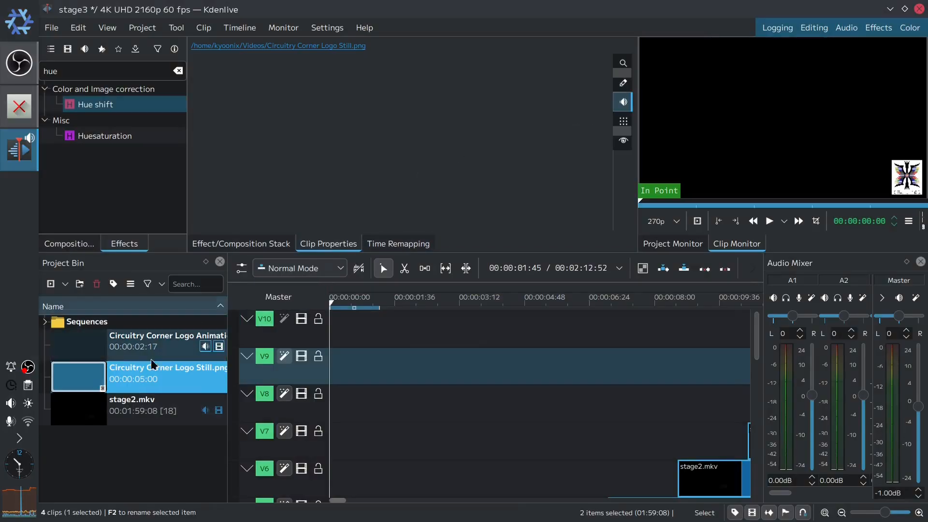
left_click(141, 344)
left_click(202, 84)
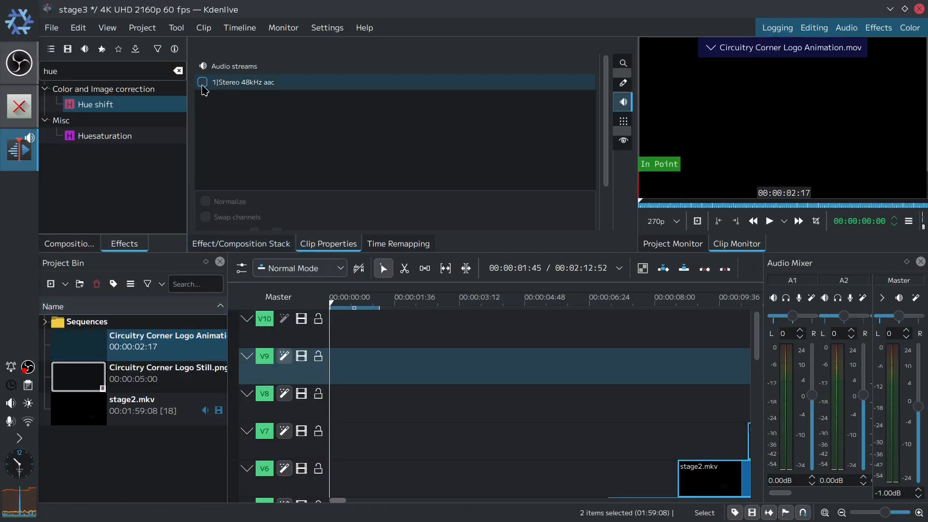
- Place the logo still and the logo animation clips at the start of track V10
left_click_drag(72, 384, 329, 328)
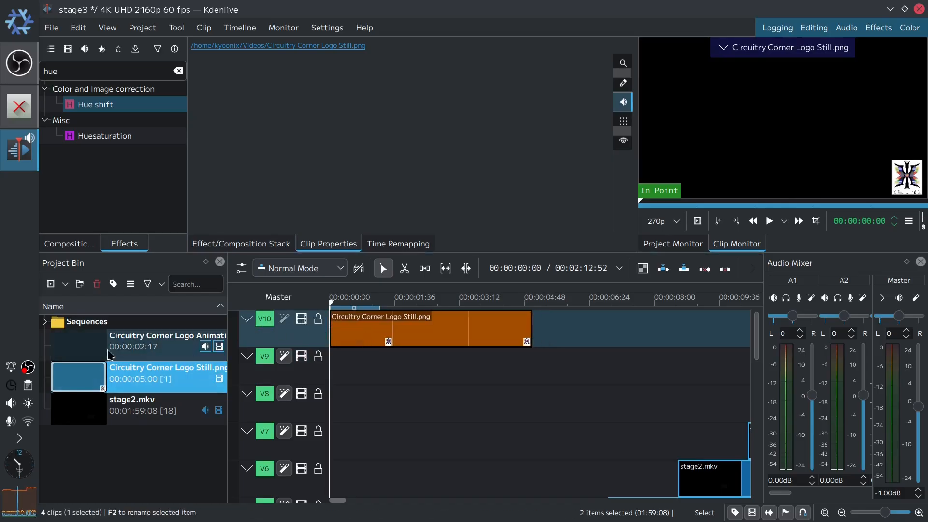
left_click_drag(106, 351, 494, 332)
- Reorder the V10 clips so the logo animation opens the timeline, followed directly by the logo still
scroll(860, 516, "down", 4)
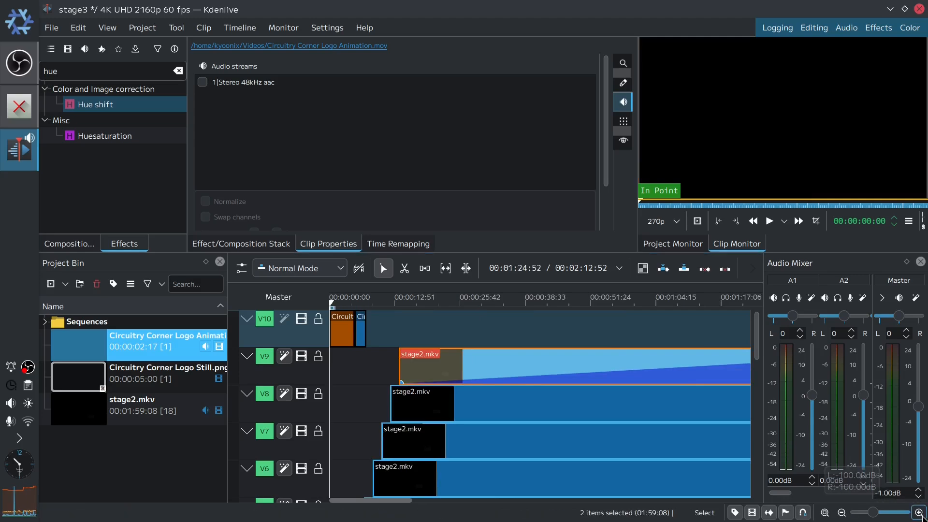
left_click(918, 513)
left_click(919, 513)
left_click(918, 513)
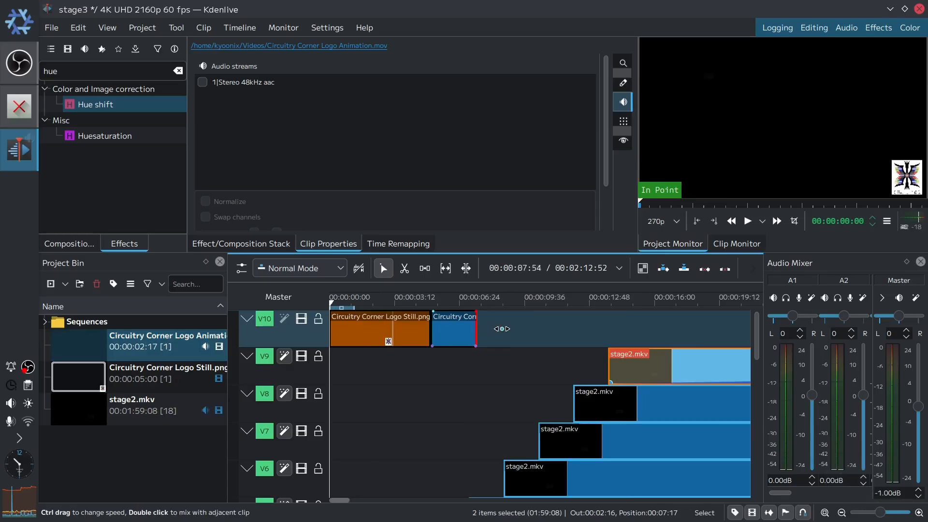
left_click_drag(414, 328, 592, 327)
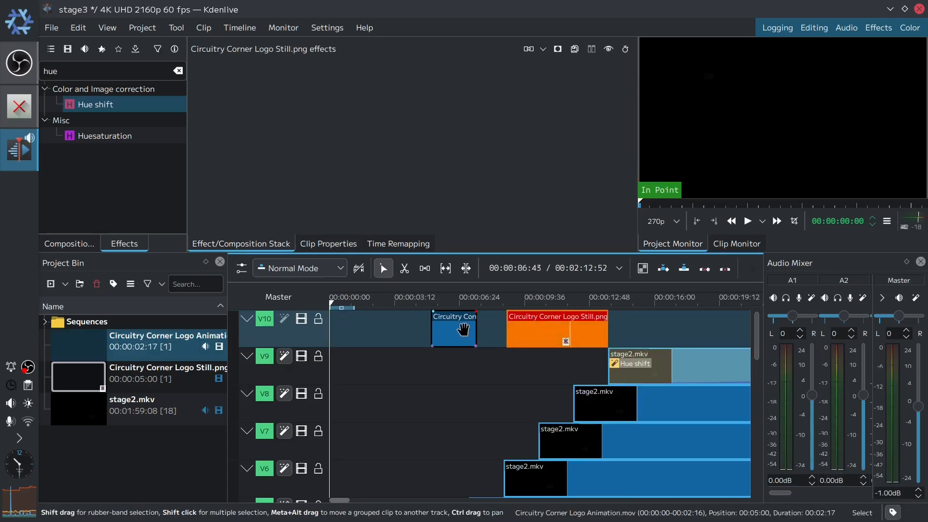
left_click_drag(454, 329, 318, 334)
left_click_drag(544, 334, 407, 332)
- Extend the logo still clip on V10 to end roughly with the stage2 clips below
left_click_drag(467, 329, 843, 329)
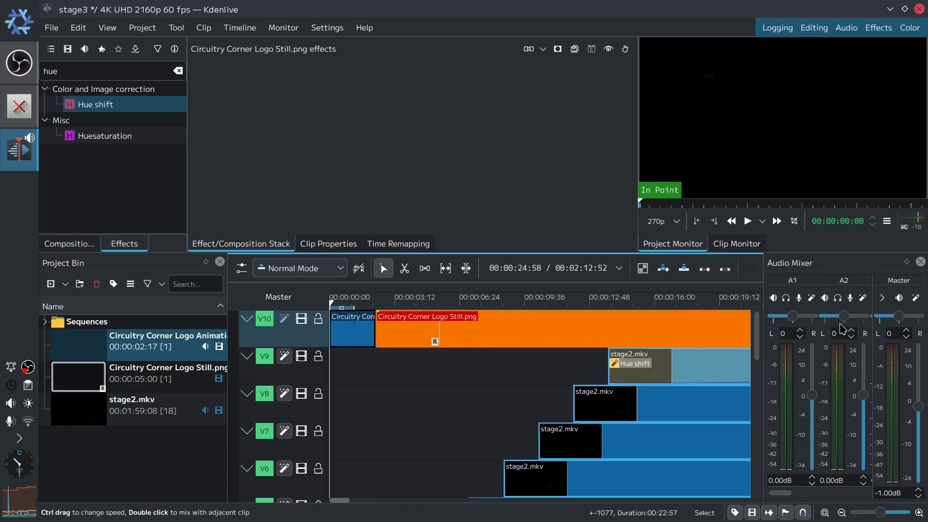
left_click(843, 513)
left_click(842, 514)
left_click(842, 513)
left_click(843, 513)
left_click(842, 513)
left_click(842, 513)
left_click(843, 513)
left_click(843, 513)
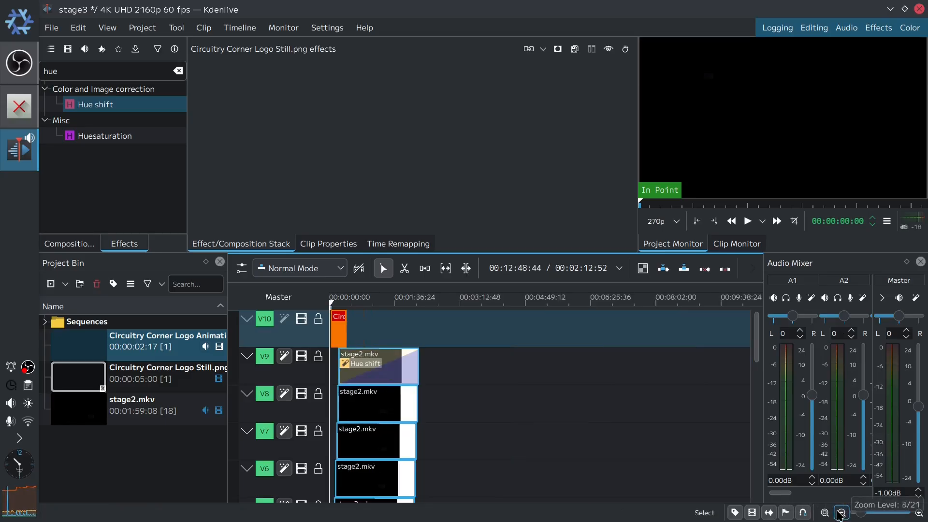
left_click_drag(347, 326, 423, 326)
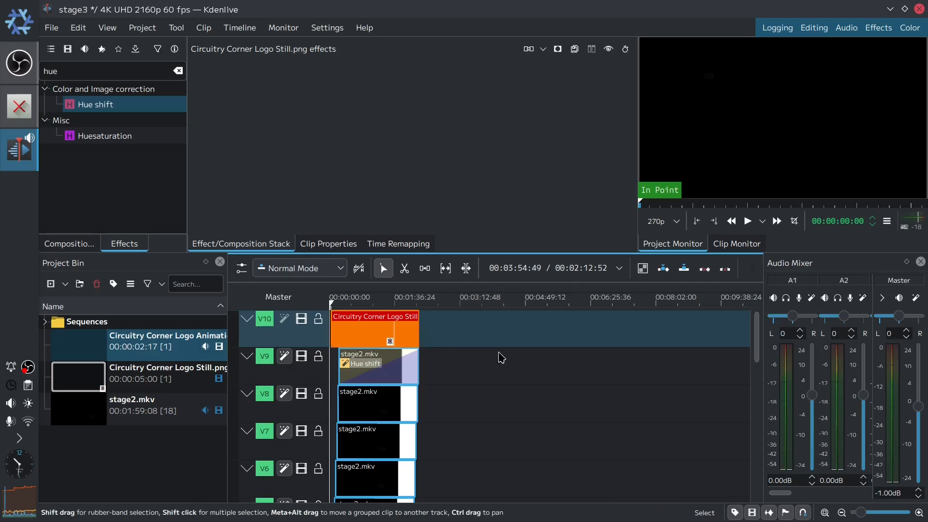
- Save the project and preview the logo overlay at about 00:01:20
key("ctrl+s")
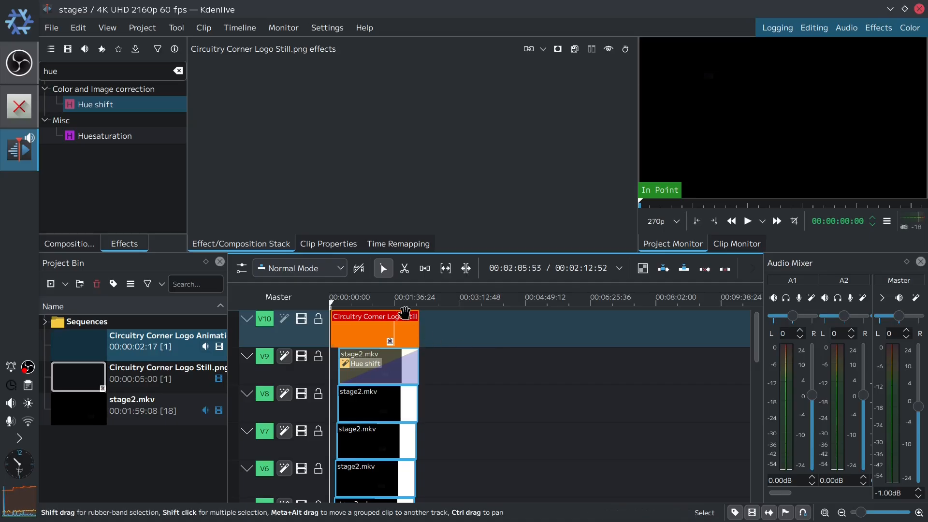
left_click(384, 301)
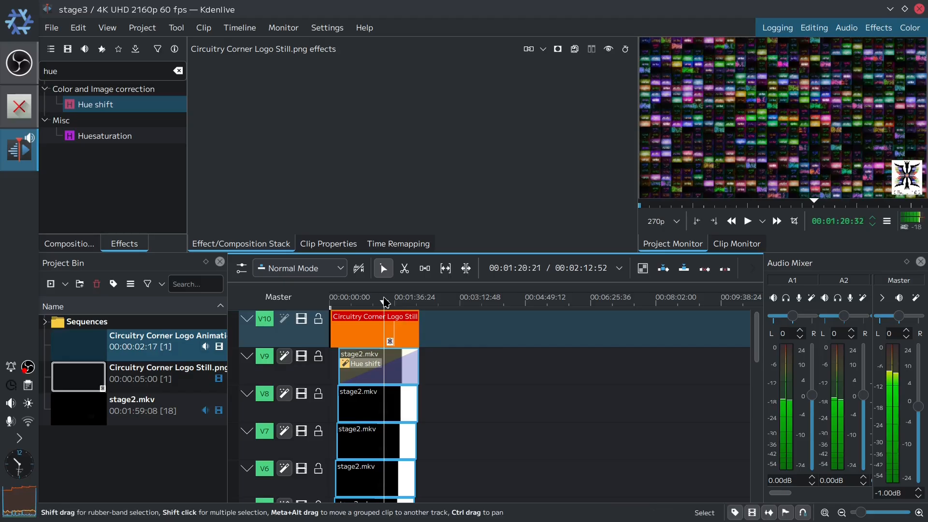